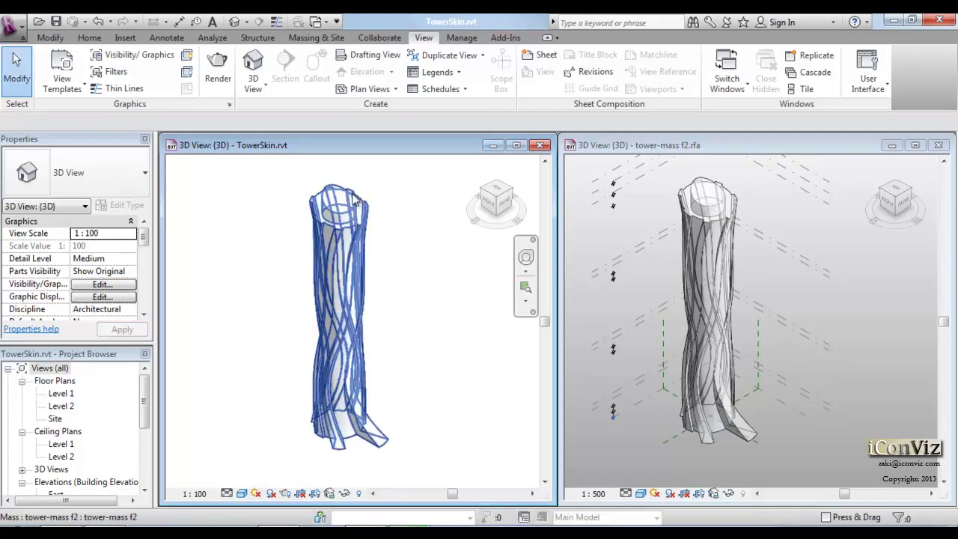
Generate mass floors on the twisting tower mass for every level from Level 1 through Level 51.
left_click(365, 213)
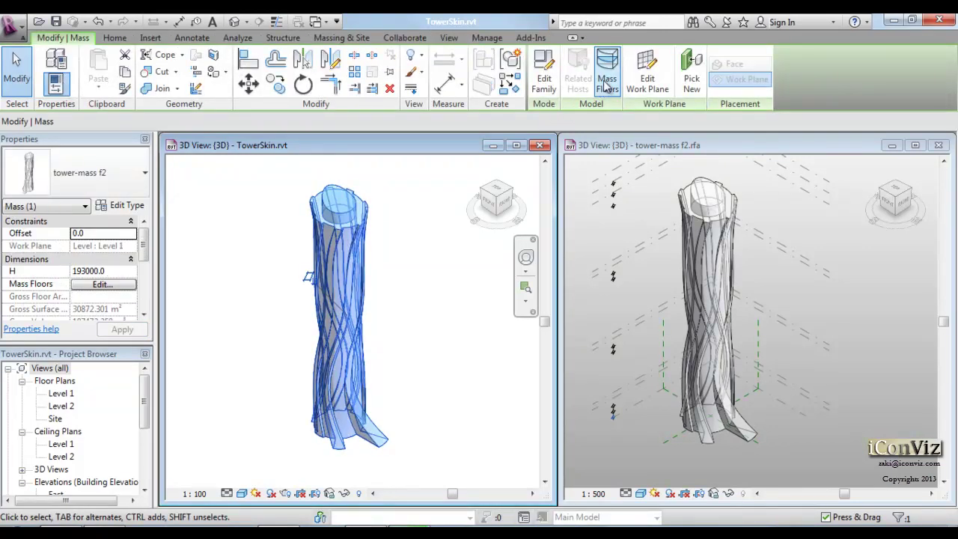
left_click(606, 71)
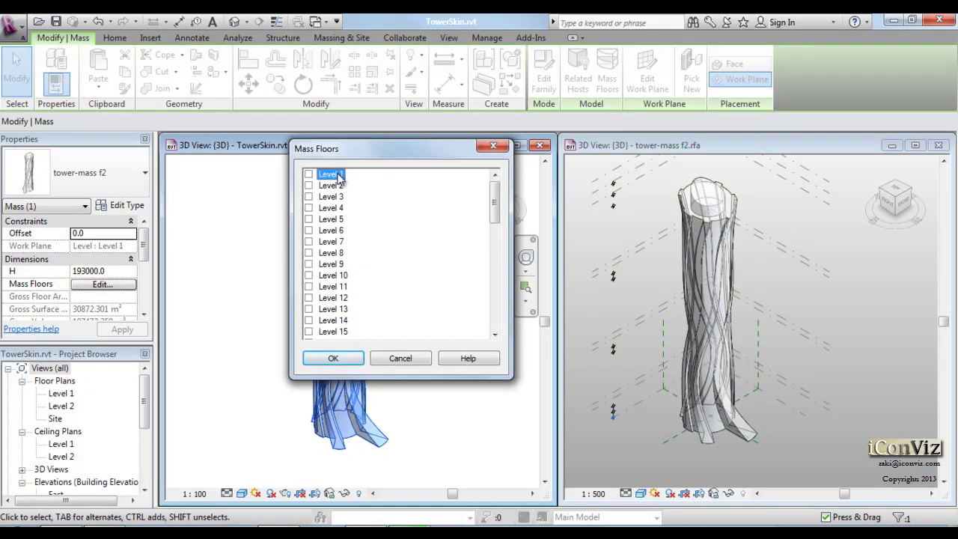
left_click_drag(498, 206, 469, 343)
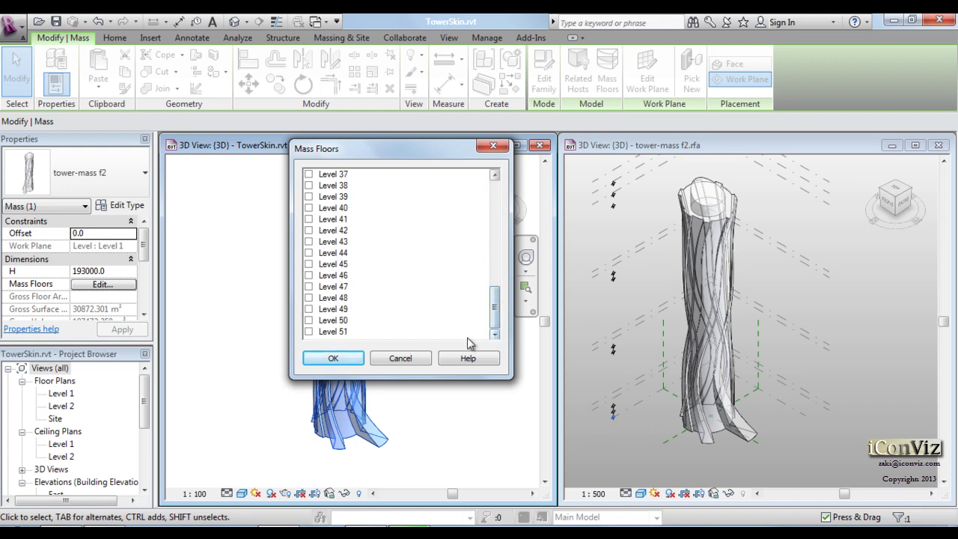
left_click(335, 333, "shift")
left_click(308, 333)
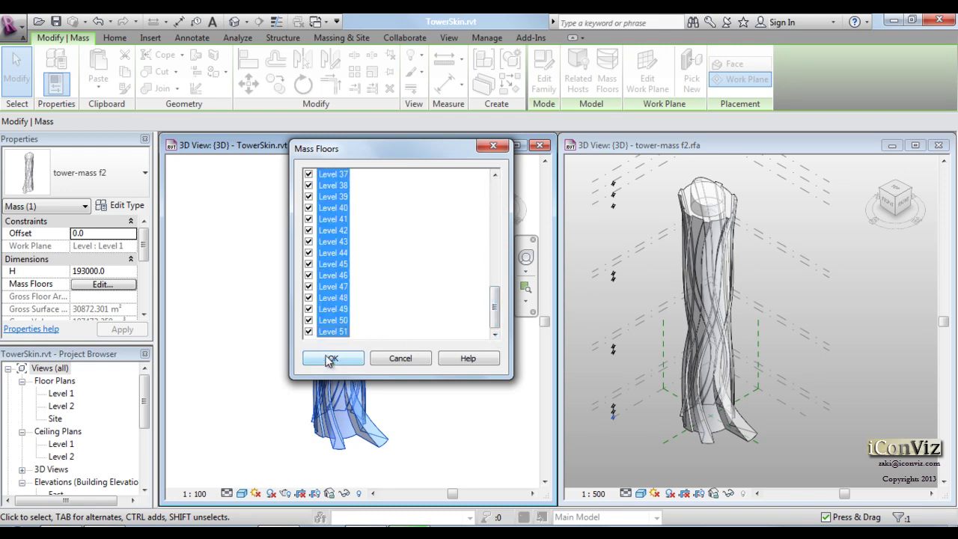
left_click(334, 359)
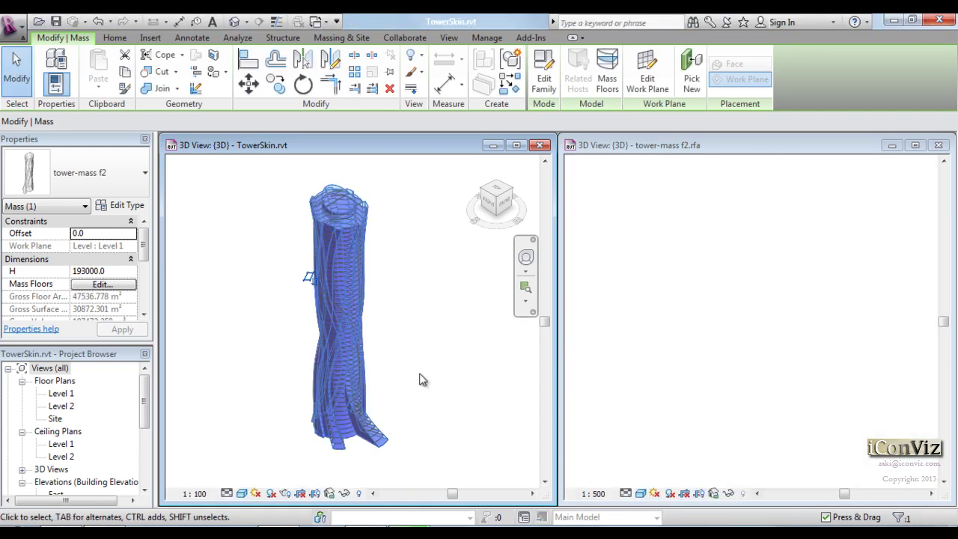
left_click(430, 358)
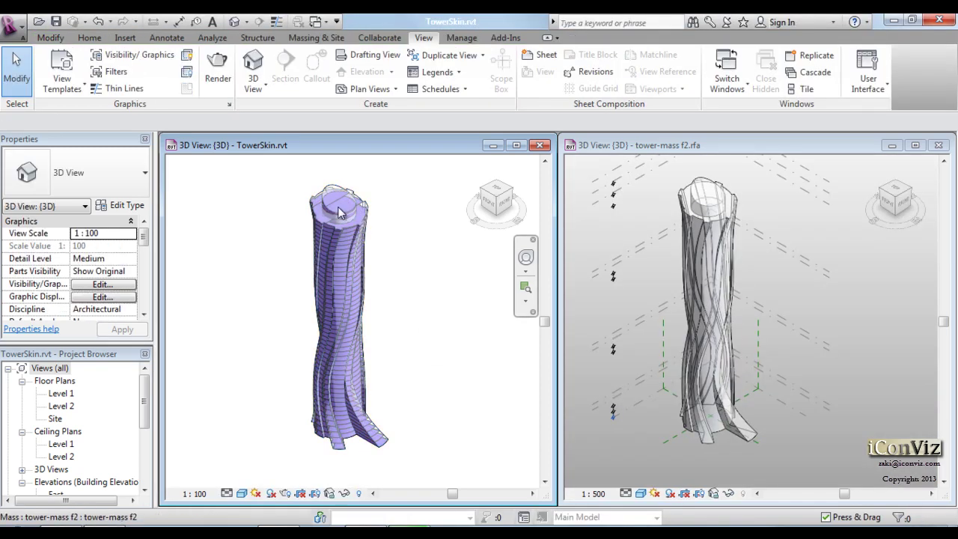
scroll(337, 204, "up", 3)
scroll(338, 204, "up", 3)
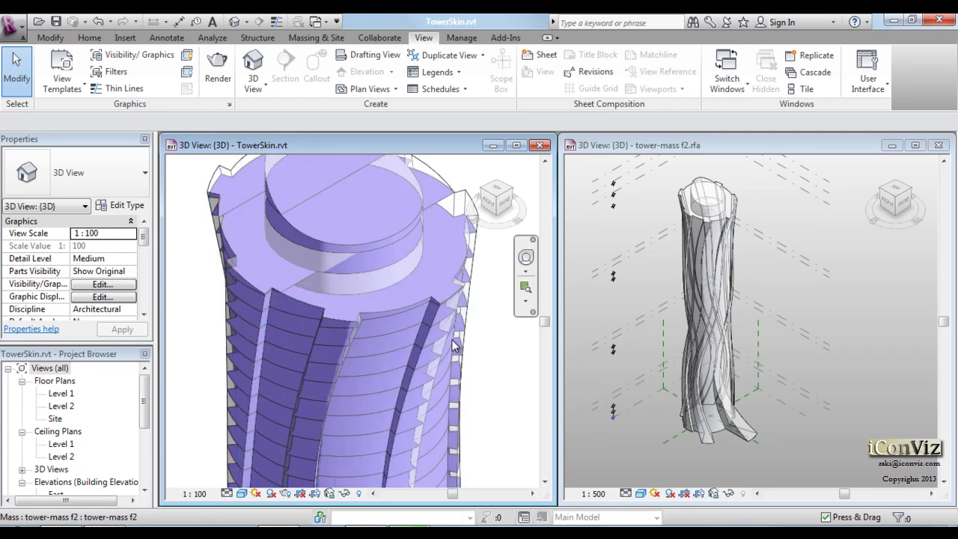
left_click(401, 341)
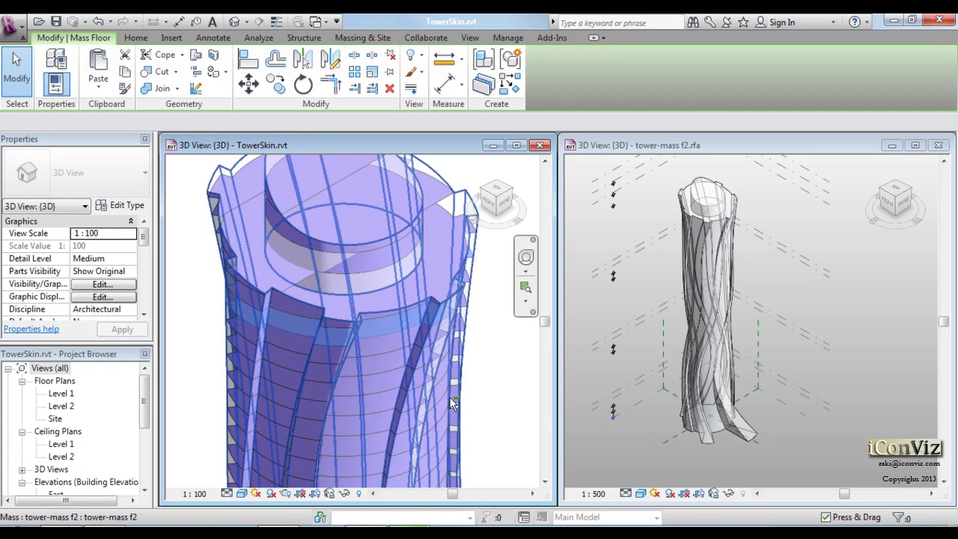
mouse_move(443, 404)
middle_mouse_down("shift")
mouse_move(445, 332)
mouse_move(457, 305)
mouse_move(468, 323)
mouse_move(464, 342)
mouse_move(418, 324)
middle_mouse_up("shift")
scroll(417, 325, "down", 2)
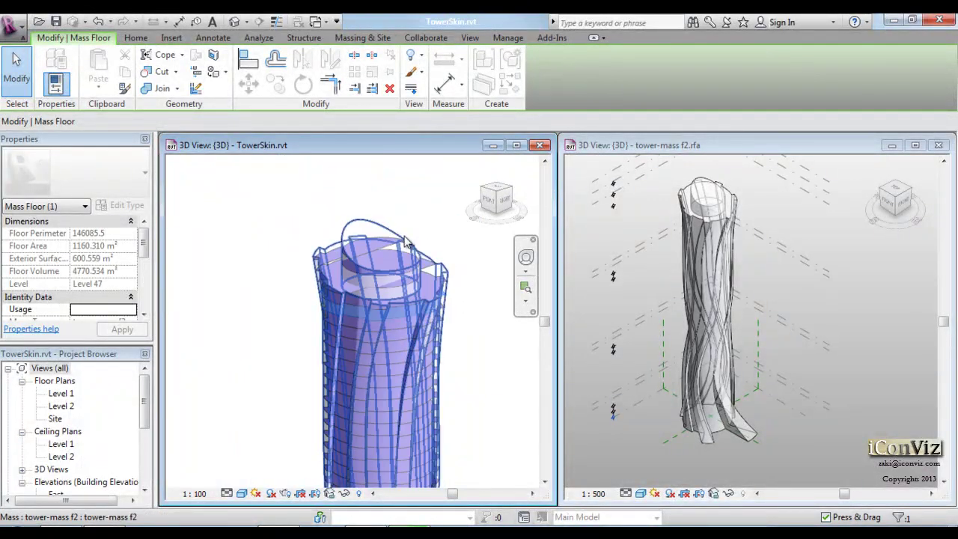
scroll(419, 266, "down", 3)
scroll(435, 395, "down", 1)
scroll(437, 395, "up", 1)
scroll(413, 448, "up", 1)
scroll(419, 453, "up", 1)
scroll(481, 464, "up", 1)
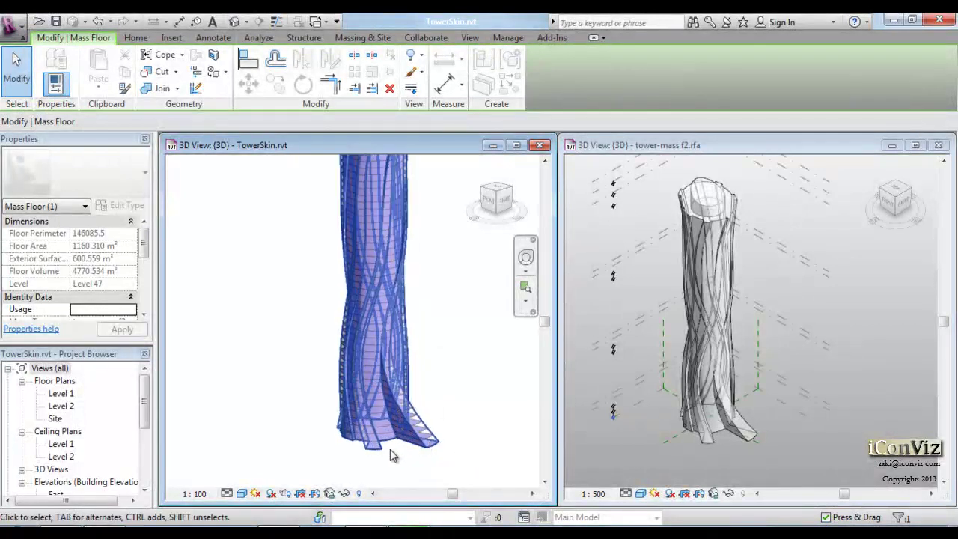
scroll(390, 455, "down", 2)
left_click(462, 428)
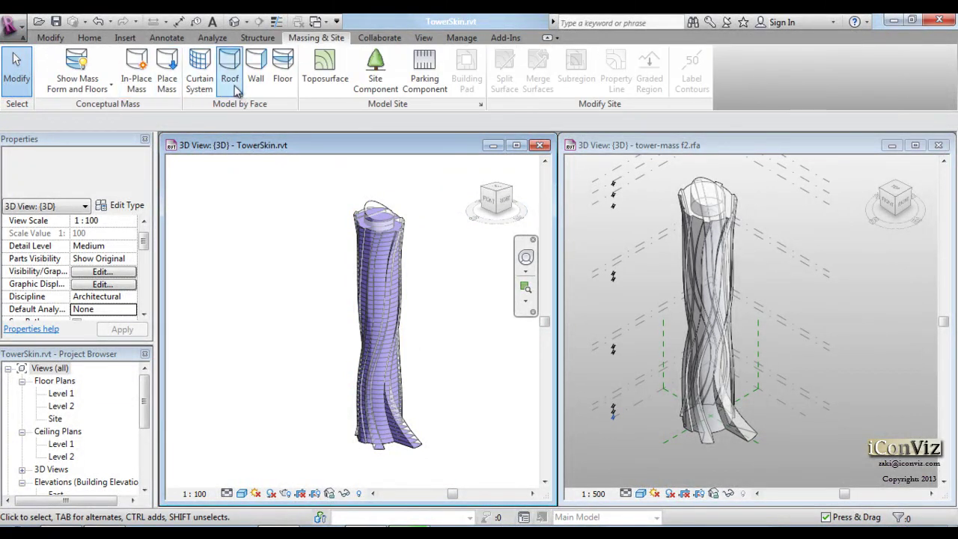
Use Floor by Face on all the tower's mass floors to create 51 Generic Floor - 400mm slabs.
left_click(286, 87)
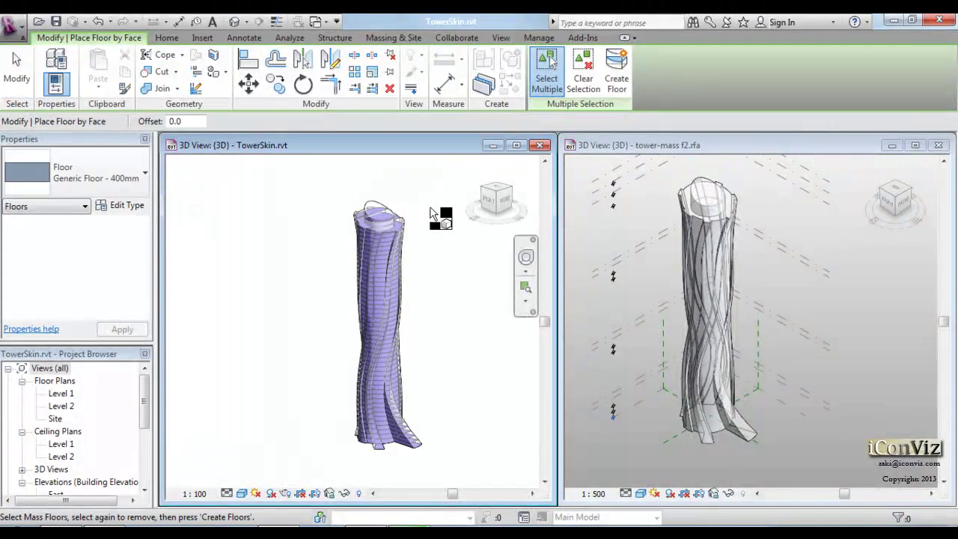
mouse_move(429, 199)
left_mouse_down()
mouse_move(348, 416)
mouse_move(347, 451)
left_mouse_up()
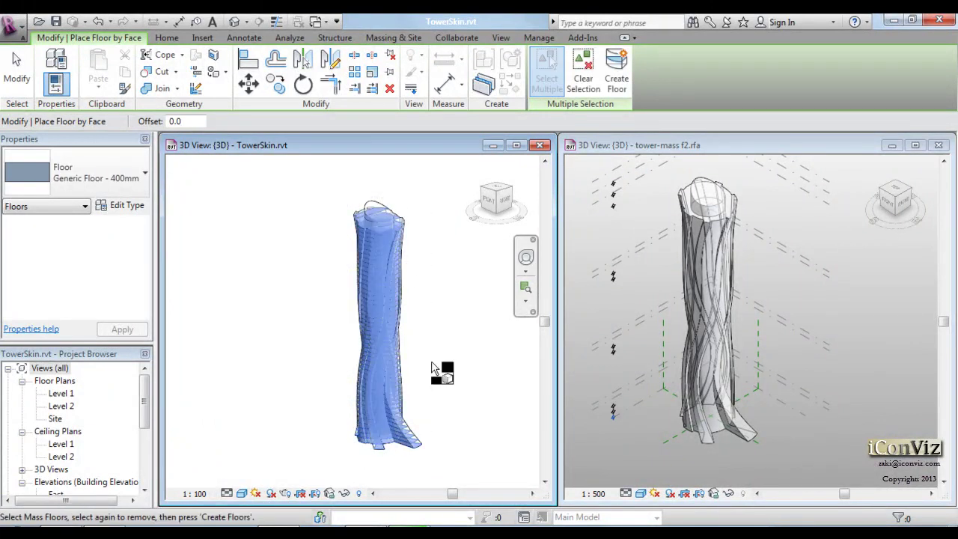
left_click(616, 86)
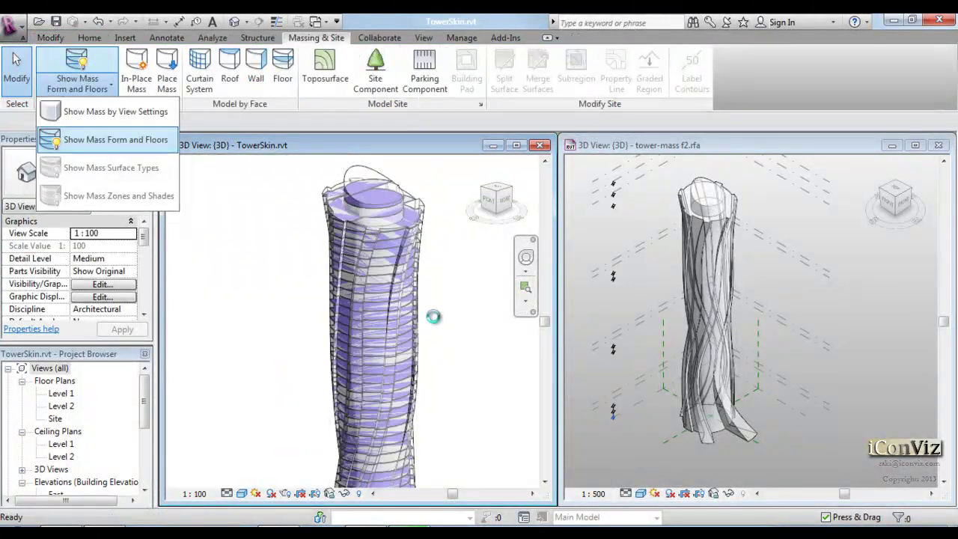
Hide the mass so only the 51 floor slabs show, and zoom around to inspect them.
left_click(105, 93)
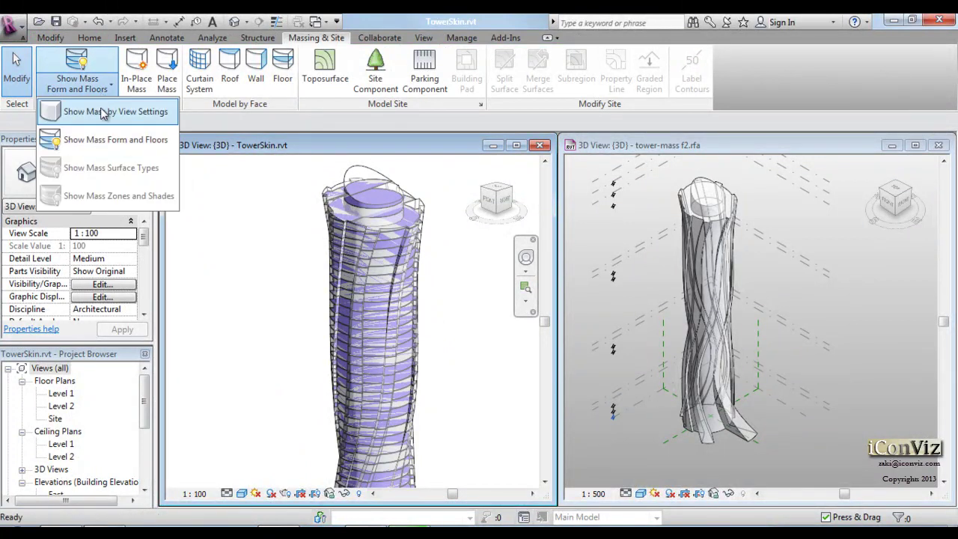
left_click(112, 112)
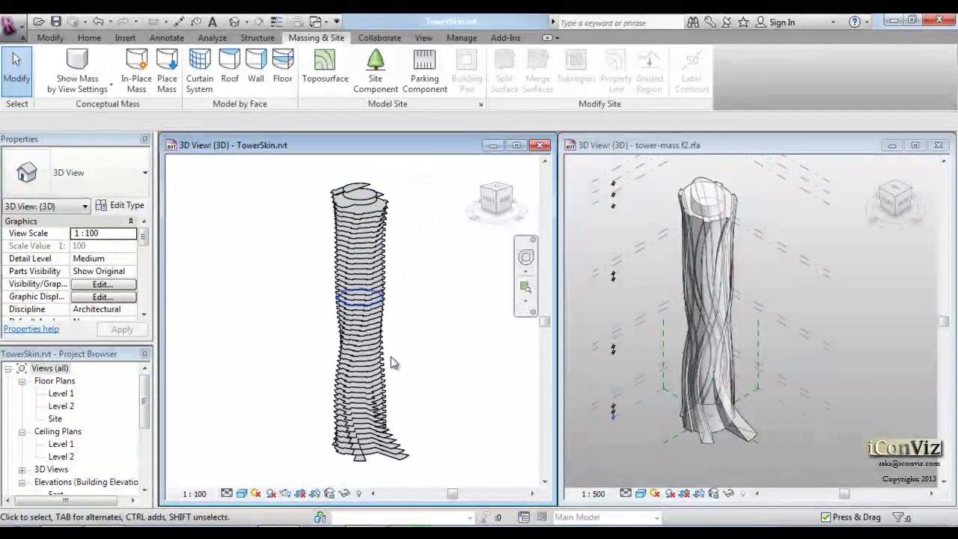
scroll(402, 458, "up", 3)
scroll(408, 459, "up", 2)
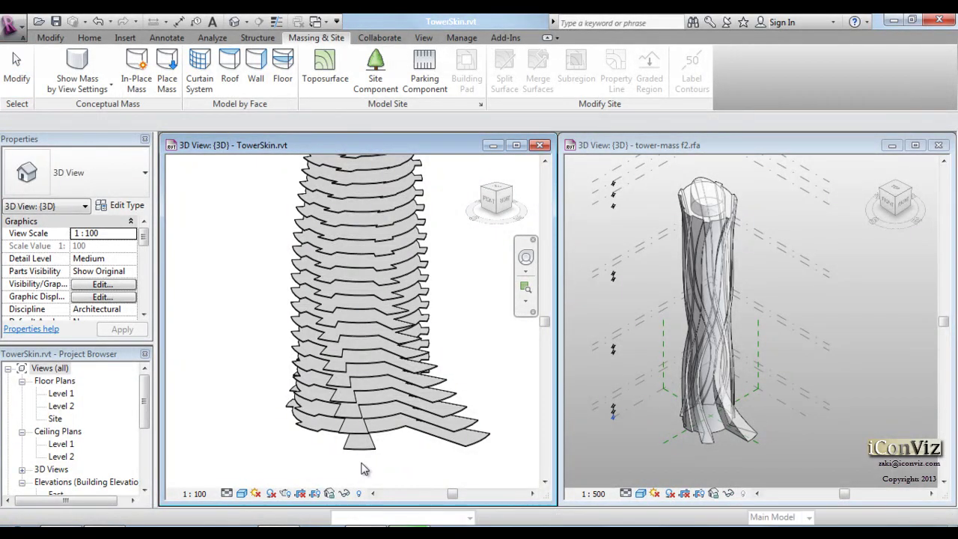
scroll(362, 468, "down", 2)
scroll(361, 468, "down", 1)
scroll(361, 468, "down", 2)
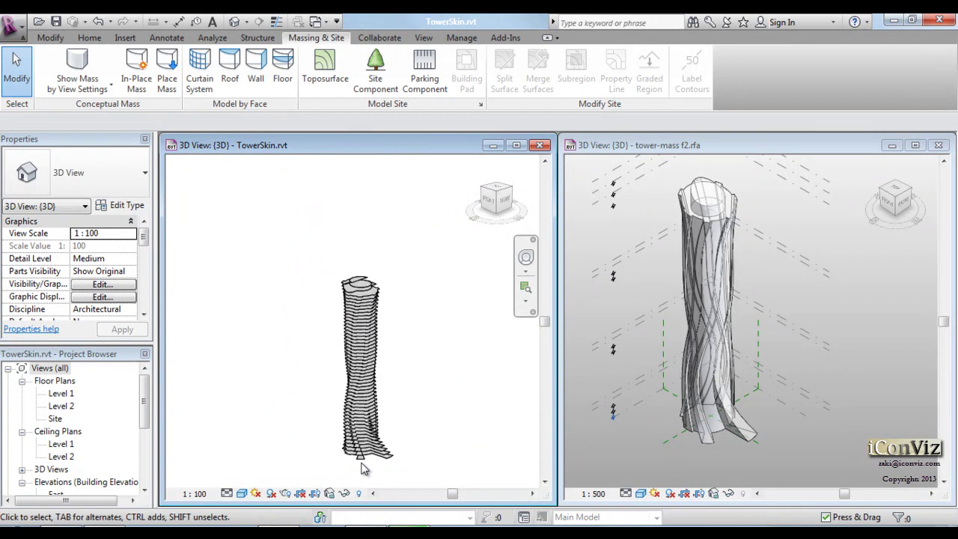
scroll(422, 431, "up", 2)
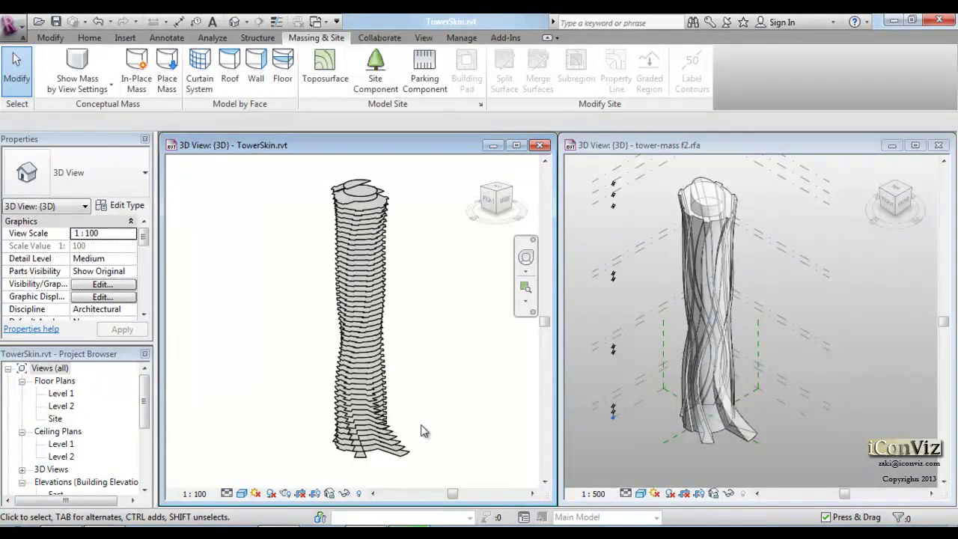
scroll(421, 431, "up", 1)
Turn the Mass category back on in Visibility/Graphics (VV) and go to the tower-mass f2 view.
key("v")
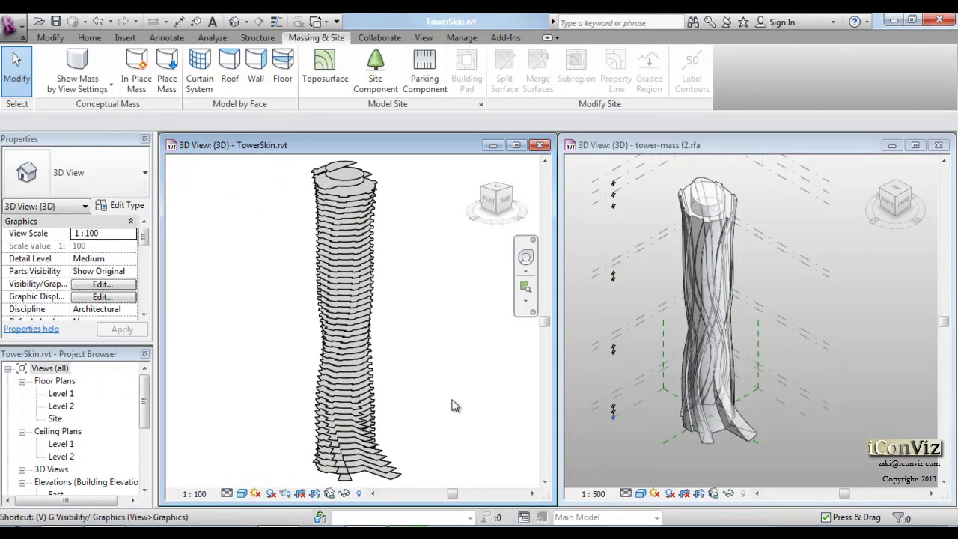
key("v")
left_click(119, 297)
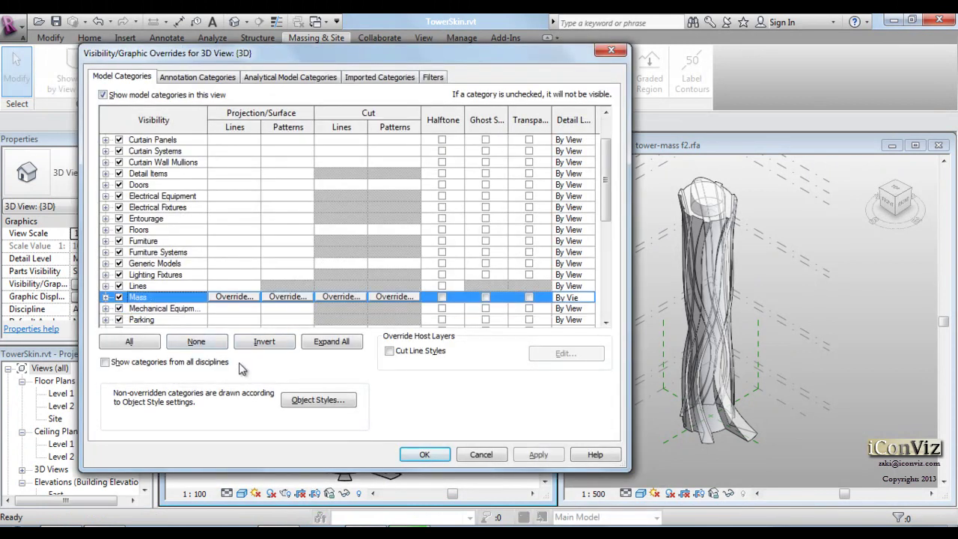
left_click(424, 454)
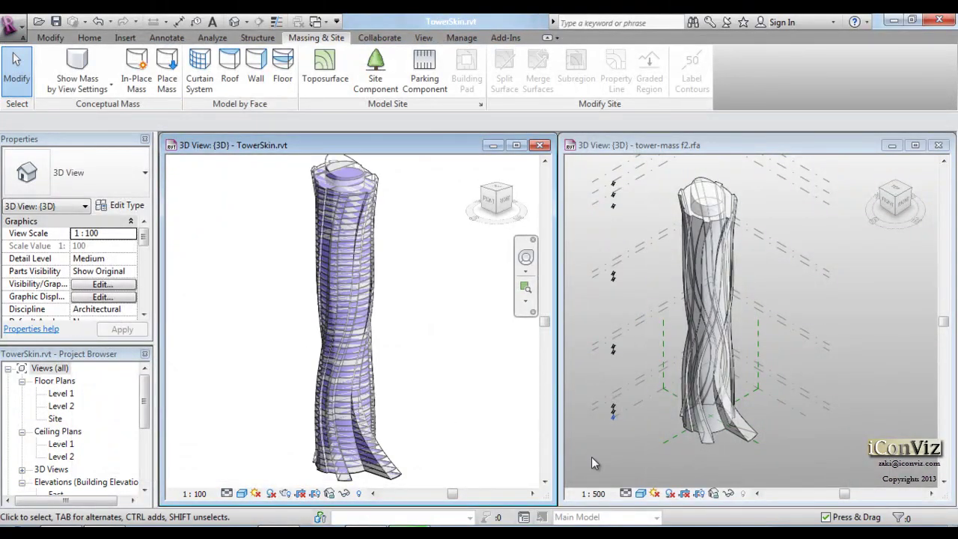
left_click(668, 462)
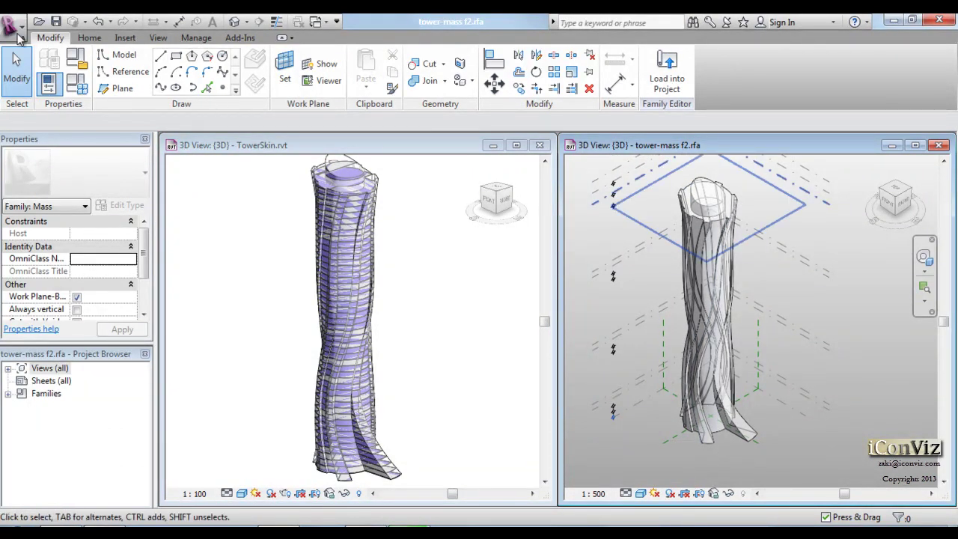
Save the family as tower-mass-columns.rfa and load it into the TowerSkin project.
left_click(12, 26)
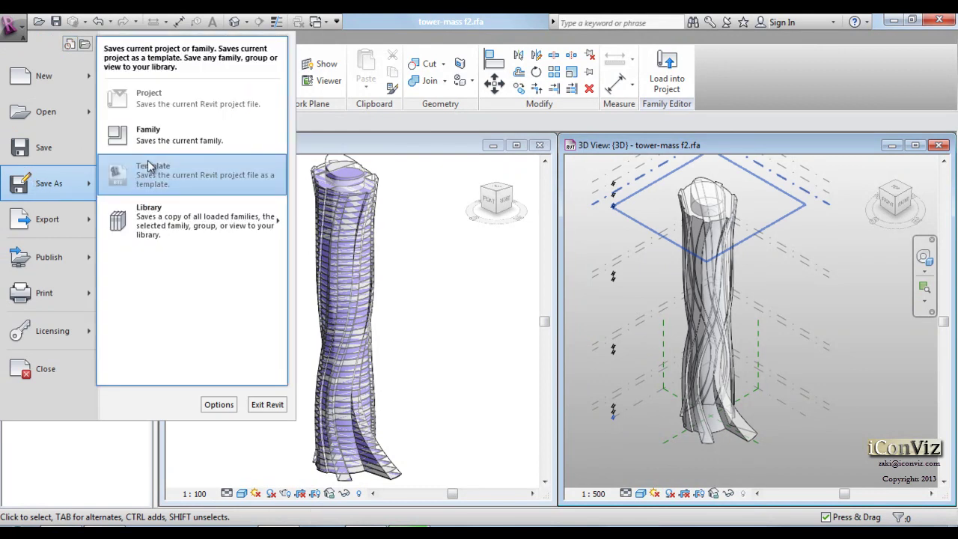
left_click(157, 135)
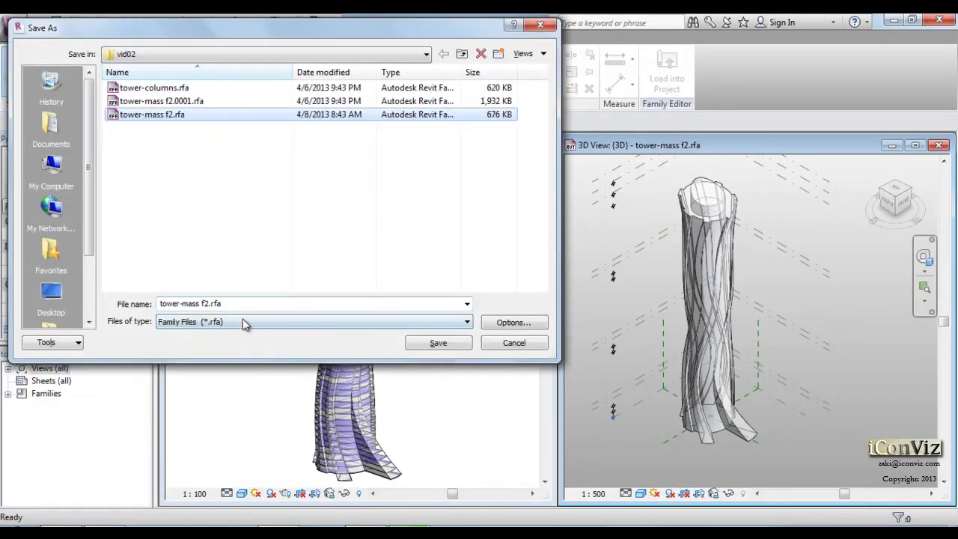
left_click(222, 305)
left_click(211, 303)
type("-columns")
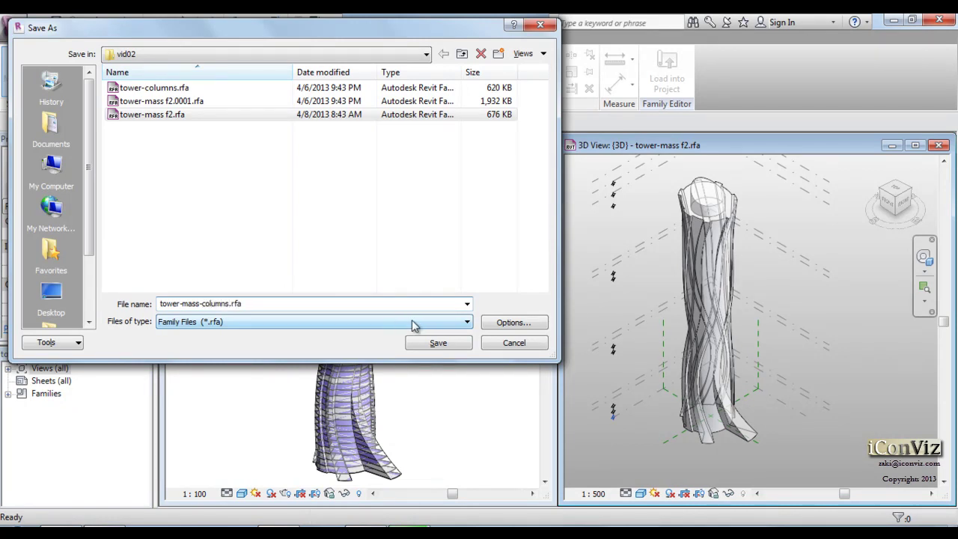
left_click(438, 343)
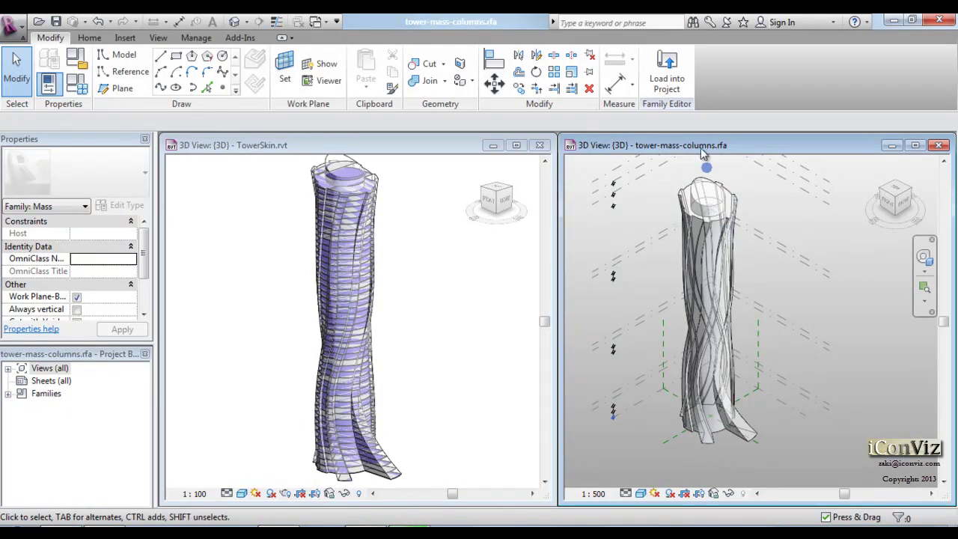
left_click(660, 83)
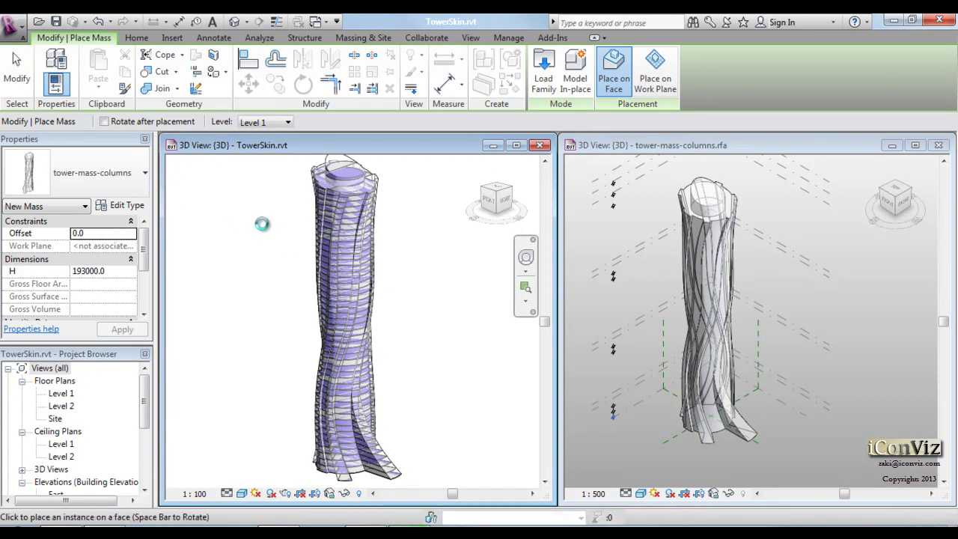
Cancel mass placement, dock the Project Browser above Properties, and expand Families > Mass.
left_click(16, 67)
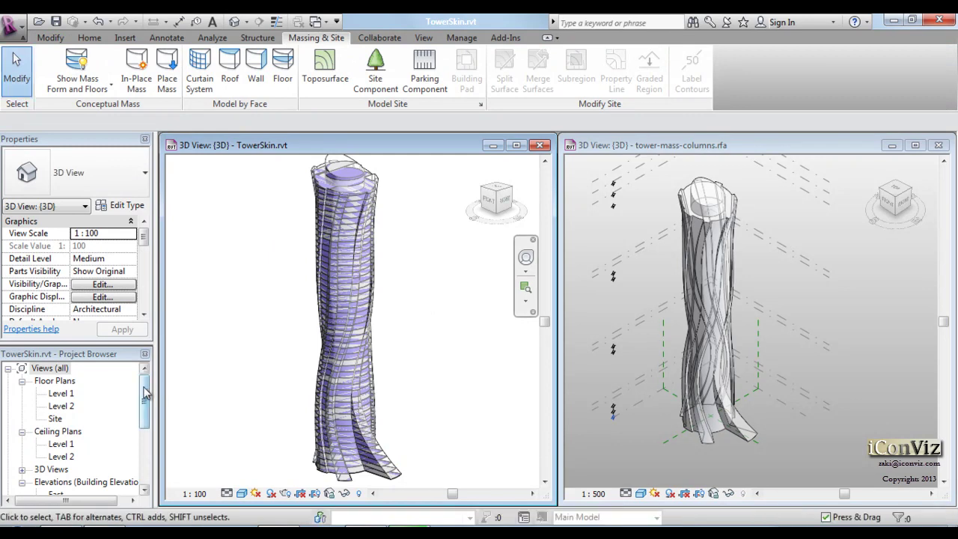
mouse_move(136, 356)
left_mouse_down()
mouse_move(147, 226)
mouse_move(146, 278)
left_mouse_up()
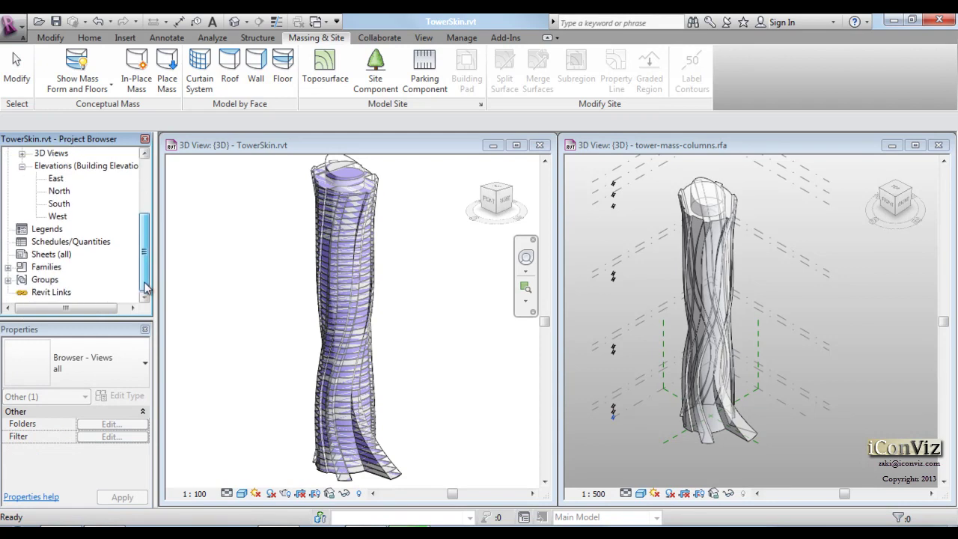
left_click(21, 279)
left_click_drag(145, 221, 145, 252)
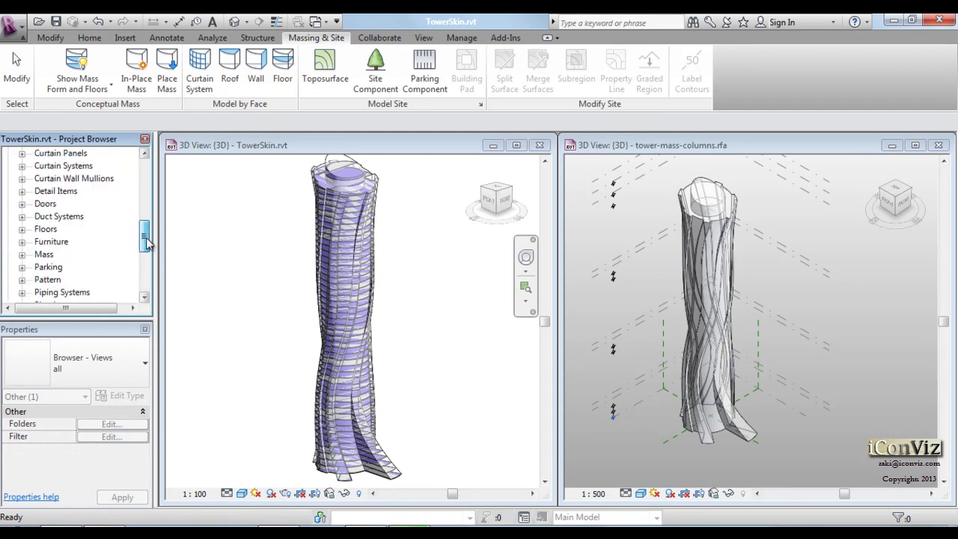
left_click(22, 178)
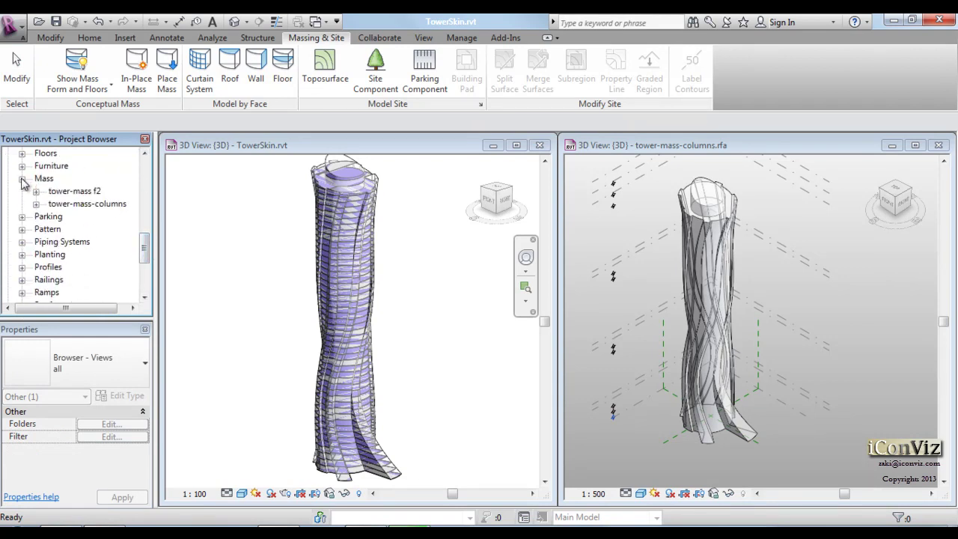
left_click(67, 191)
left_click(79, 204)
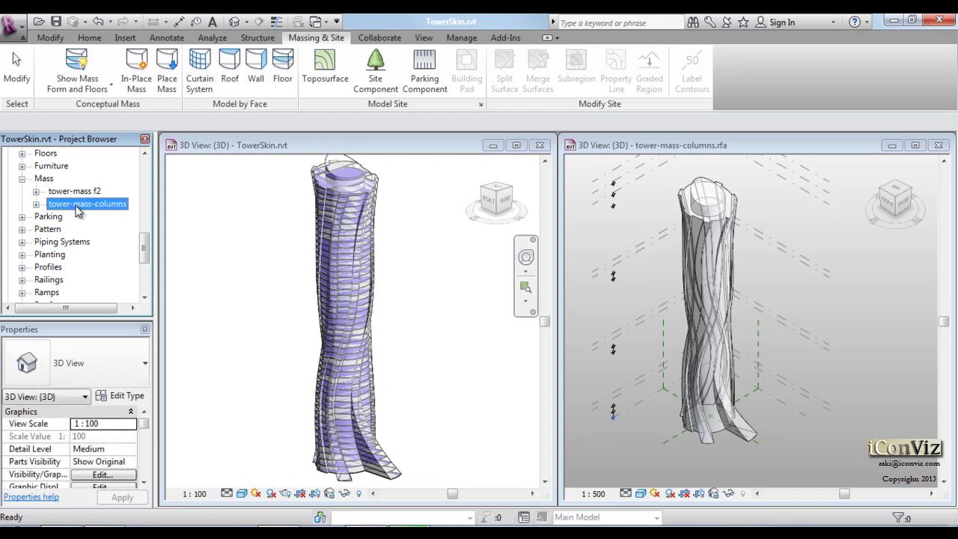
View the TowerSkin 3D view from the top and begin a trial copy of the tower mass.
left_click(250, 306)
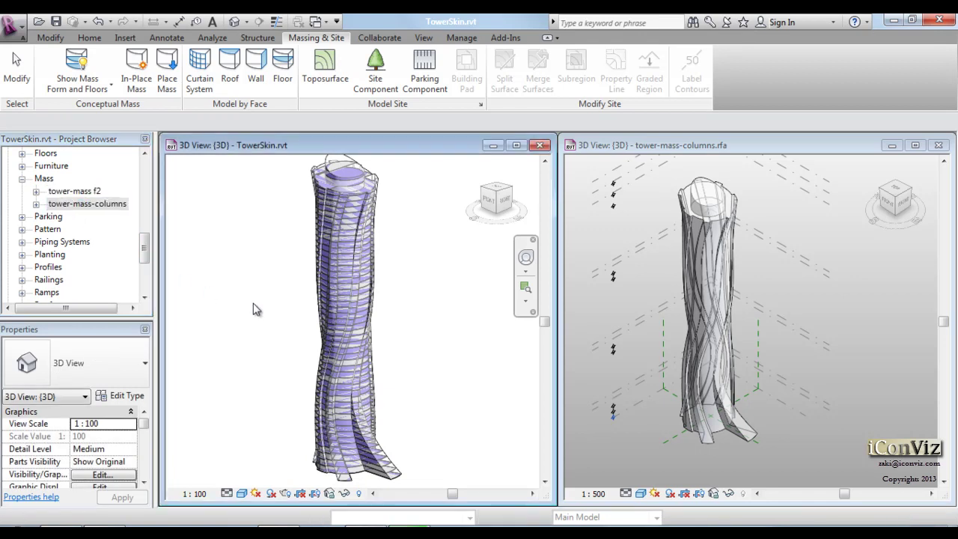
left_click(494, 187)
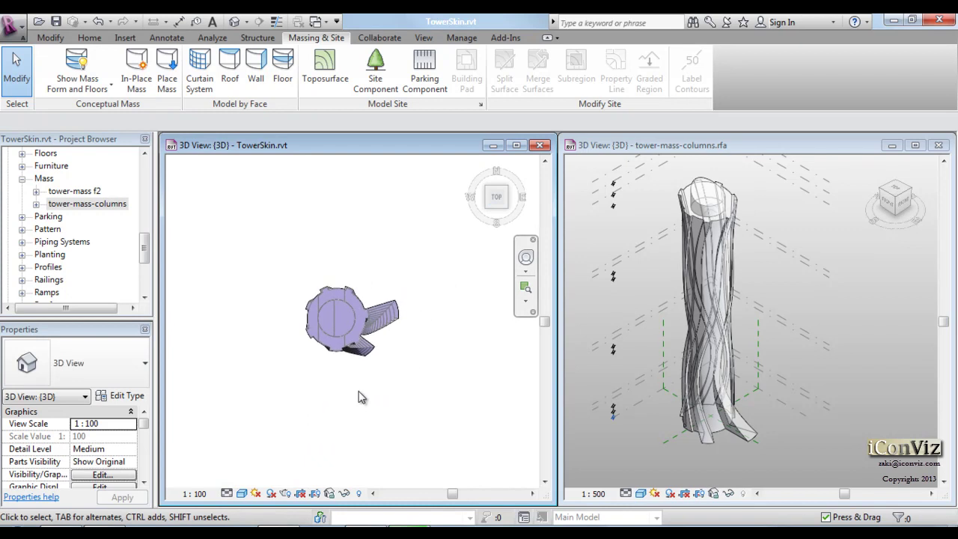
left_click(334, 356)
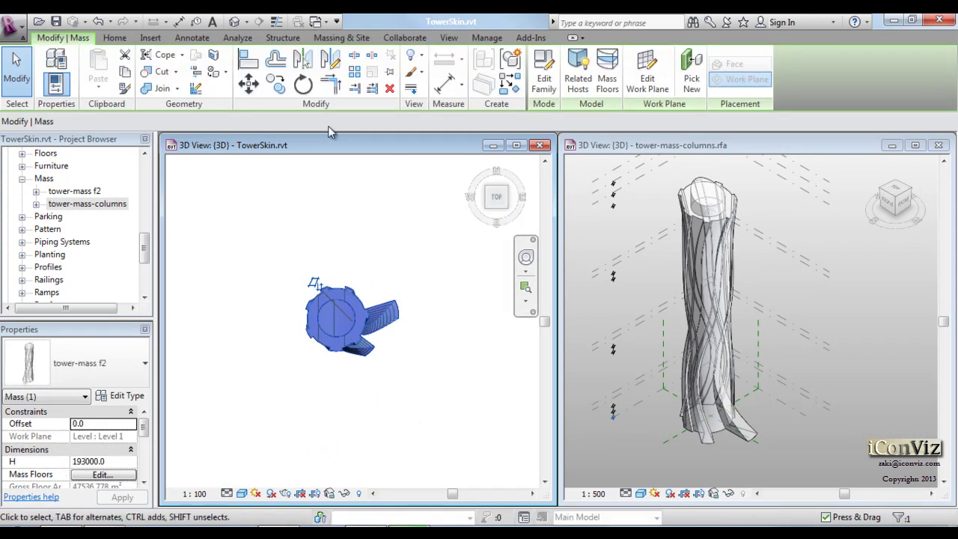
left_click(276, 87)
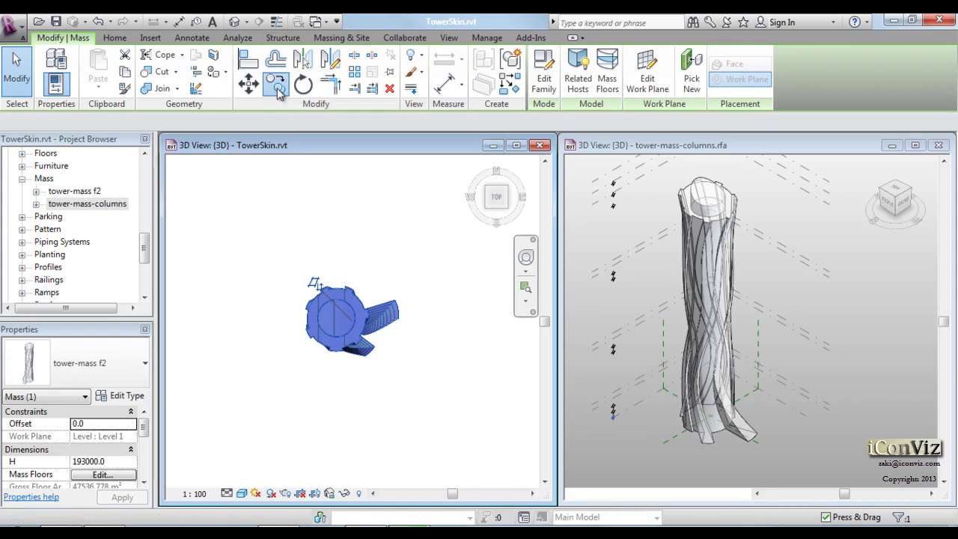
left_click(448, 349)
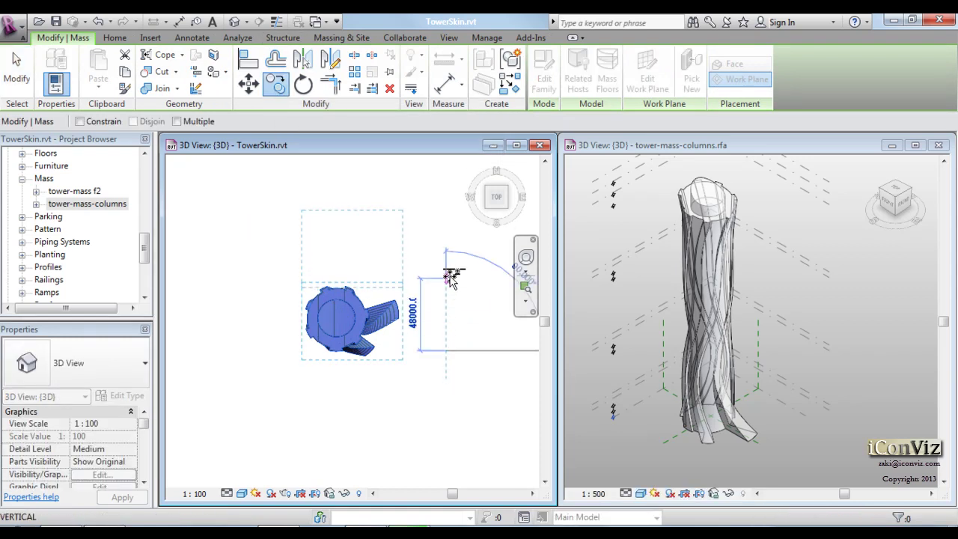
type("6")
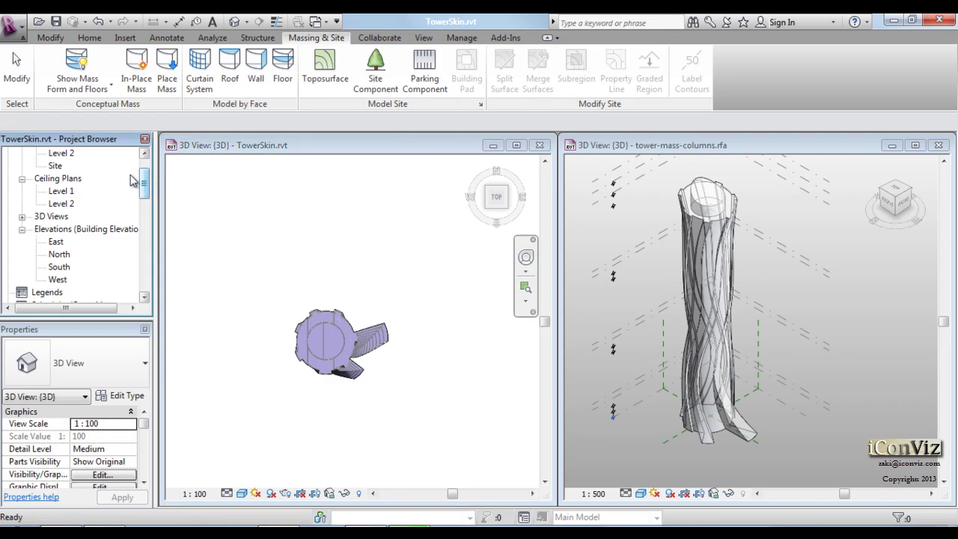
Open the Level 1 floor plan, minimize the TowerSkin 3D view, and tile the windows (WT).
scroll(147, 180, "up", 1)
double_click(62, 178)
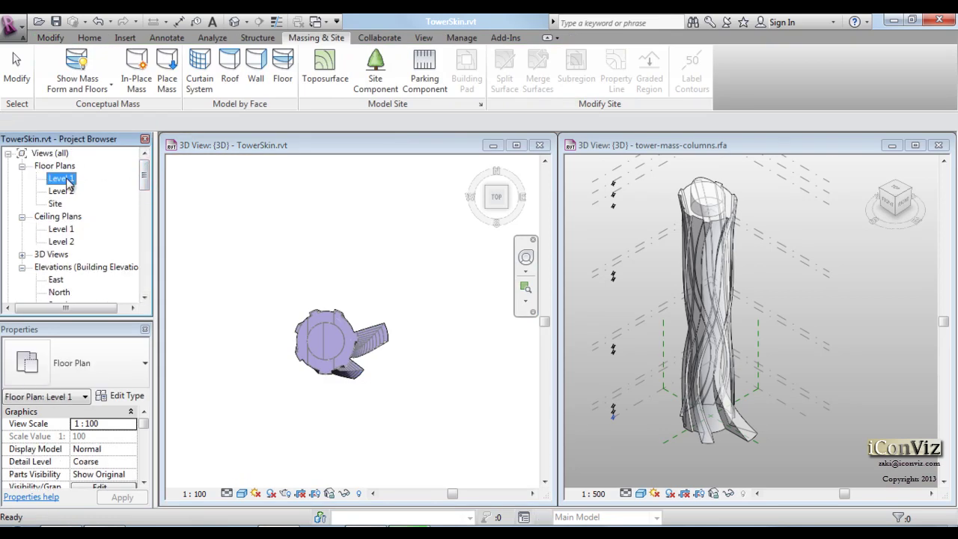
left_click_drag(650, 239, 574, 223)
scroll(364, 323, "down", 3)
left_click(438, 362)
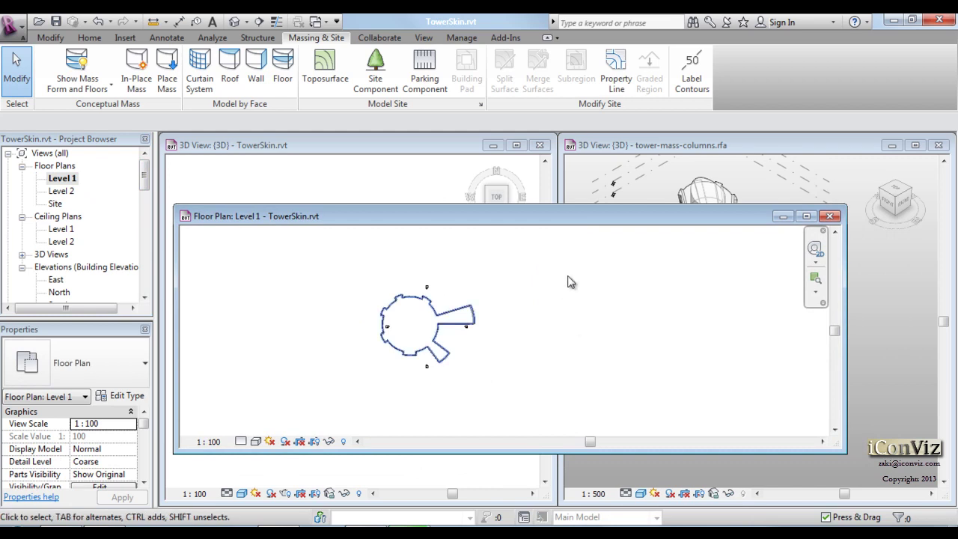
left_click(492, 145)
key("w")
key("t")
scroll(459, 223, "up", 3)
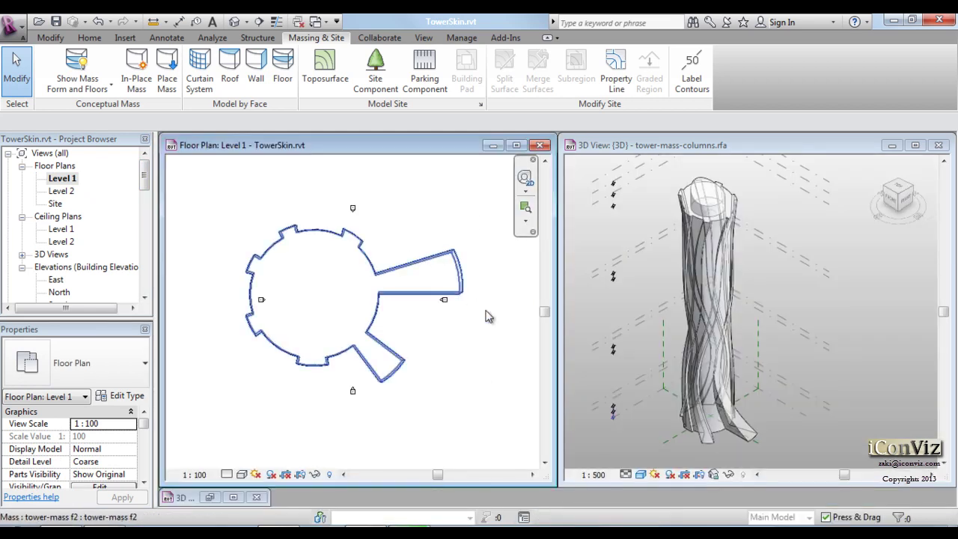
Window-select the tower in plan and filter the selection down to the Mass category only.
left_click(457, 277)
left_click_drag(459, 400, 407, 374)
left_click(542, 69)
left_click(240, 95)
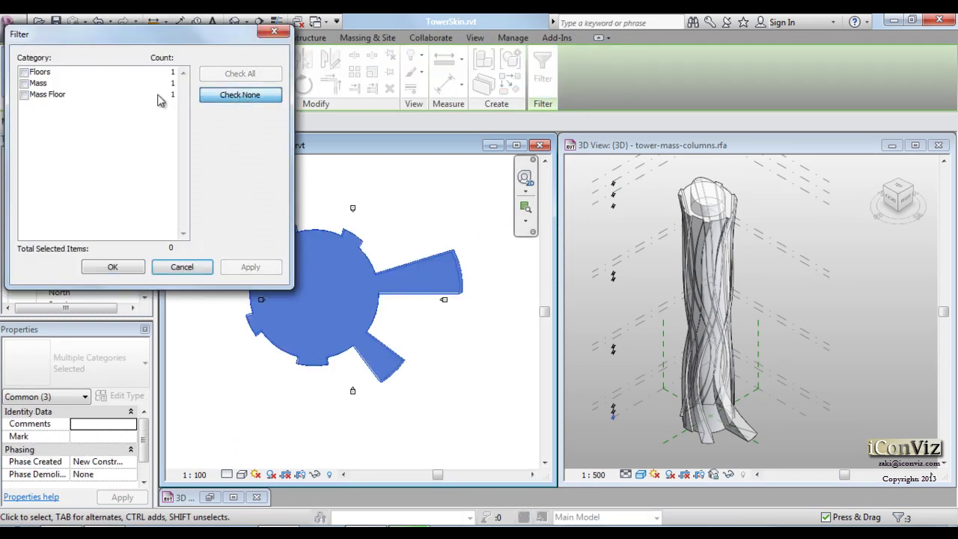
left_click(24, 83)
left_click(112, 267)
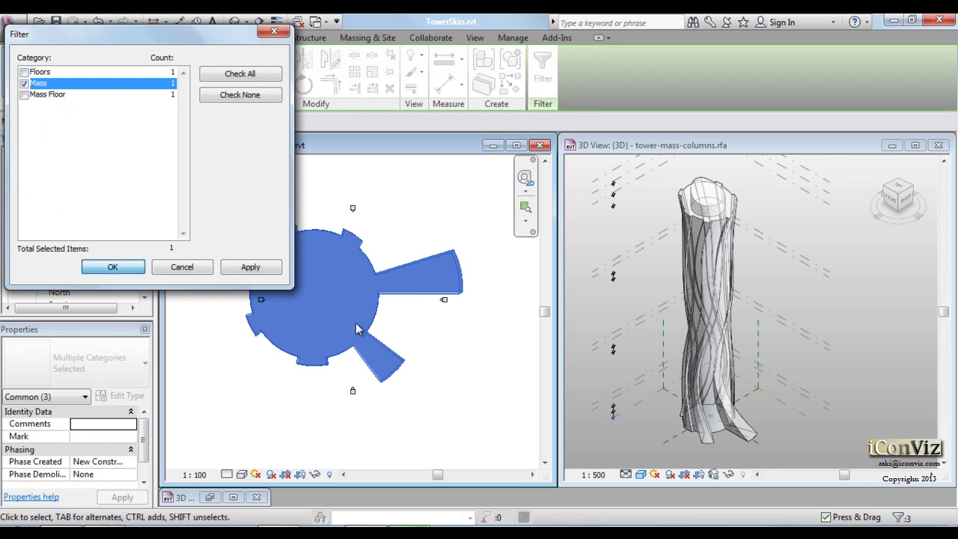
Copy the mass directly north of the original, entering a distance of 60, then deselect.
scroll(367, 418, "down", 3)
scroll(367, 417, "down", 1)
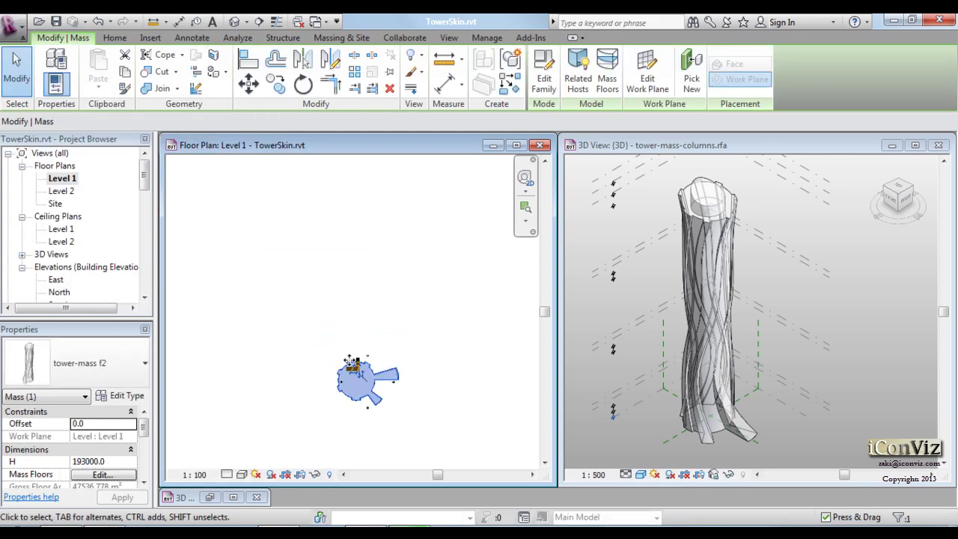
left_click(275, 84)
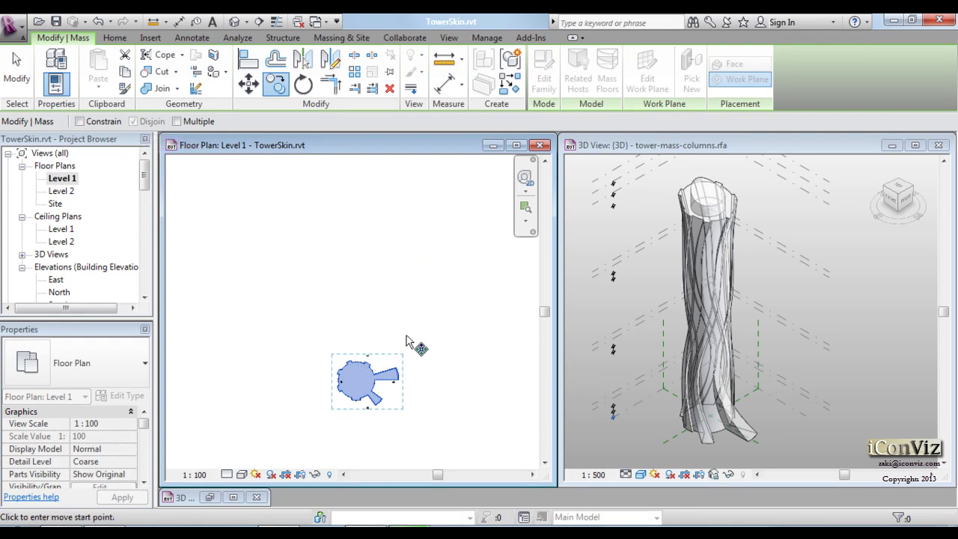
left_click(440, 387)
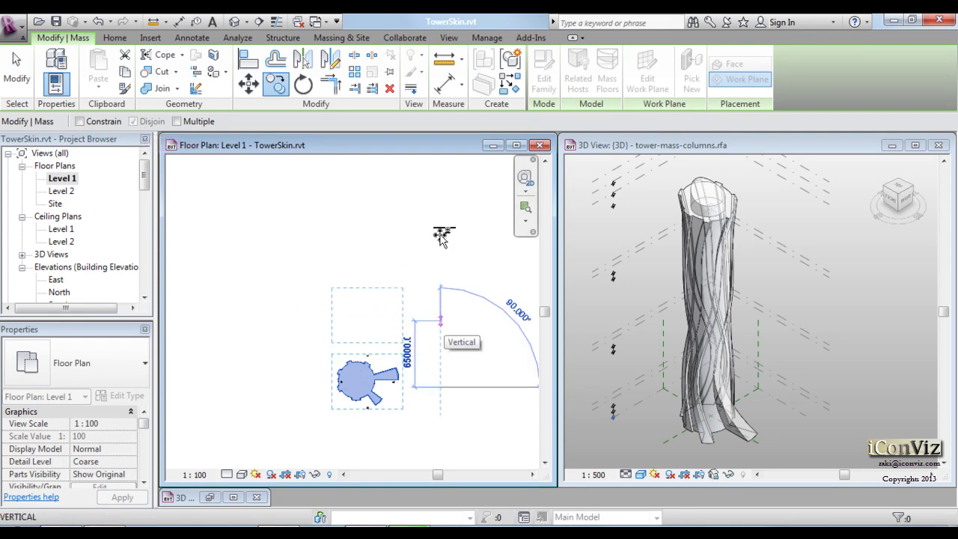
type("60")
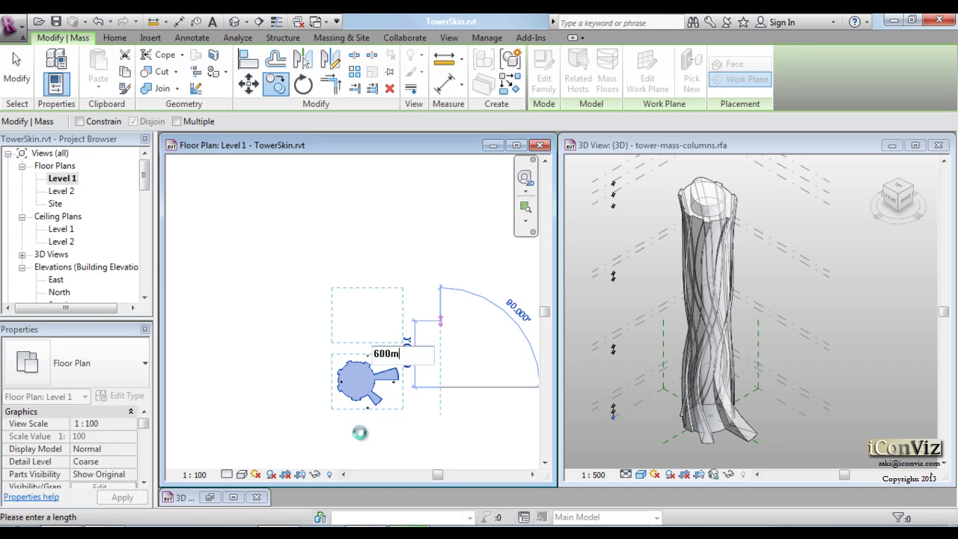
left_click(463, 305)
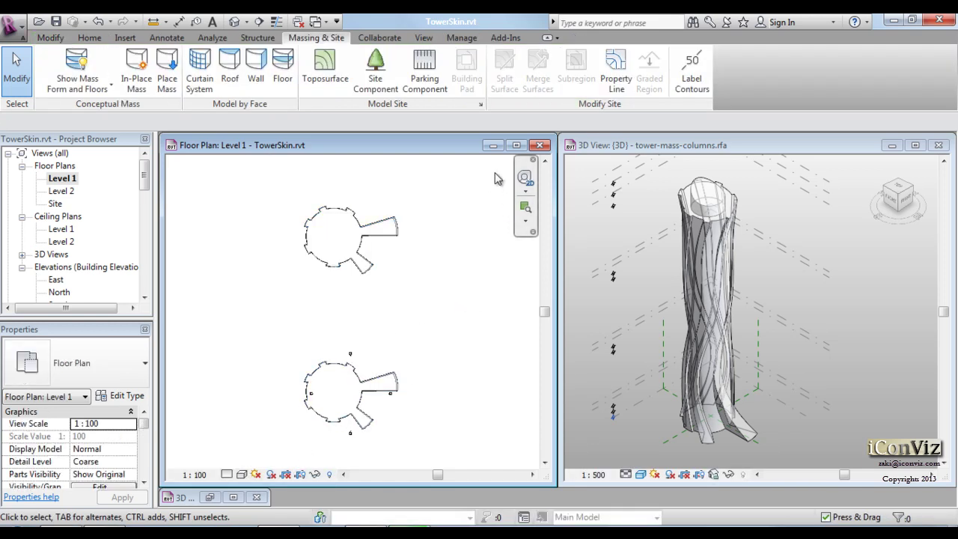
Restore the TowerSkin 3D view at an isometric angle, select the right tower, and dock Properties above.
left_click(210, 497)
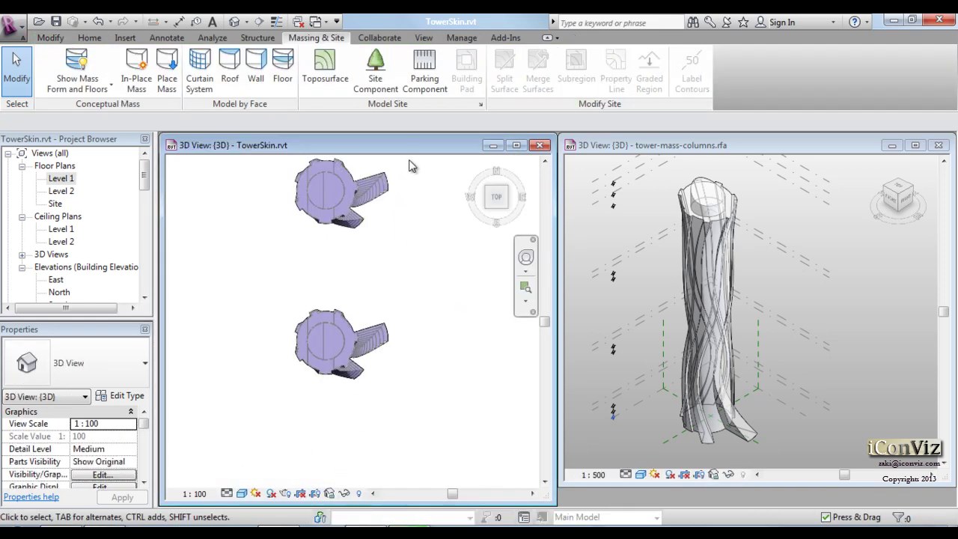
mouse_move(412, 146)
left_mouse_down()
mouse_move(452, 171)
mouse_move(442, 143)
left_mouse_up()
left_click(486, 148)
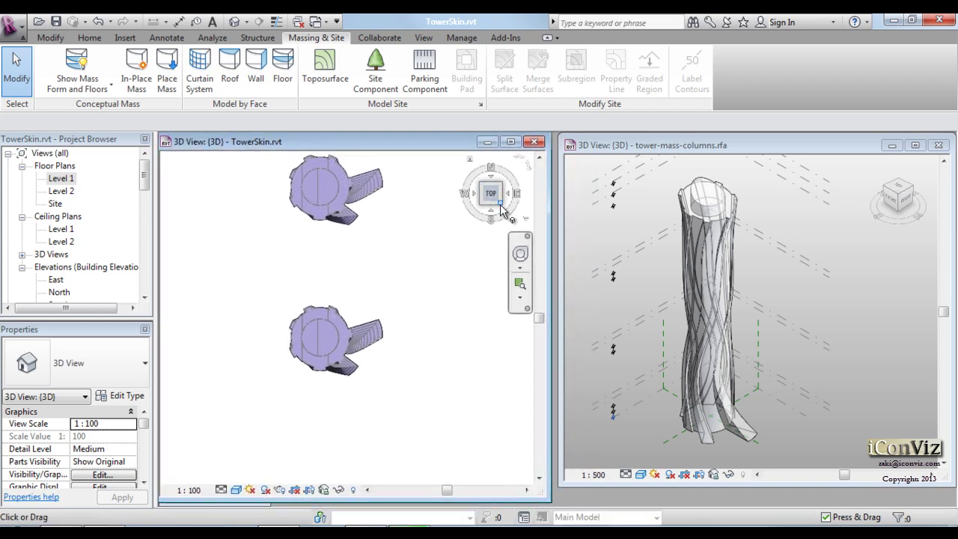
left_click(501, 205)
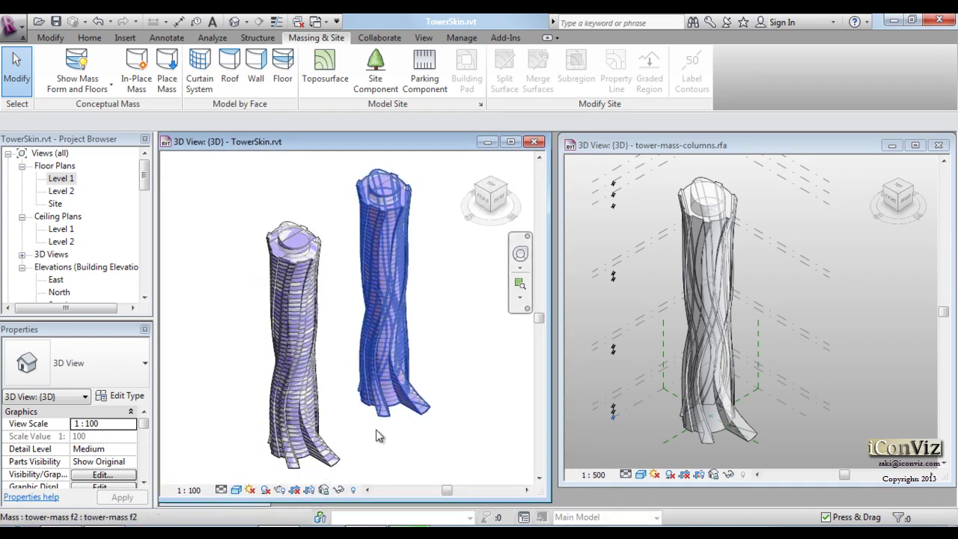
left_click(424, 423)
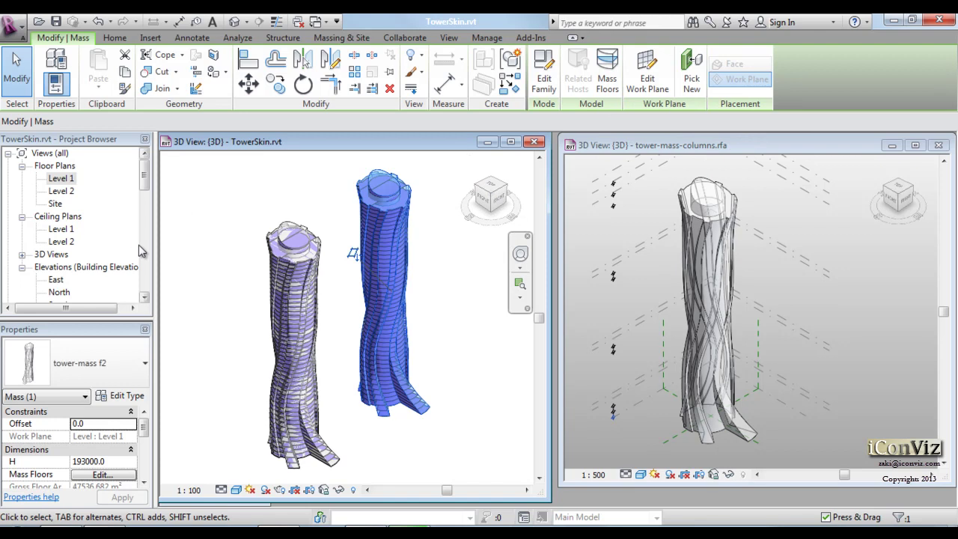
left_click_drag(116, 331, 137, 181)
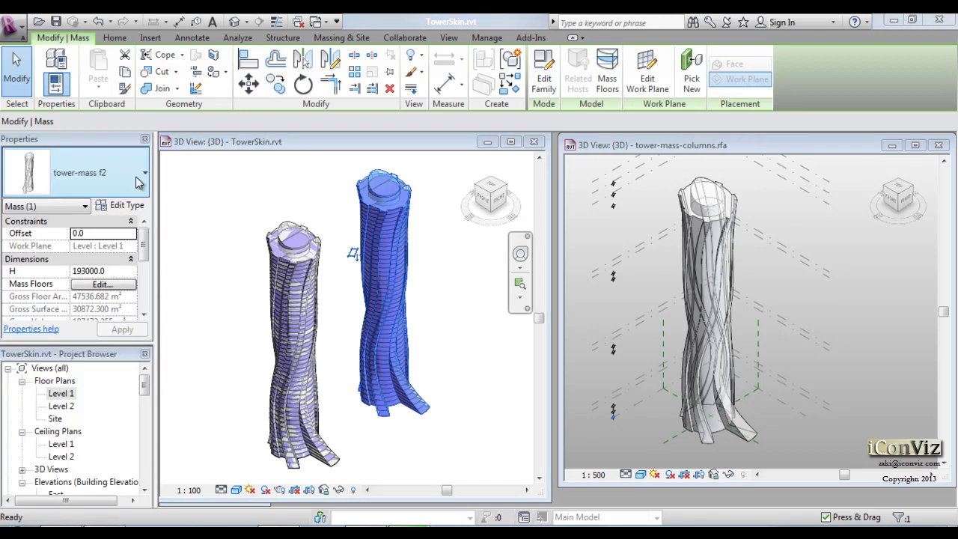
Change the right tower's type to tower-mass-columns and update its mass floor levels.
left_click(137, 179)
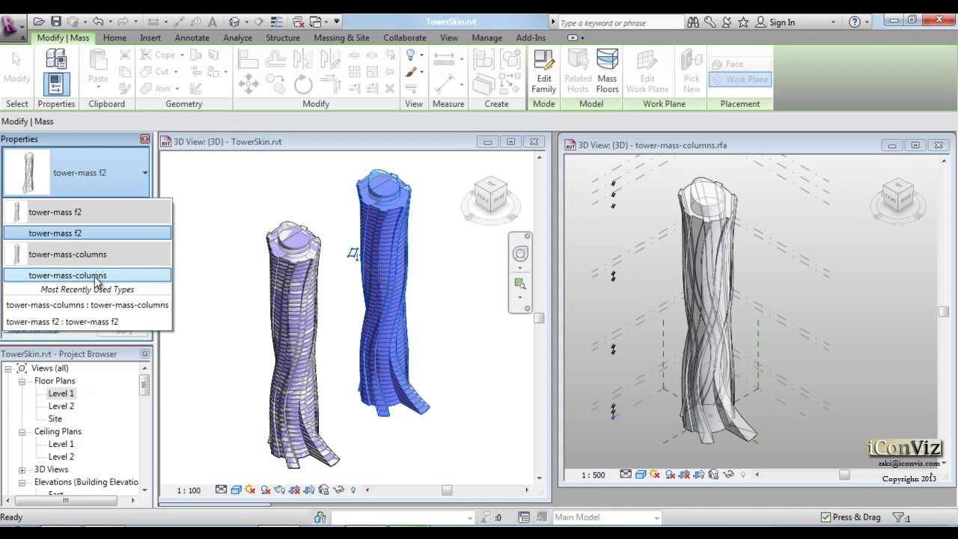
left_click(443, 193)
left_click(411, 196)
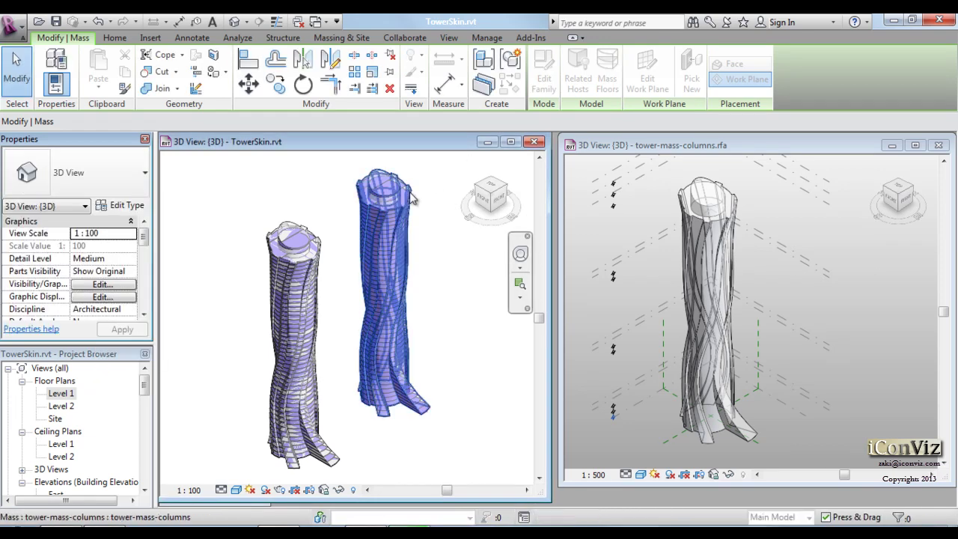
left_click(607, 82)
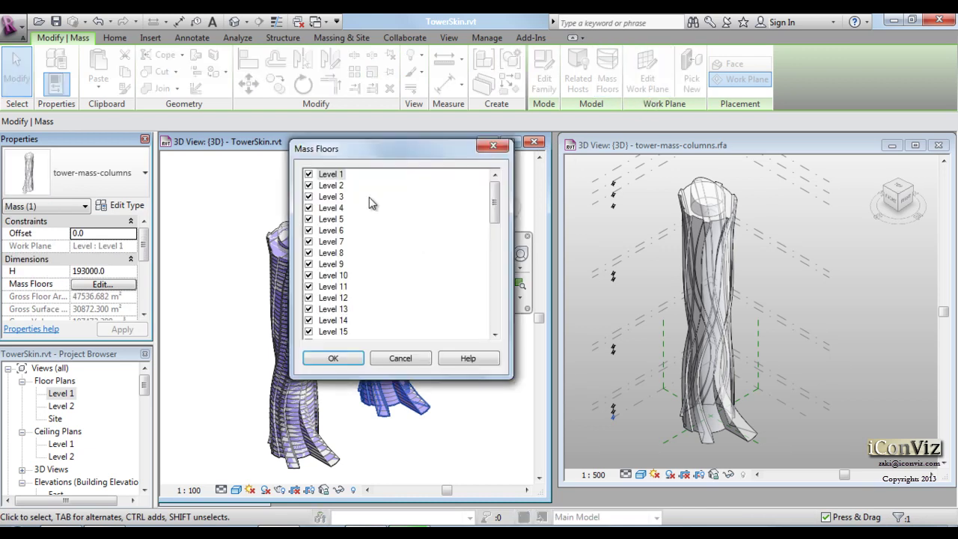
left_click_drag(497, 202, 462, 329)
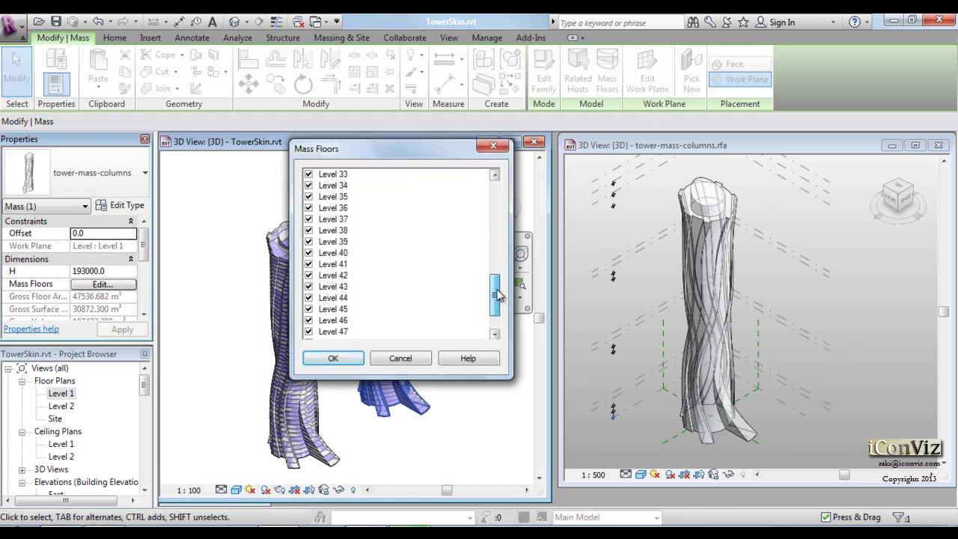
left_click(342, 334, "shift")
left_click(333, 359)
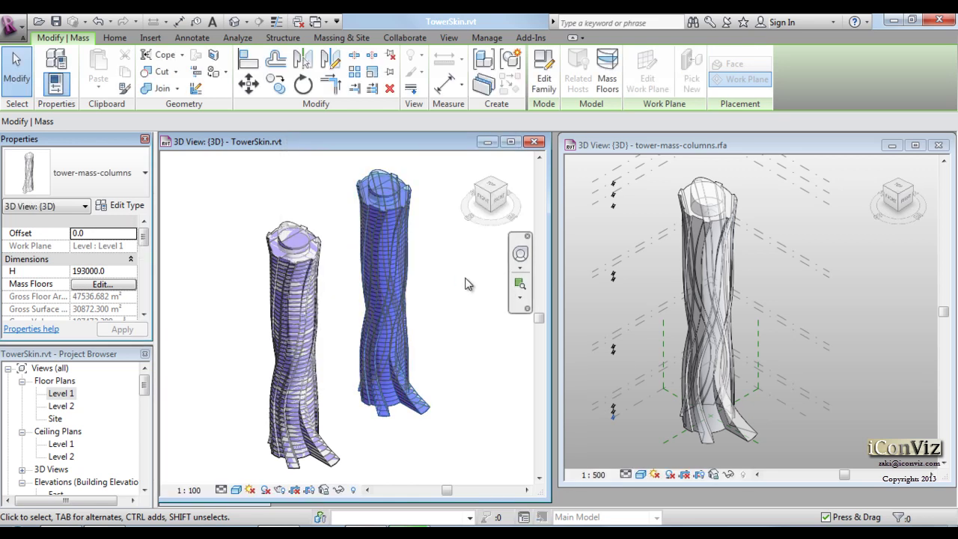
left_click(465, 285)
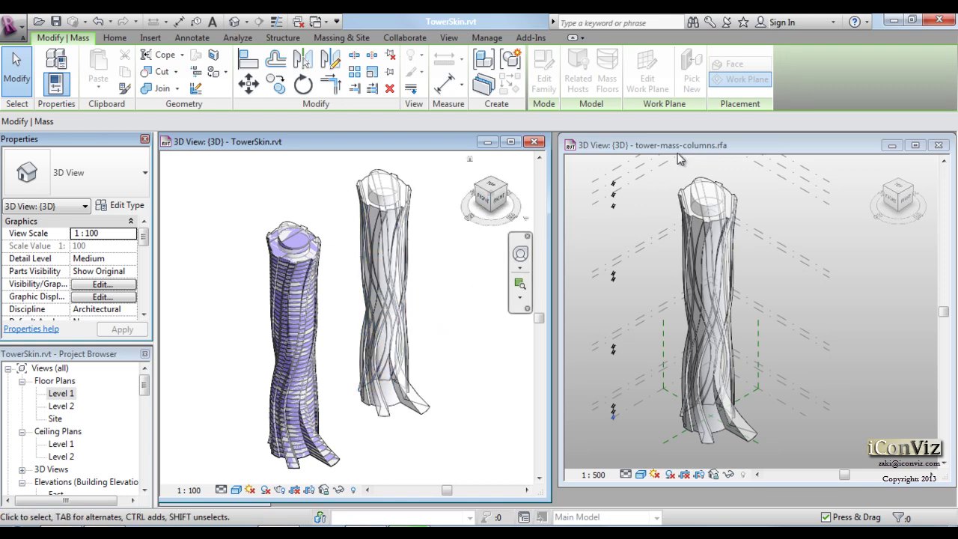
In the tower-mass-columns family view, delete the box capping the top of the column mass.
left_click(631, 264)
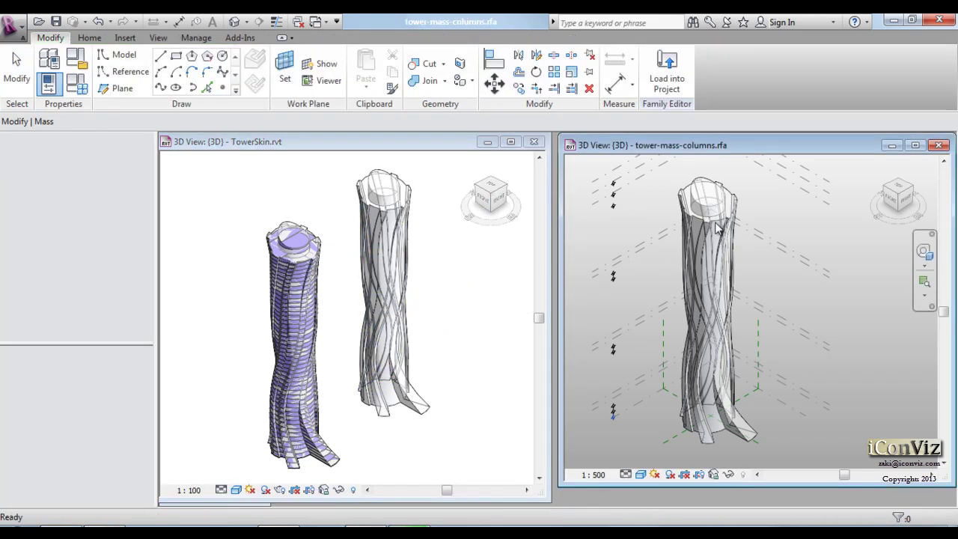
left_click(480, 287)
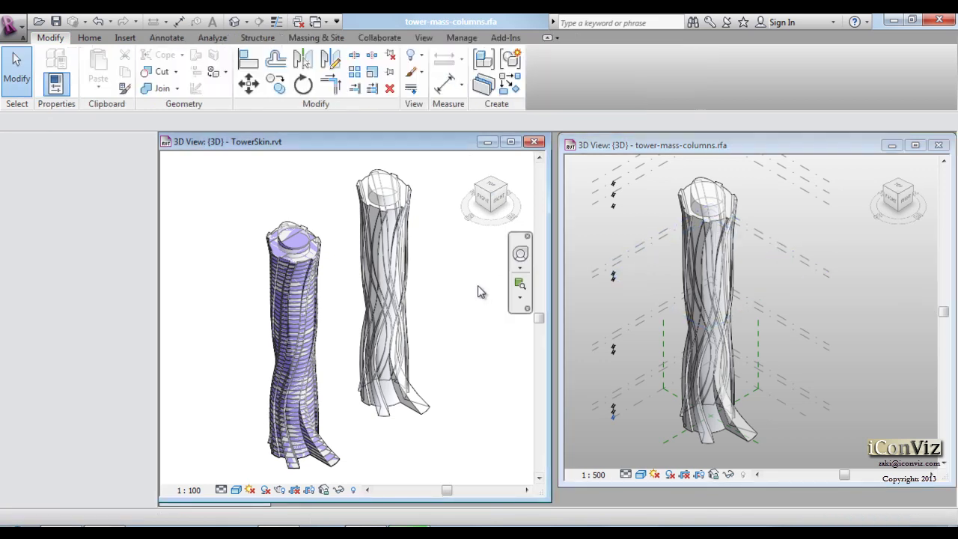
left_click(703, 149)
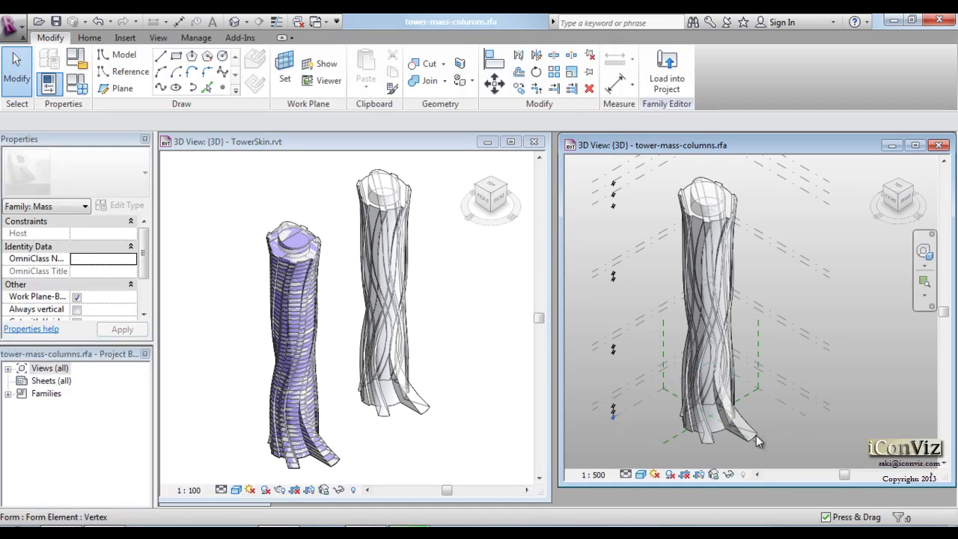
scroll(769, 432, "up", 2)
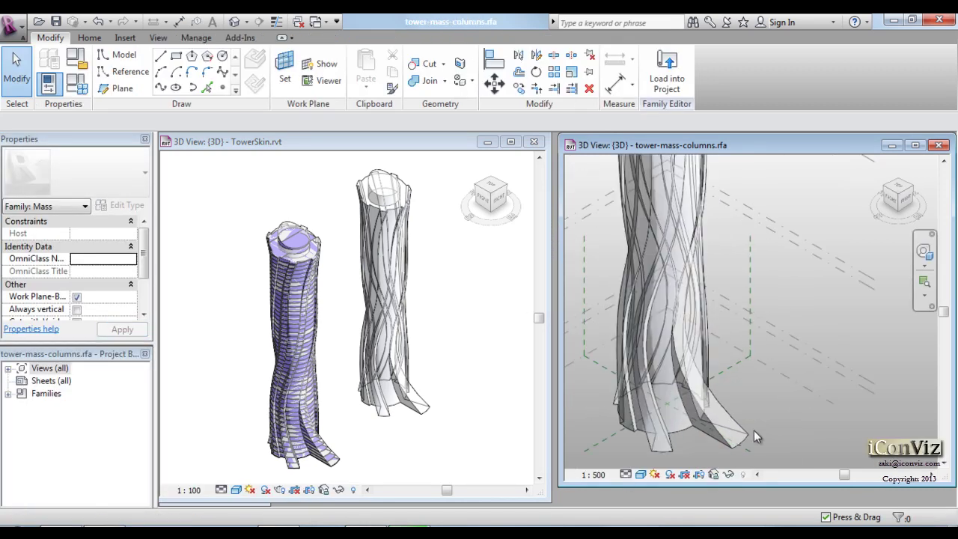
scroll(753, 431, "up", 2)
left_click(729, 449)
scroll(722, 419, "down", 3)
scroll(714, 374, "down", 2)
scroll(695, 351, "up", 1)
scroll(704, 322, "up", 2)
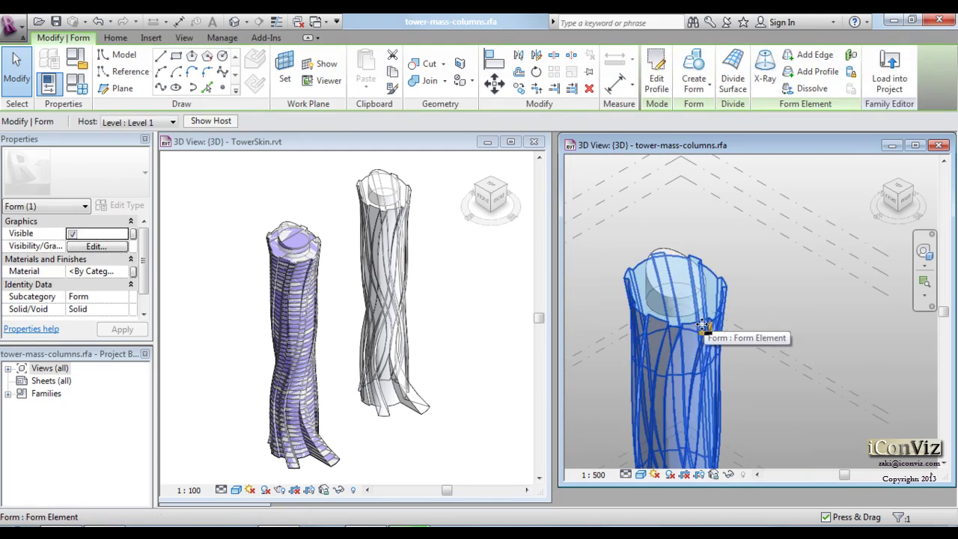
scroll(677, 269, "up", 2)
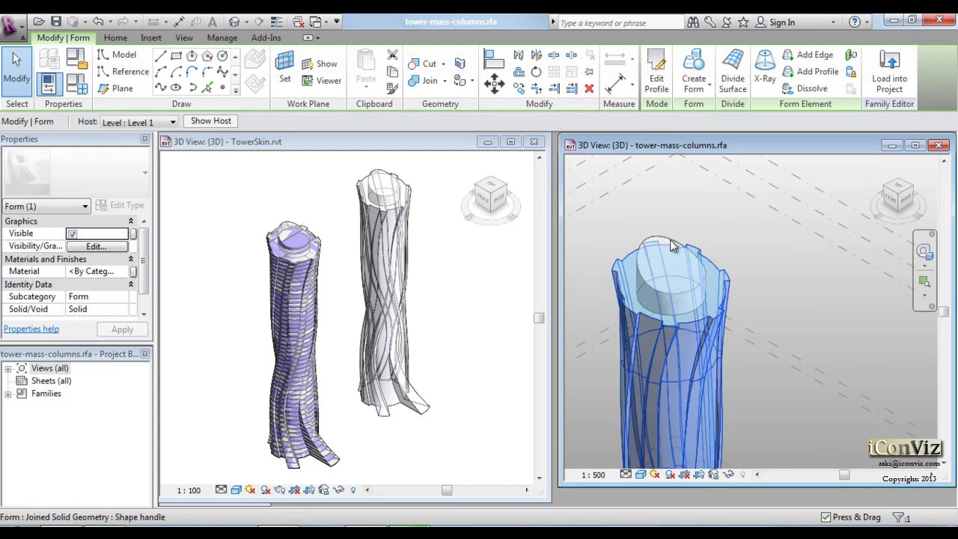
left_click(672, 223)
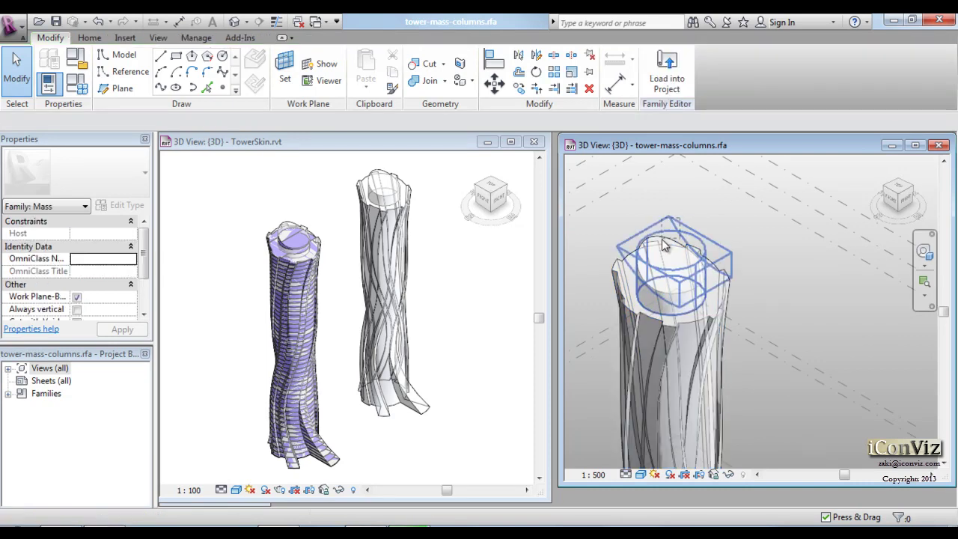
left_click(725, 206)
mouse_move(765, 277)
middle_mouse_down("shift")
mouse_move(785, 207)
mouse_move(775, 249)
middle_mouse_up("shift")
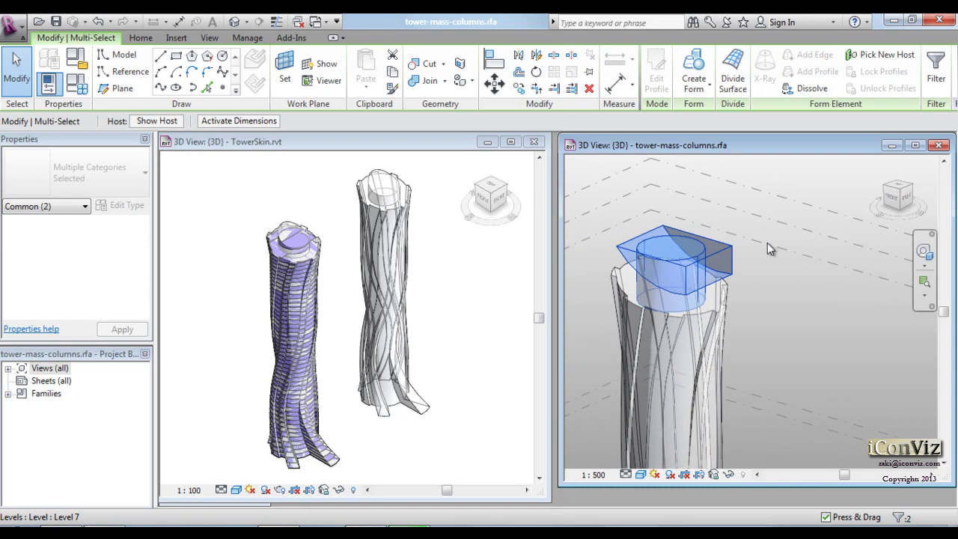
left_click(589, 88)
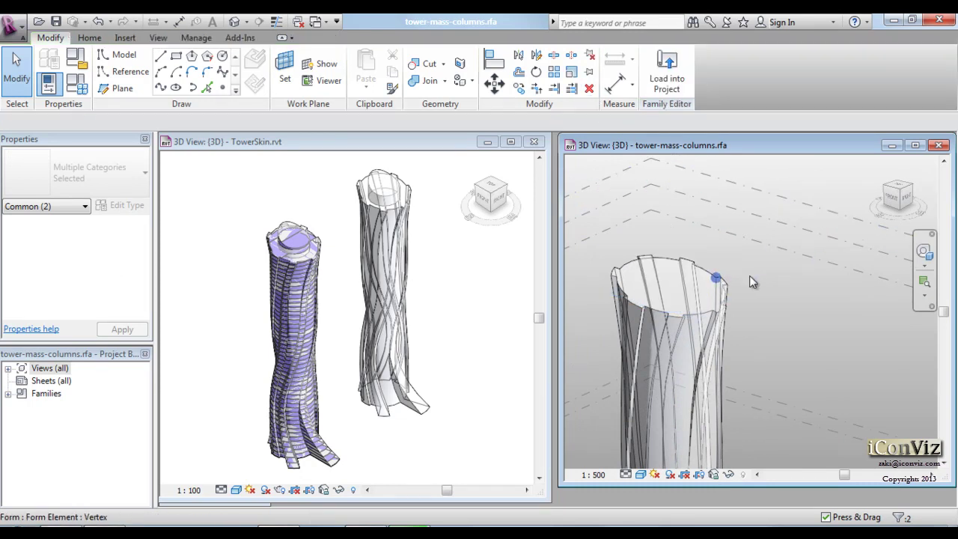
Reload the family into TowerSkin, overwriting the existing version, and close the Level 1 plan.
left_click(666, 71)
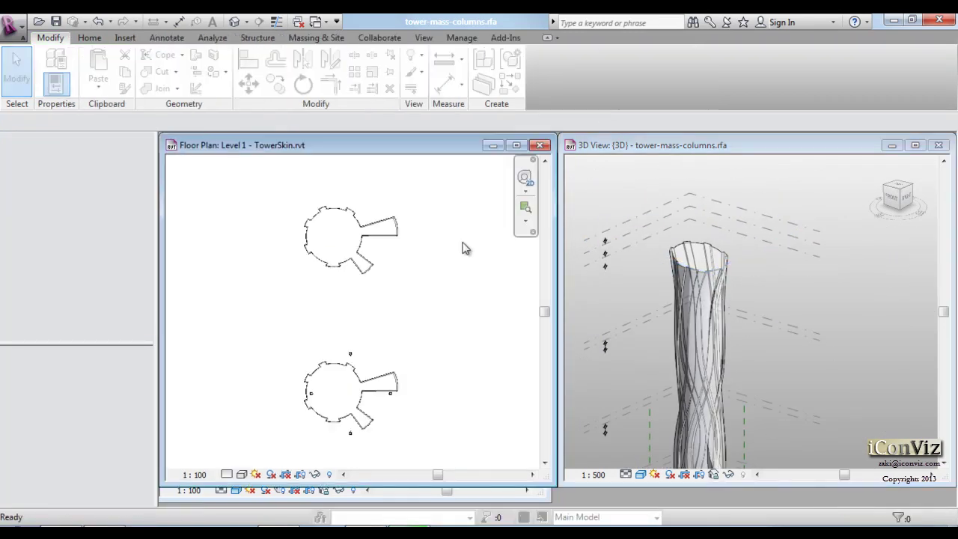
left_click(407, 253)
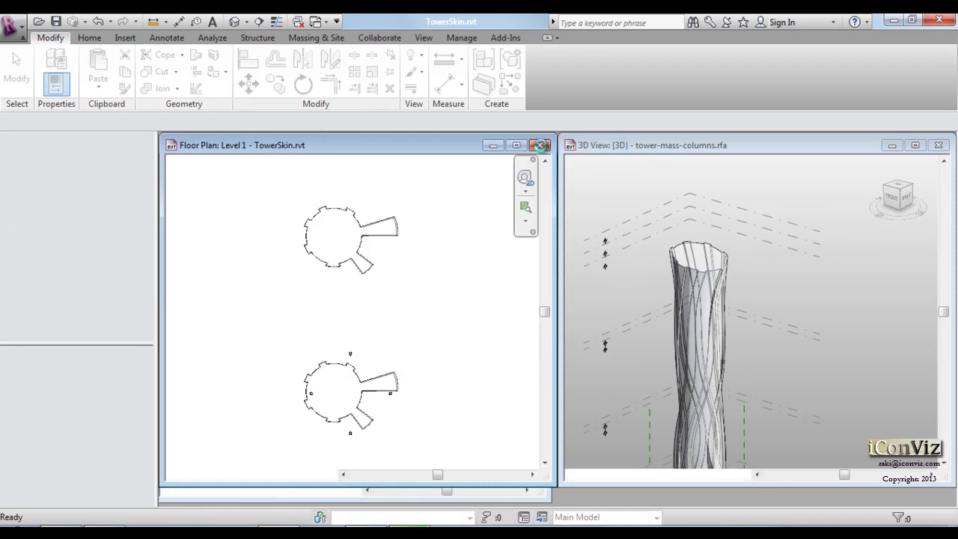
left_click(540, 144)
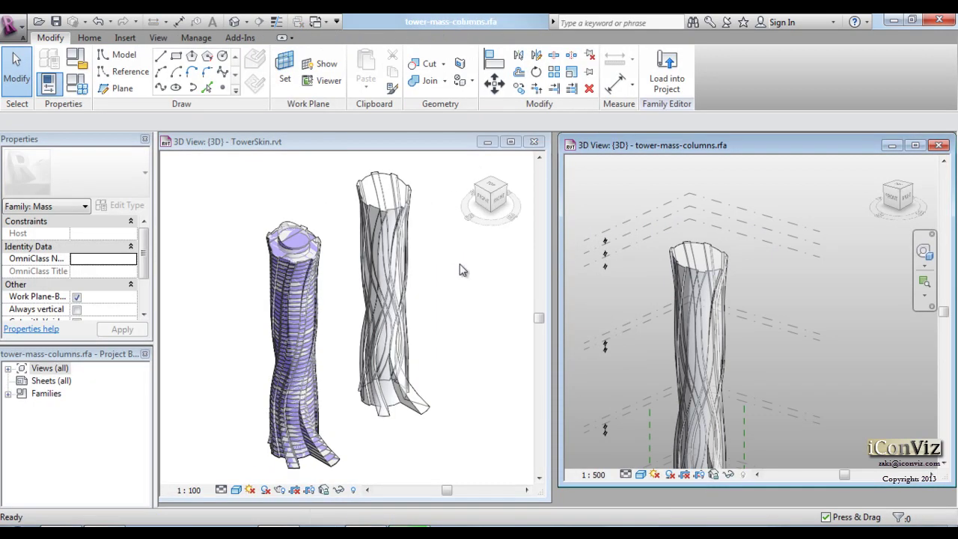
Select the column form in the tower-mass-columns view and Dissolve it.
left_click(452, 252)
left_click(731, 254)
scroll(738, 265, "up", 3)
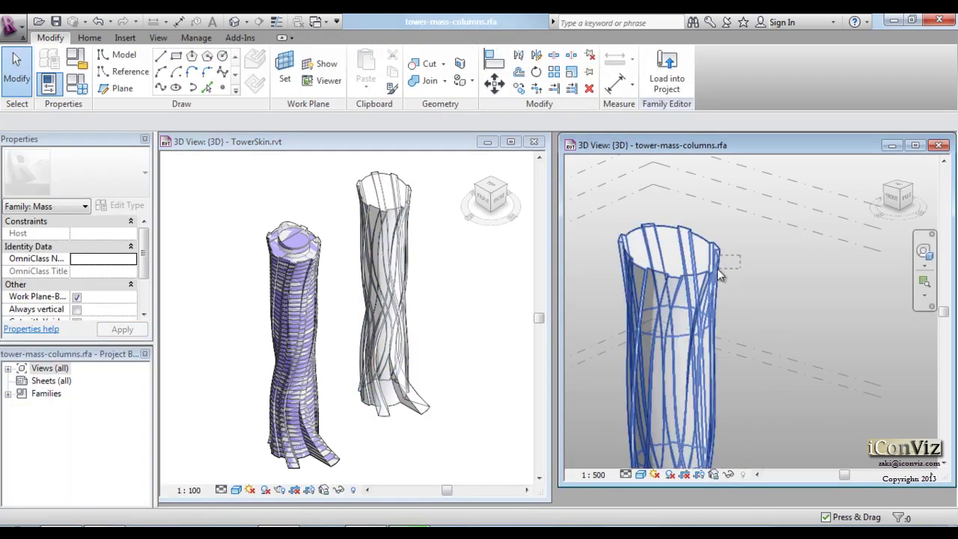
left_click(733, 275)
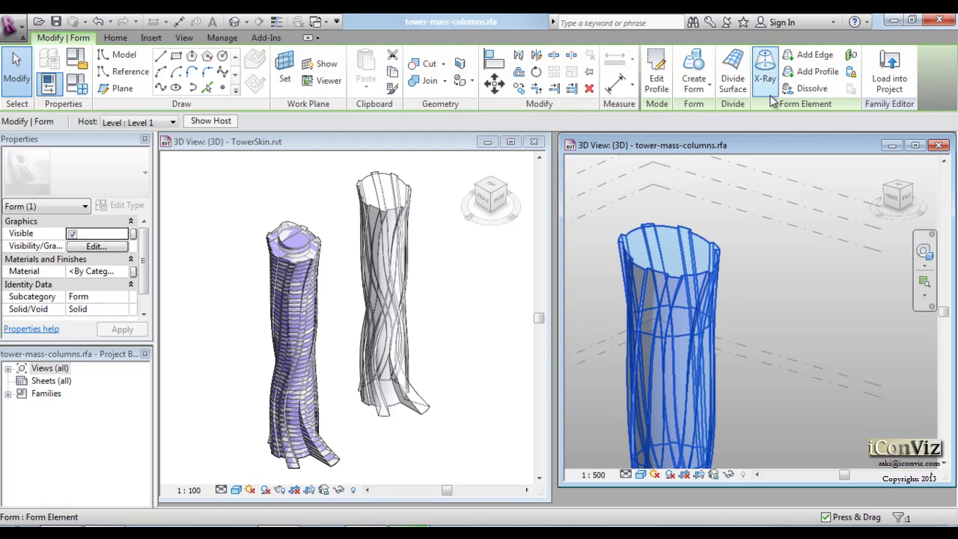
left_click(807, 87)
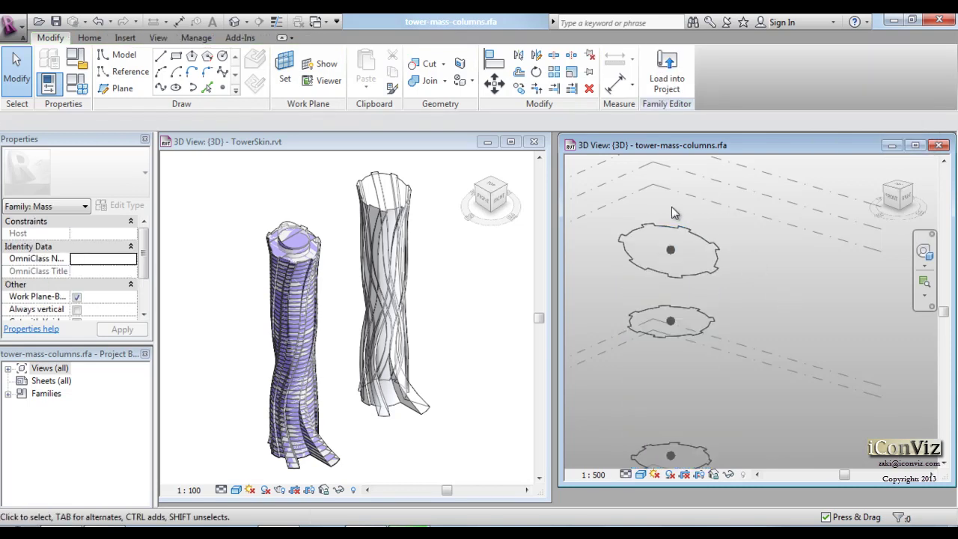
Orbit to look down on the stacked profiles and crossing-select them all.
scroll(672, 212, "down", 4)
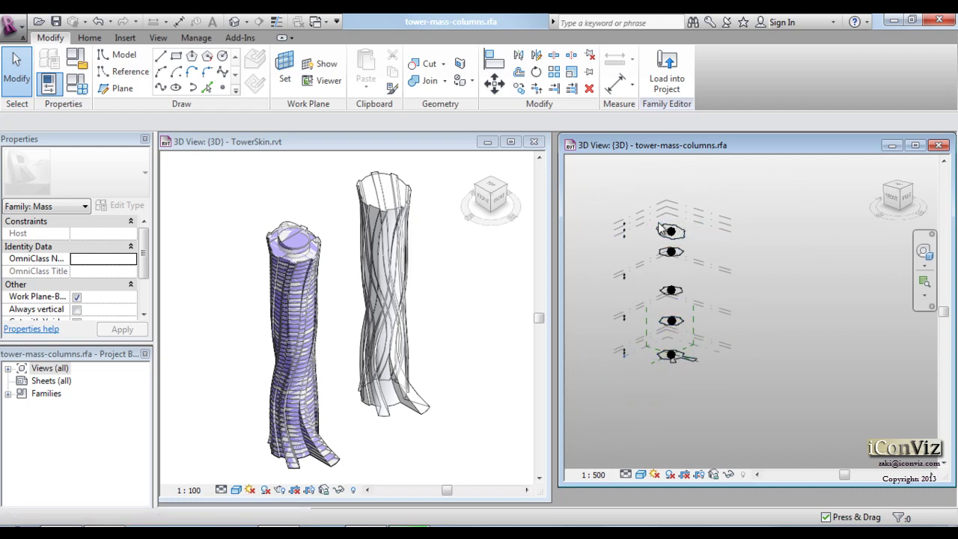
scroll(660, 228, "up", 2)
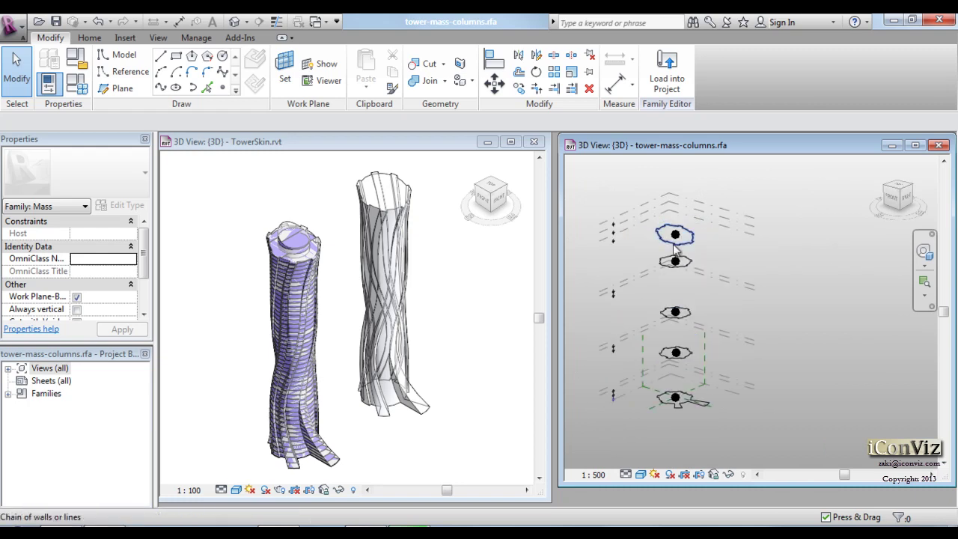
scroll(675, 244, "up", 2)
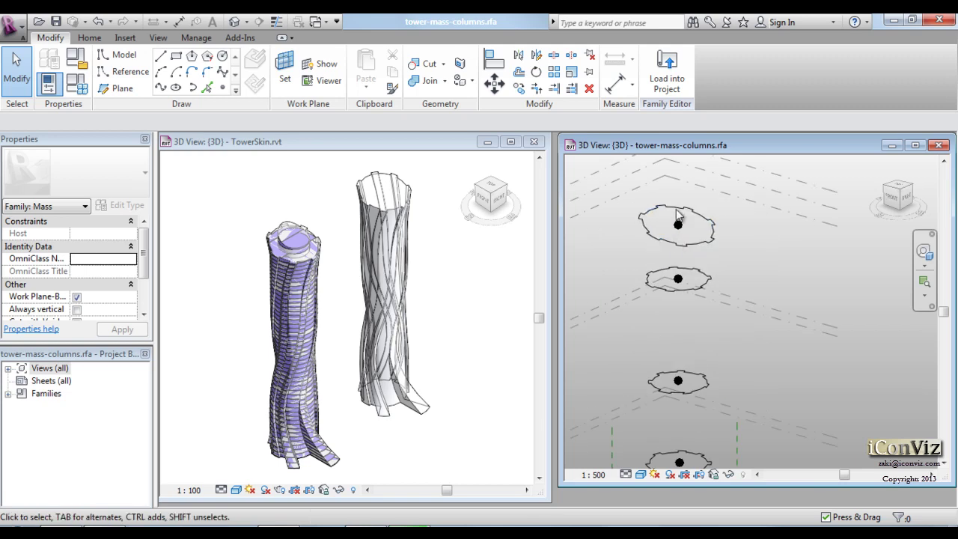
middle_click_drag(722, 249, 715, 285, "shift")
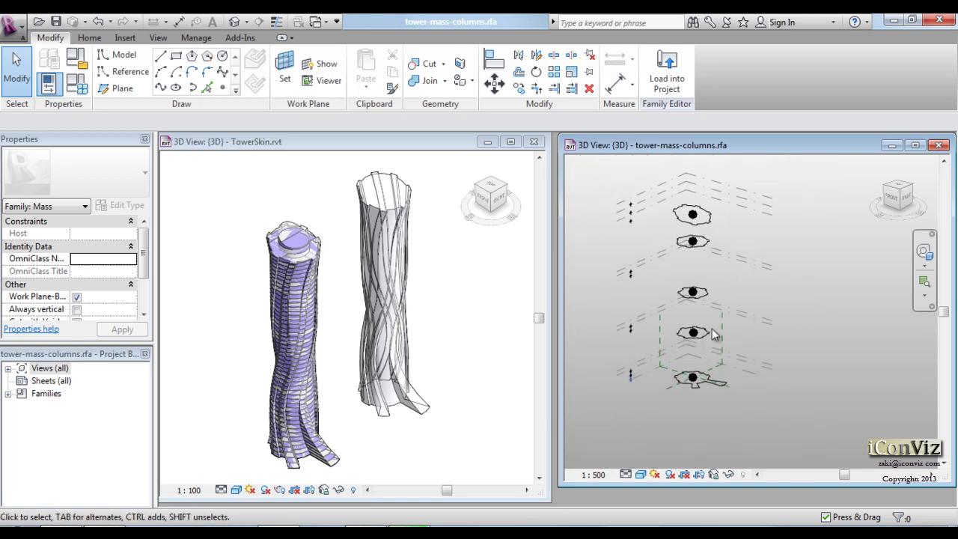
left_click_drag(719, 416, 685, 211)
Filter the selection to the five reference points, delete them, and minimize the TowerSkin 3D view.
left_click(655, 71)
left_click(270, 97)
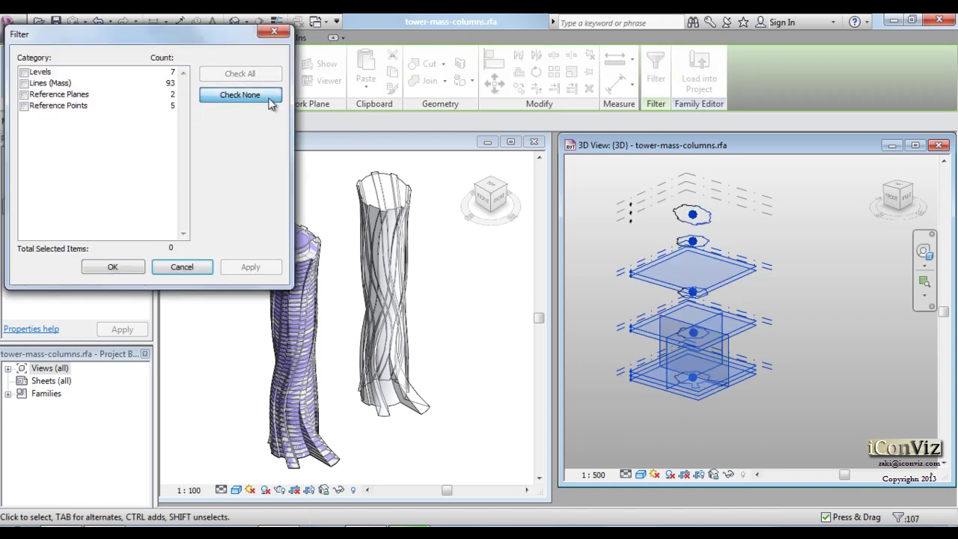
left_click(23, 105)
left_click(112, 266)
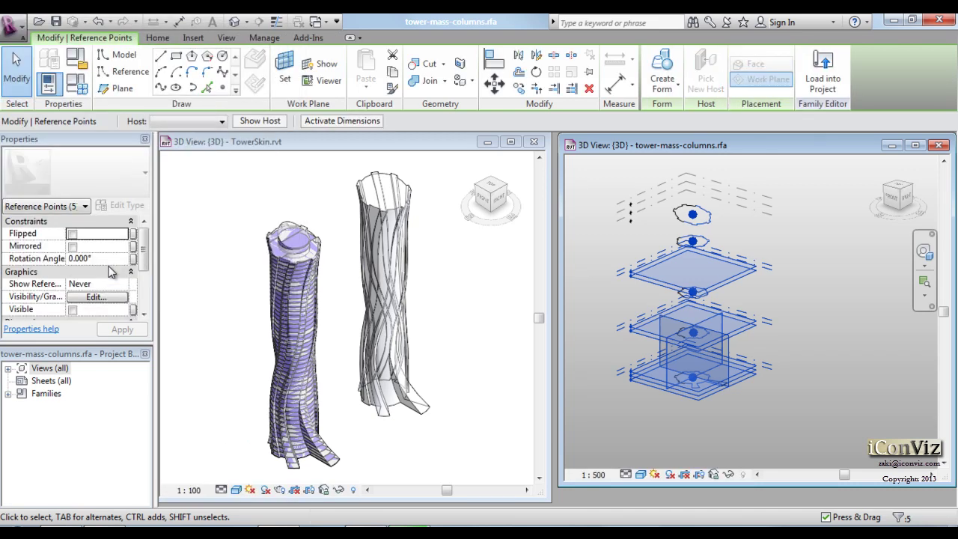
key("Escape")
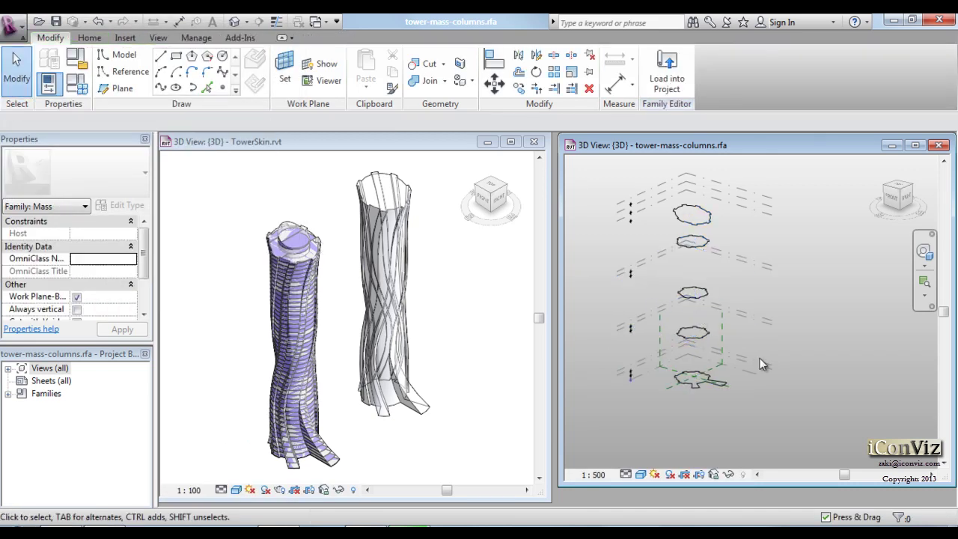
left_click(487, 142)
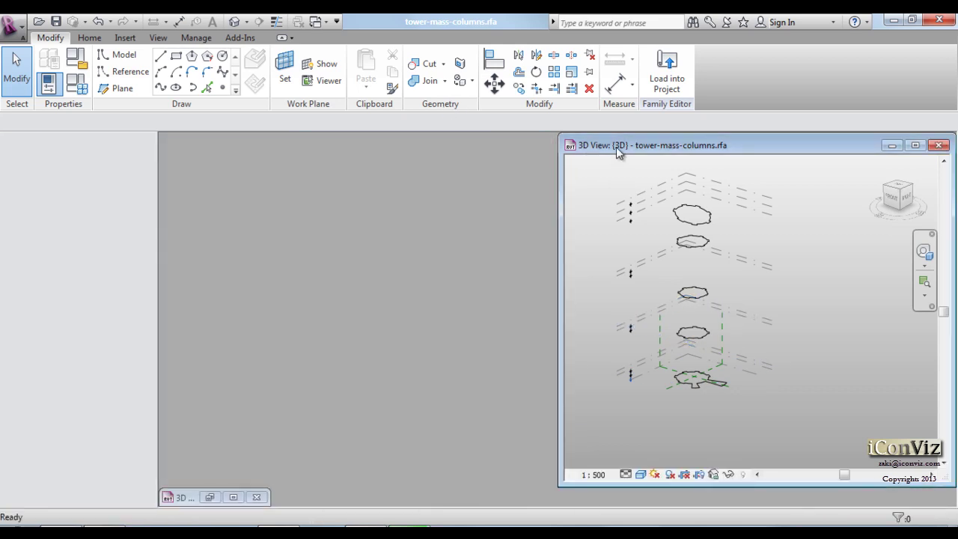
Open the family's Level 1 floor plan, tile it beside the 3D view, and centre the column profile.
double_click(45, 369)
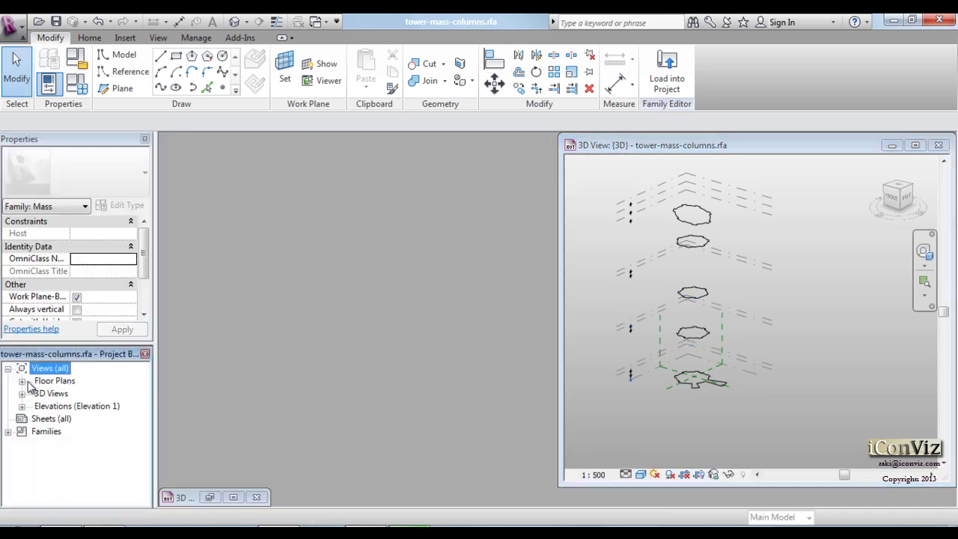
left_click(22, 381)
left_click(60, 394)
double_click(59, 393)
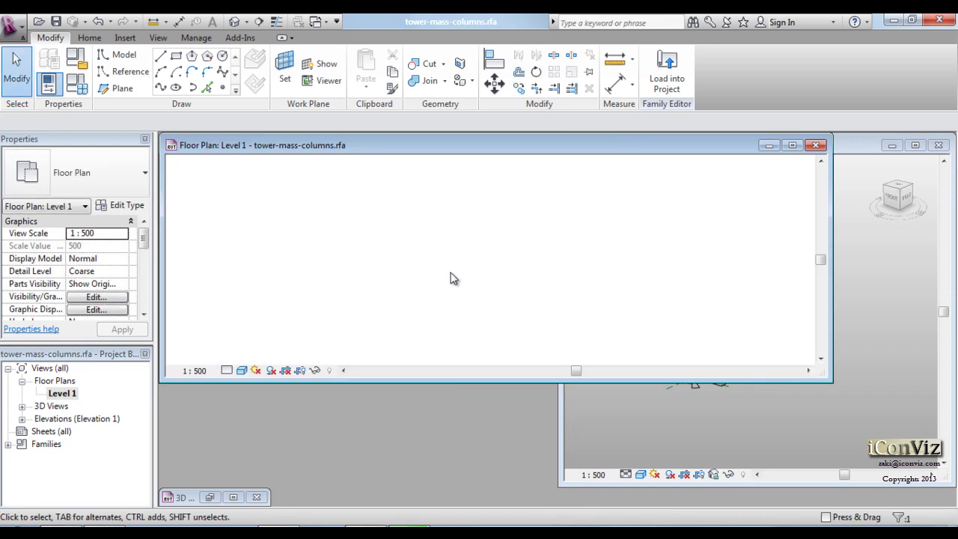
left_click(668, 318)
key("w")
key("t")
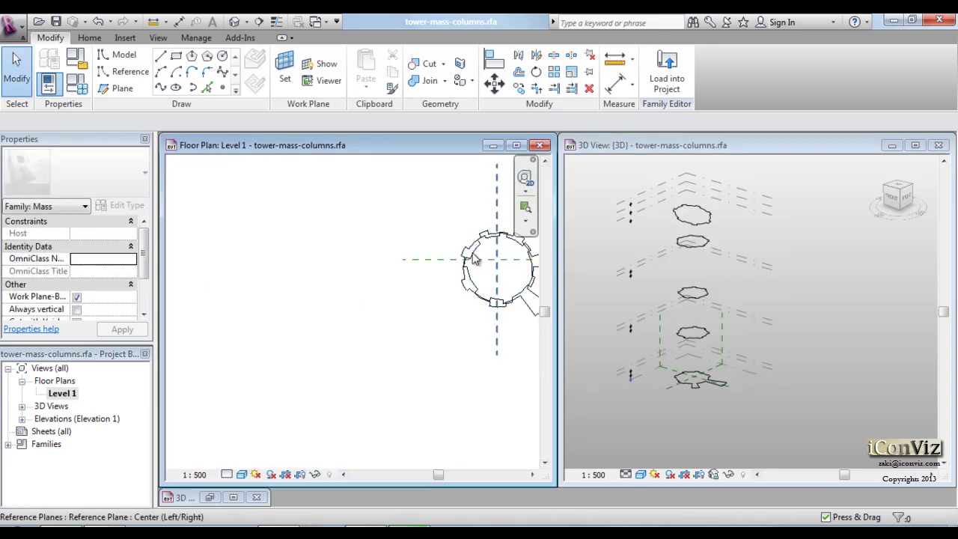
middle_click_drag(442, 222, 327, 240)
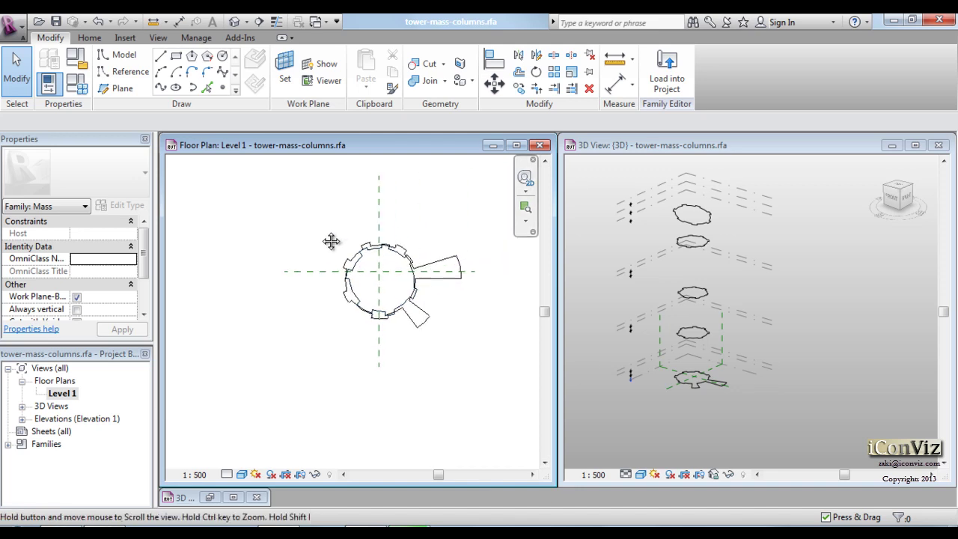
scroll(394, 254, "up", 3)
Scale the bottom column profile lines by 0.9 about the plan-centre intersection.
left_click(814, 386)
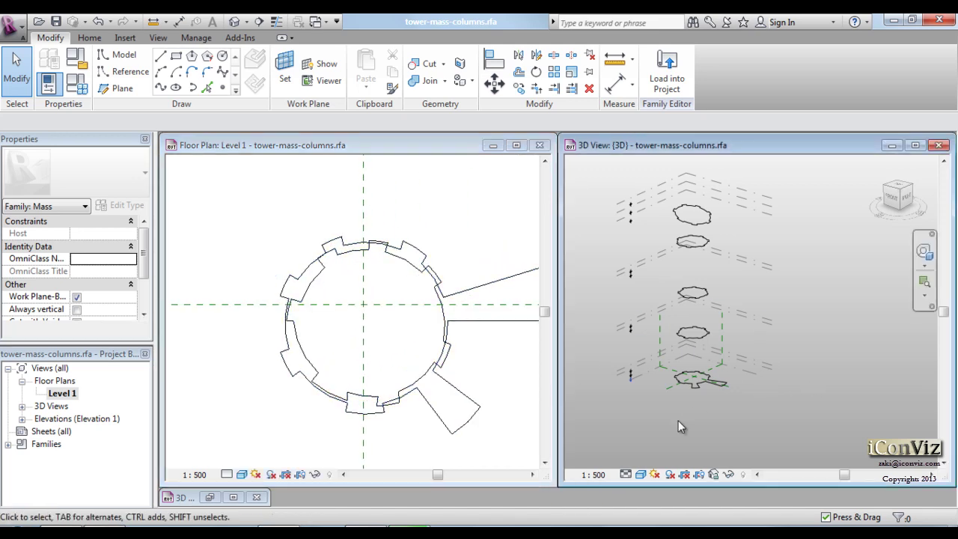
scroll(695, 409, "up", 3)
left_click(692, 372)
left_click(428, 149)
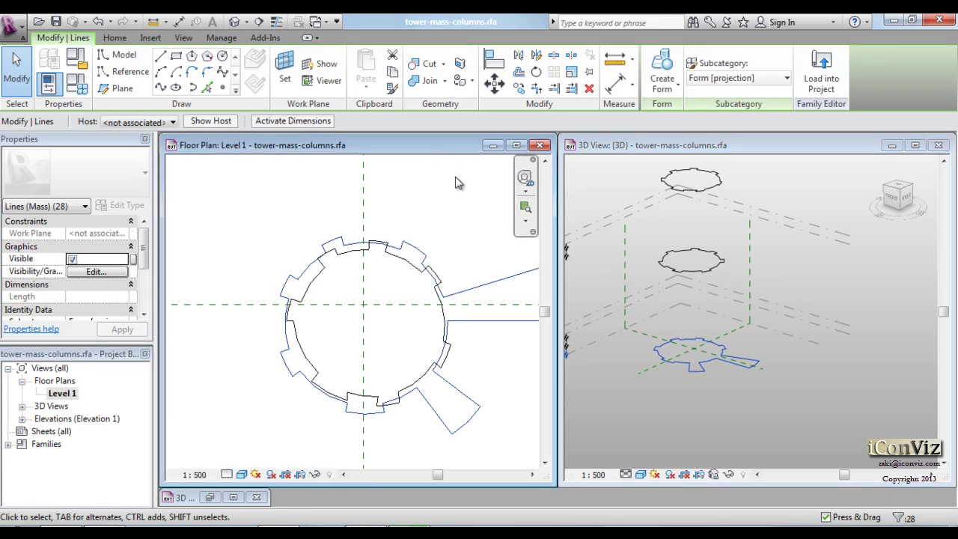
left_click(570, 75)
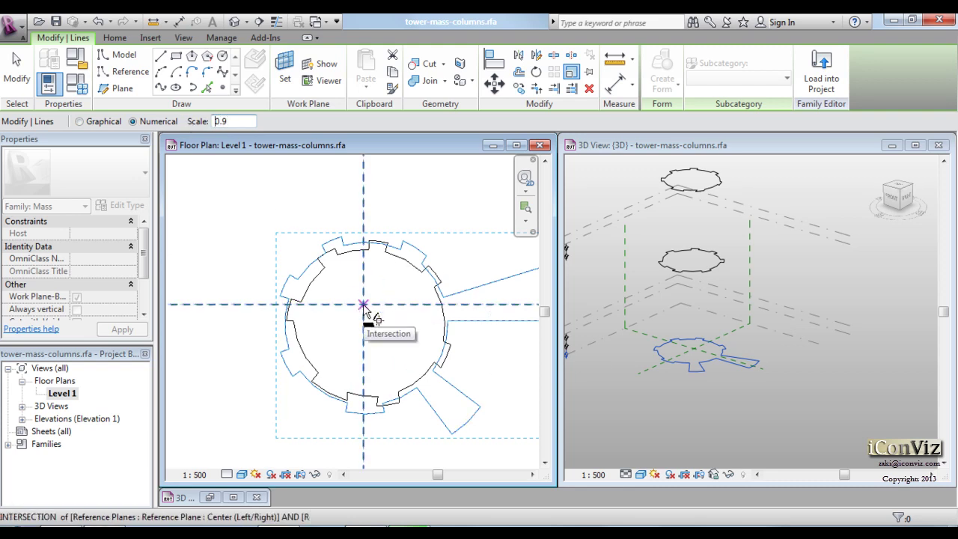
left_click(362, 305)
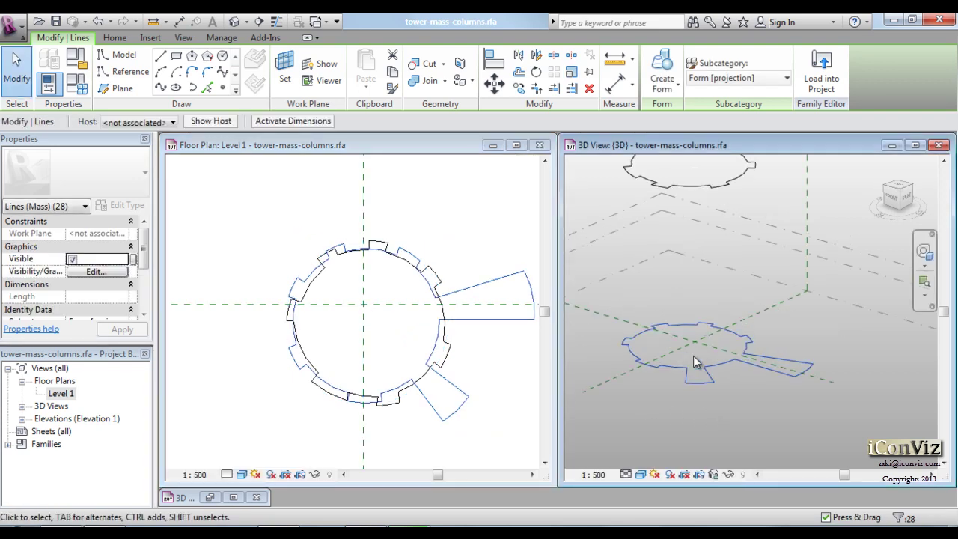
scroll(674, 281, "up", 3)
key("Escape")
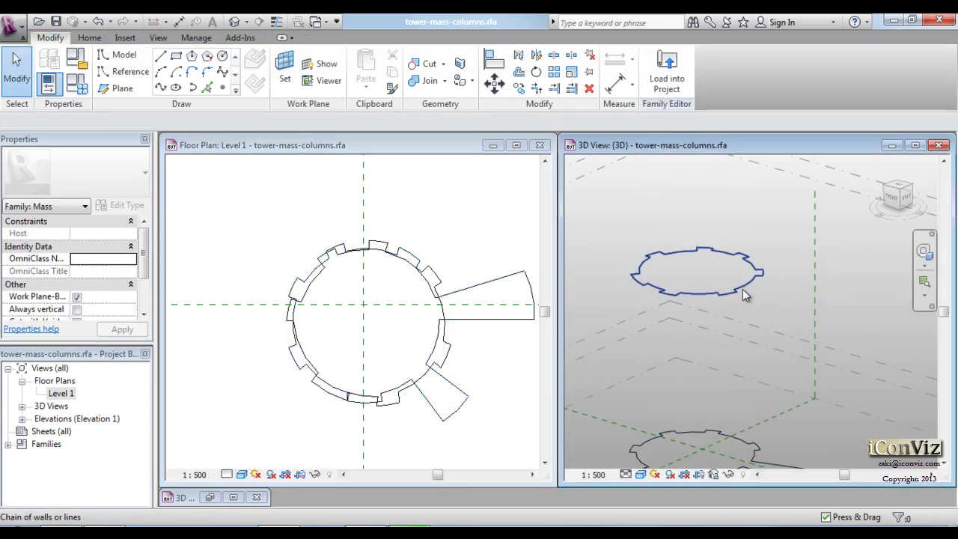
Scale the next 28-line profile chain numerically by 0.9 about the plan centre.
left_click(742, 290)
left_click(417, 152)
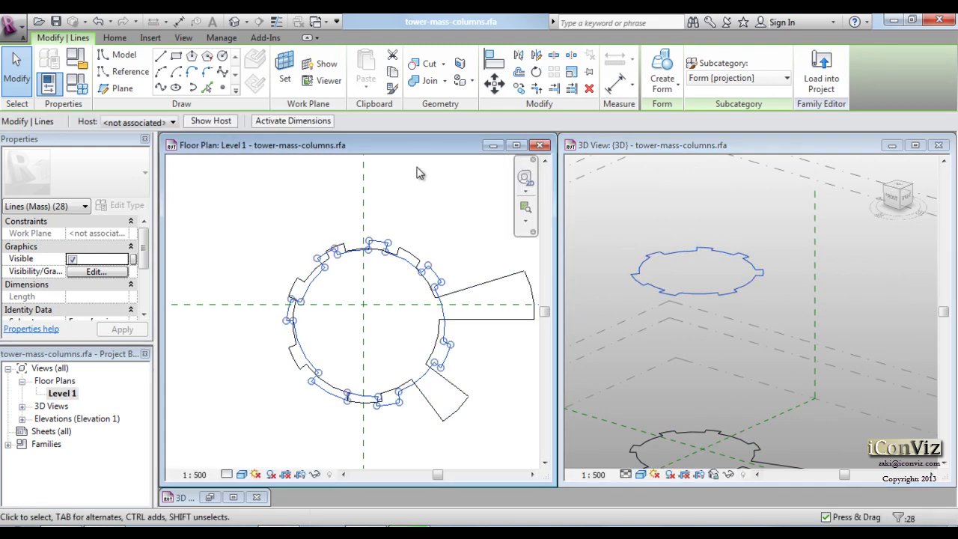
left_click(571, 75)
left_click(159, 122)
left_click(362, 305)
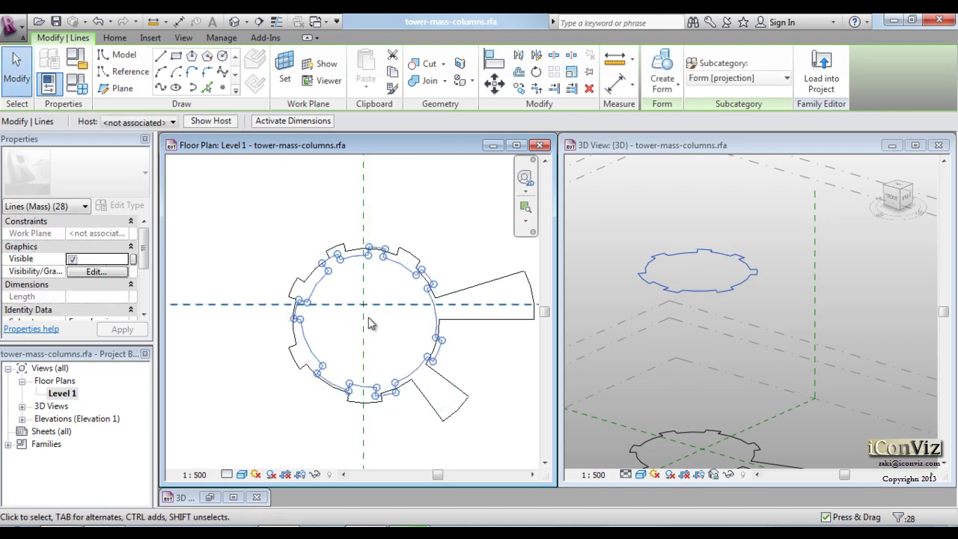
Scale the following upper profile outline by 0.9 about the reference-plane intersection.
middle_click_drag(697, 198, 763, 327)
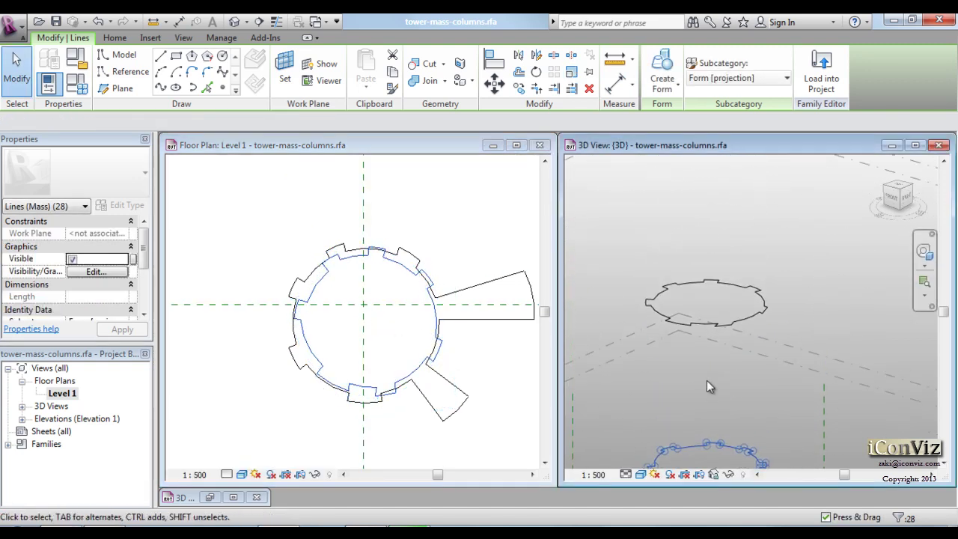
left_click(762, 312)
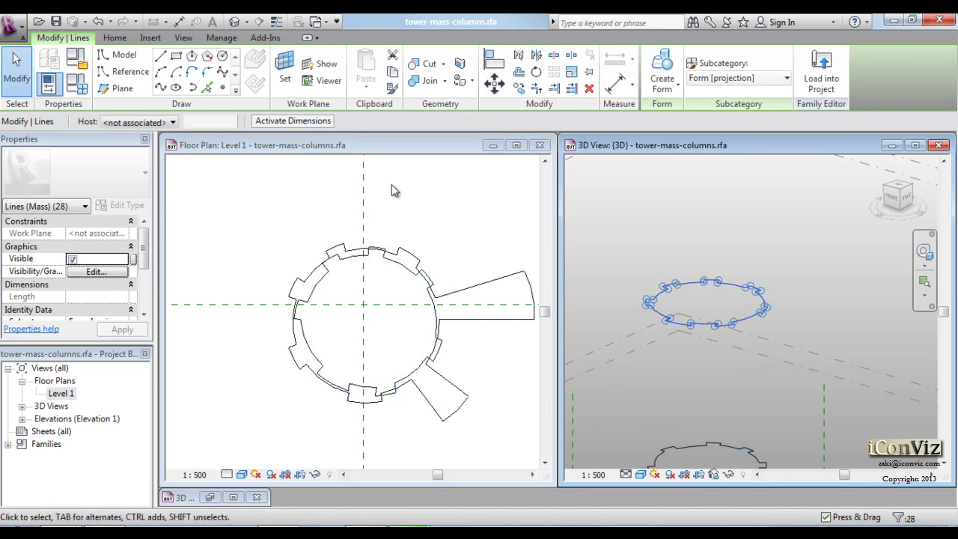
left_click(372, 155)
key("r")
key("e")
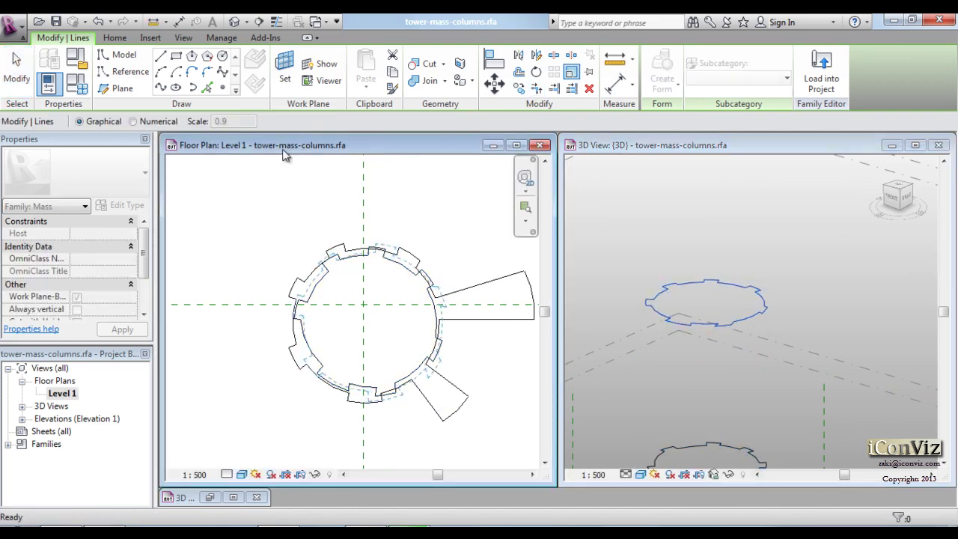
left_click(363, 304)
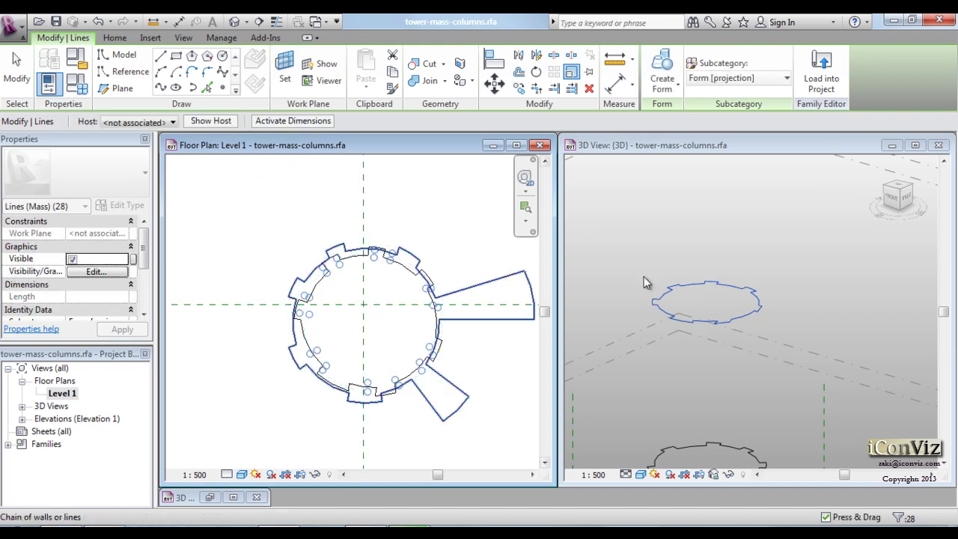
mouse_move(705, 217)
middle_mouse_down()
mouse_move(718, 368)
mouse_move(733, 329)
middle_mouse_up()
Scale the next higher profile outline by 0.9 about the plan centre.
left_click(731, 298)
left_click(376, 145)
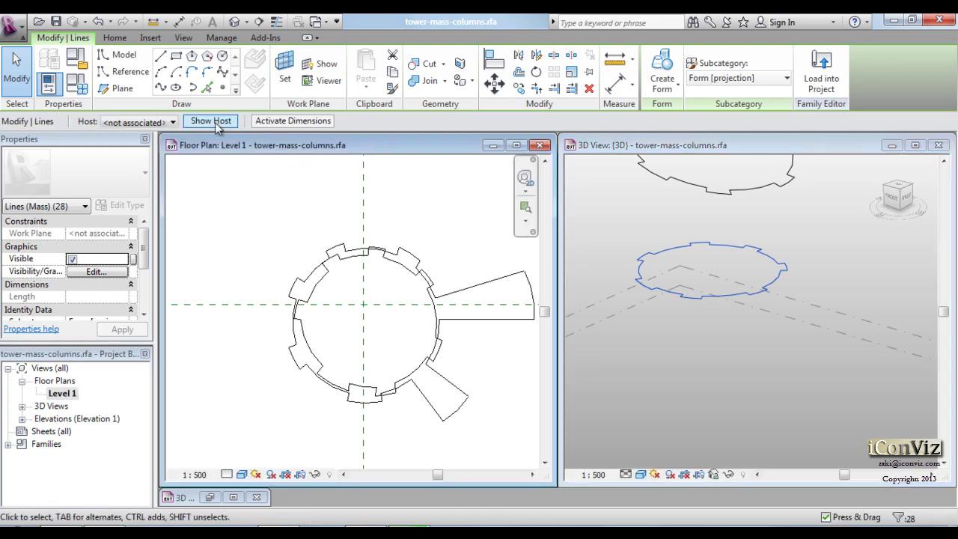
left_click(569, 75)
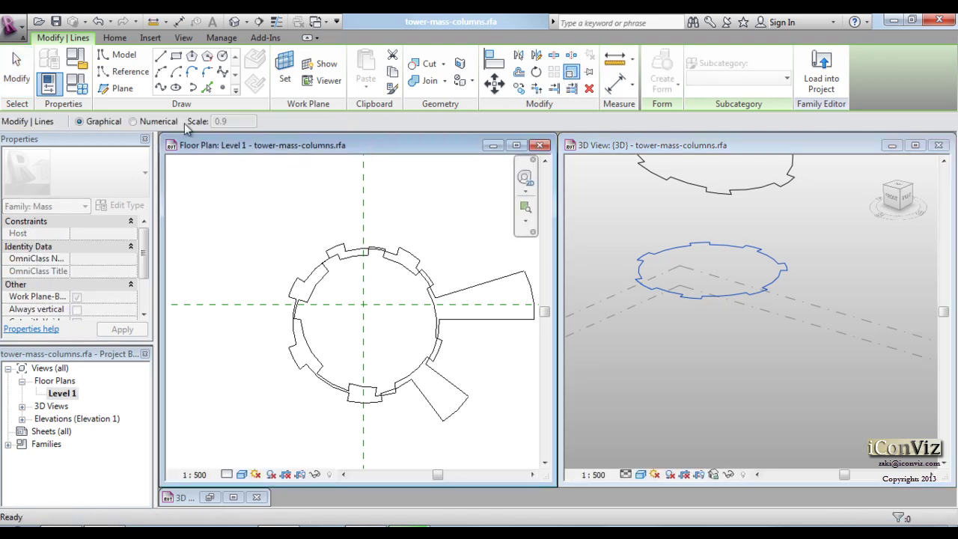
left_click(363, 305)
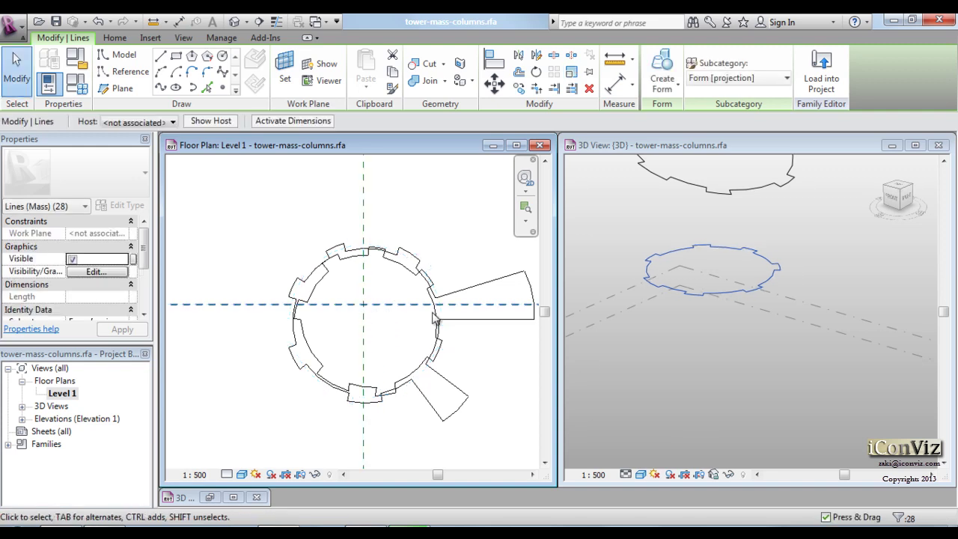
middle_click_drag(767, 231, 763, 341)
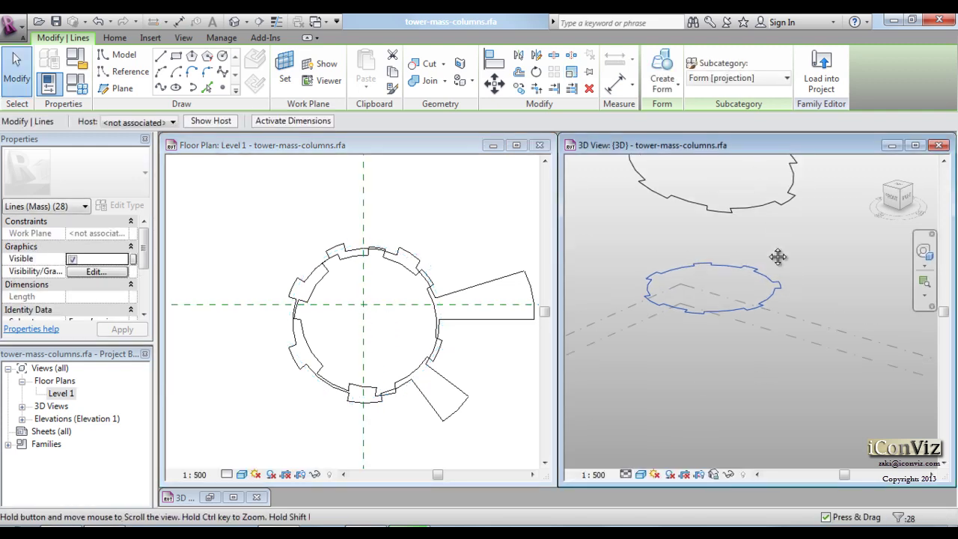
Begin a 0.9 scale on the next profile, abandon it, and reselect the upper profile chain.
left_click(762, 328)
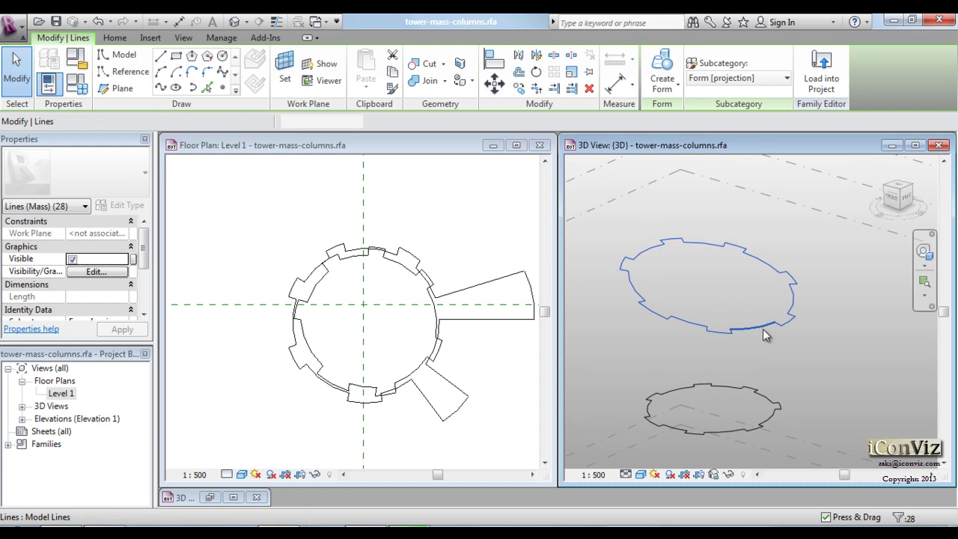
left_click(347, 153)
key("r")
key("e")
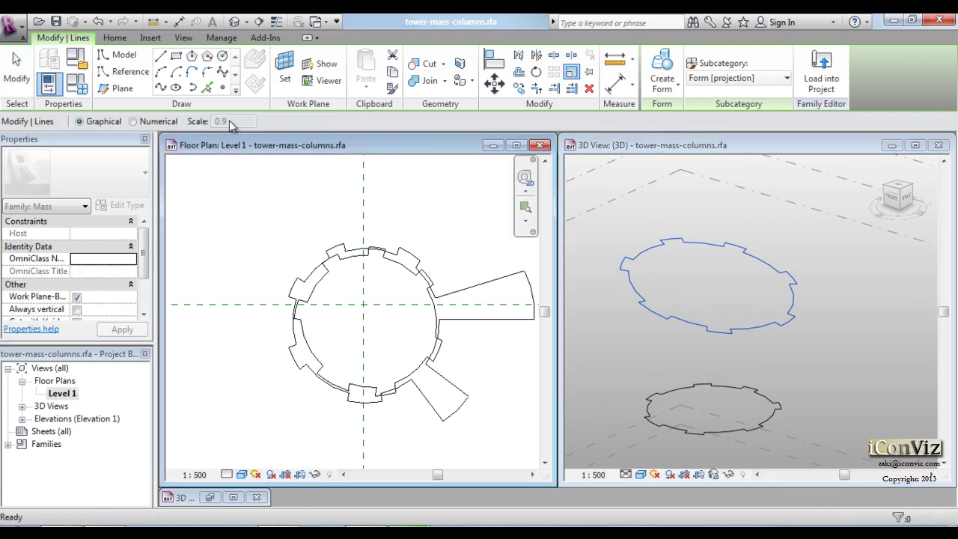
left_click(150, 123)
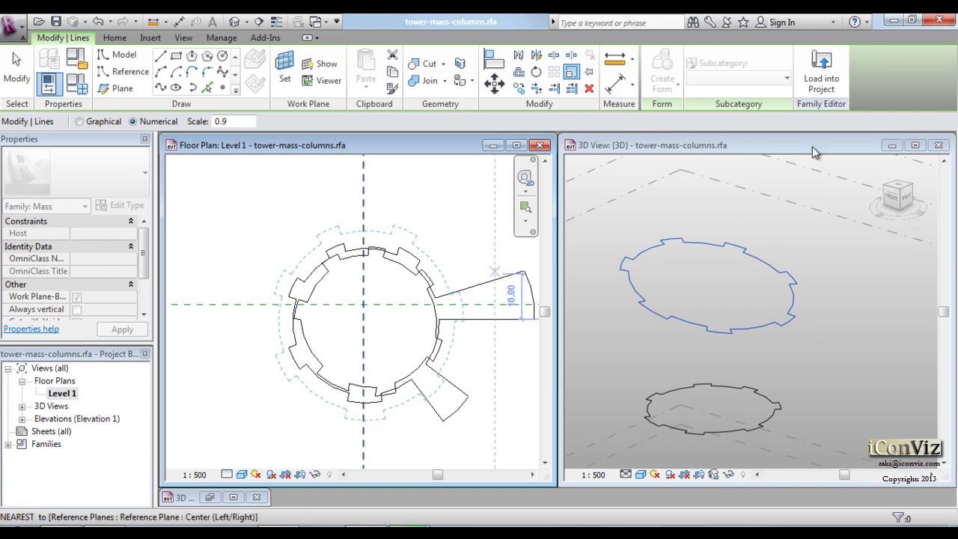
left_click(820, 180)
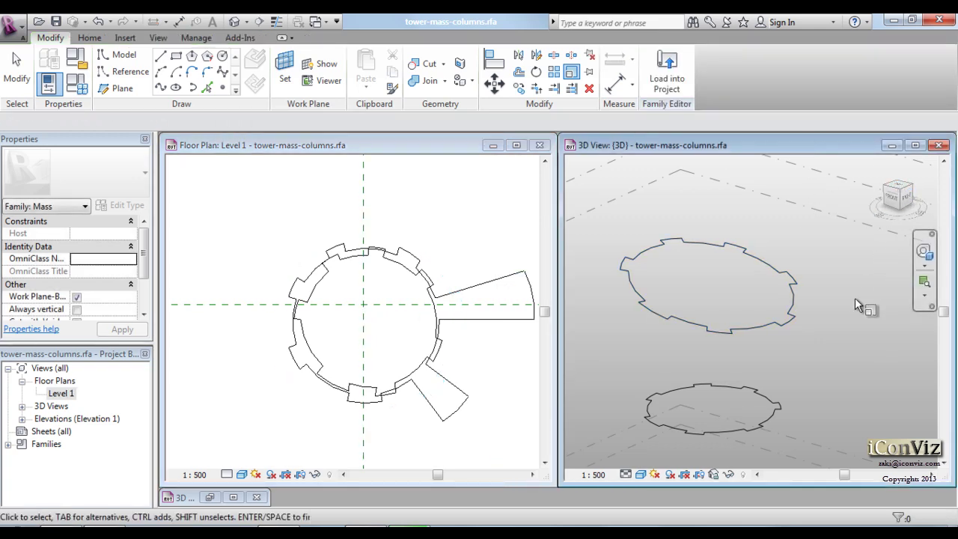
key("Tab")
left_click(793, 303)
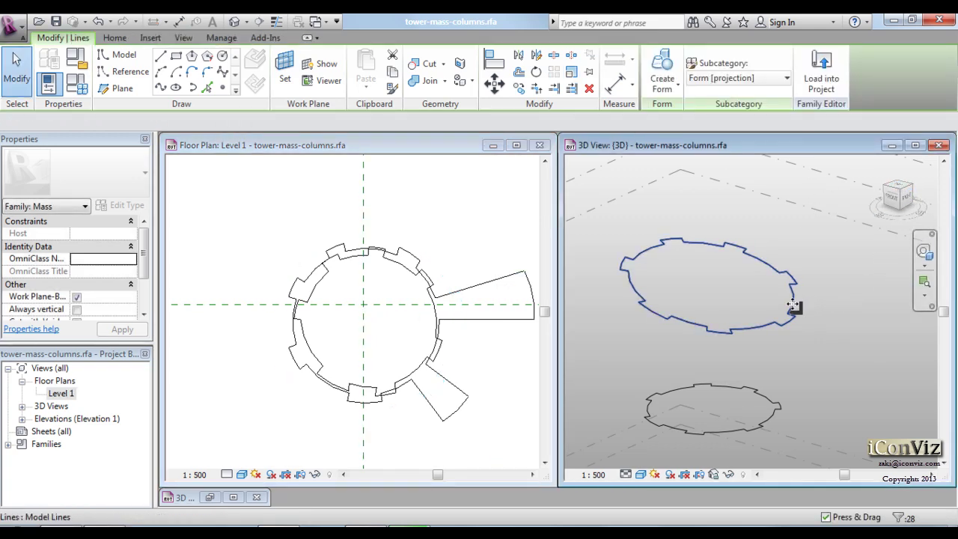
View the tapering profile stack from the Top, then orbit back to a tilted isometric.
mouse_move(810, 382)
middle_mouse_down("shift")
mouse_move(812, 332)
mouse_move(786, 381)
middle_mouse_up("shift")
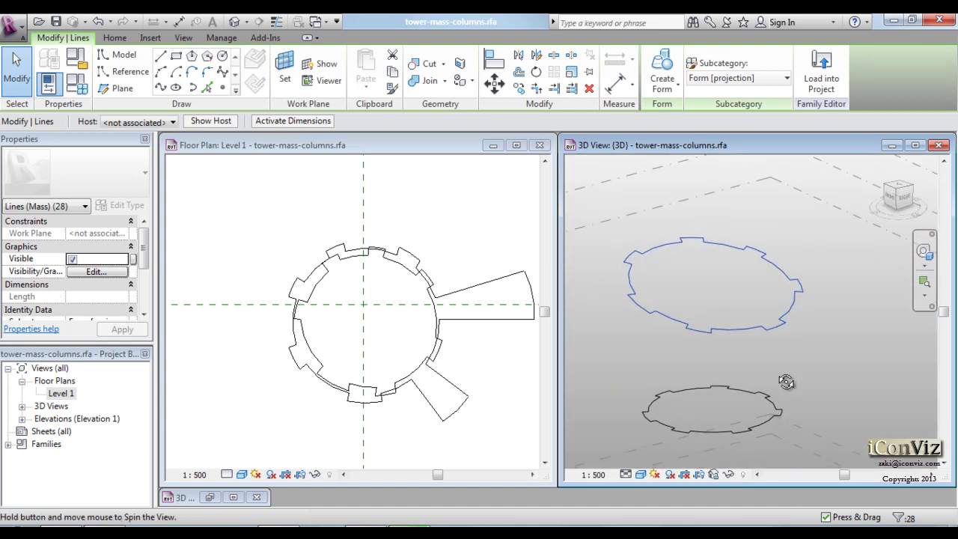
left_click(898, 190)
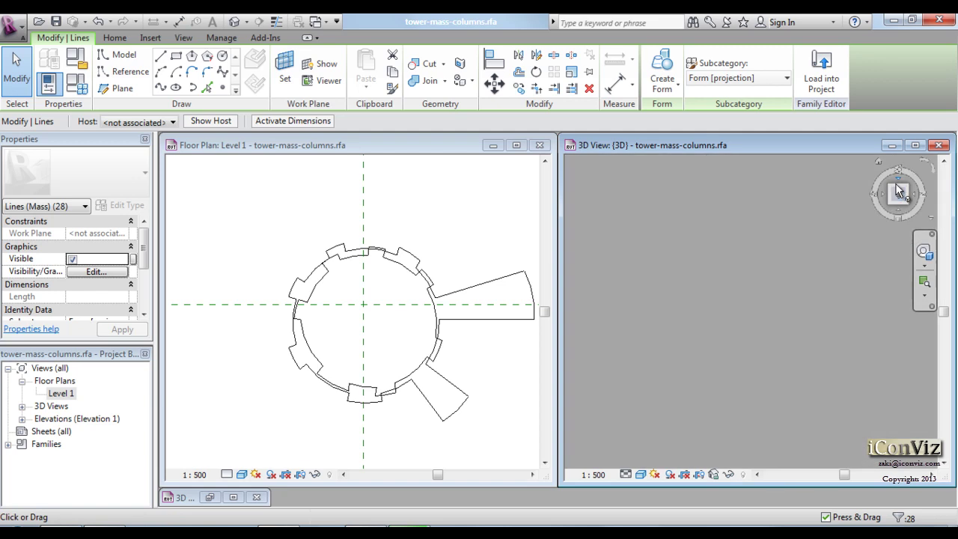
left_click(571, 73)
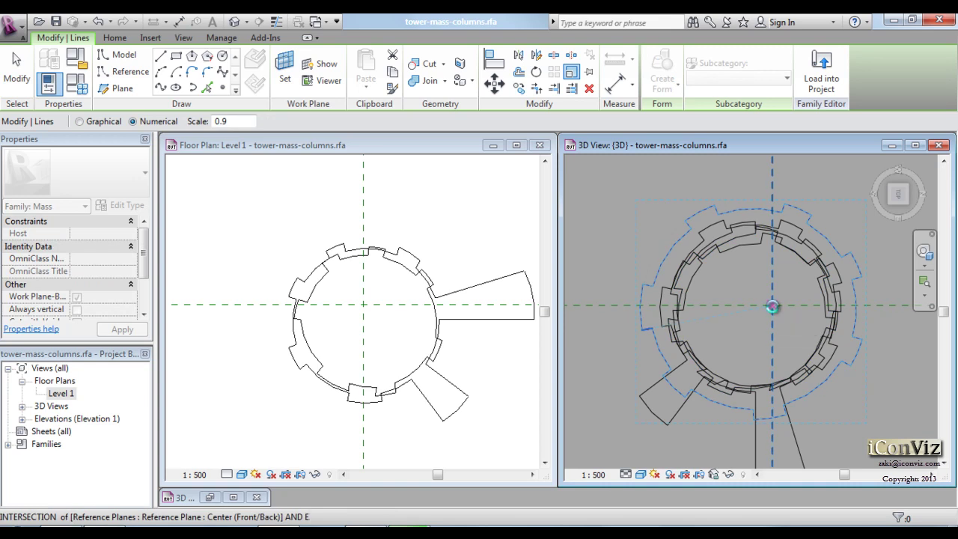
key("Escape")
mouse_move(773, 309)
middle_mouse_down("shift")
mouse_move(823, 301)
mouse_move(705, 282)
middle_mouse_up("shift")
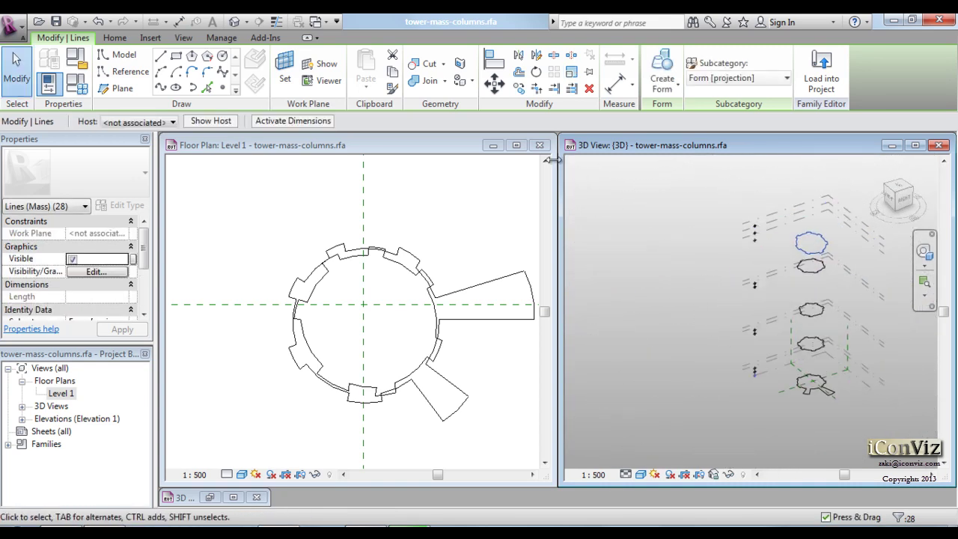
Close the floor plan, filter the selection to the 140 mass lines, and loft them into a solid form.
left_click(539, 145)
left_click(870, 389)
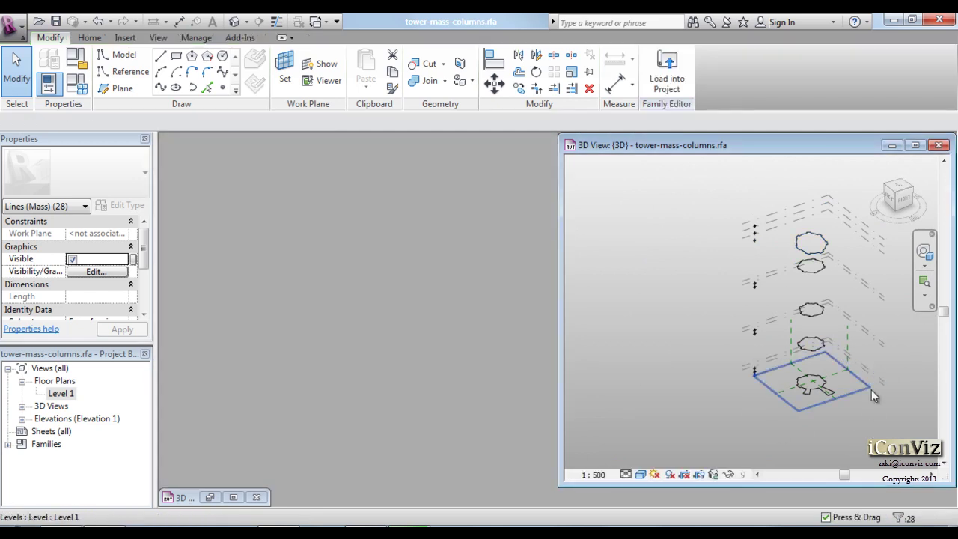
middle_click_drag(870, 389, 803, 395)
scroll(757, 413, "up", 2)
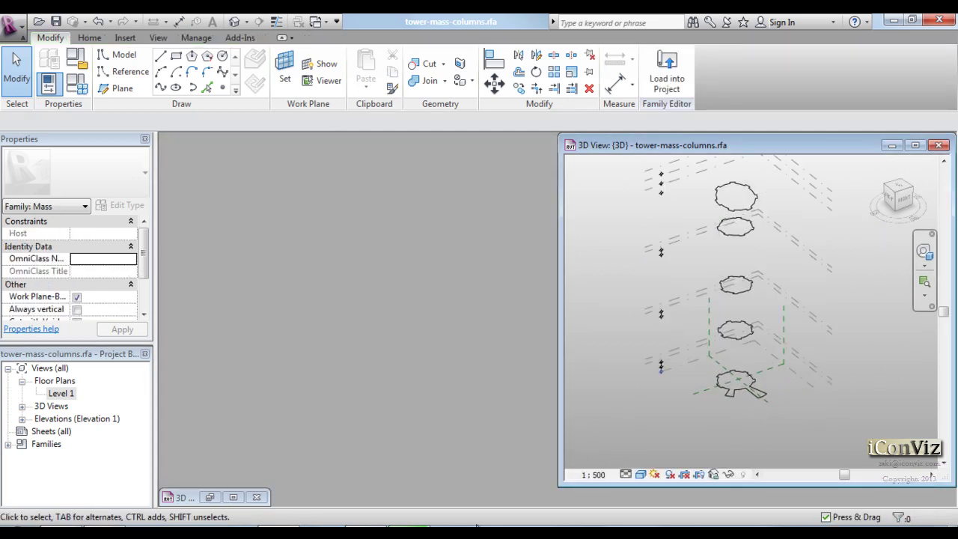
middle_click_drag(700, 417, 691, 436)
left_click_drag(689, 437, 763, 193)
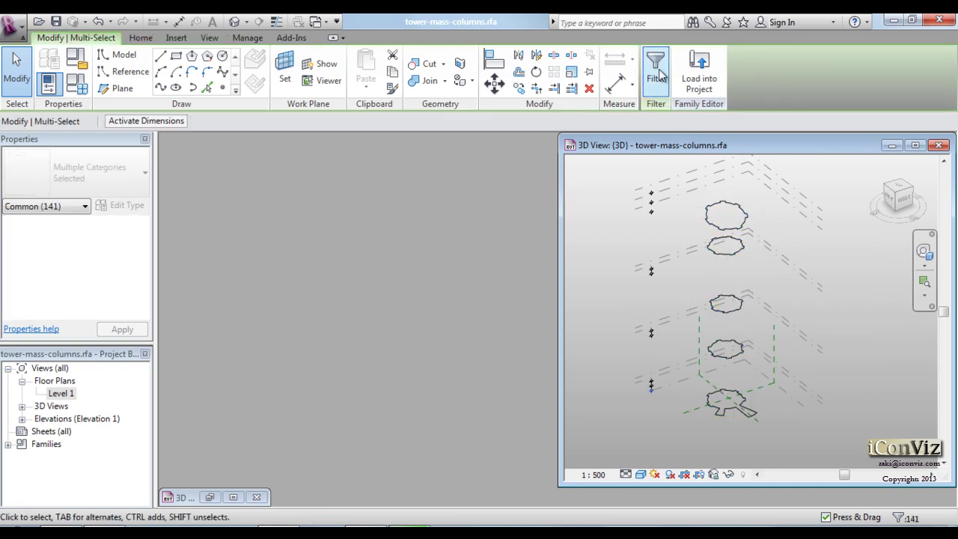
left_click(655, 71)
left_click(23, 84)
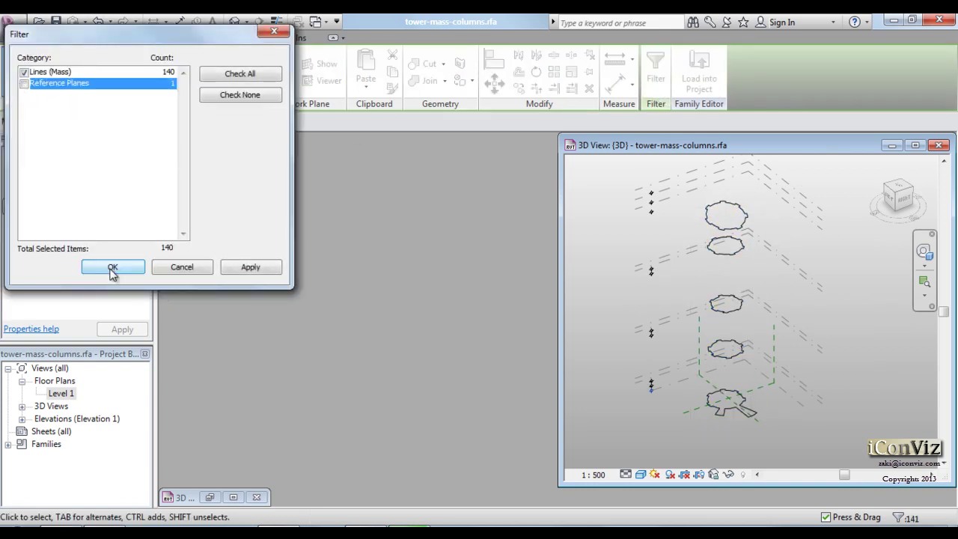
left_click(116, 271)
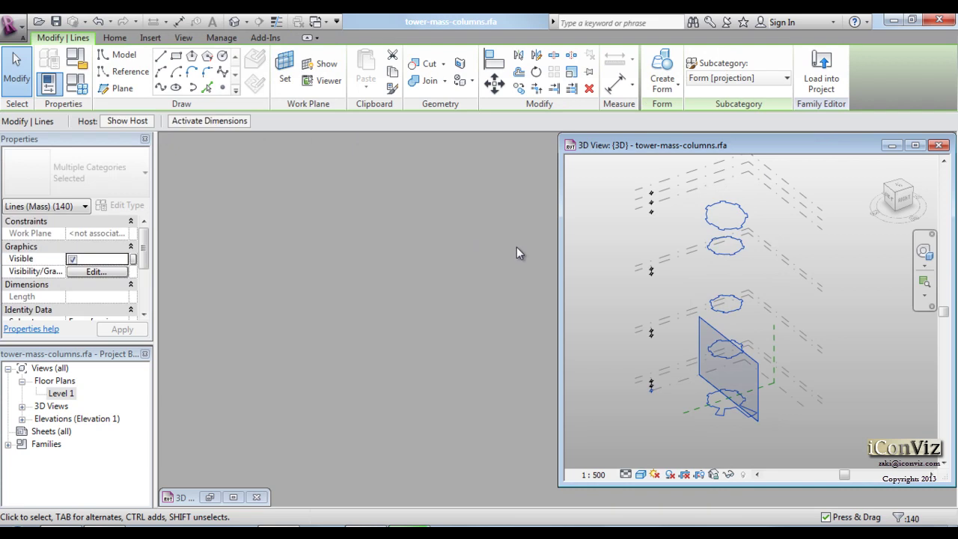
left_click(663, 65)
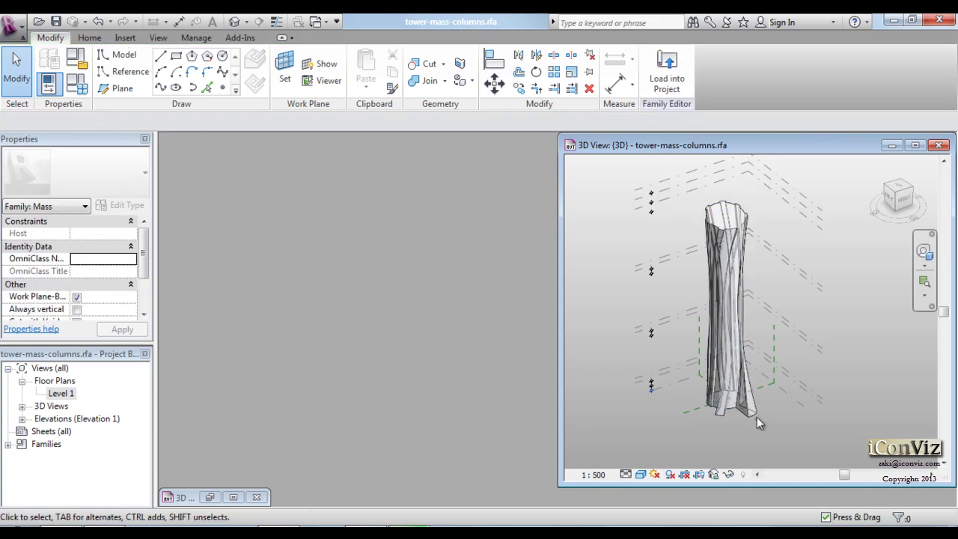
middle_click_drag(779, 426, 756, 435)
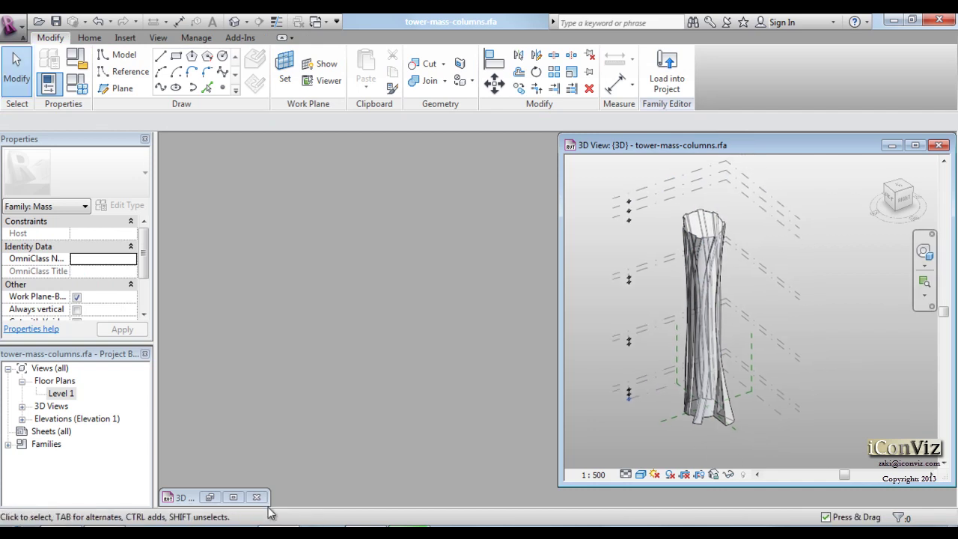
Load tower-mass-columns into TowerSkin, overwriting the existing version, and zoom to the tower base.
left_click(211, 499)
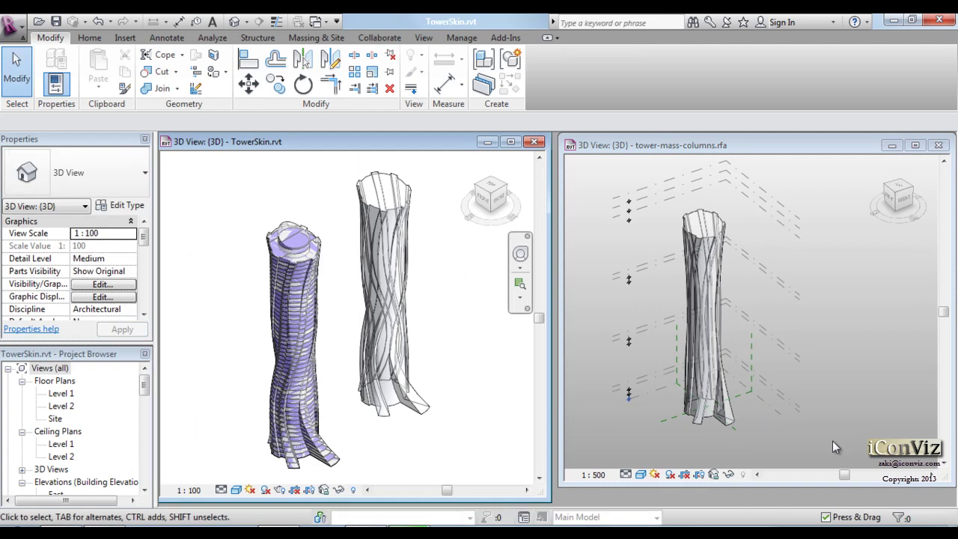
left_click(832, 441)
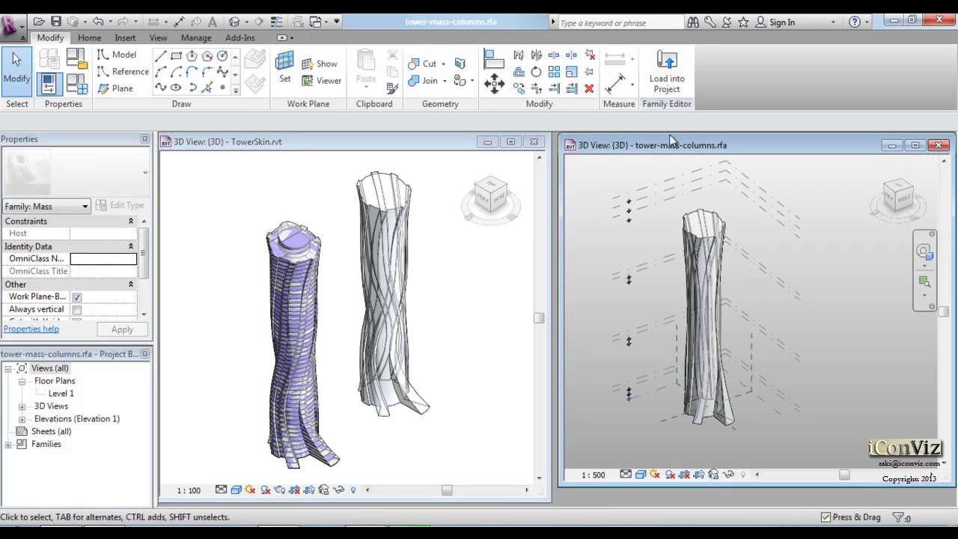
left_click(660, 78)
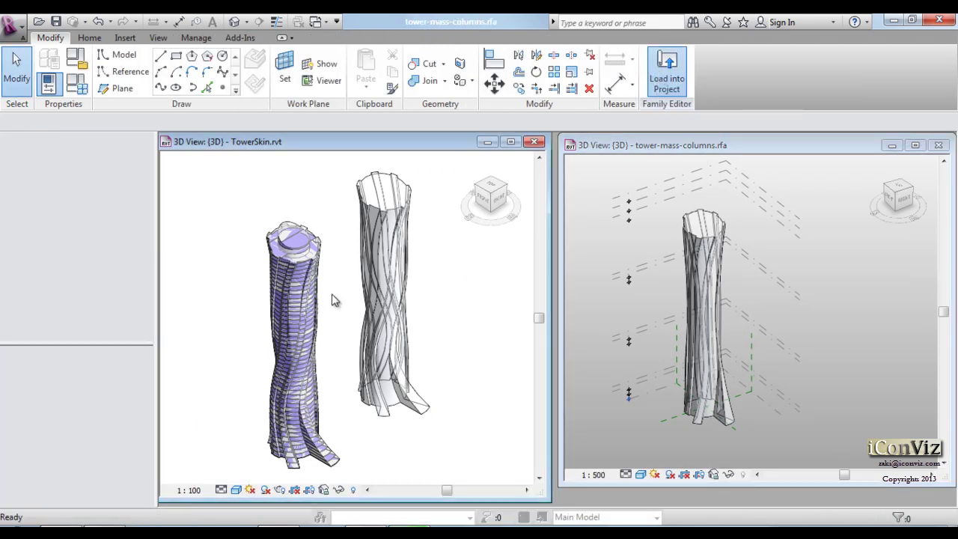
left_click(401, 247)
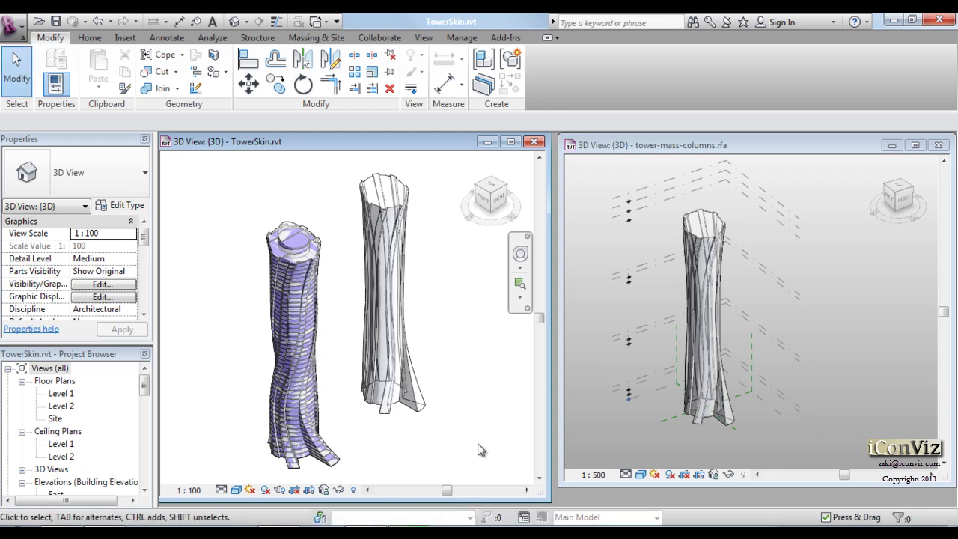
left_click(788, 438)
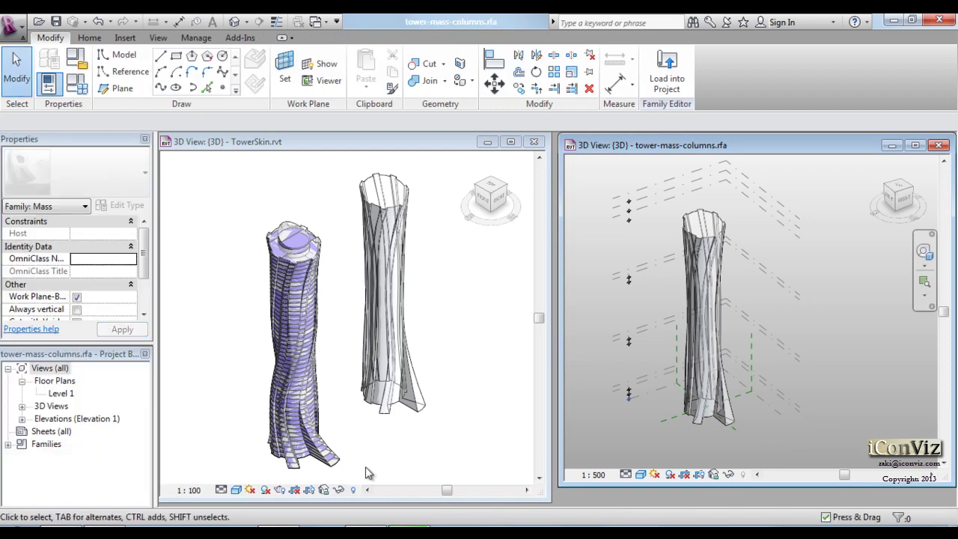
left_click(366, 472)
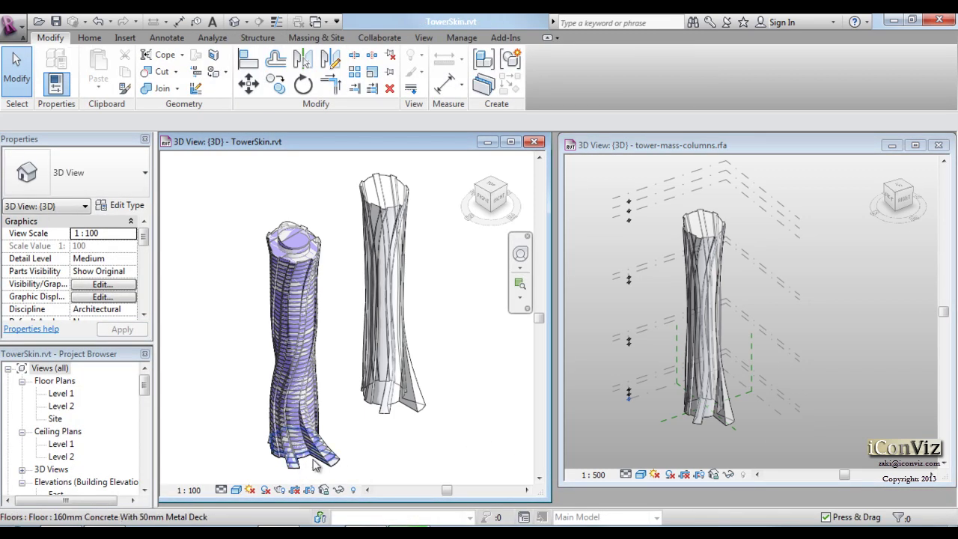
scroll(312, 467, "up", 2)
scroll(312, 466, "up", 3)
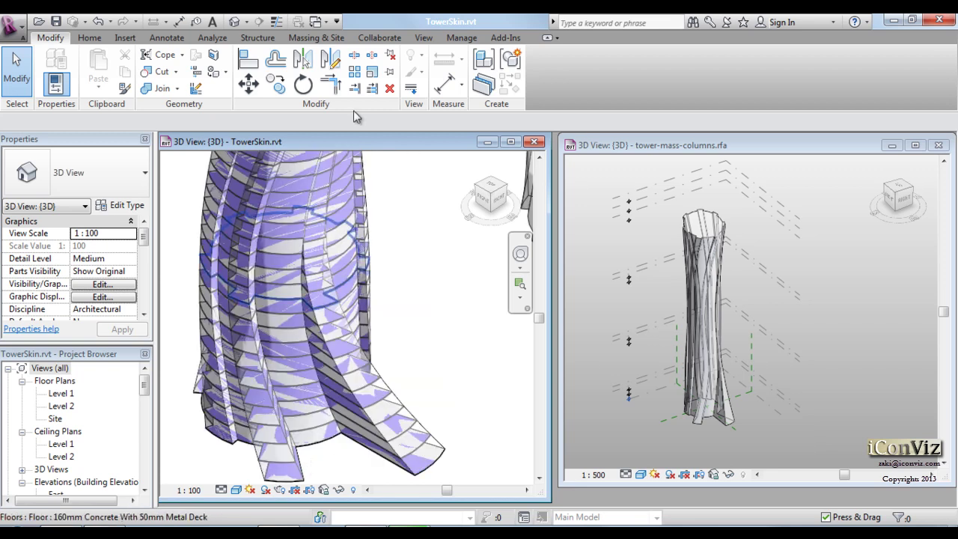
scroll(307, 439, "up", 1)
scroll(376, 155, "up", 2)
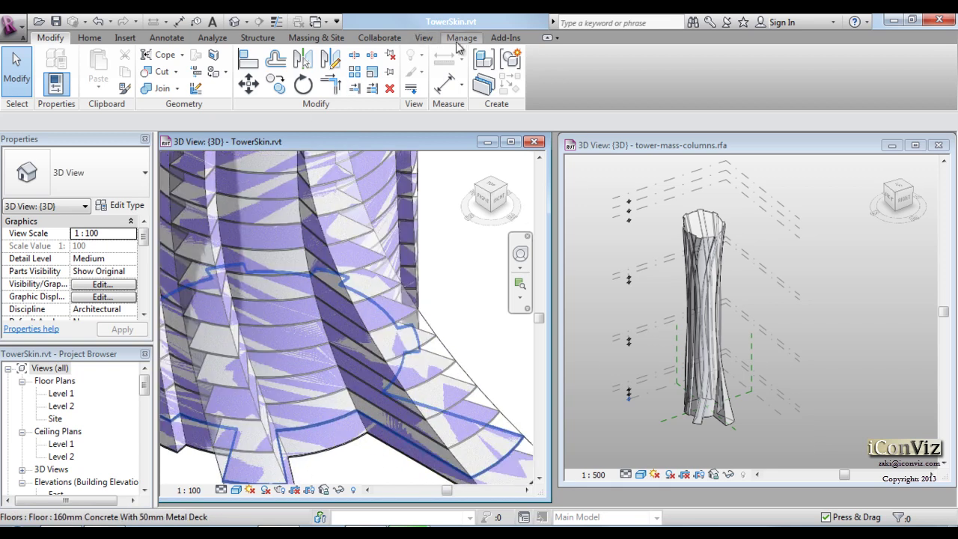
Start a curtain system by face, picking a tower face, the curved underside and a narrow fin face.
left_click(315, 38)
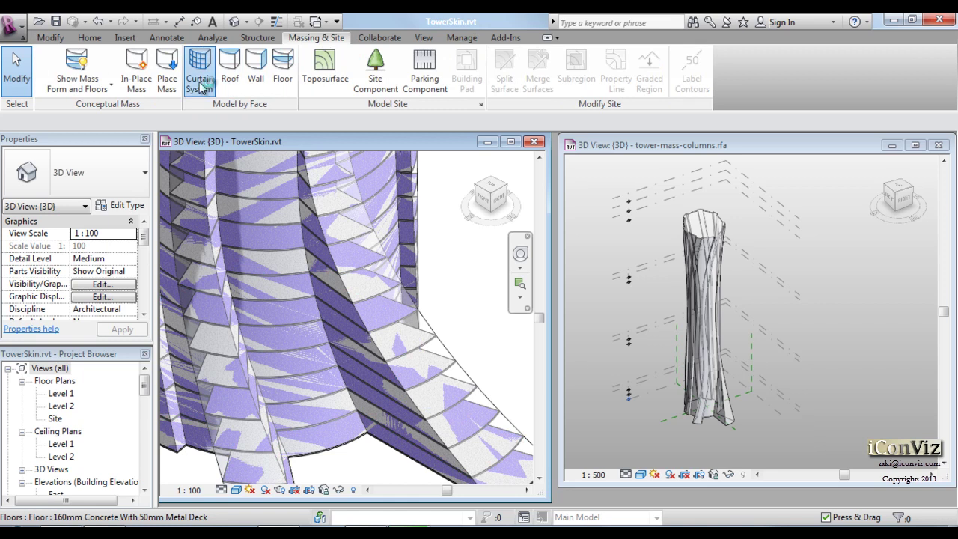
left_click(199, 71)
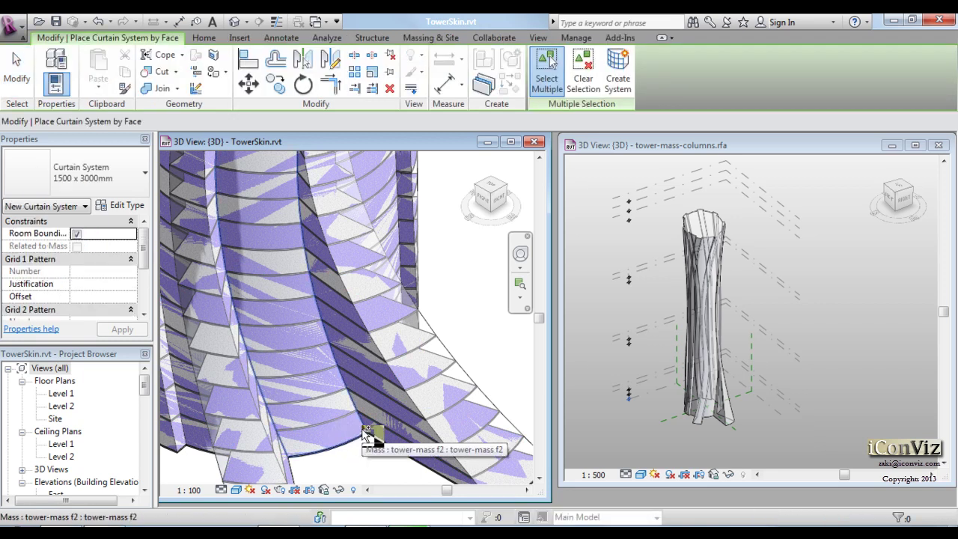
left_click(363, 430)
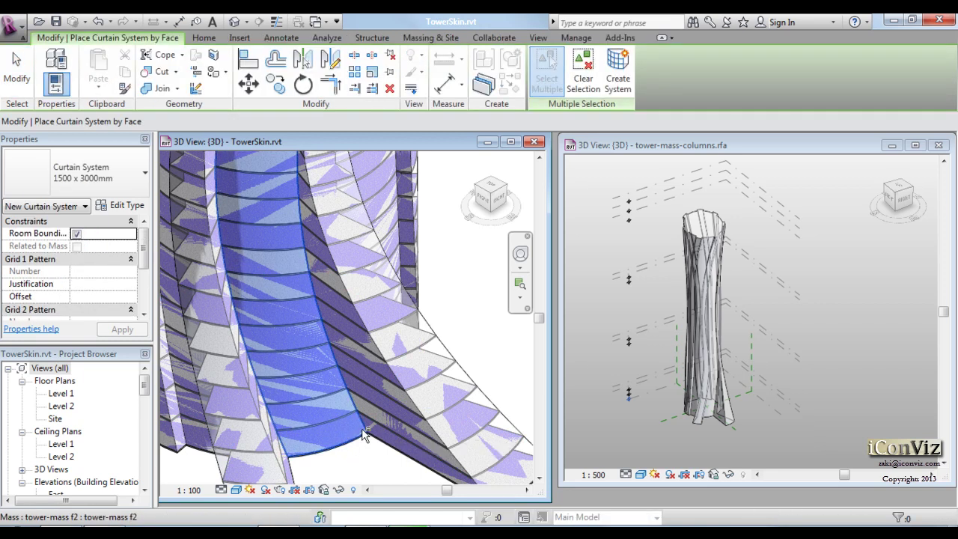
scroll(352, 423, "down", 3)
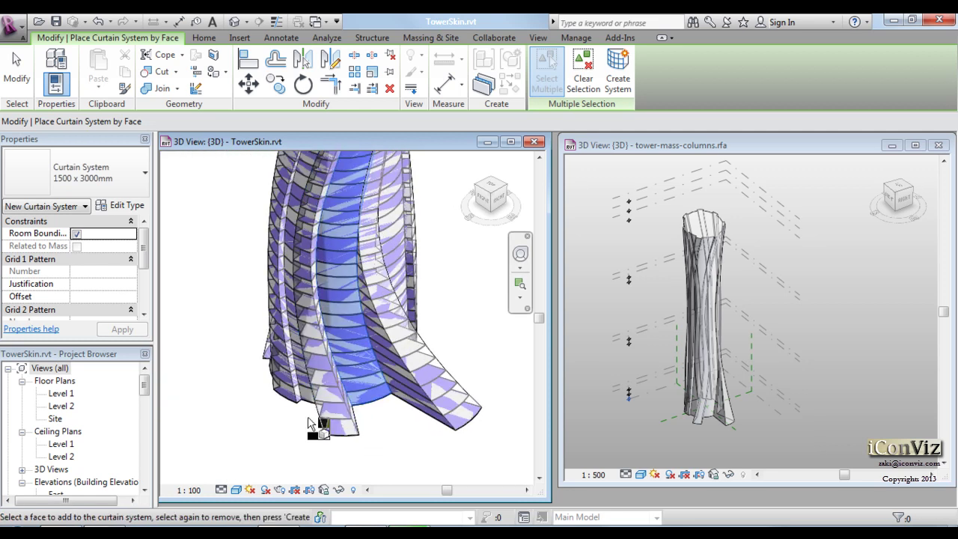
scroll(308, 417, "up", 2)
scroll(305, 394, "up", 2)
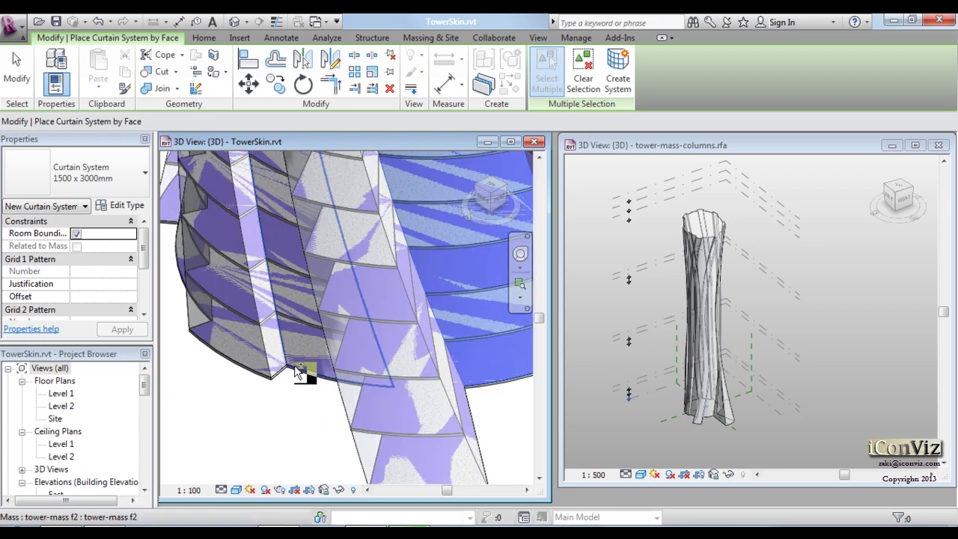
scroll(315, 393, "down", 3)
mouse_move(419, 426)
middle_mouse_down("shift")
mouse_move(419, 436)
mouse_move(394, 441)
mouse_move(445, 441)
mouse_move(449, 427)
mouse_move(381, 429)
middle_mouse_up("shift")
scroll(384, 306, "up", 3)
scroll(410, 308, "up", 2)
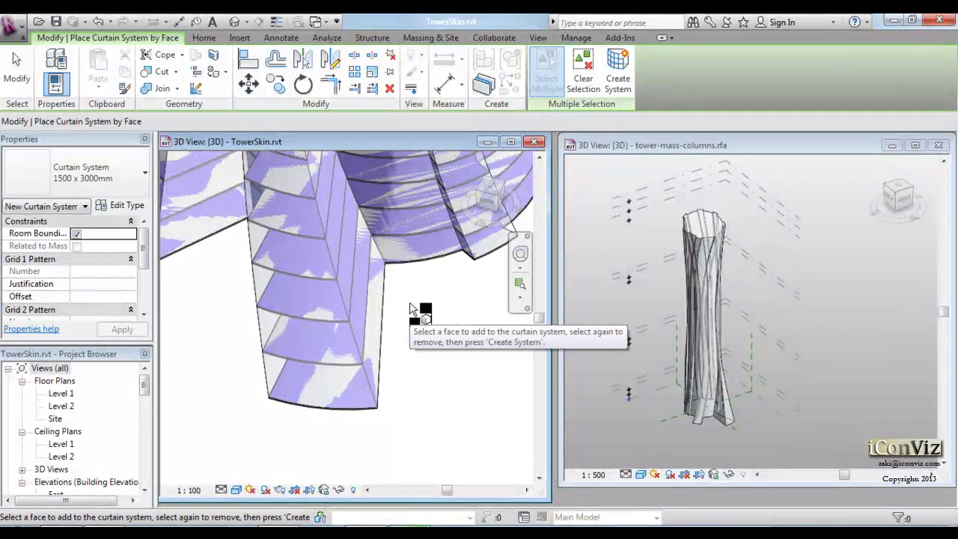
left_click(396, 275)
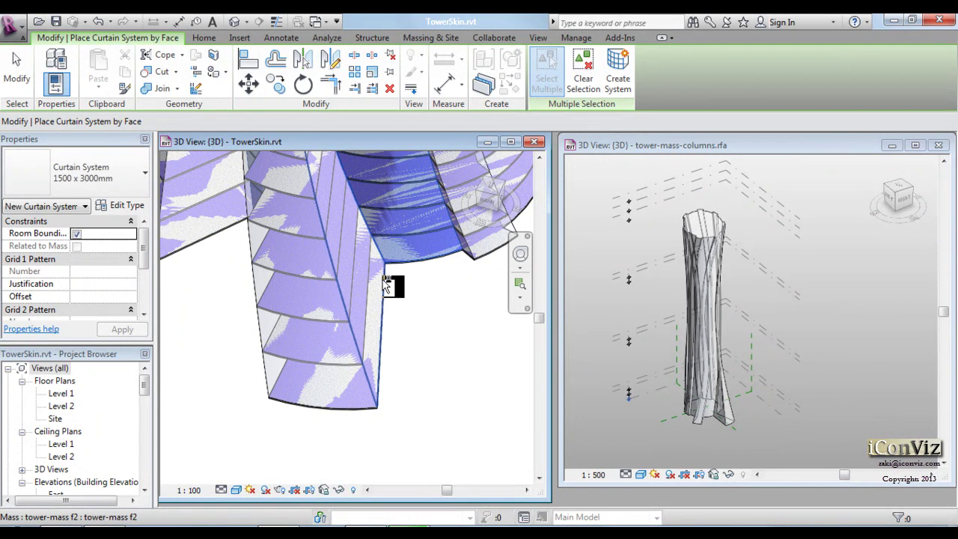
left_click(377, 345)
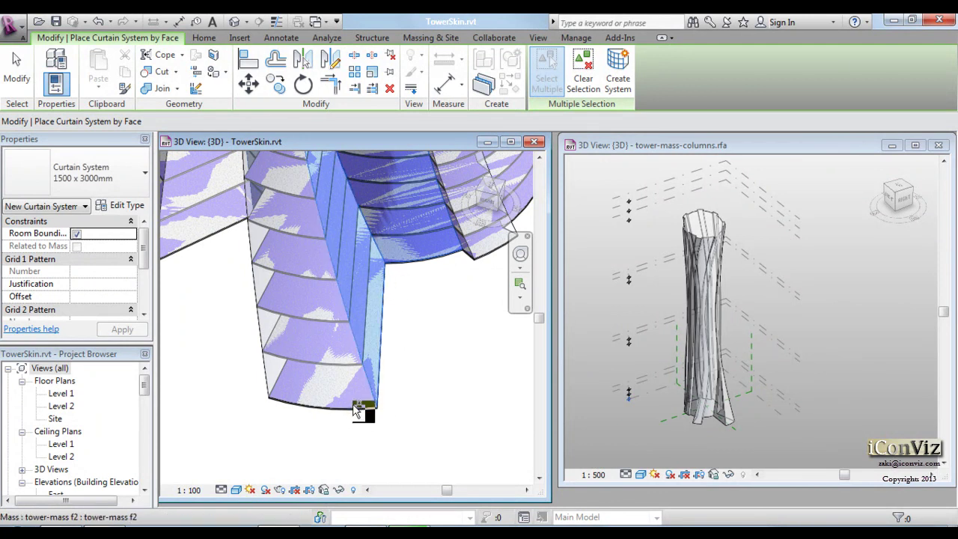
Add the last two twisted fin faces and create the 1500 x 3000mm curtain system.
mouse_move(358, 408)
middle_mouse_down("shift")
mouse_move(414, 372)
mouse_move(400, 268)
middle_mouse_up("shift")
scroll(409, 406, "up", 3)
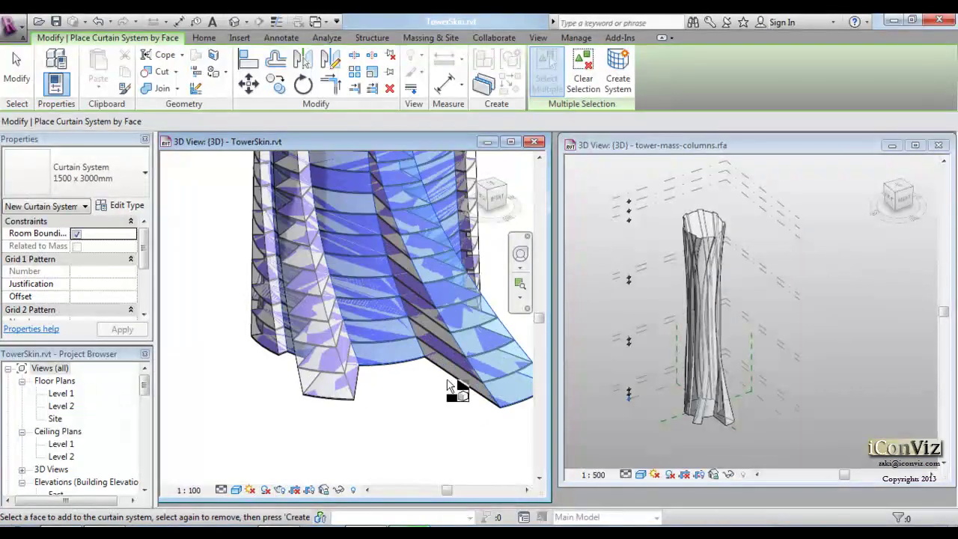
scroll(449, 392, "up", 2)
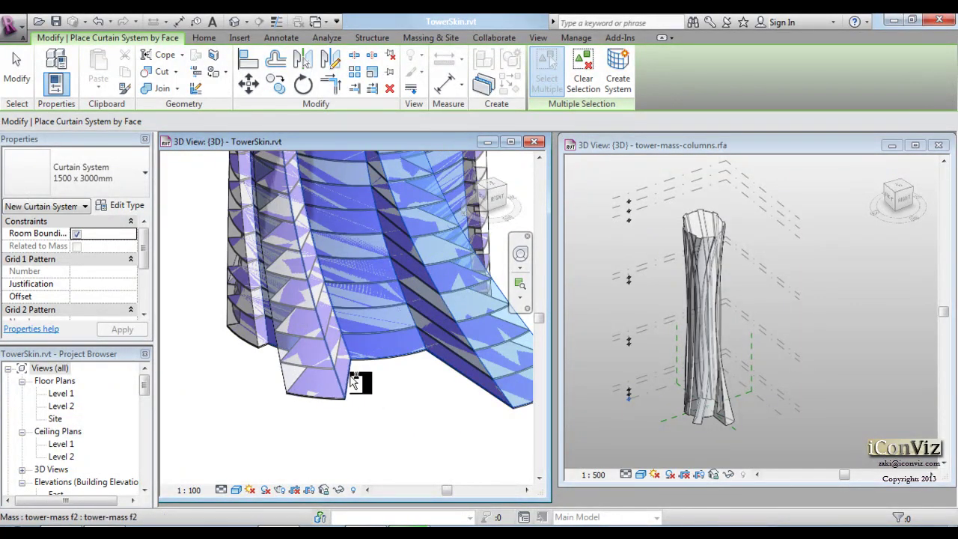
left_click(297, 395)
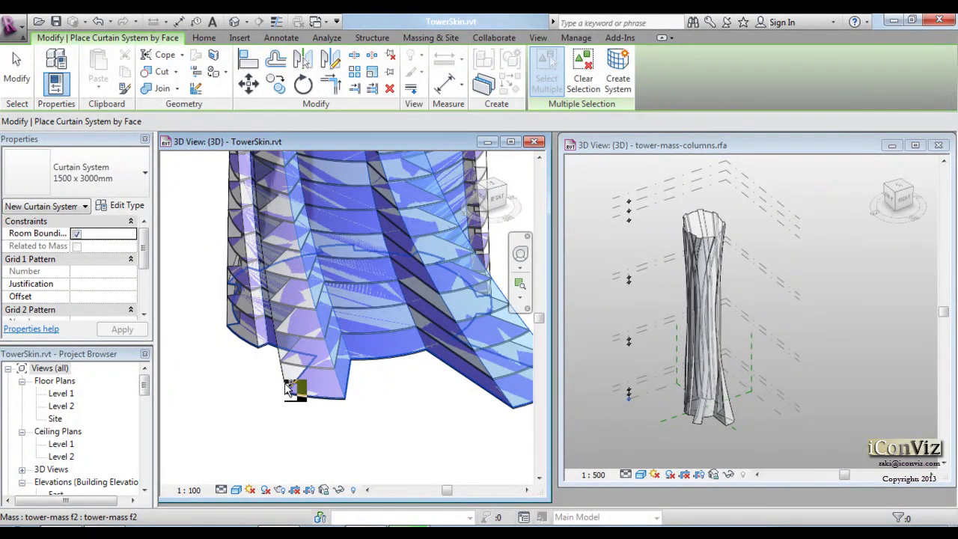
left_click(284, 381)
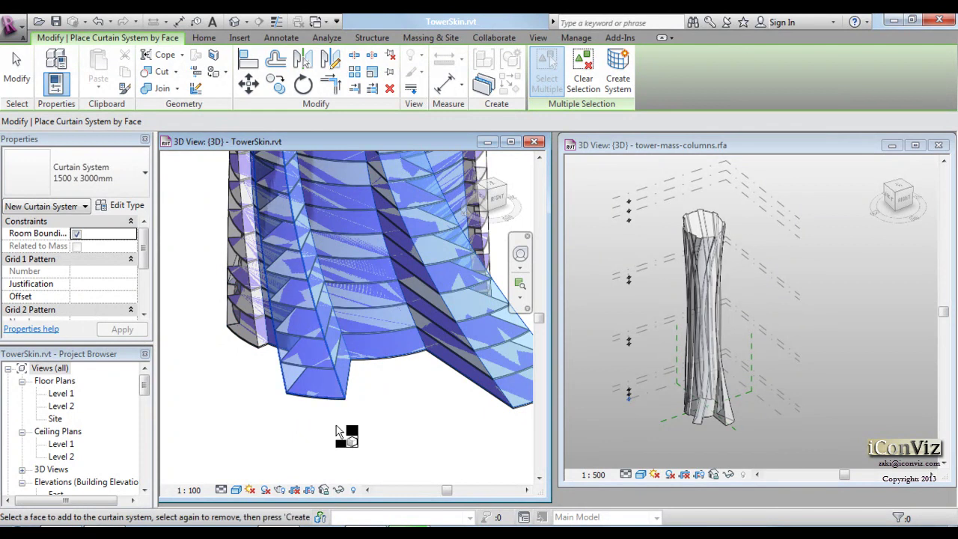
left_click(618, 71)
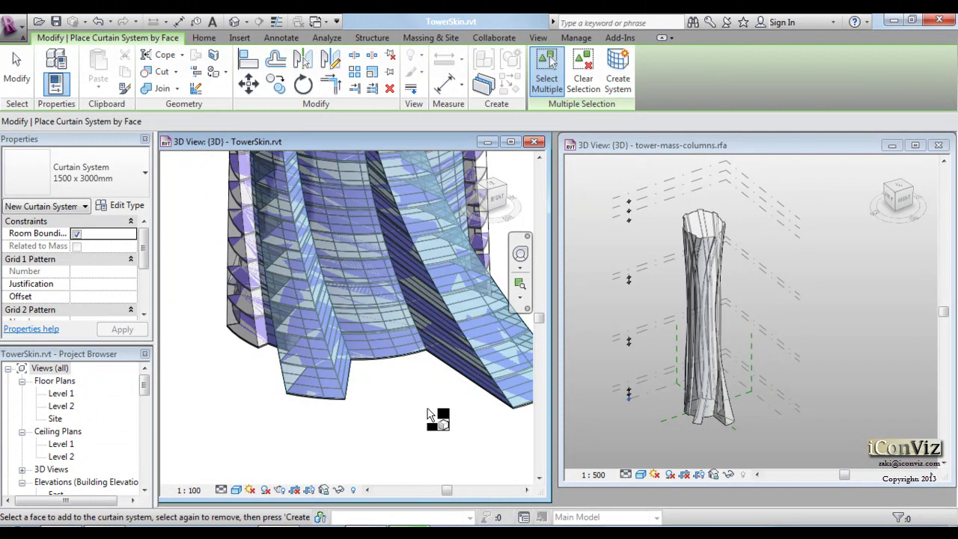
key("Escape")
mouse_move(400, 415)
middle_mouse_down()
mouse_move(383, 442)
mouse_move(354, 416)
mouse_move(315, 343)
mouse_move(355, 400)
mouse_move(427, 419)
mouse_move(267, 419)
mouse_move(436, 422)
mouse_move(399, 436)
mouse_move(438, 389)
middle_mouse_up()
left_click(385, 385)
scroll(419, 451, "up", 1)
scroll(417, 451, "up", 2)
left_click(417, 451)
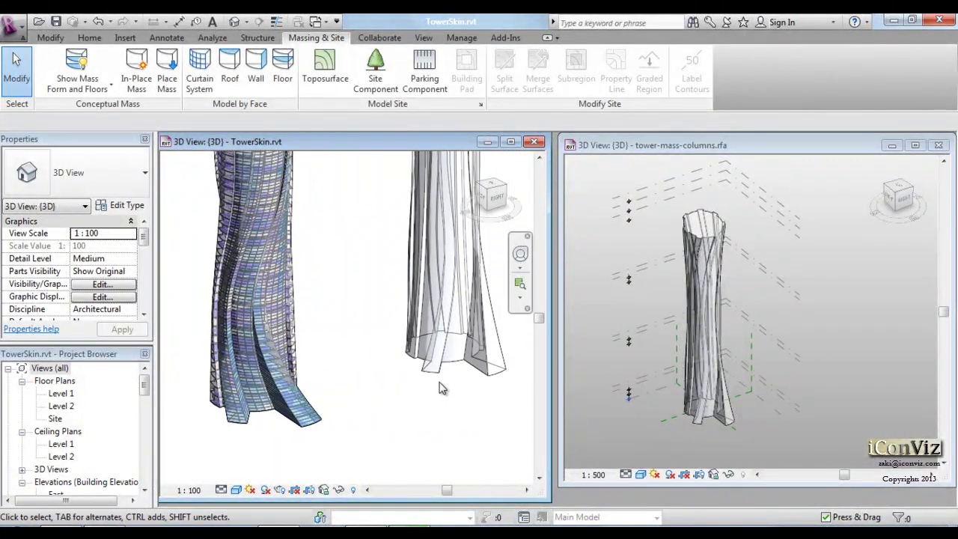
scroll(462, 367, "up", 2)
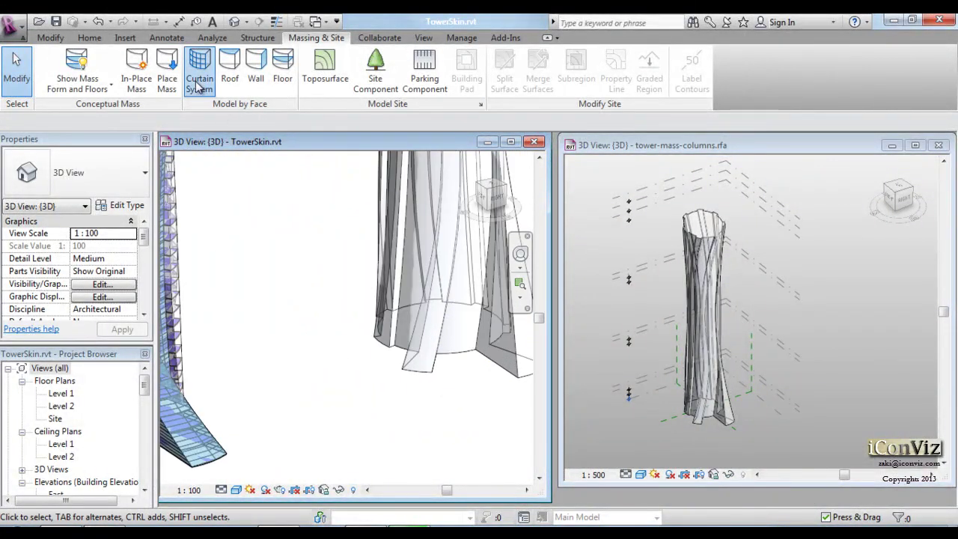
Pick two curved faces and a base face of the column mass, then create the curtain system.
left_click(199, 79)
scroll(458, 367, "up", 3)
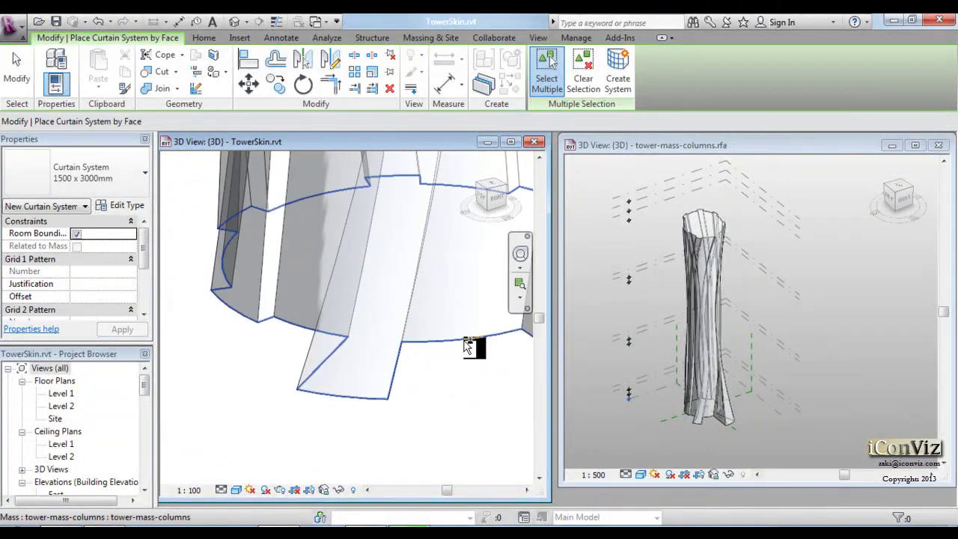
left_click(467, 340)
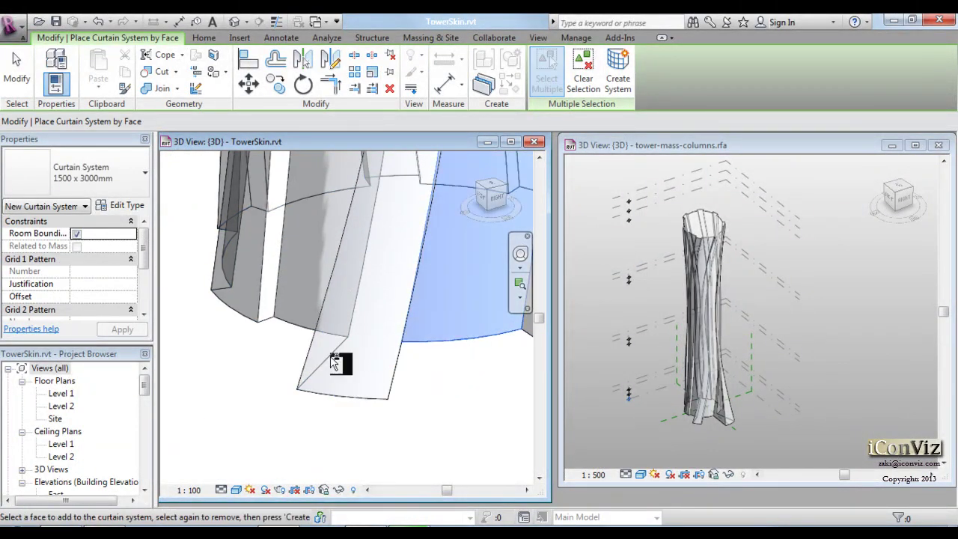
left_click(309, 326)
scroll(336, 380, "down", 3)
mouse_move(336, 380)
middle_mouse_down("shift")
mouse_move(356, 386)
mouse_move(339, 437)
middle_mouse_up("shift")
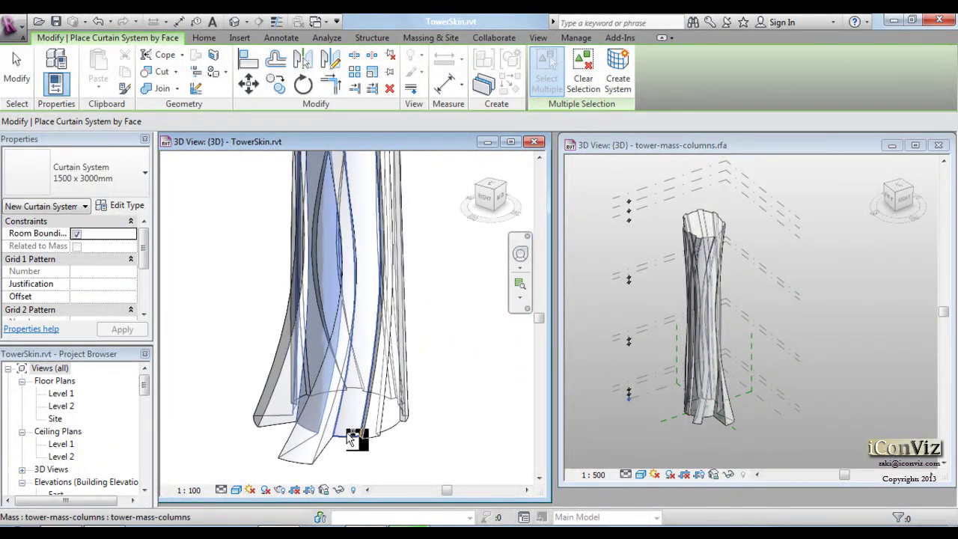
left_click(349, 438)
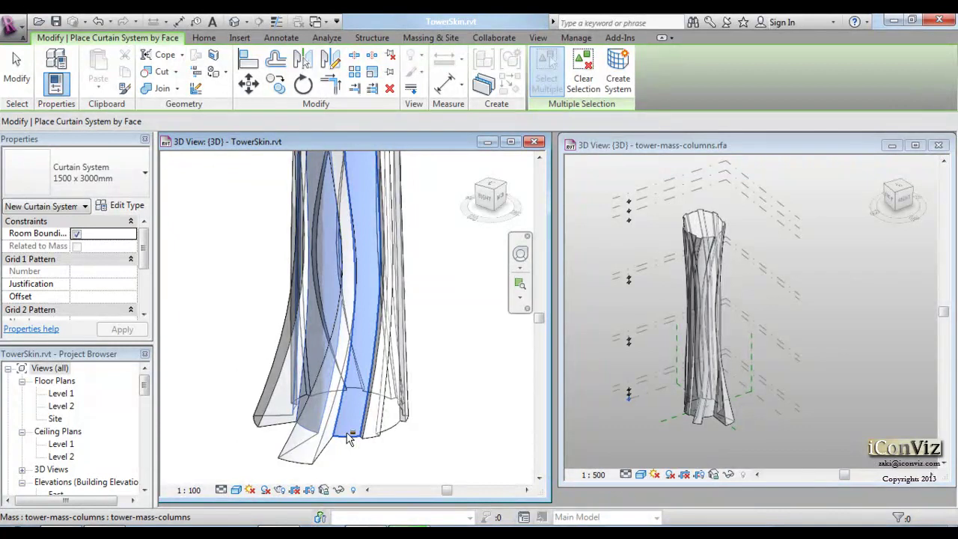
left_click(618, 88)
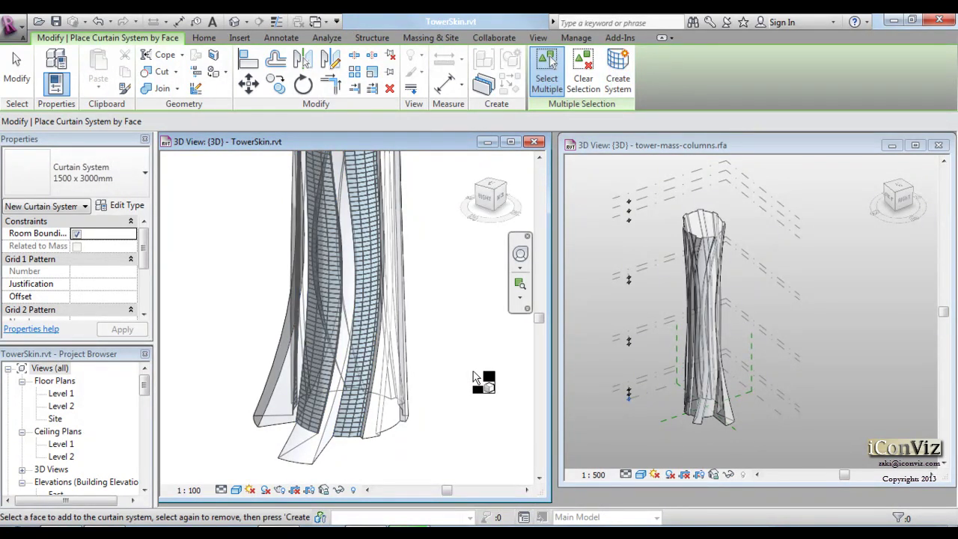
key("Escape")
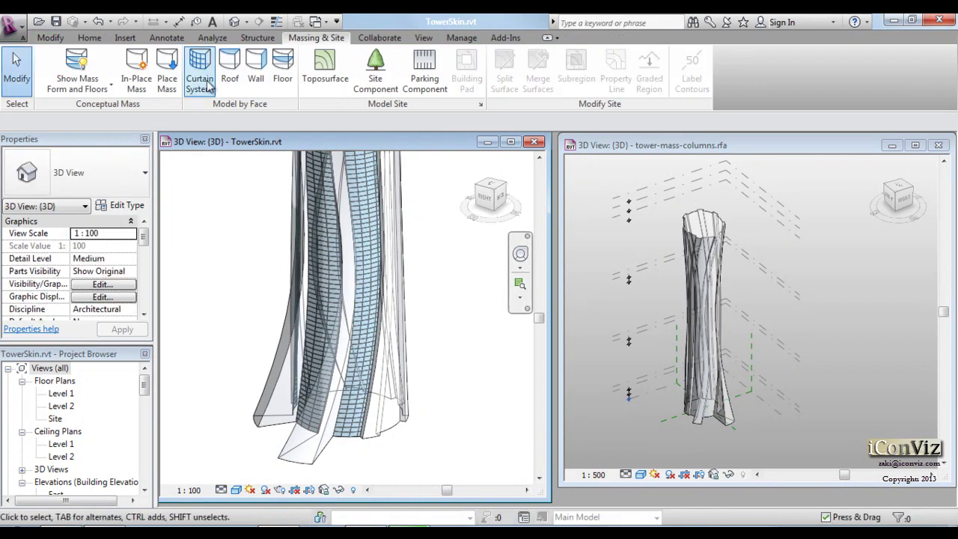
Start another curtain system and pick a curved face and two narrow vertical faces at the base.
left_click(199, 71)
scroll(403, 444, "up", 3)
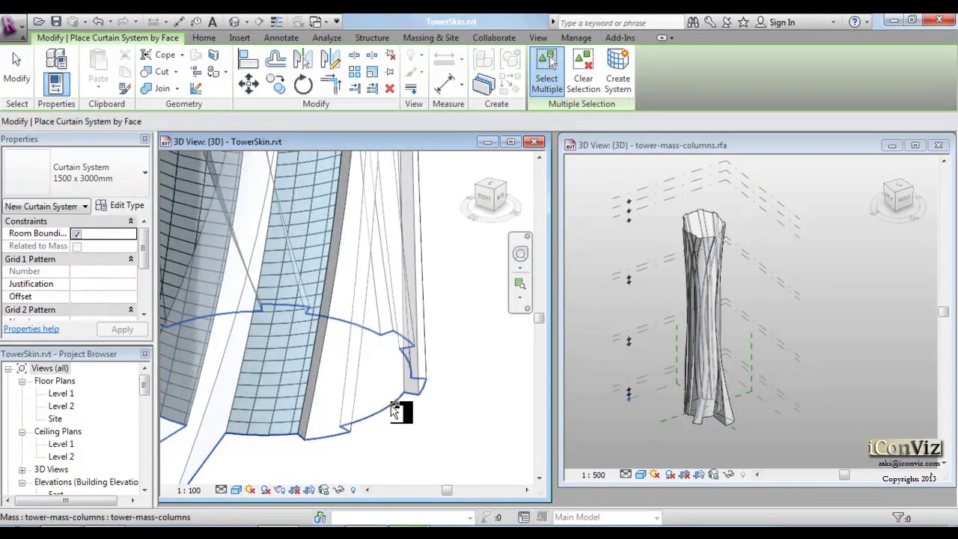
mouse_move(367, 424)
middle_mouse_down("shift")
mouse_move(451, 438)
mouse_move(395, 444)
middle_mouse_up("shift")
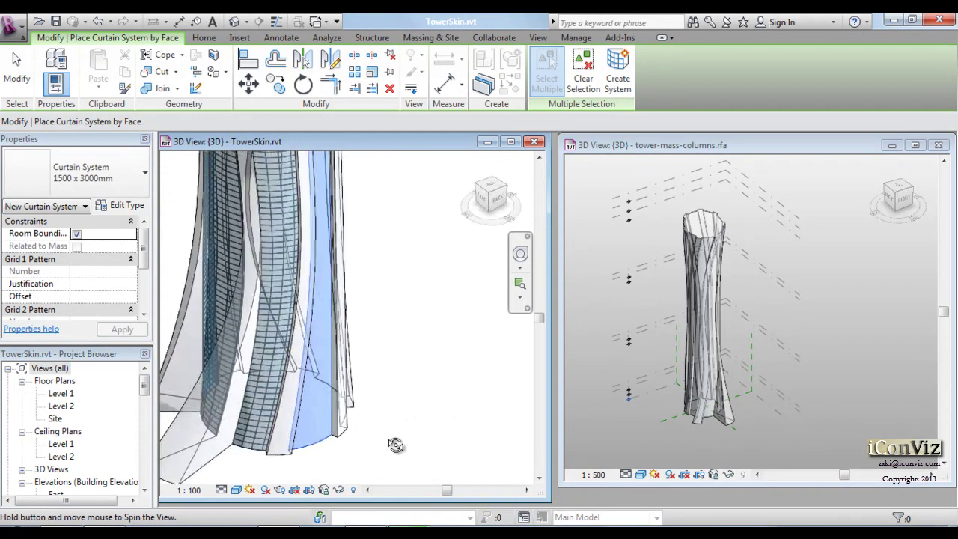
mouse_move(466, 406)
middle_mouse_down("shift")
mouse_move(425, 424)
mouse_move(243, 434)
middle_mouse_up("shift")
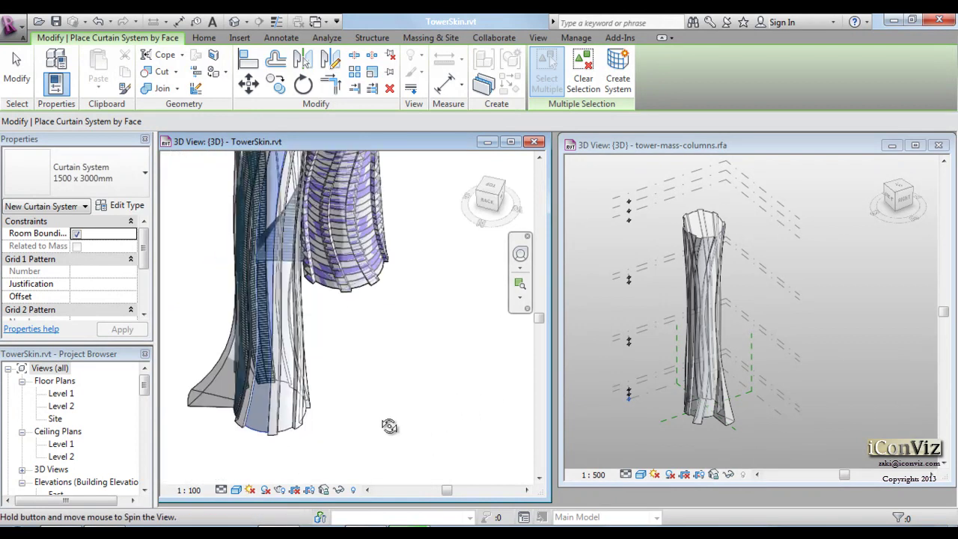
scroll(193, 421, "up", 2)
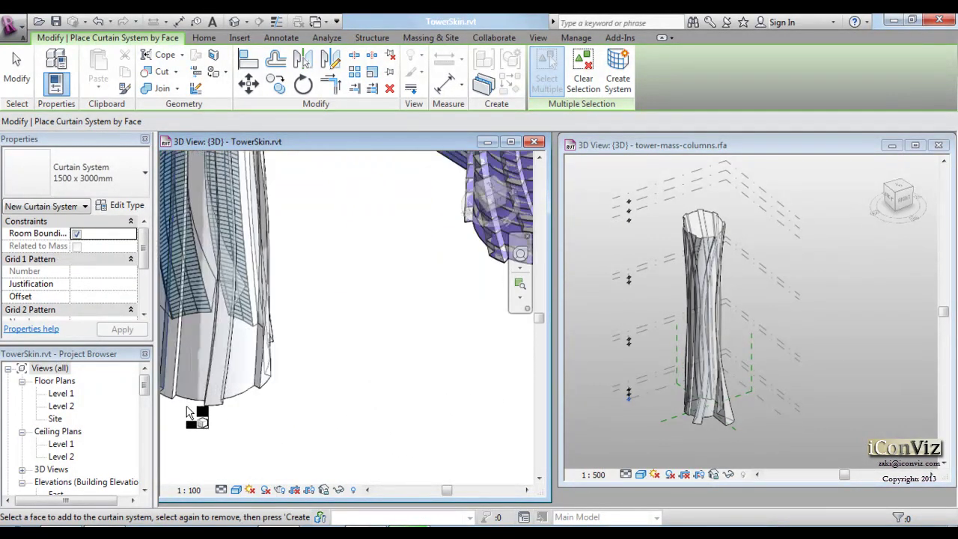
left_click(197, 399)
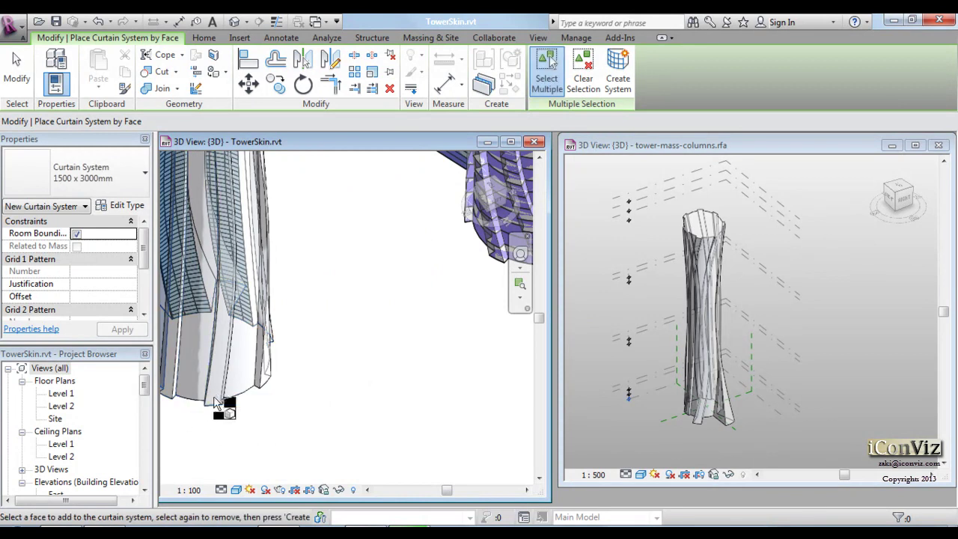
left_click(245, 392)
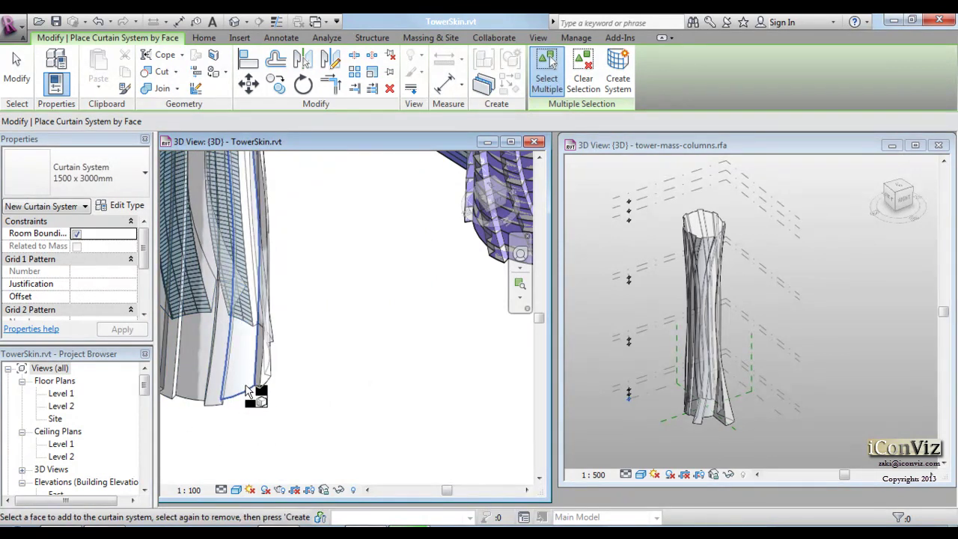
left_click(193, 393)
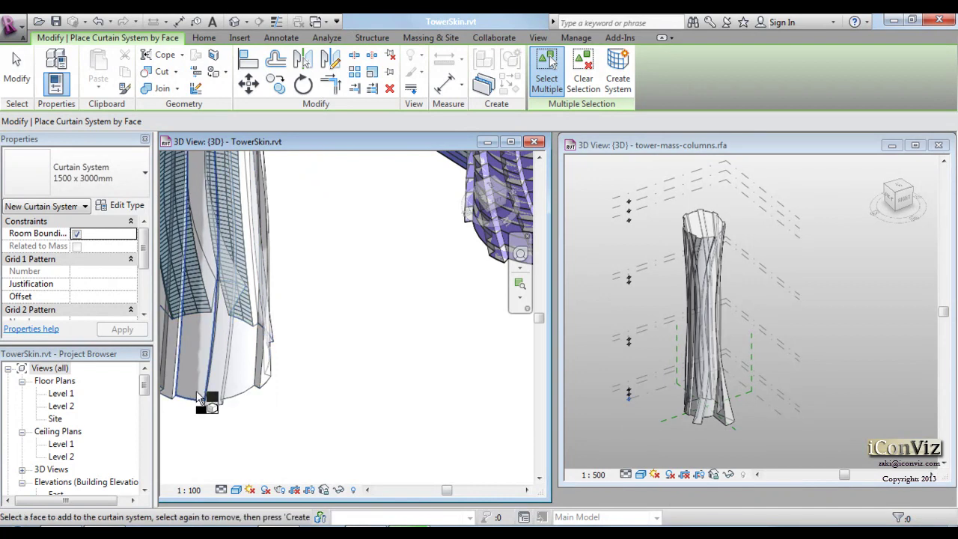
Add the large curved base face and remaining tower faces, then create the curtain system.
mouse_move(306, 434)
middle_mouse_down("shift")
mouse_move(273, 438)
mouse_move(258, 415)
middle_mouse_up("shift")
left_click(255, 407)
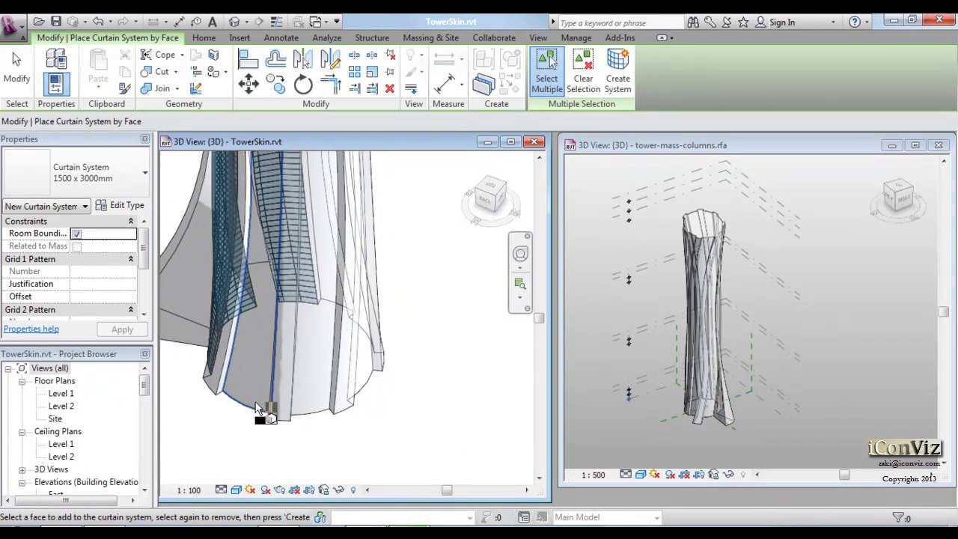
left_click(227, 377)
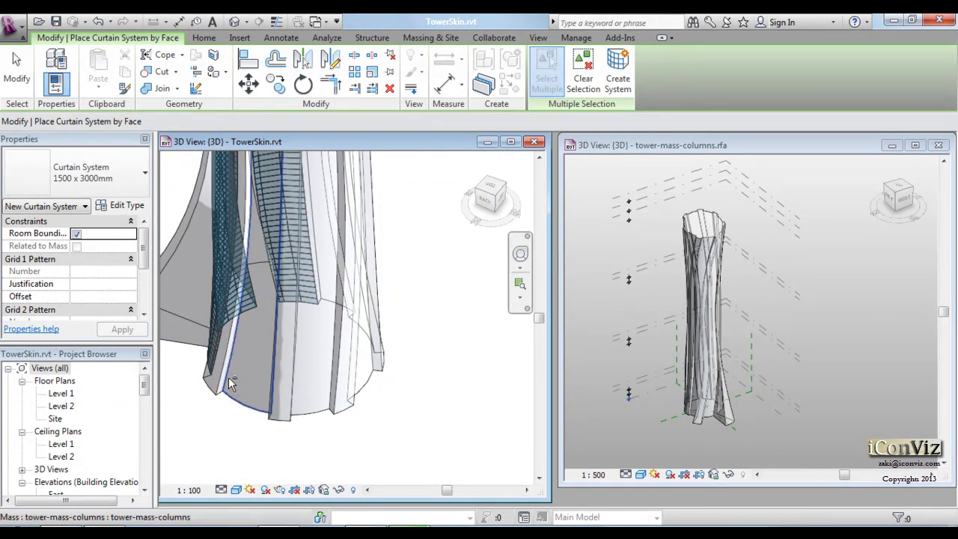
left_click(327, 411)
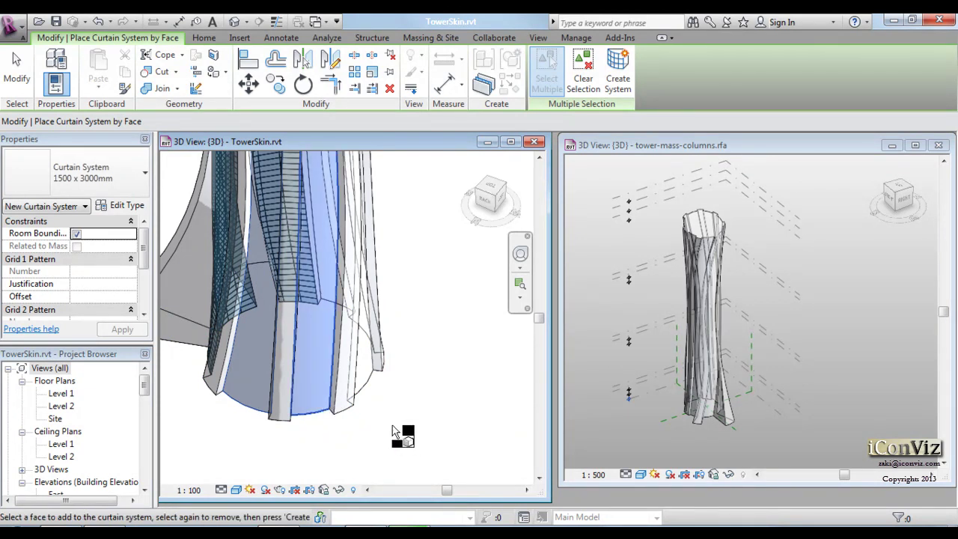
left_click(374, 371)
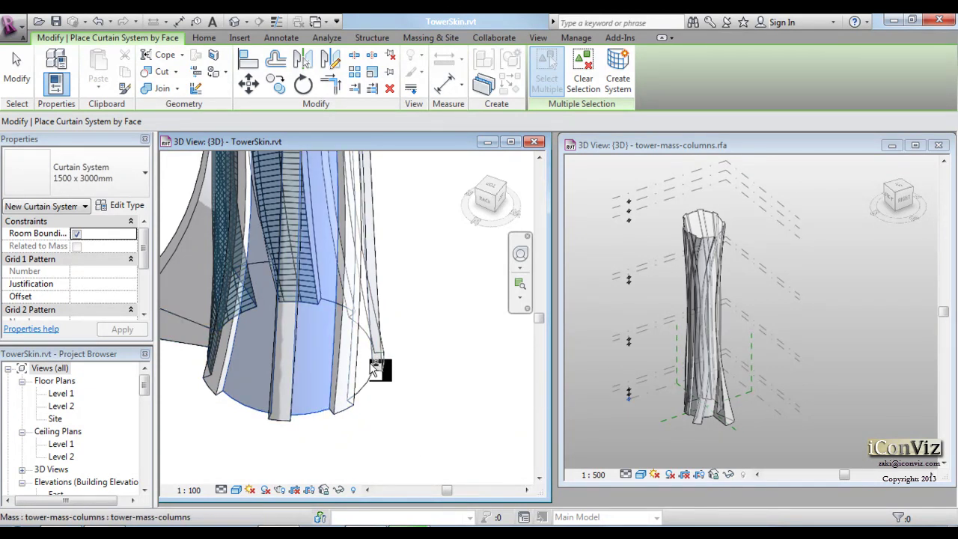
mouse_move(398, 406)
middle_mouse_down("shift")
mouse_move(423, 408)
mouse_move(289, 427)
mouse_move(269, 327)
middle_mouse_up("shift")
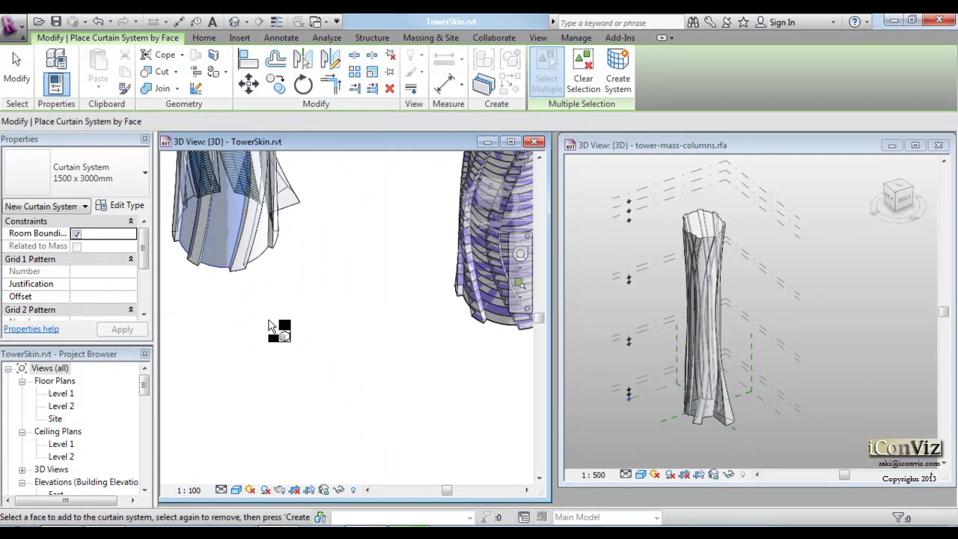
scroll(274, 258, "up", 3)
left_click(306, 240)
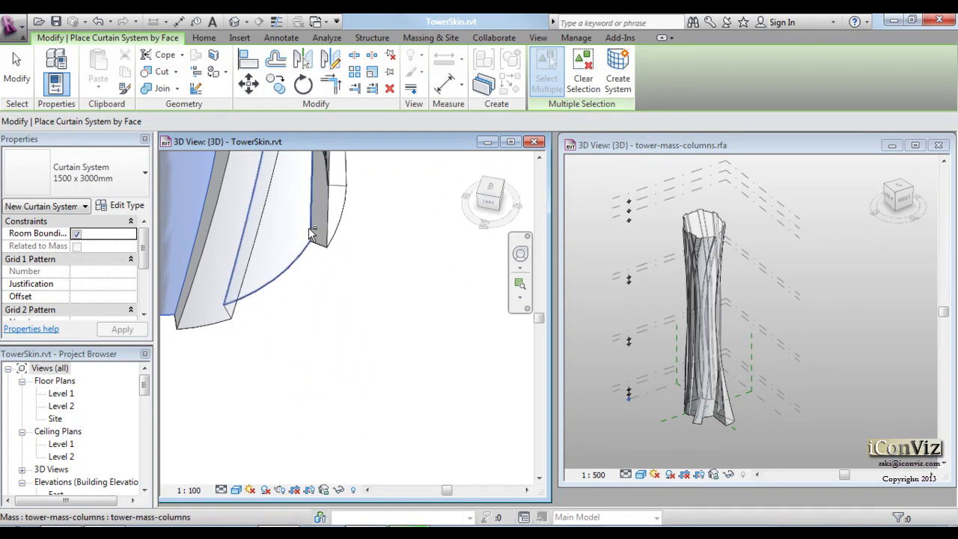
left_click(617, 69)
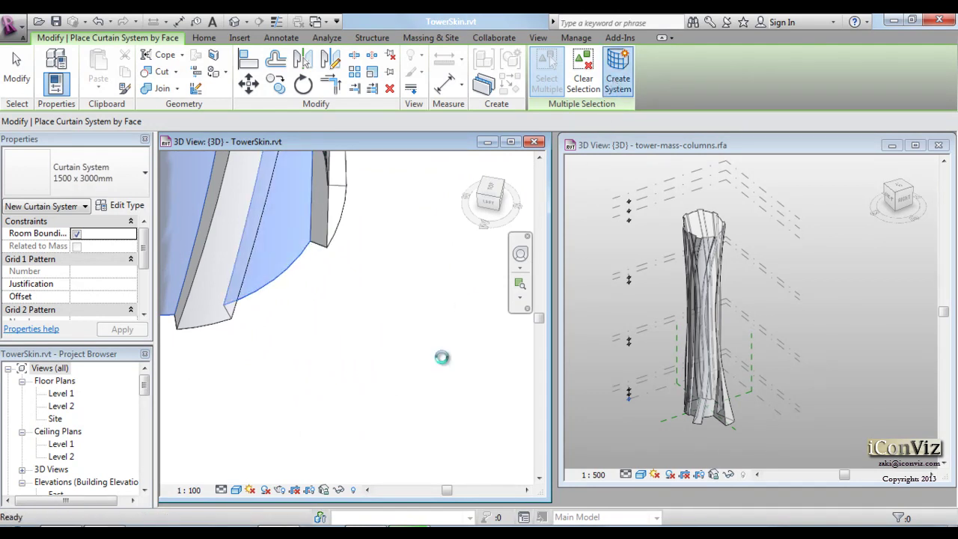
left_click(378, 310)
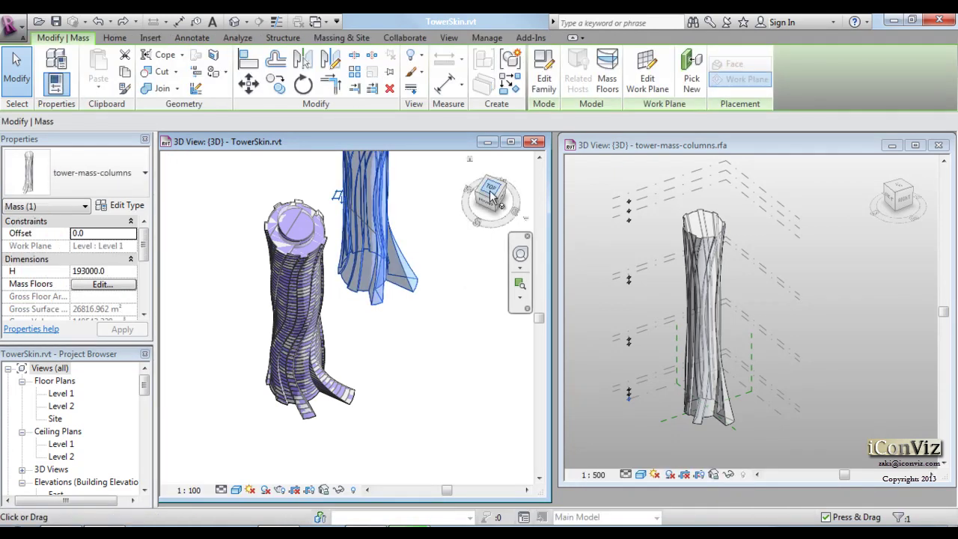
From the Top view, move the column tower mass 100m onto the other tower, then maximize the 3D view.
left_click(491, 193)
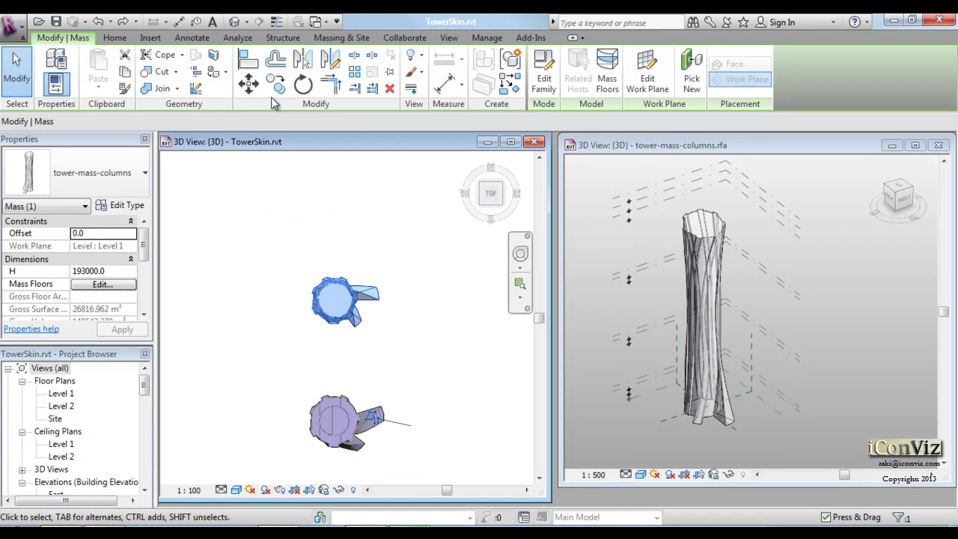
left_click(249, 84)
left_click(430, 267)
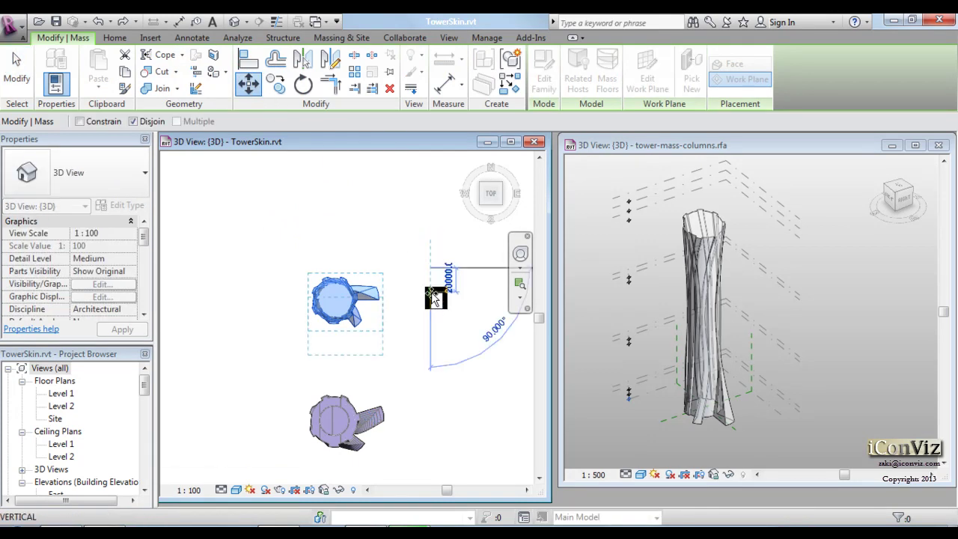
type("100")
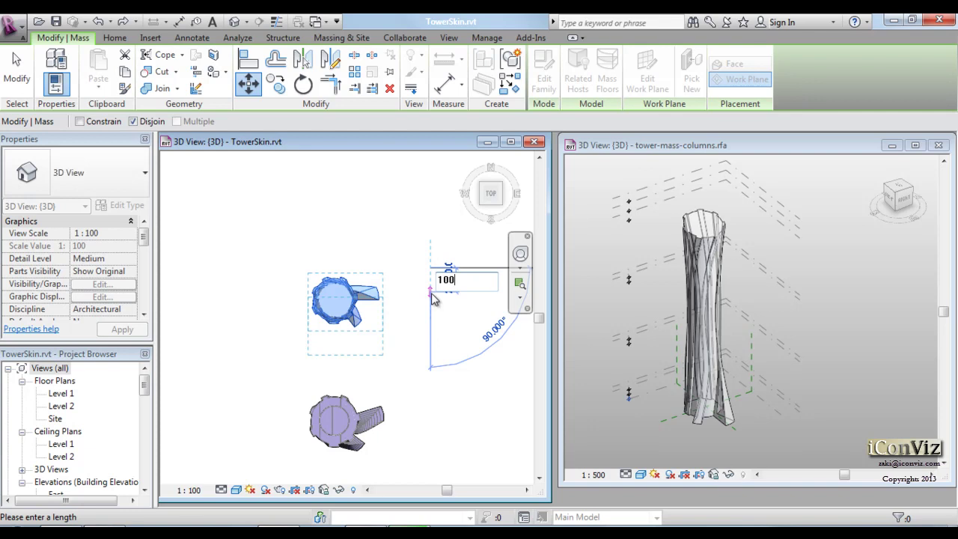
type("m")
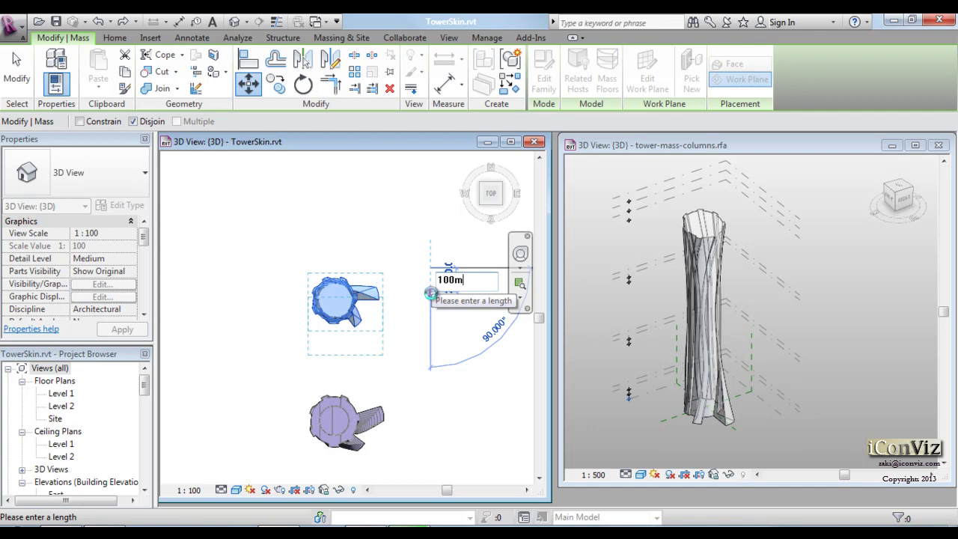
key("Return")
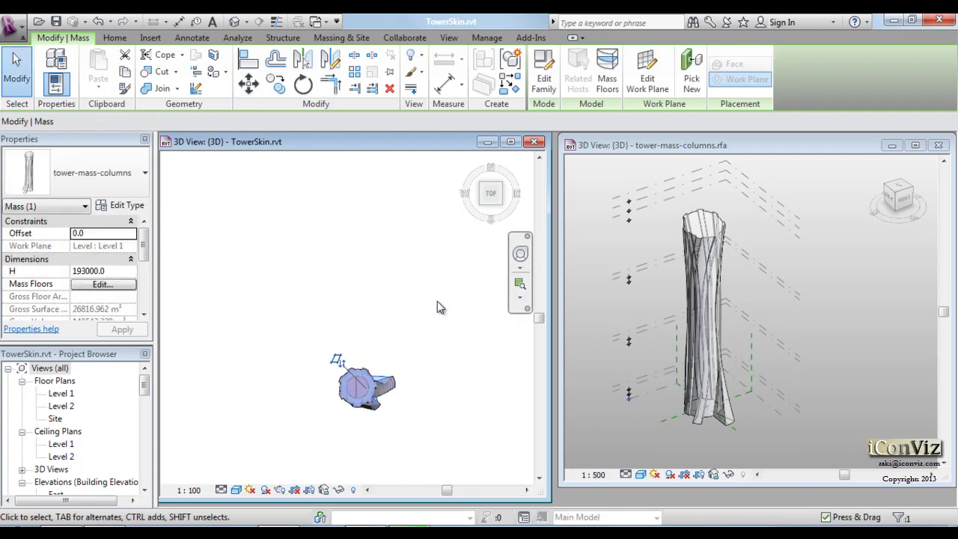
middle_click_drag(438, 302, 413, 365, "shift")
mouse_move(373, 291)
middle_mouse_down("shift")
mouse_move(376, 322)
mouse_move(383, 302)
middle_mouse_up("shift")
scroll(394, 444, "up", 3)
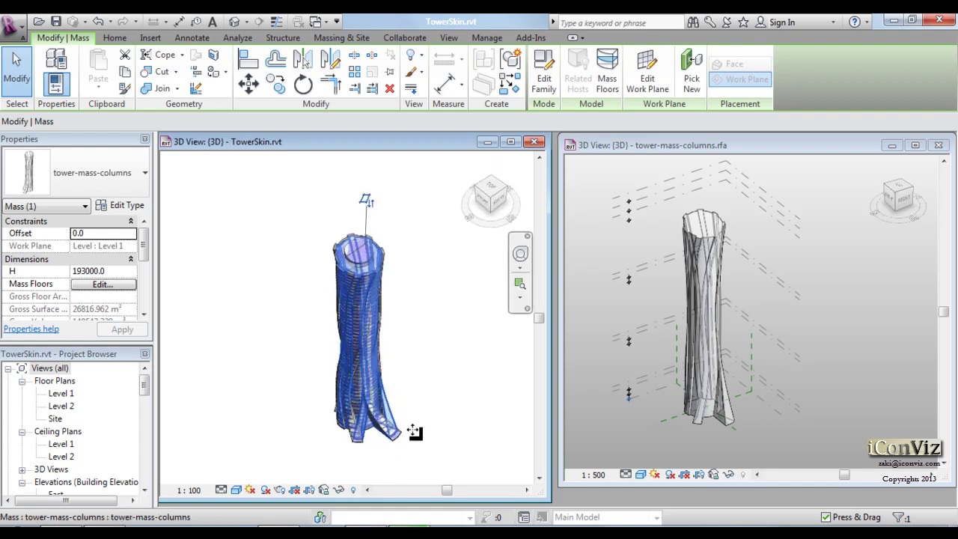
scroll(415, 434, "up", 3)
left_click(511, 141)
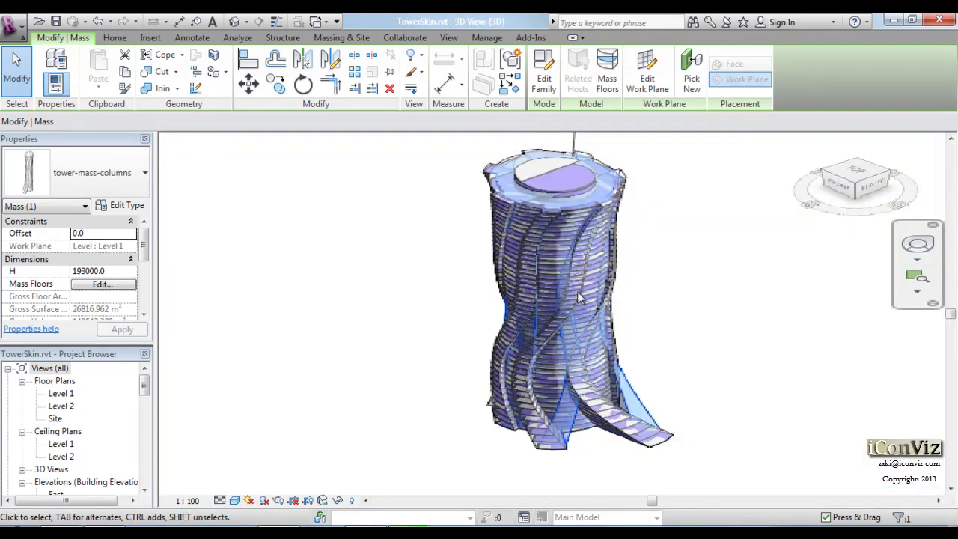
Clear the mass selection and zoom in toward the twisting tower's base.
left_click(681, 344)
middle_click_drag(449, 297, 521, 311, "shift")
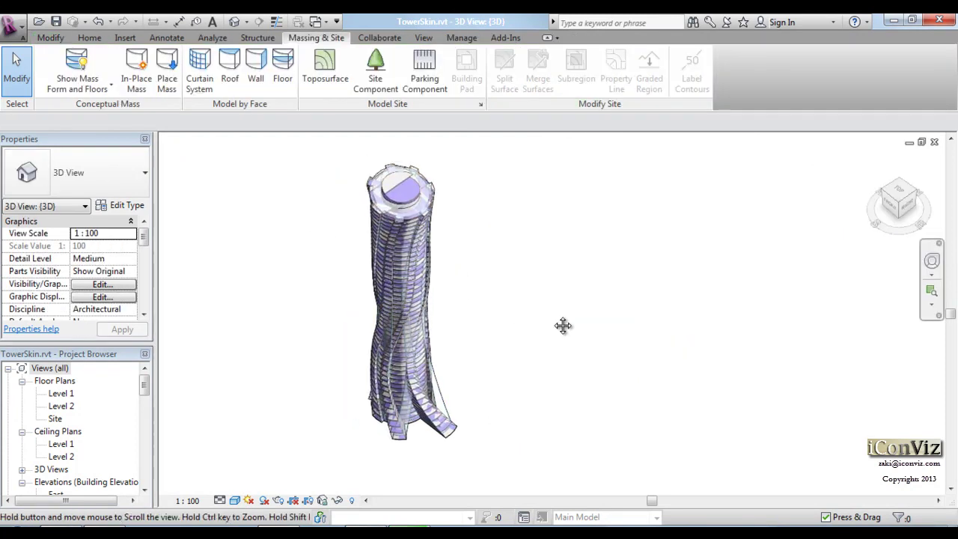
scroll(522, 310, "up", 1)
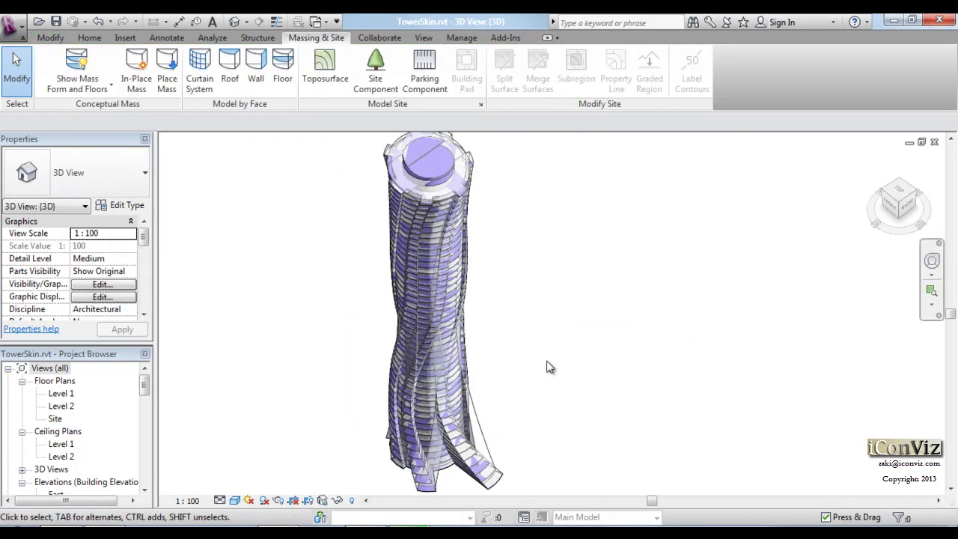
left_click(491, 458)
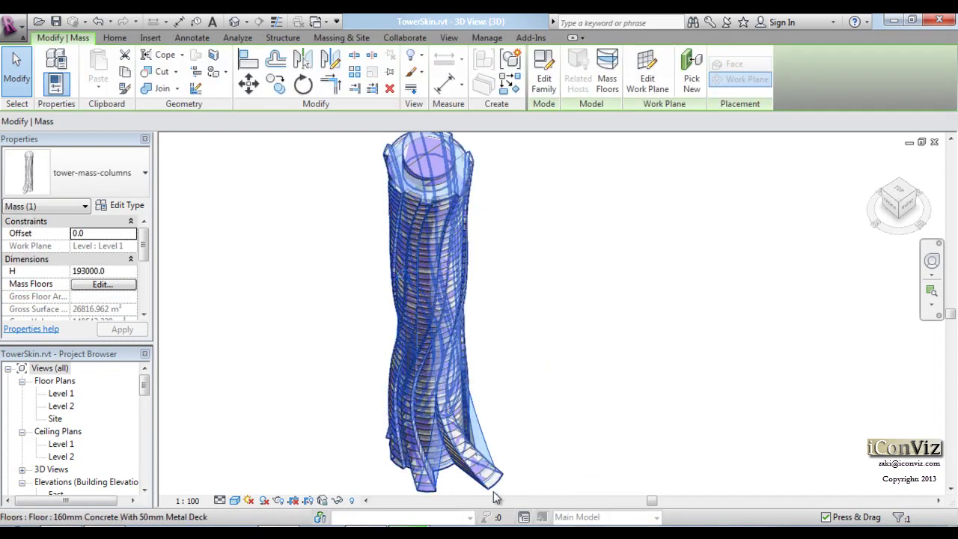
scroll(498, 498, "up", 1)
scroll(499, 499, "up", 1)
scroll(499, 499, "up", 1)
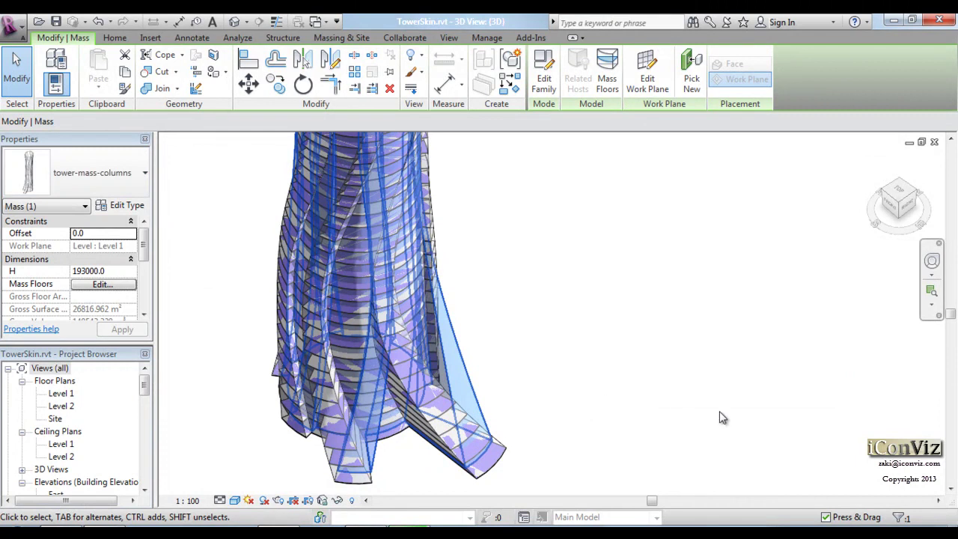
middle_click_drag(580, 357, 627, 352)
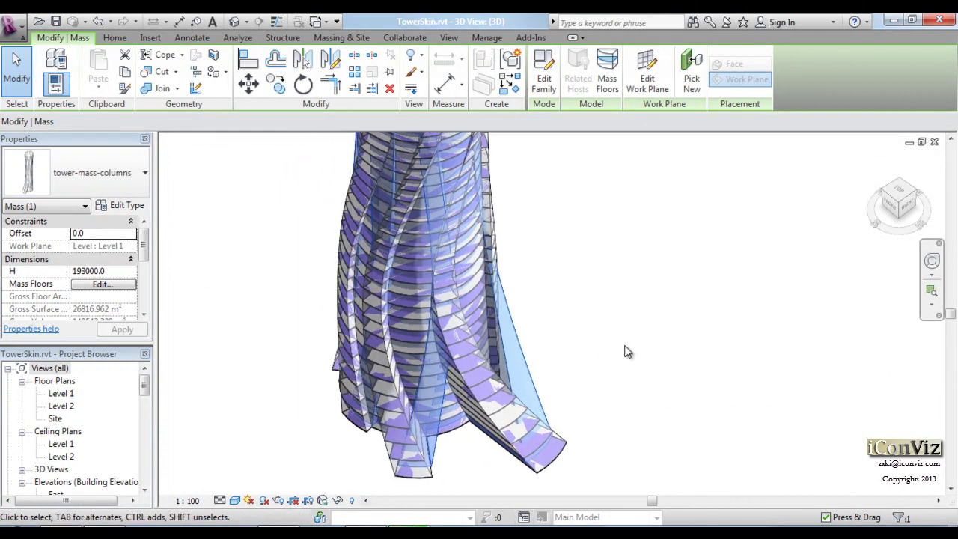
Zoom closer and orbit slightly to reveal the flaring column arm at the base.
left_click(627, 352)
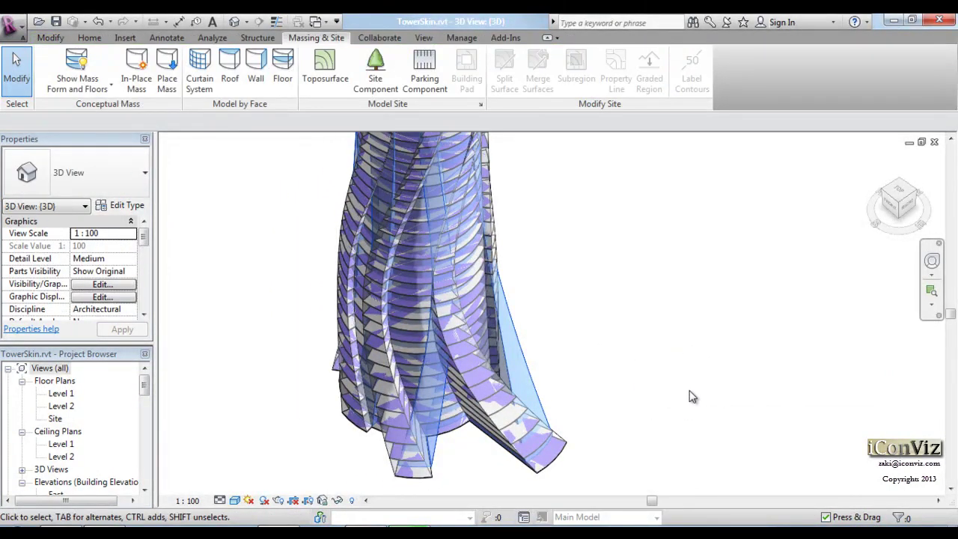
middle_click_drag(641, 378, 658, 386)
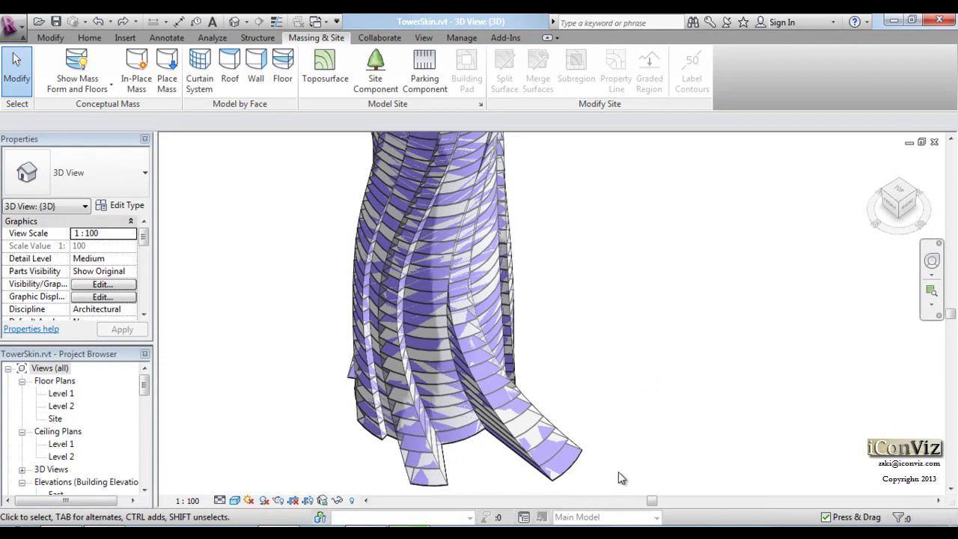
scroll(618, 471, "up", 1)
scroll(559, 471, "up", 1)
scroll(560, 471, "up", 1)
scroll(565, 472, "up", 1)
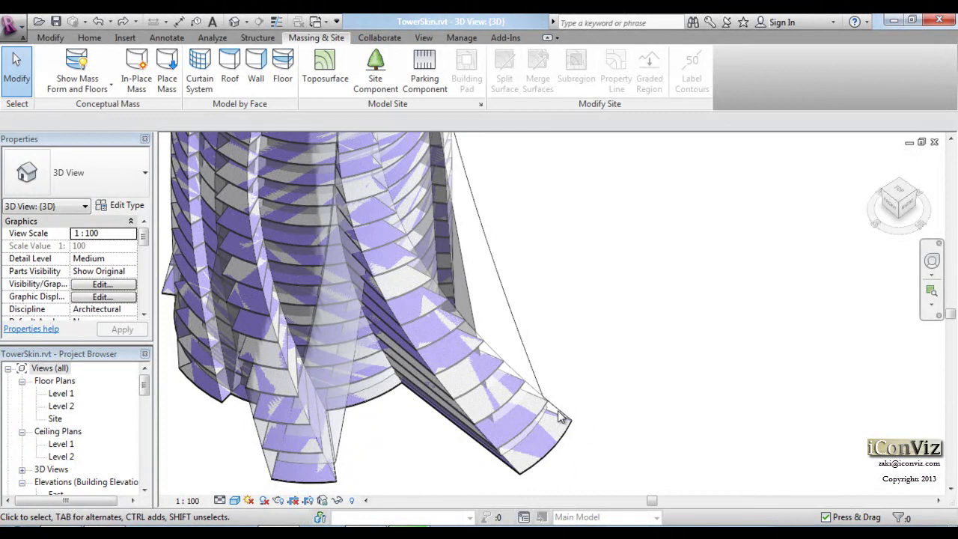
middle_click_drag(568, 424, 628, 294, "shift")
Hide the Mass Floor subcategory in the 3D view's Visibility/Graphics settings.
key("v")
key("v")
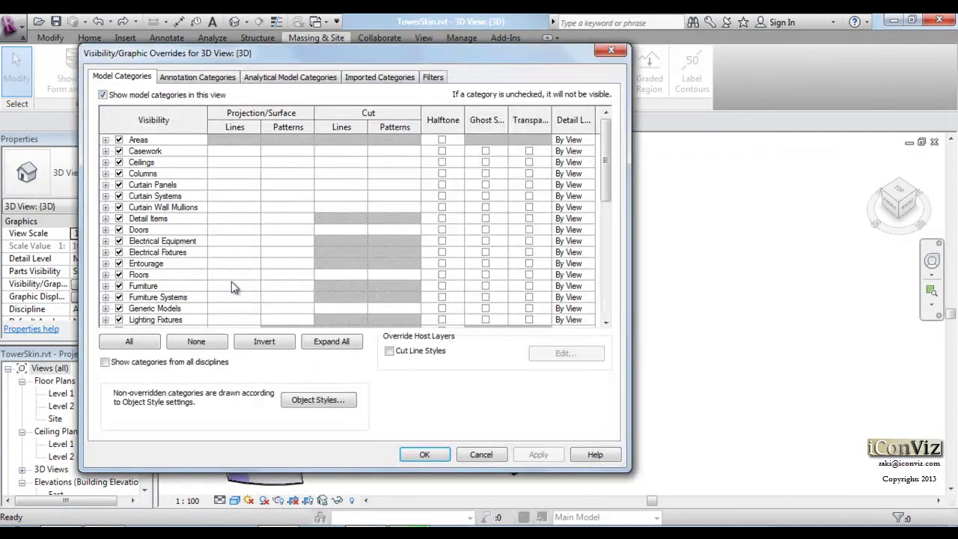
key("m")
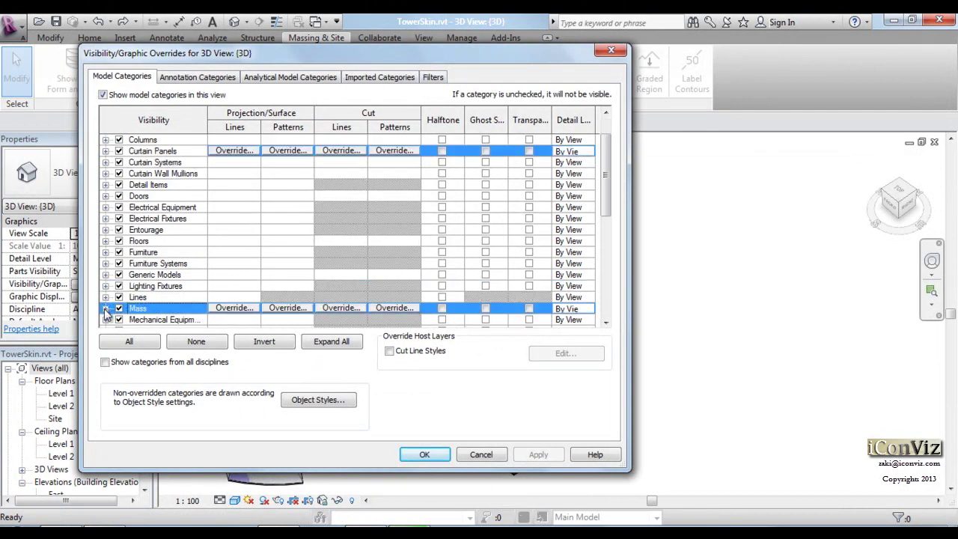
left_click(105, 307)
left_click(133, 207)
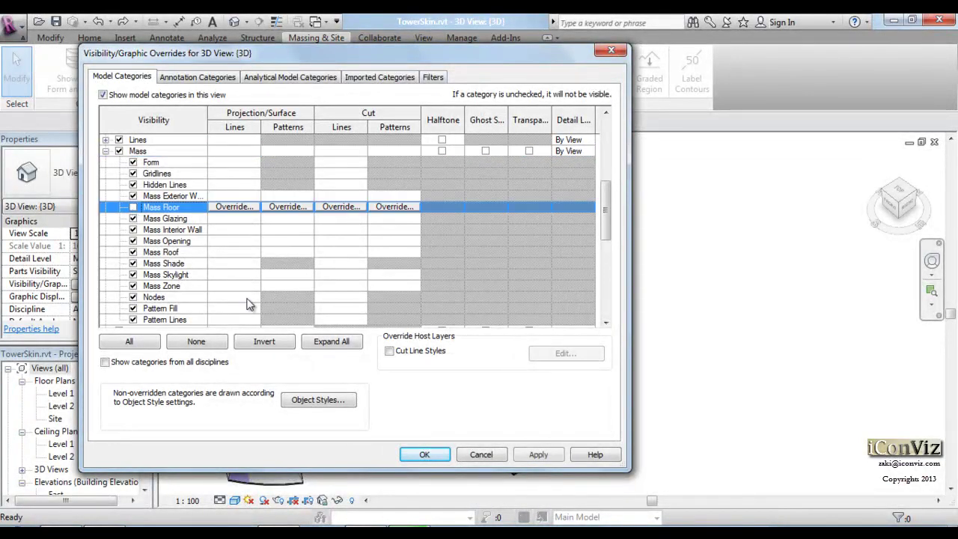
left_click(424, 454)
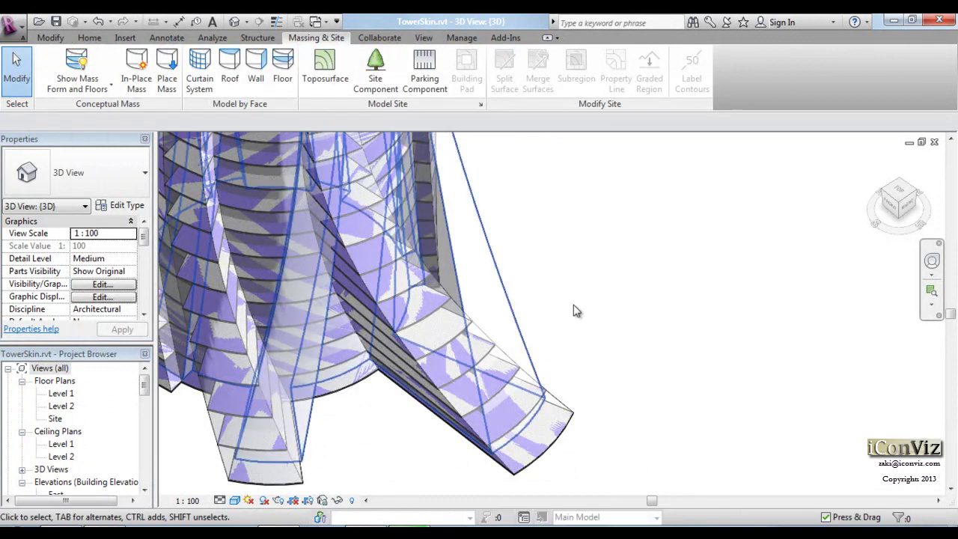
Hide the Floors category in the 3D view.
key("v")
key("g")
left_click(213, 275)
left_click(119, 274)
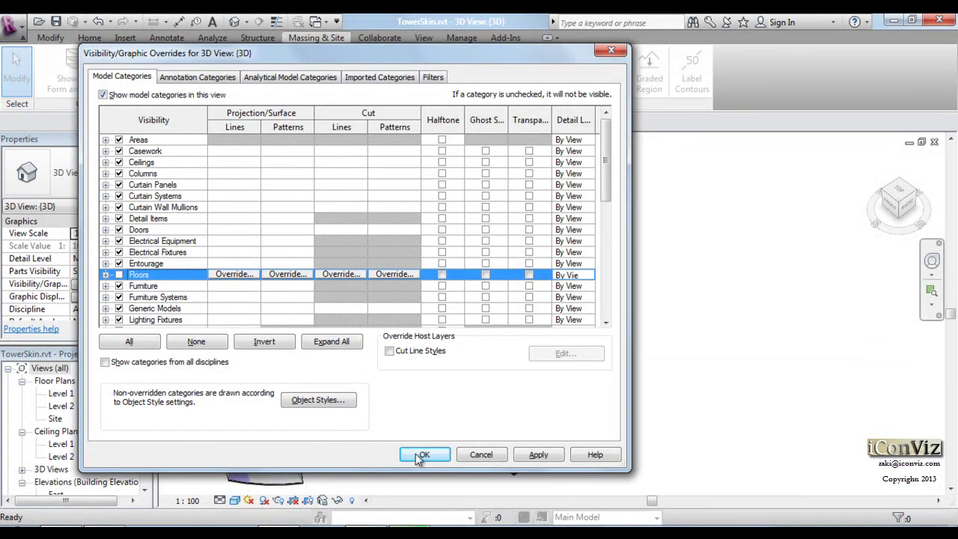
left_click(424, 454)
Recheck the Mass subcategories in Visibility/Graphics, then select the tower mass.
middle_click_drag(576, 321, 647, 340)
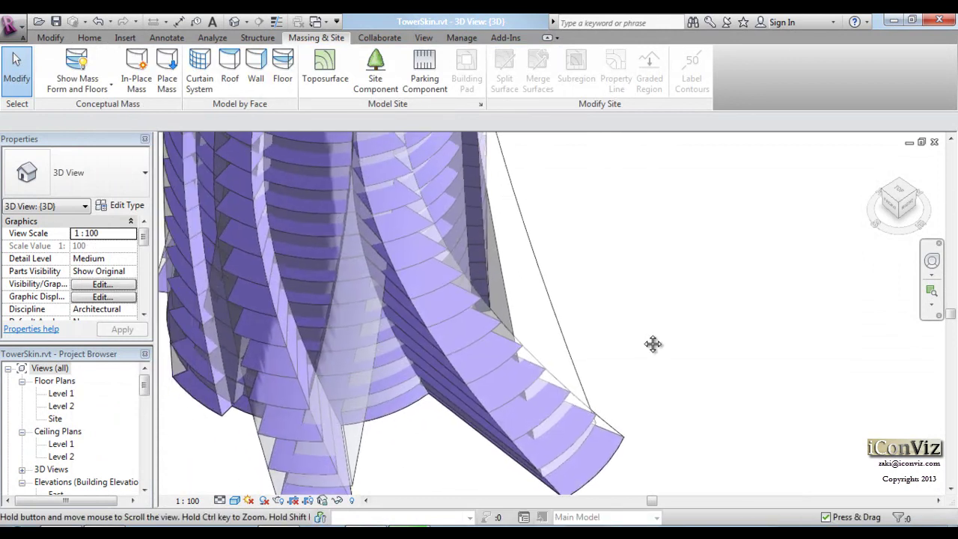
key("v")
key("g")
left_click(149, 291)
scroll(150, 291, "down", 1)
left_click(103, 309)
left_click(106, 308)
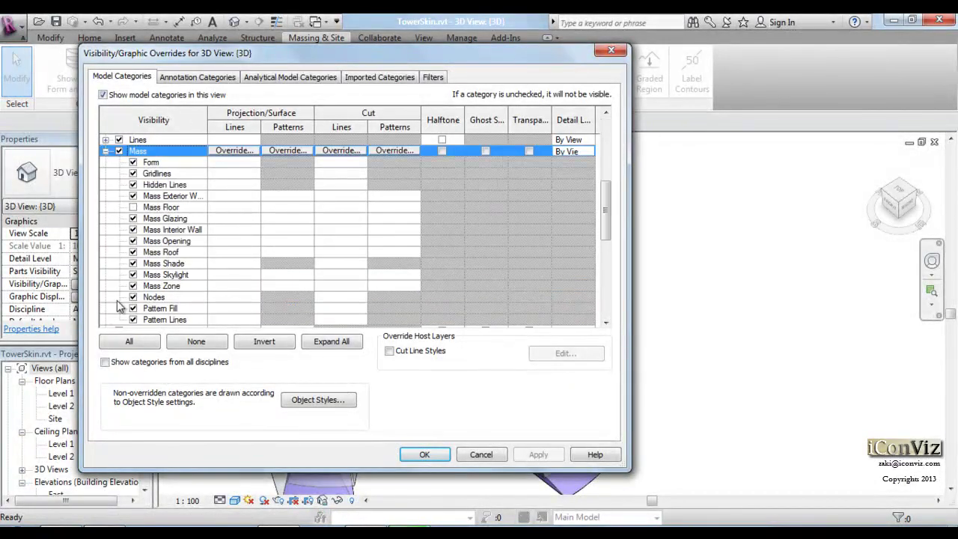
key("Return")
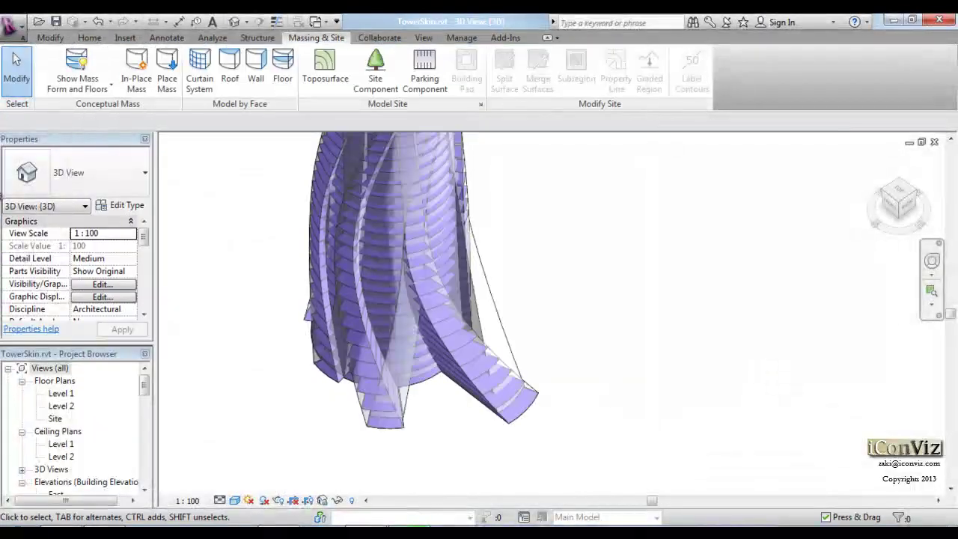
left_click(505, 338)
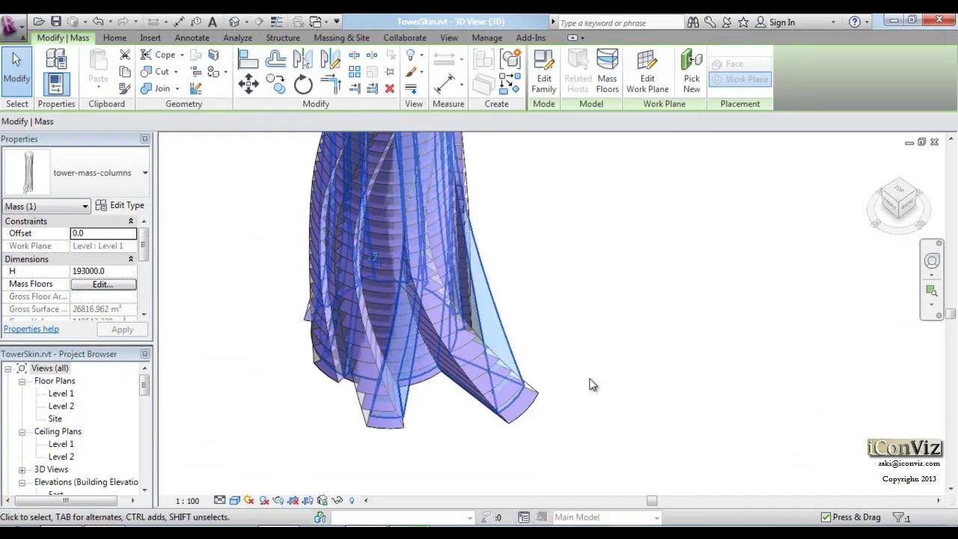
Temporarily isolate the selected tower mass.
left_click(322, 500)
left_click(378, 452)
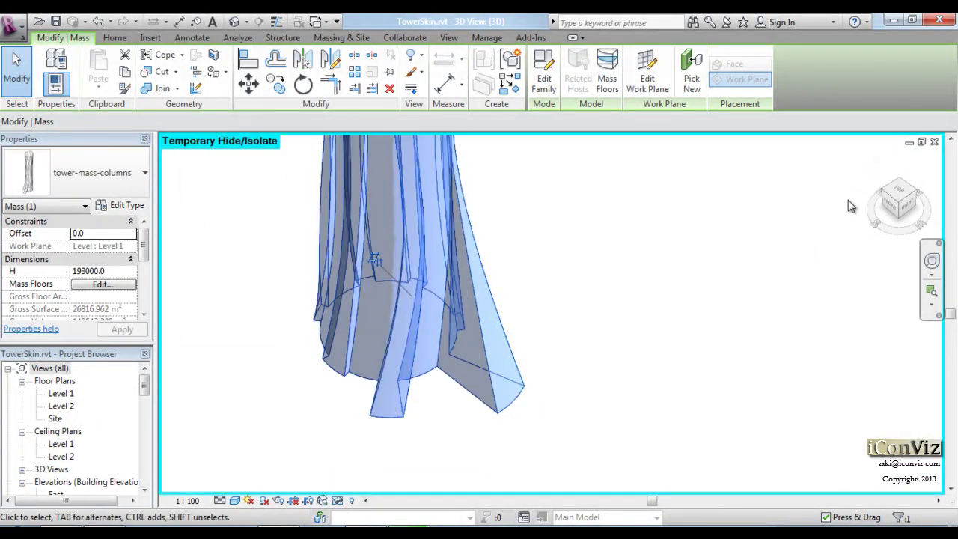
left_click(708, 290)
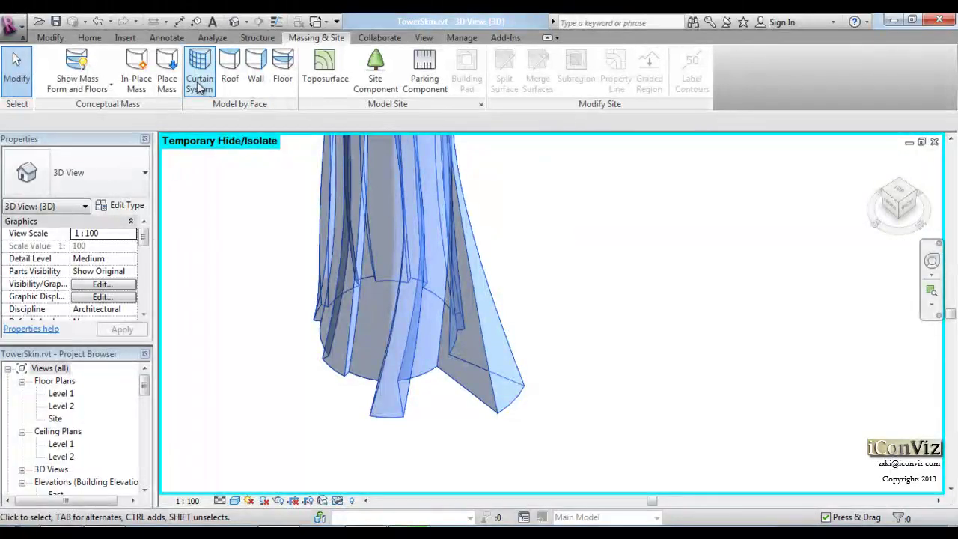
Create a 1500 x 3000mm curtain system on the picked tower faces near the base.
left_click(199, 79)
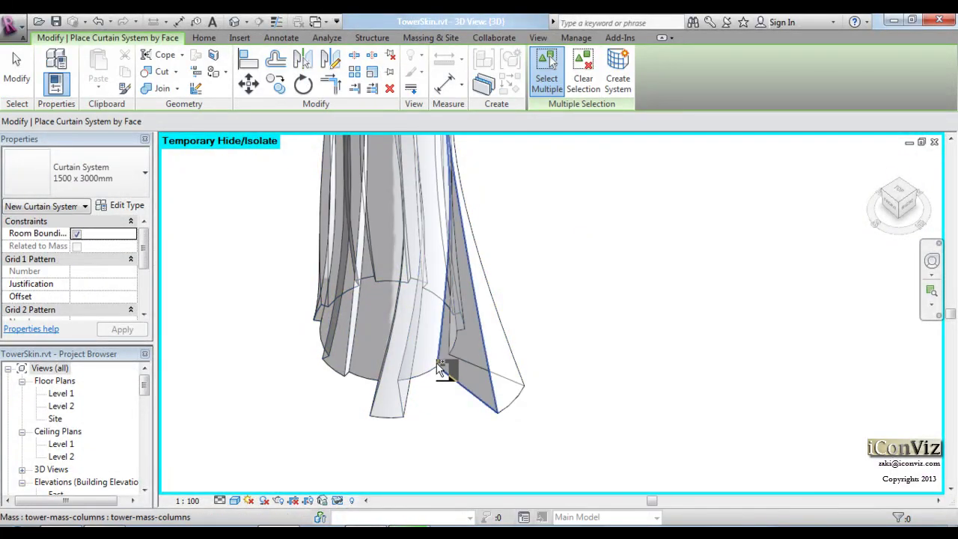
left_click(438, 366)
left_click(351, 368)
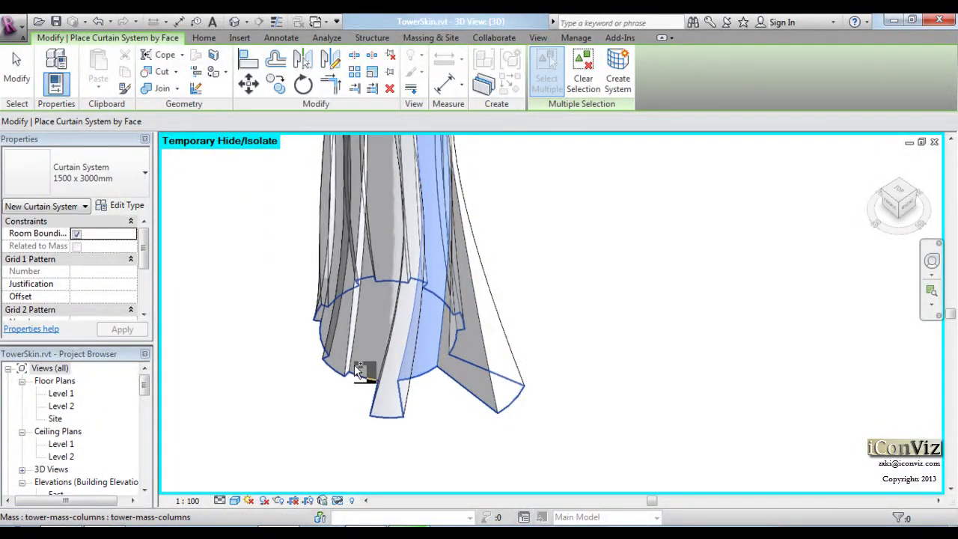
mouse_move(591, 392)
middle_mouse_down("shift")
mouse_move(434, 399)
mouse_move(442, 381)
middle_mouse_up("shift")
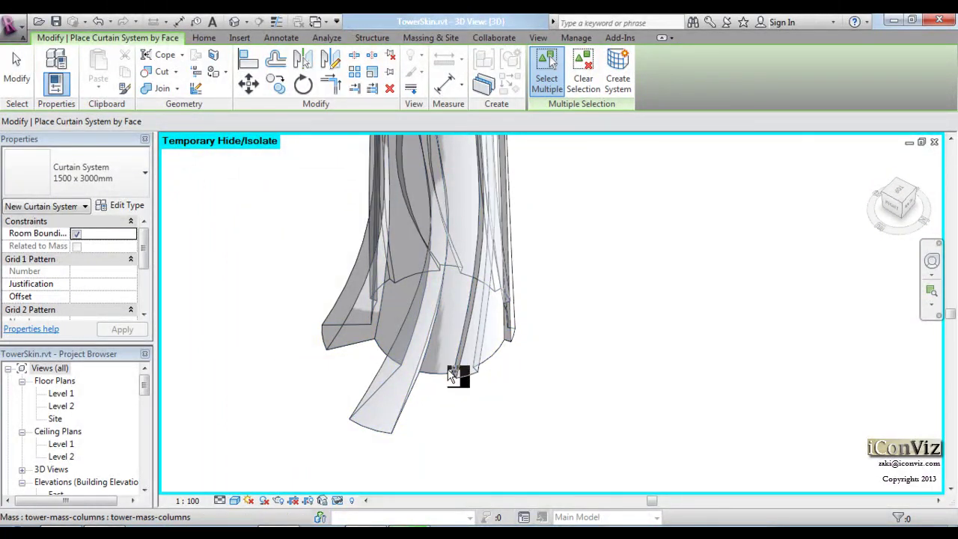
left_click(448, 374)
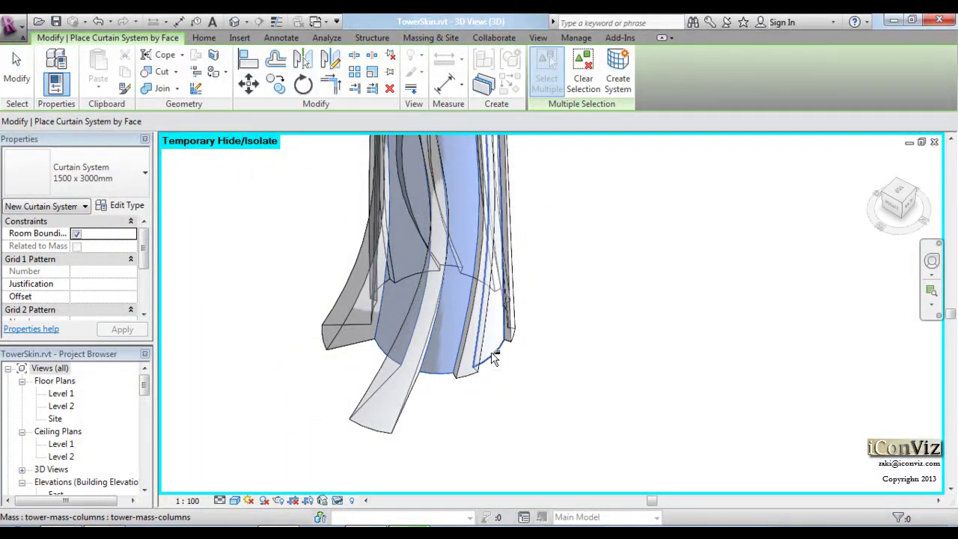
scroll(557, 397, "down", 2)
middle_click_drag(557, 397, 699, 397, "shift")
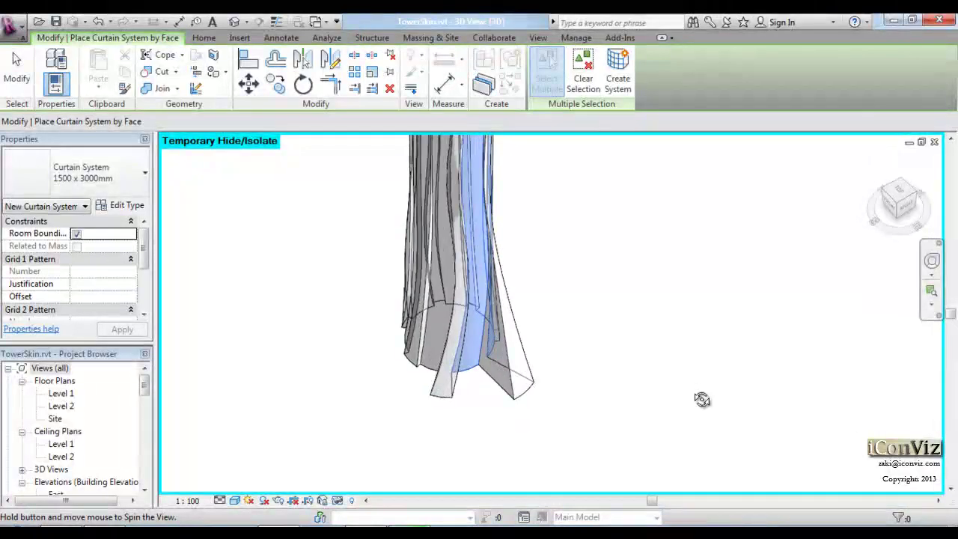
scroll(442, 374, "up", 3)
left_click(432, 365)
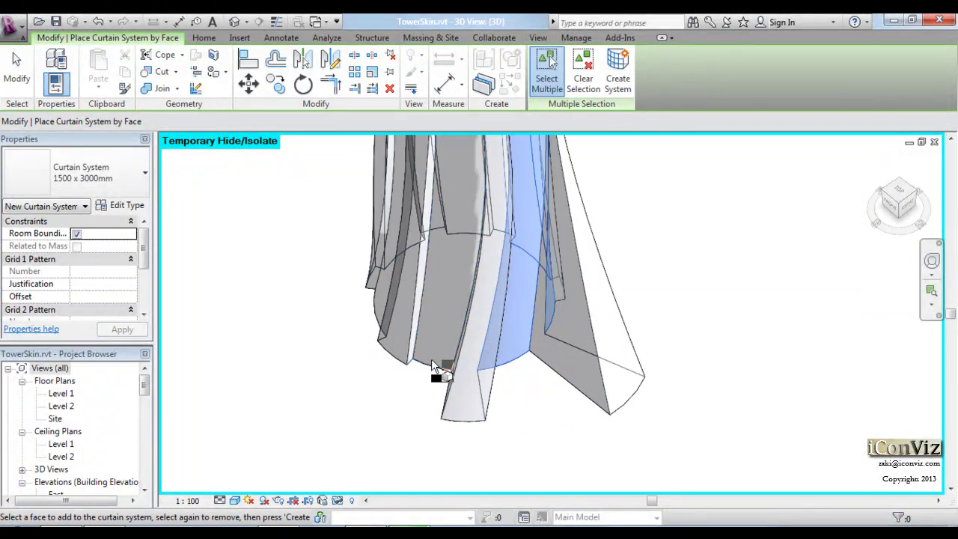
left_click(431, 367)
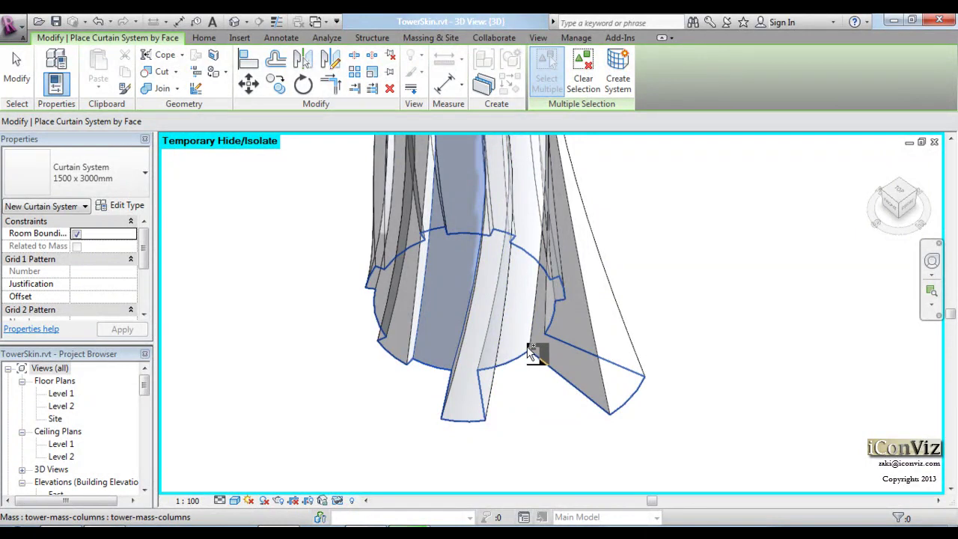
left_click(522, 359)
left_click(618, 83)
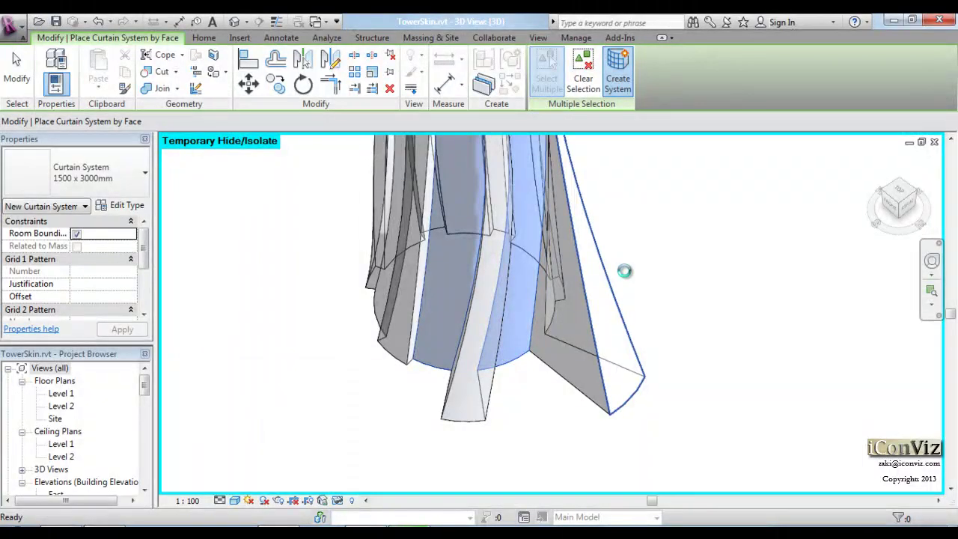
Add another curtain system on a column face and the curved central cylinder face.
mouse_move(695, 300)
middle_mouse_down("shift")
mouse_move(665, 312)
mouse_move(498, 320)
mouse_move(513, 342)
middle_mouse_up("shift")
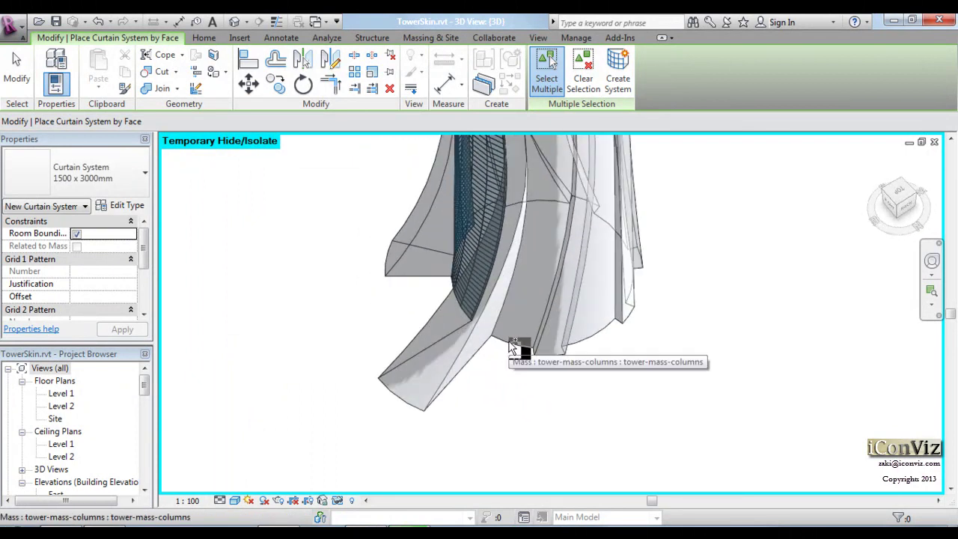
left_click(576, 342)
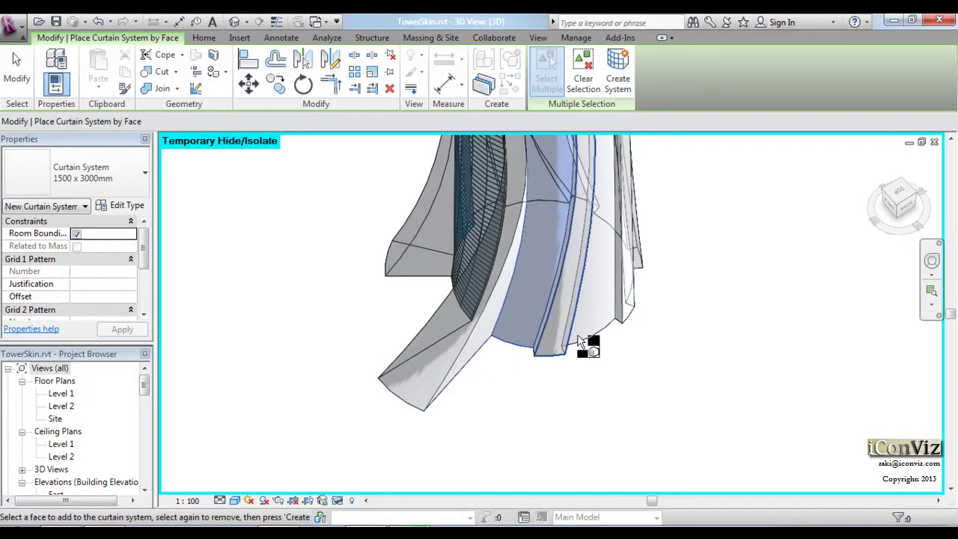
left_click(601, 182)
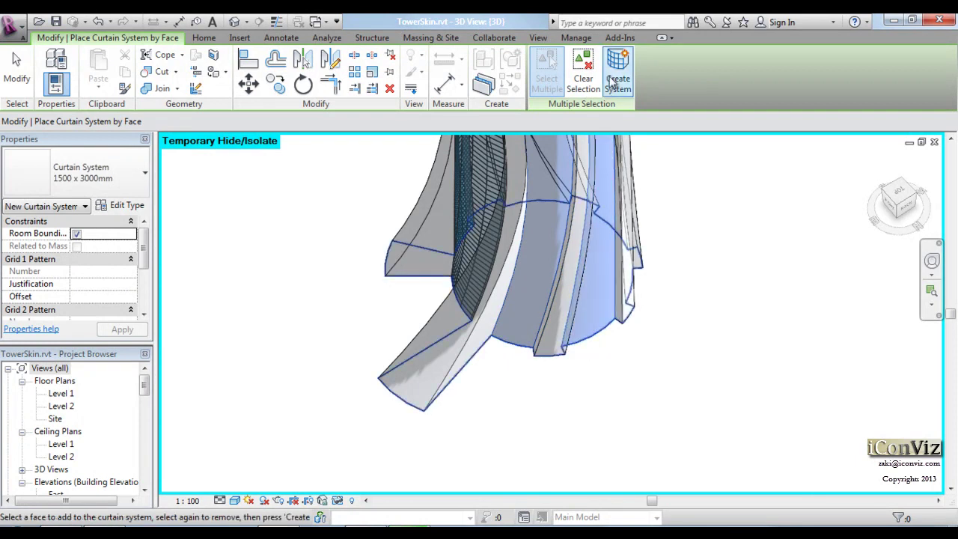
left_click(611, 82)
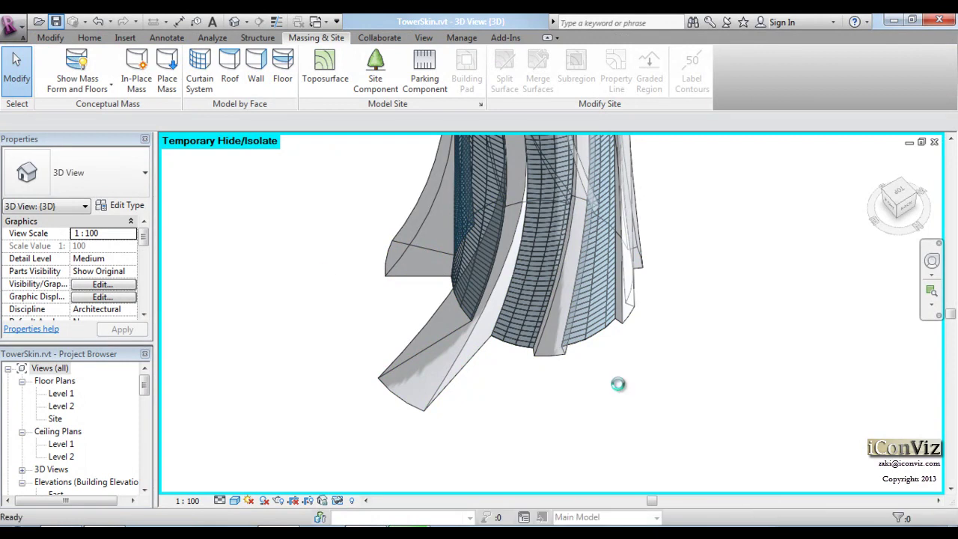
Duplicate the selected curtain system's type as CurtainSys-Clumns.
left_click(597, 346)
scroll(599, 347, "up", 2)
scroll(599, 351, "up", 2)
scroll(603, 365, "up", 1)
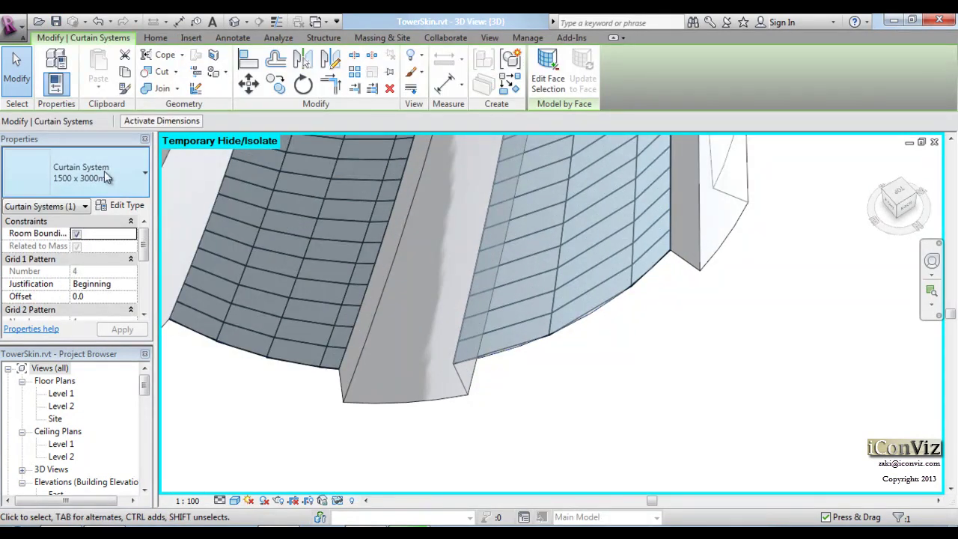
left_click(122, 205)
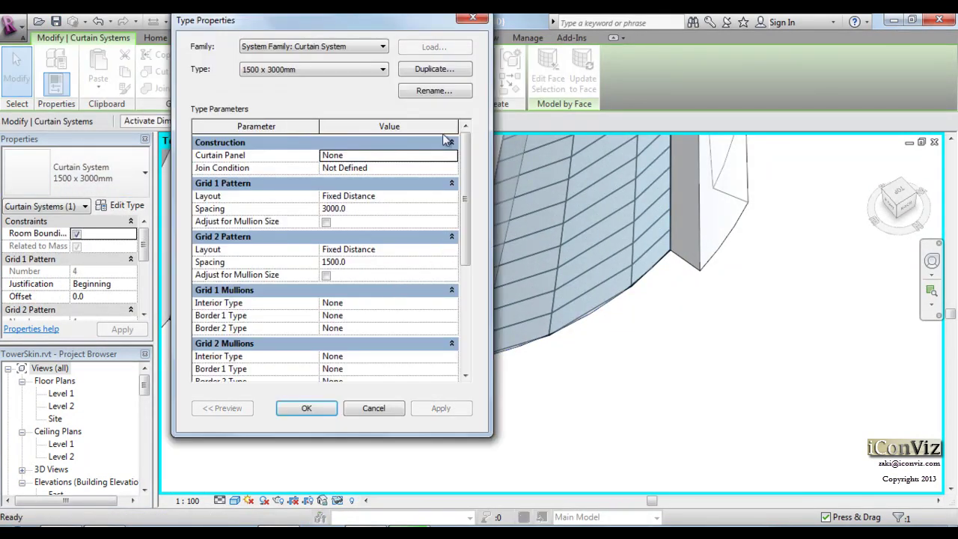
left_click(434, 68)
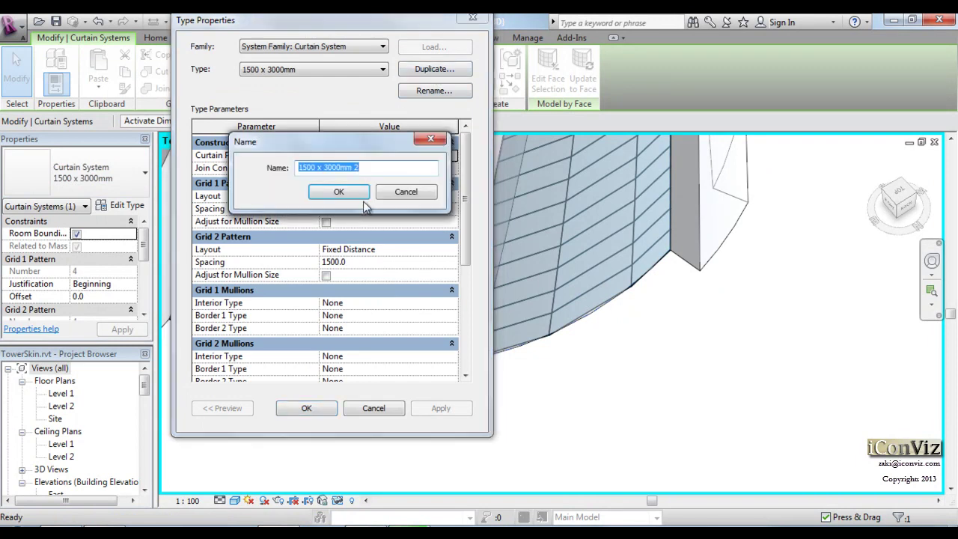
type("cU")
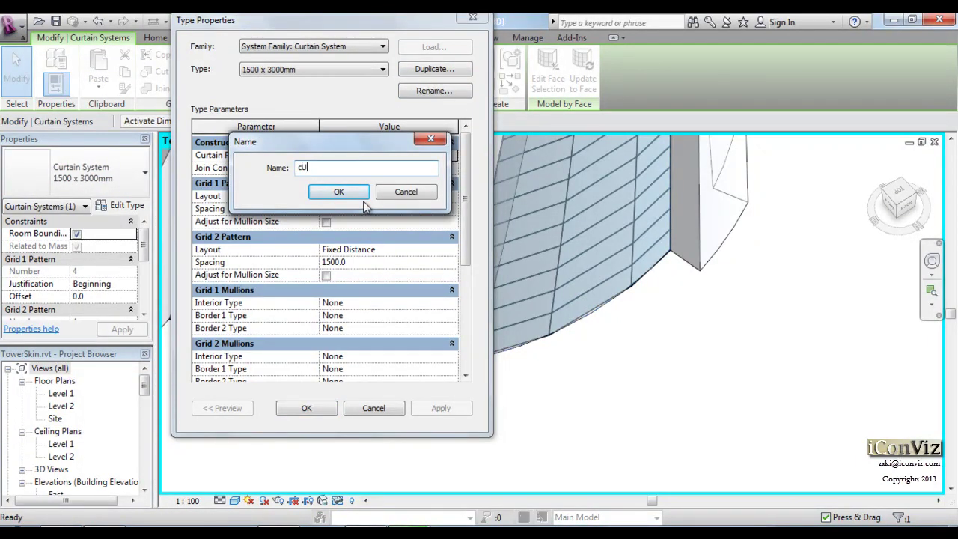
key("Caps_Lock")
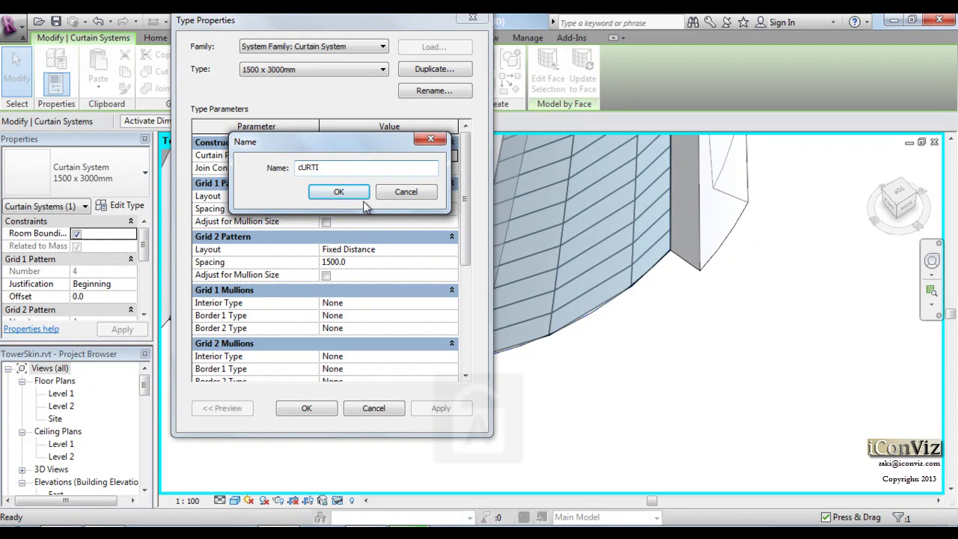
key("BackSpace")
key("BackSpace")
key("BackSpace")
key("BackSpace")
key("BackSpace")
type("CurtainSys-Clumns")
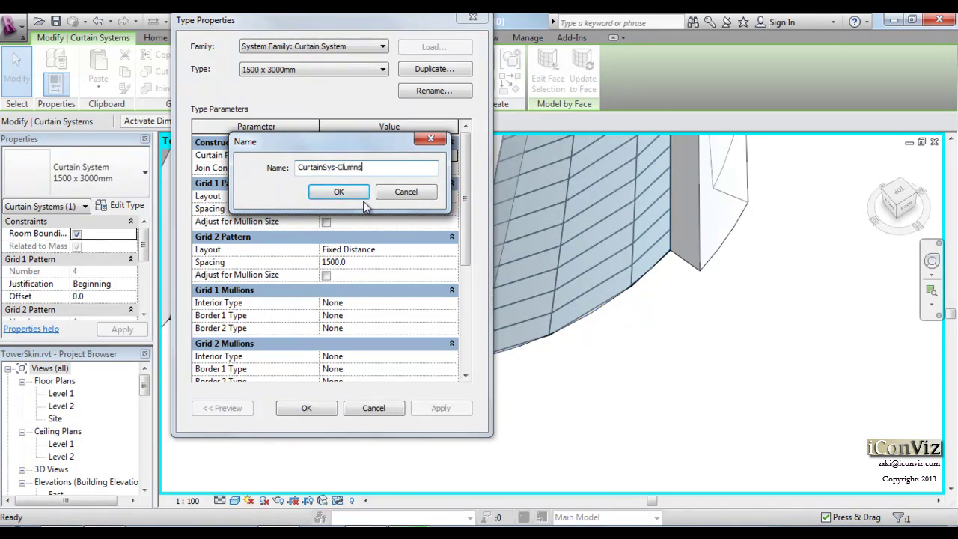
left_click(363, 199)
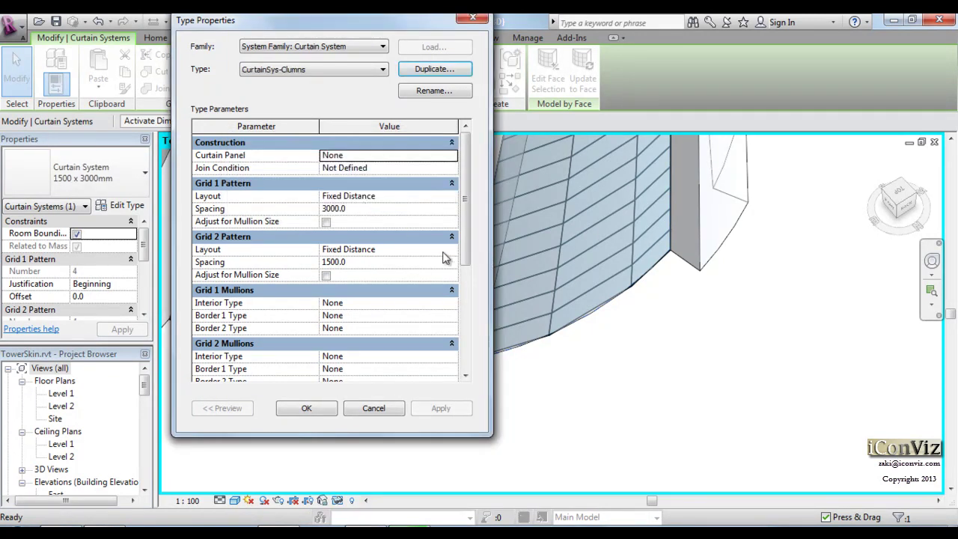
Set its Grid 1 interior mullions to Circular Mullion : 50mm radius.
left_click_drag(465, 240, 465, 267)
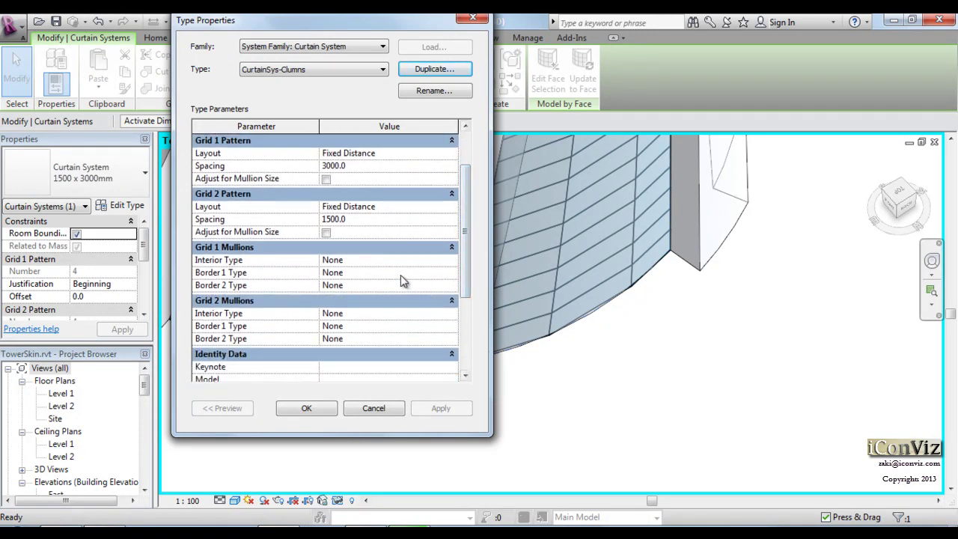
left_click(451, 261)
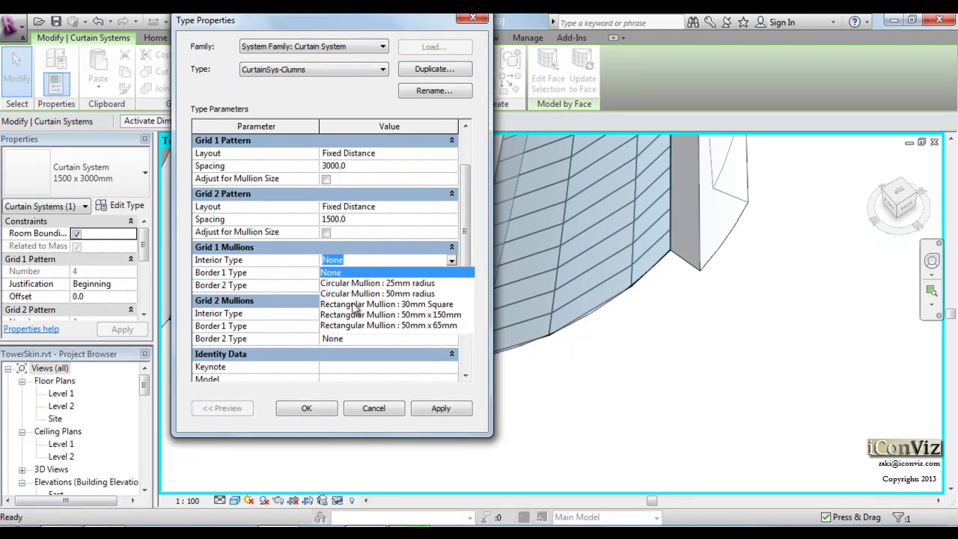
left_click(387, 294)
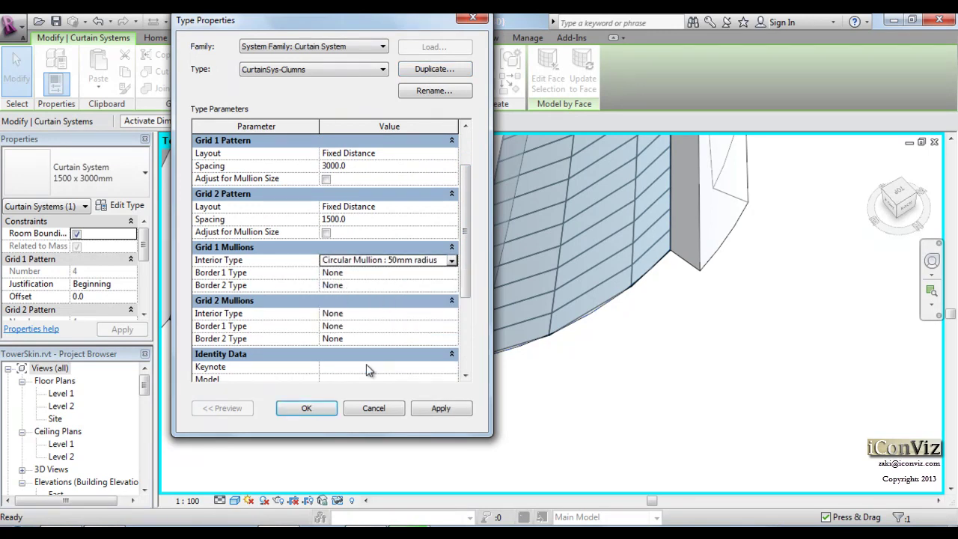
left_click(306, 407)
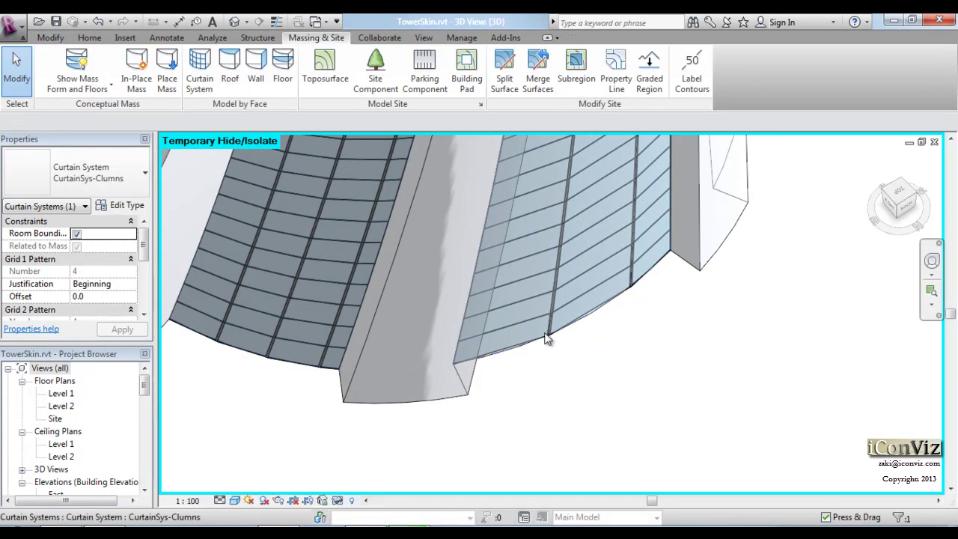
Dock the Project Browser above the Properties panel and select a round mullion.
scroll(557, 339, "up", 2)
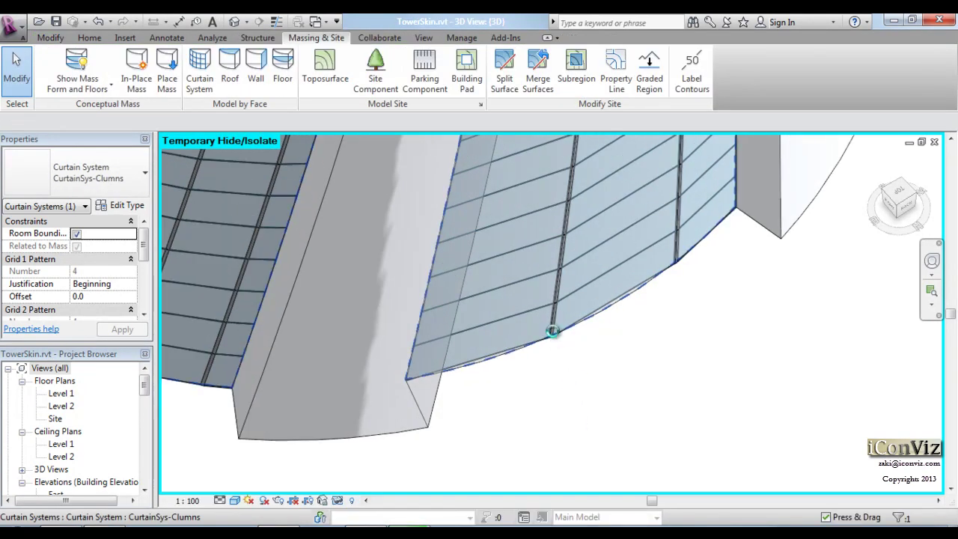
scroll(592, 377, "up", 3)
left_click(592, 377)
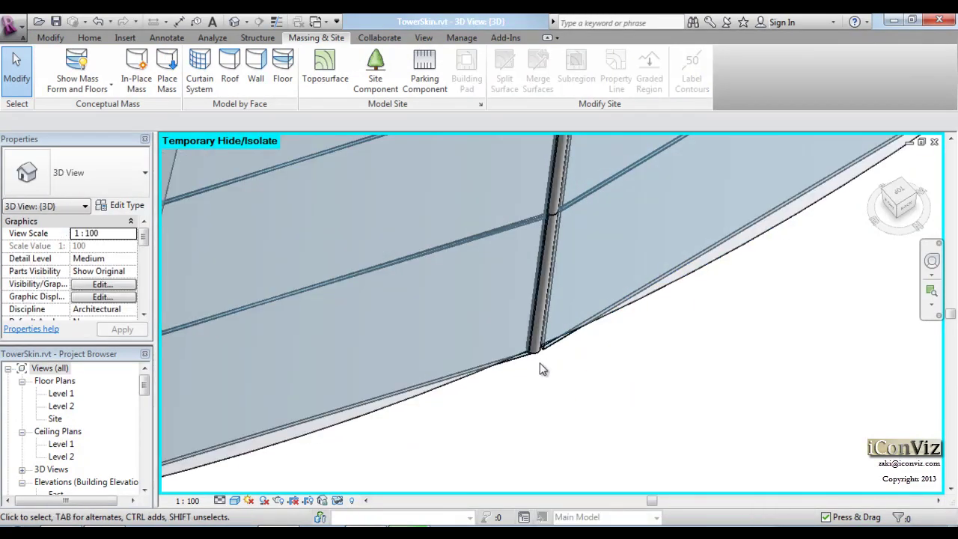
mouse_move(126, 354)
left_mouse_down()
mouse_move(131, 149)
mouse_move(144, 271)
mouse_move(144, 229)
left_mouse_up()
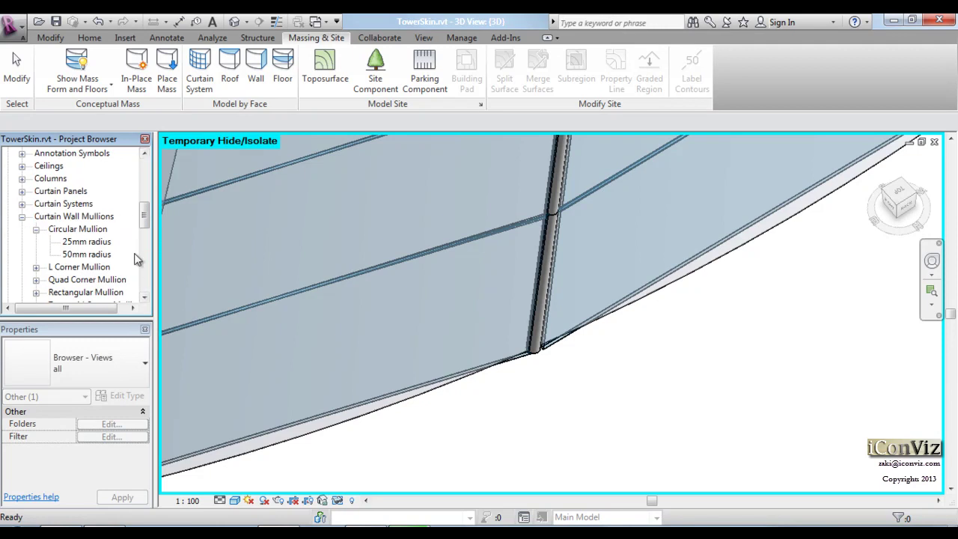
left_click(536, 366)
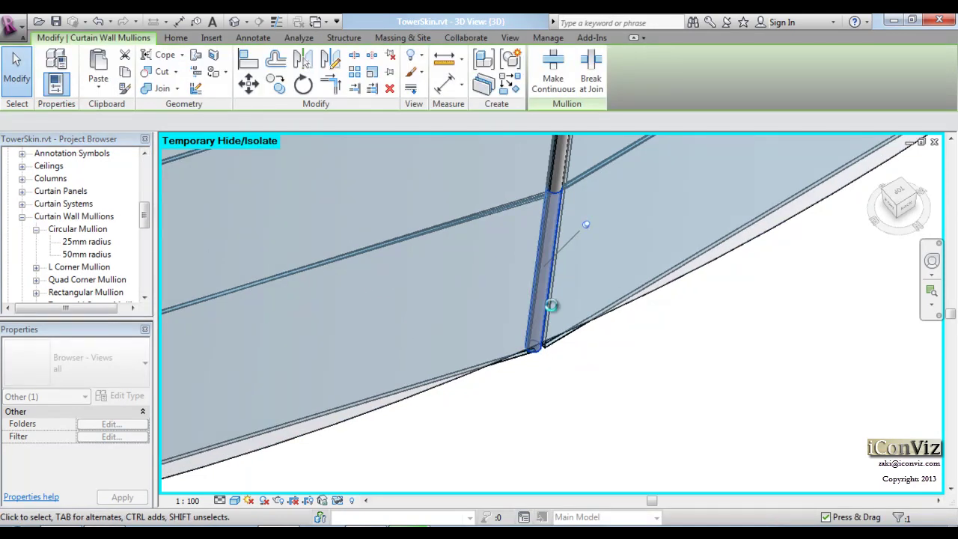
scroll(566, 359, "up", 5)
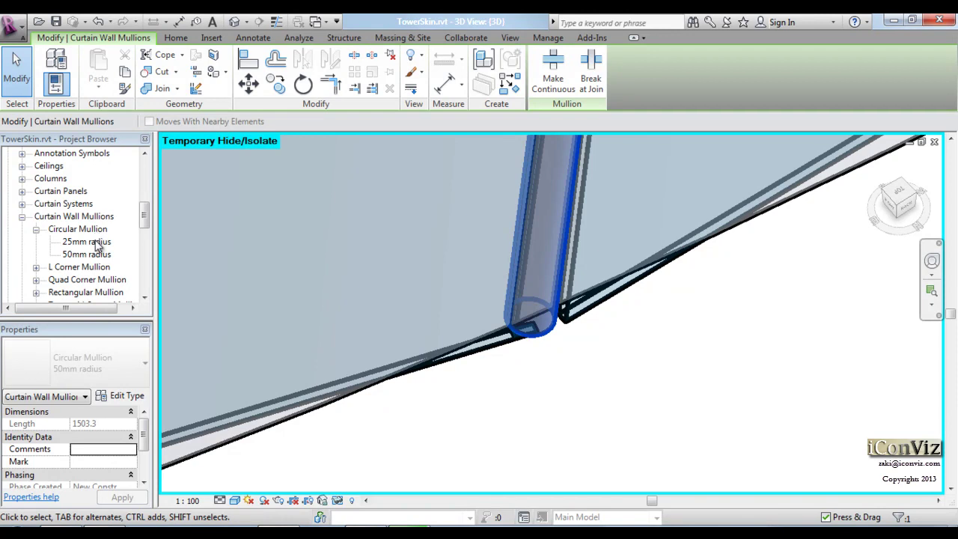
Duplicate Circular Mullion 50mm radius as a new type 1m with Radius 100.
double_click(91, 255)
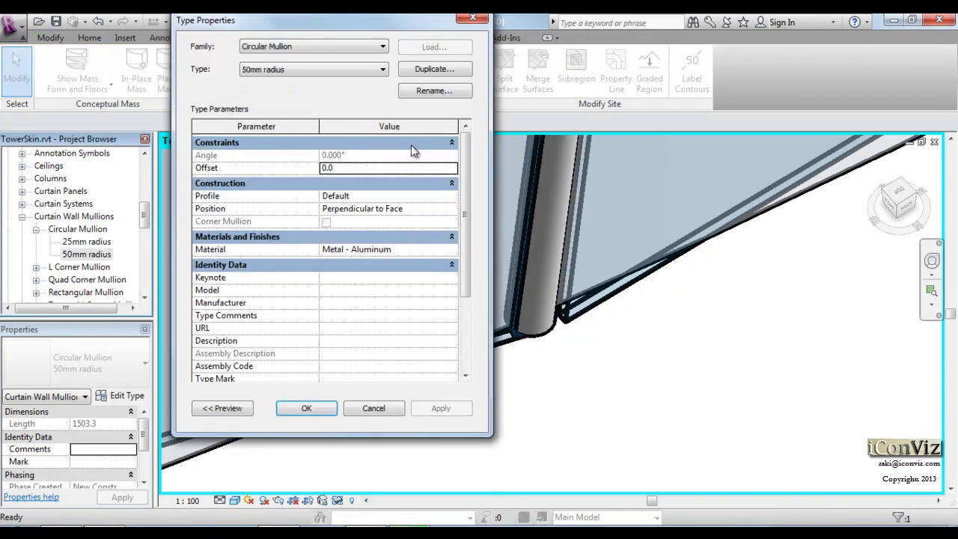
left_click(429, 71)
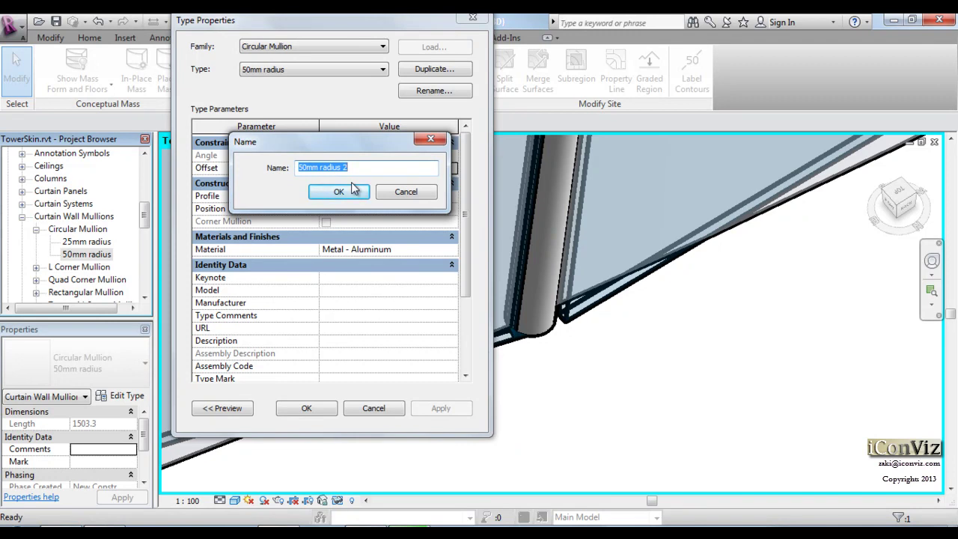
type("1m")
left_click(338, 192)
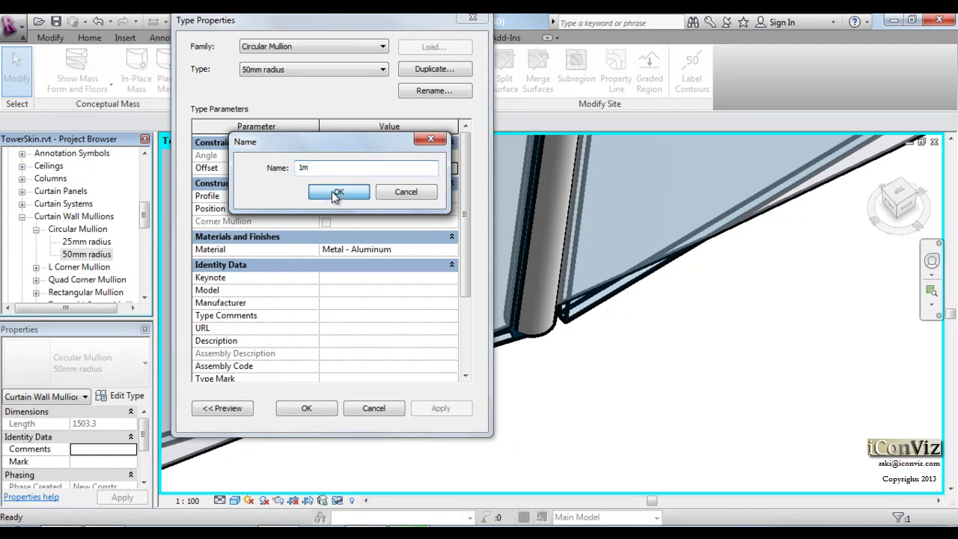
left_click_drag(467, 202, 465, 308)
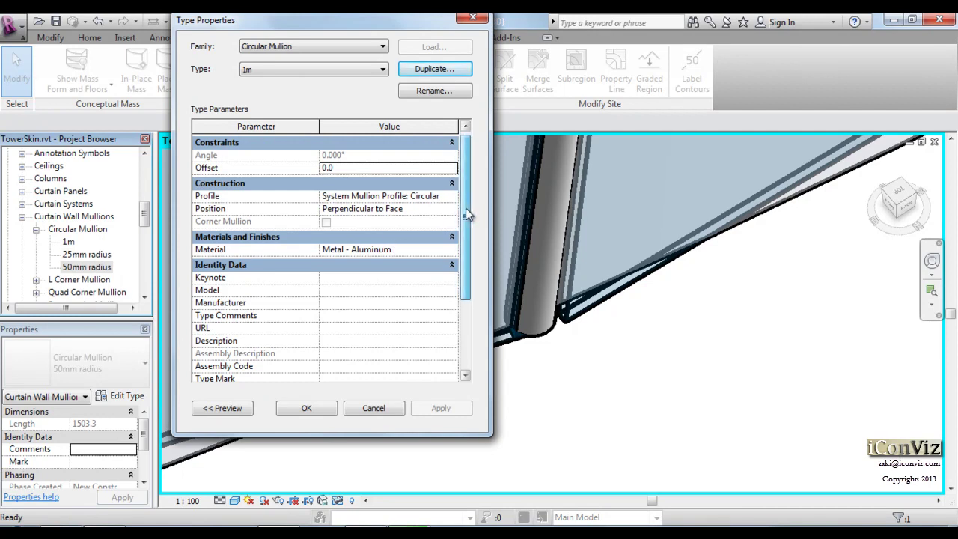
left_click(371, 350)
type("100")
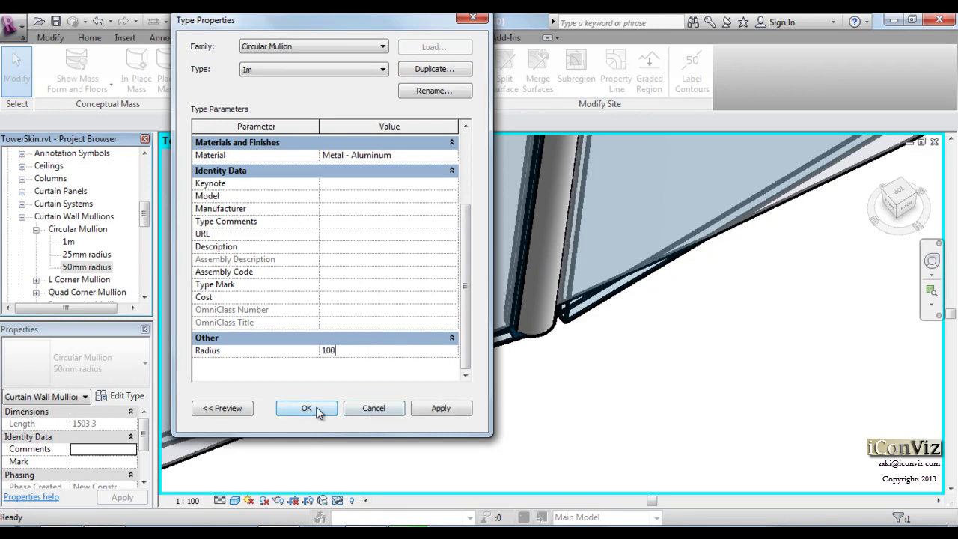
left_click(307, 408)
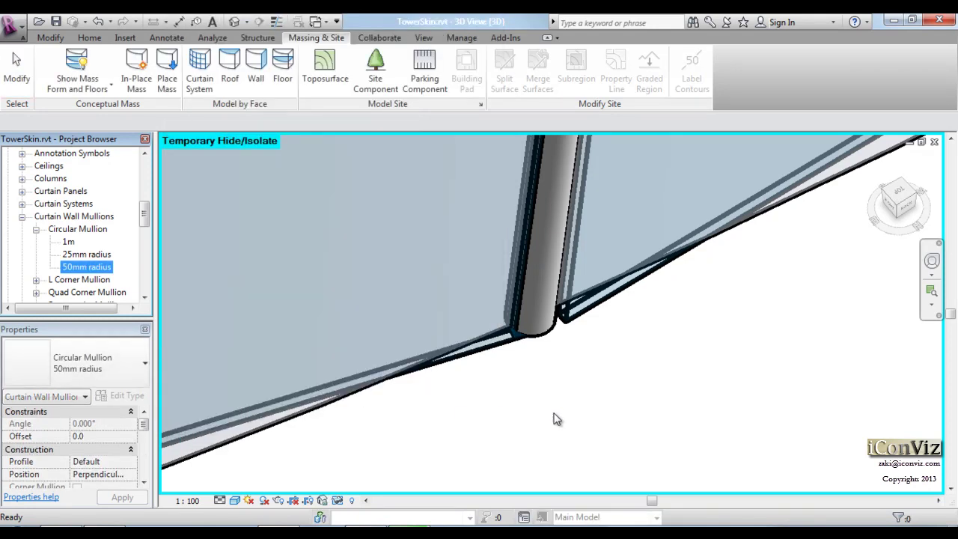
Select the column curtain system and move the Properties panel back above the browser.
left_click(483, 353)
scroll(521, 414, "down", 2)
scroll(519, 412, "down", 2)
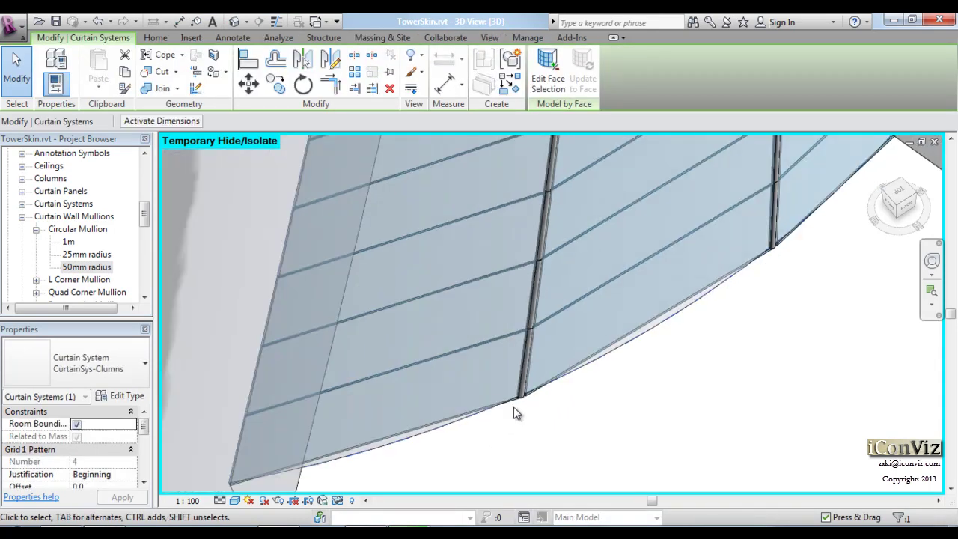
left_click_drag(116, 339, 94, 166)
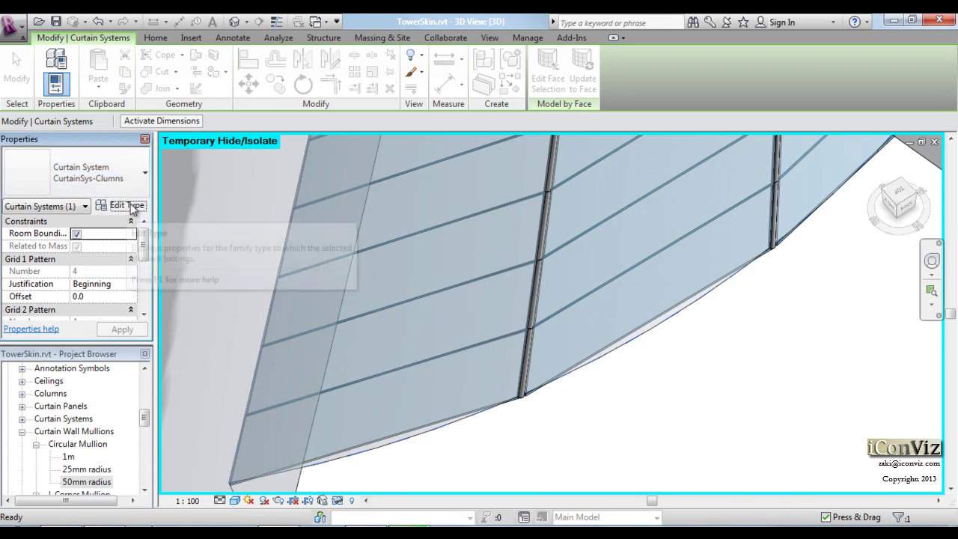
Switch CurtainSys-Clumns Grid 1 interior mullions to Circular Mullion : 1m.
left_click(127, 206)
left_click(455, 308)
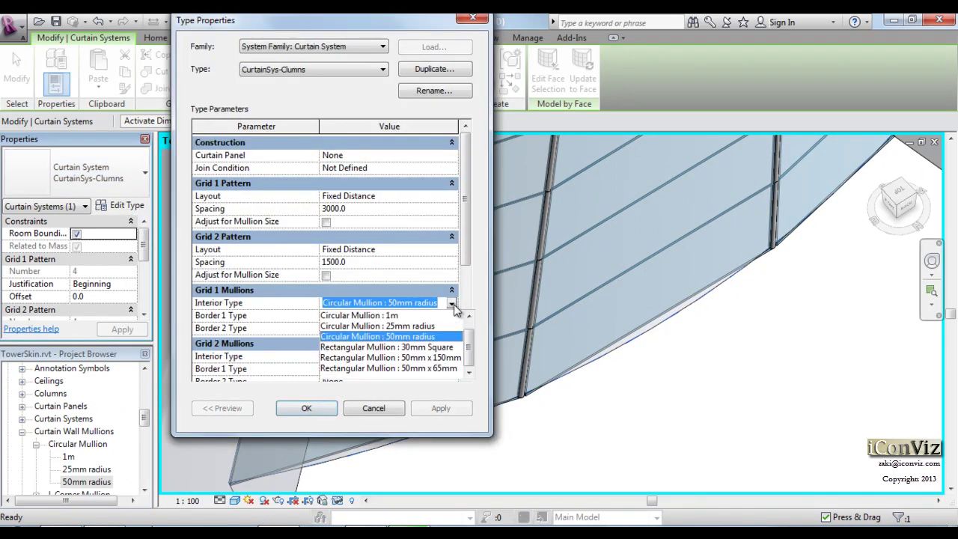
left_click(322, 407)
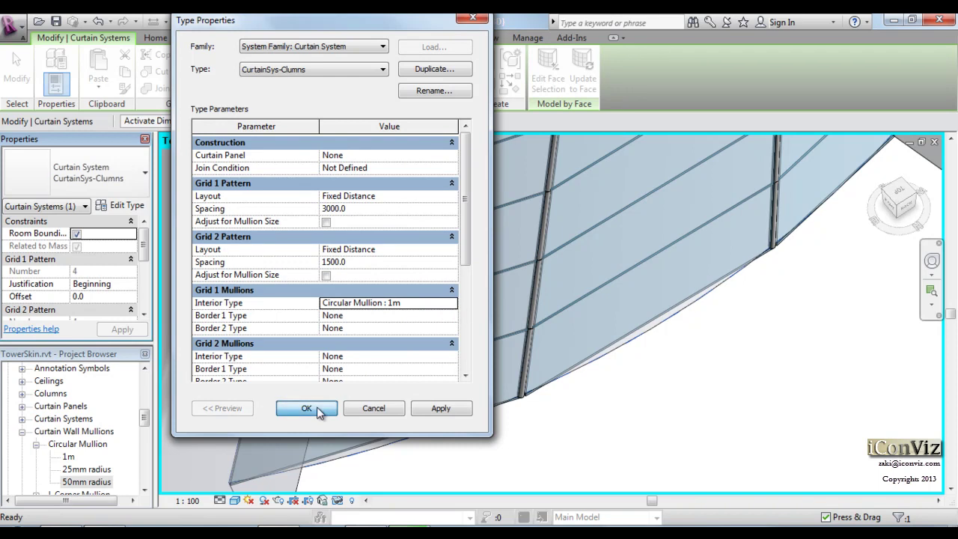
left_click(630, 411)
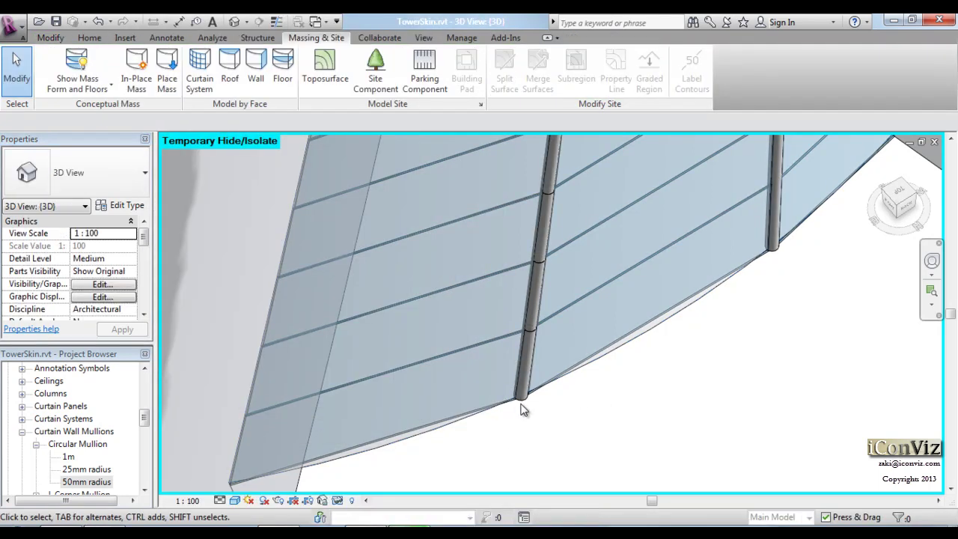
Zoom and orbit to inspect the thicker round mullions on the core face.
scroll(522, 409, "up", 2)
scroll(516, 419, "down", 3)
scroll(516, 428, "down", 3)
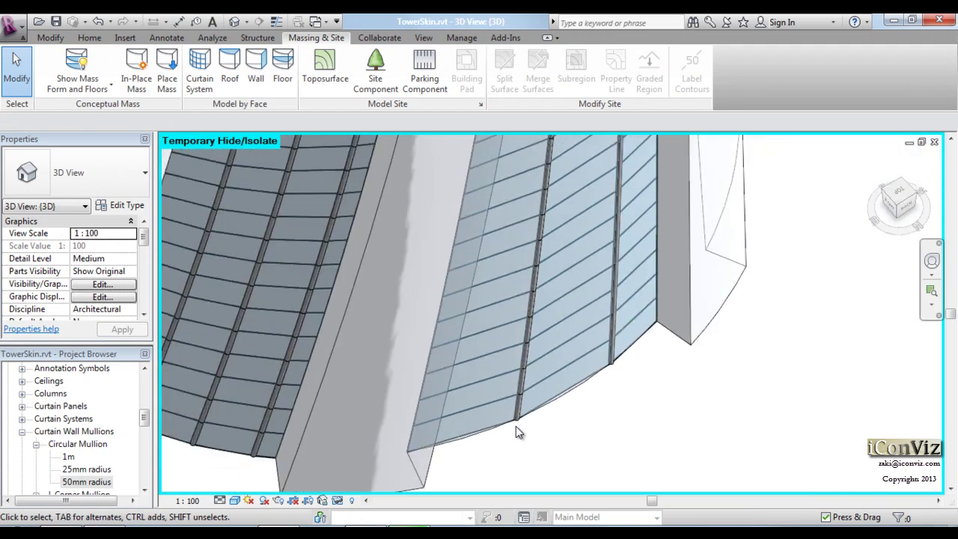
scroll(515, 431, "down", 2)
scroll(516, 432, "down", 1)
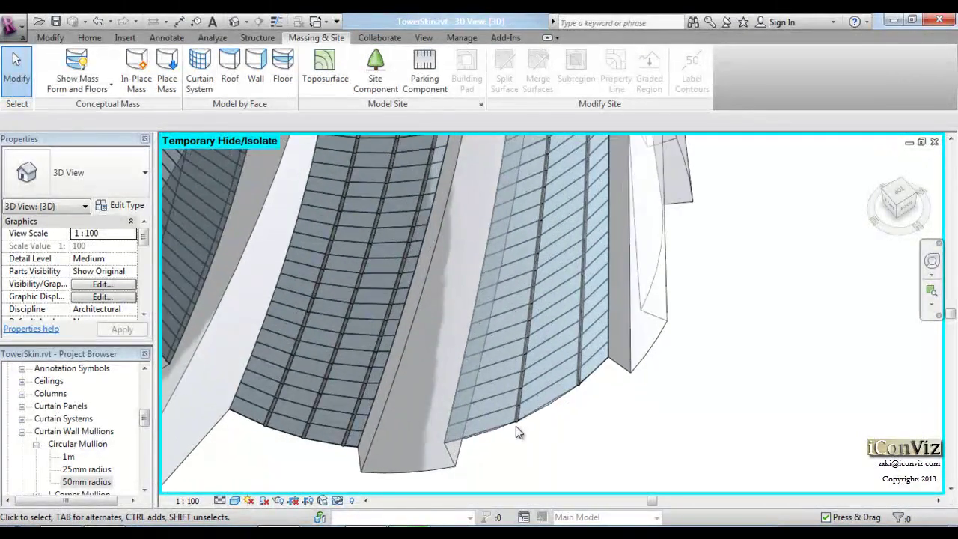
mouse_move(664, 430)
middle_mouse_down("shift")
mouse_move(705, 436)
mouse_move(574, 438)
mouse_move(587, 447)
middle_mouse_up("shift")
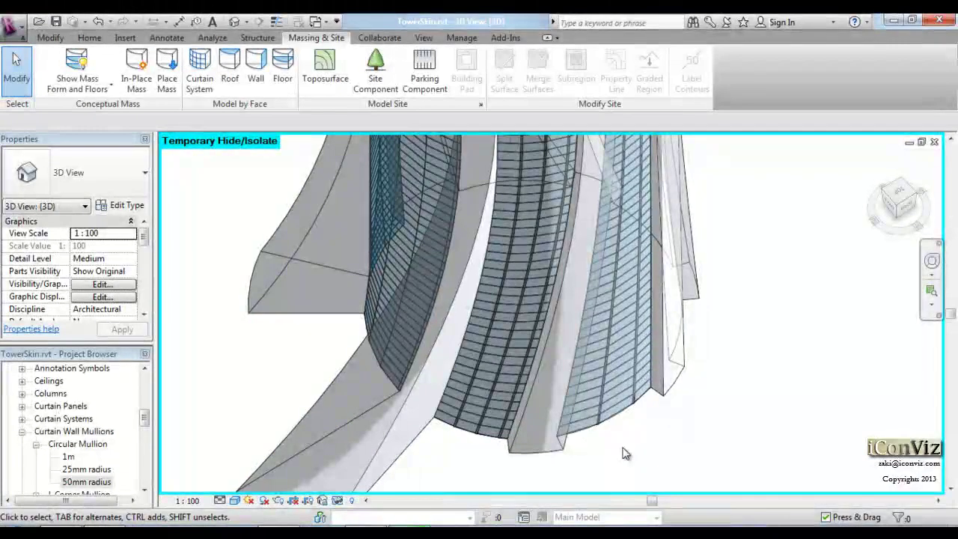
scroll(591, 444, "up", 2)
scroll(610, 437, "up", 1)
scroll(628, 423, "up", 2)
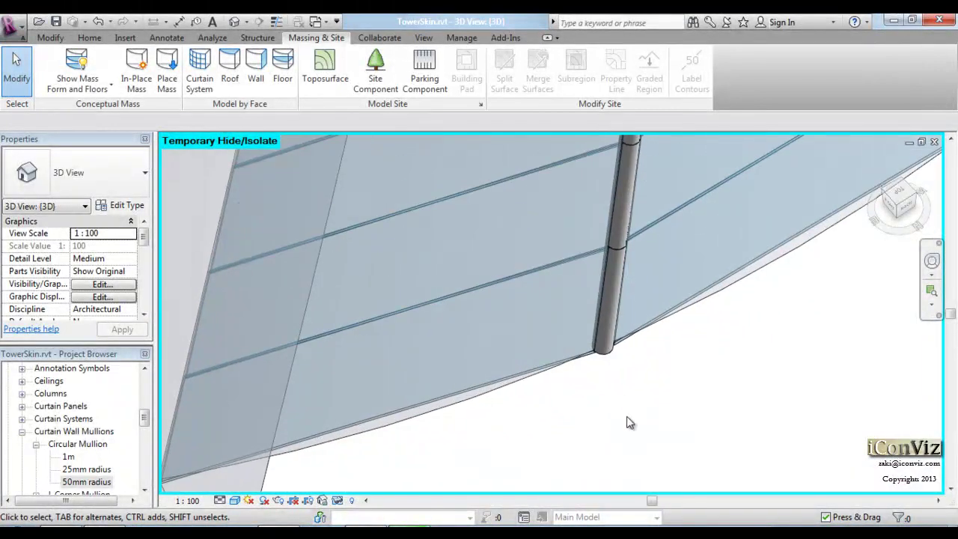
Rename the 1m circular mullion type to 1.5m.
left_click(84, 482)
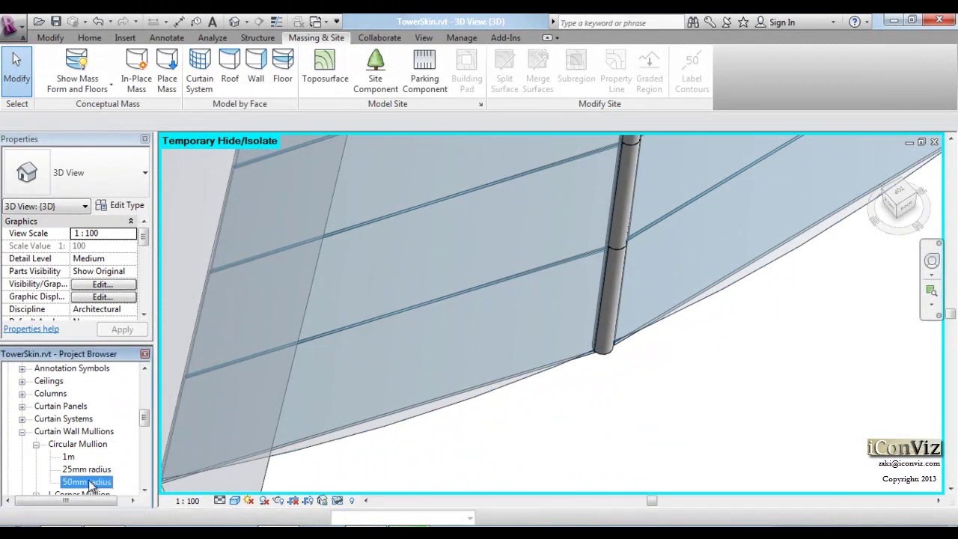
double_click(68, 456)
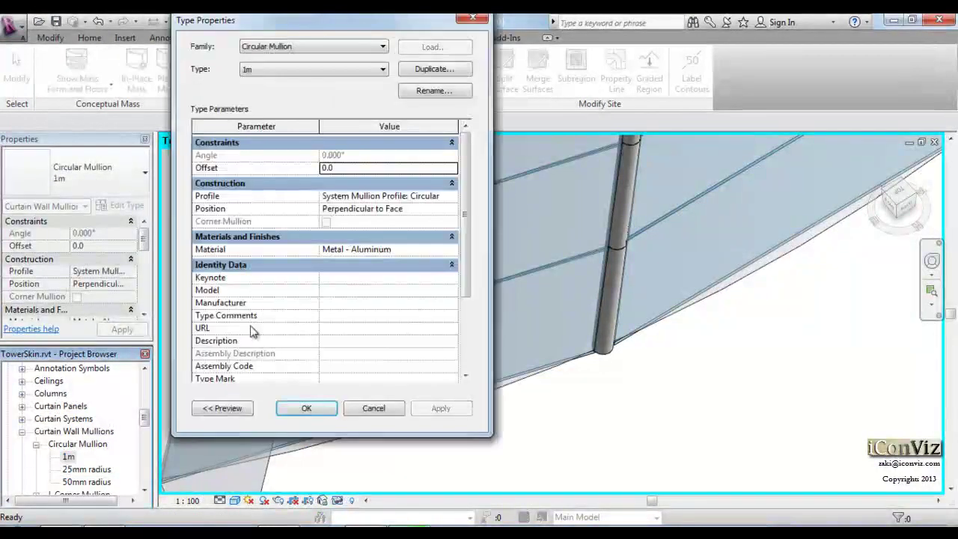
left_click(433, 91)
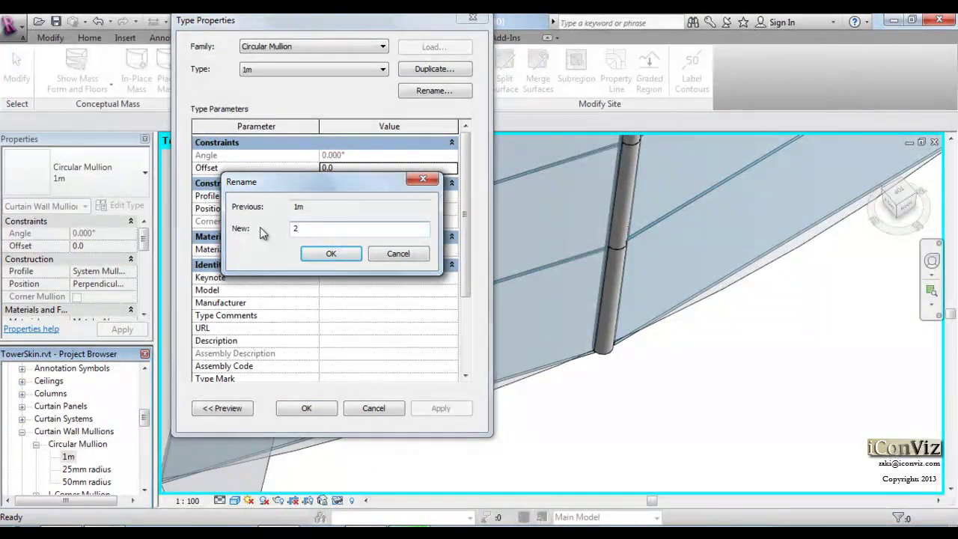
type("2")
left_click(331, 254)
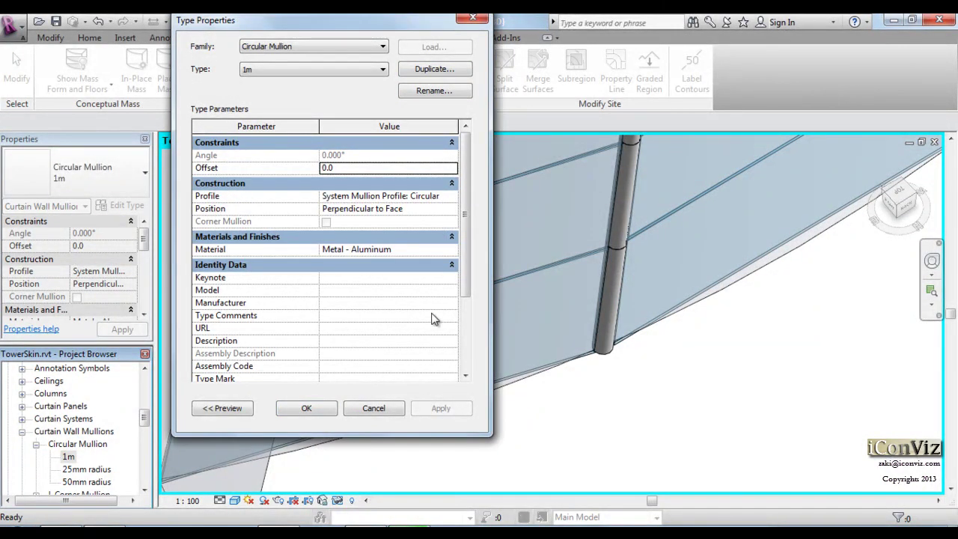
Set its Radius to 150 and zoom out to see the thicker mullions.
scroll(359, 357, "down", 3)
left_click(358, 351)
left_click(358, 350)
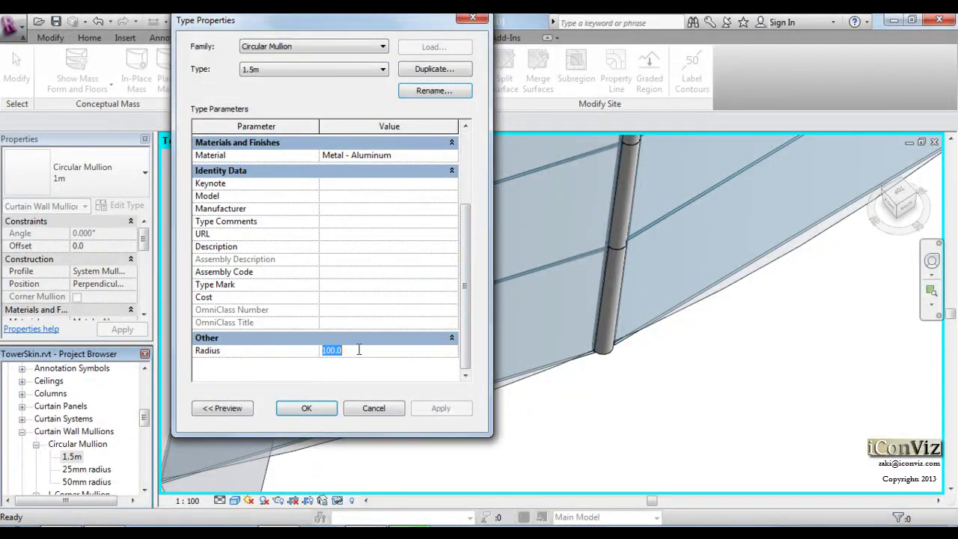
type("150")
left_click(320, 408)
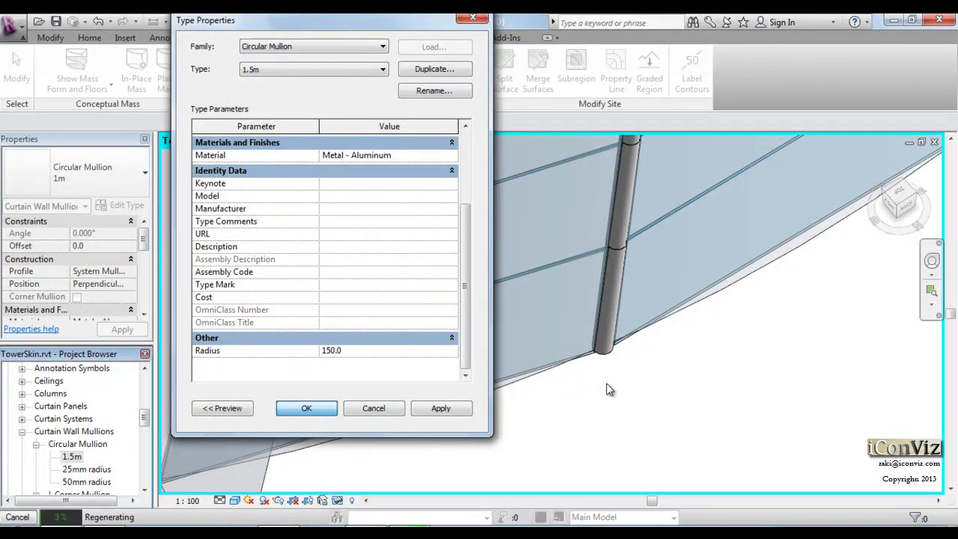
scroll(534, 430, "down", 2)
scroll(474, 429, "down", 2)
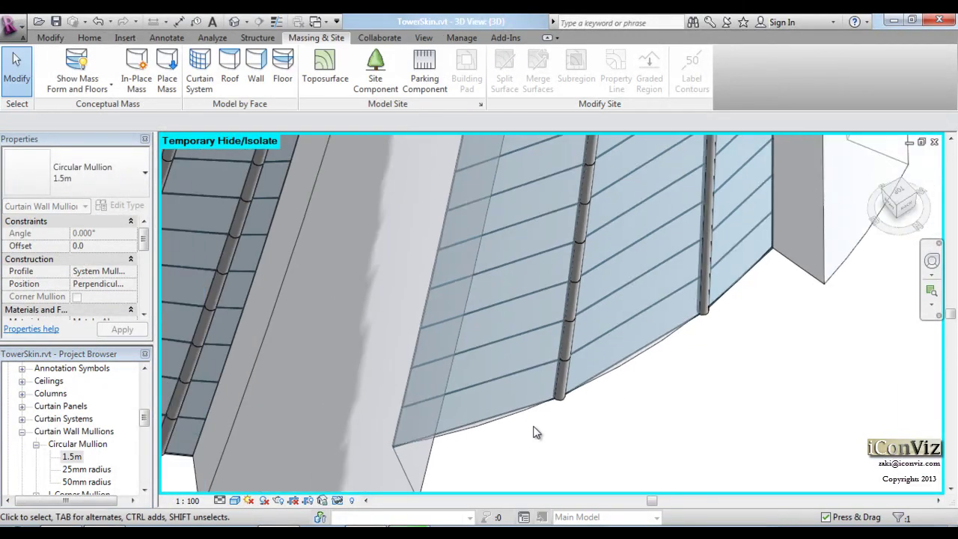
scroll(597, 433, "down", 2)
scroll(596, 432, "down", 2)
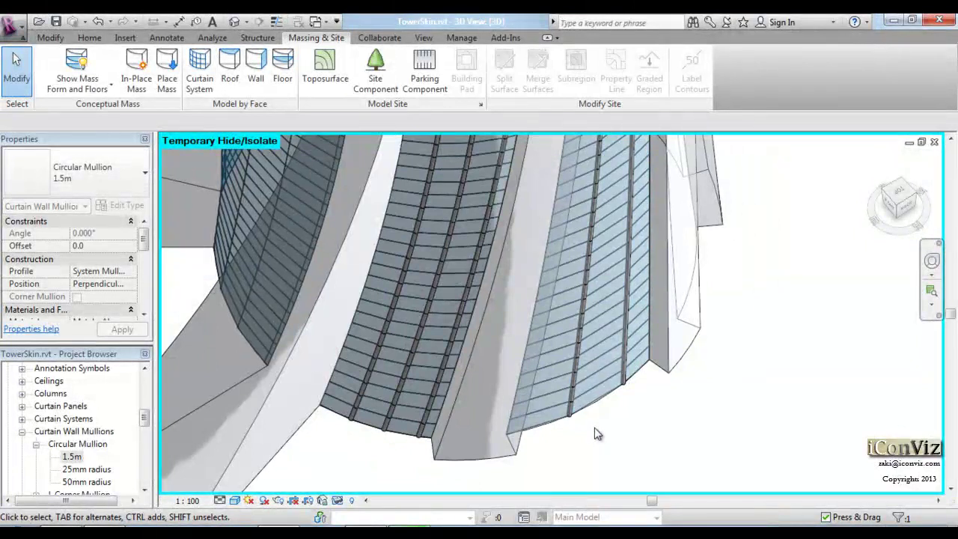
scroll(596, 433, "down", 1)
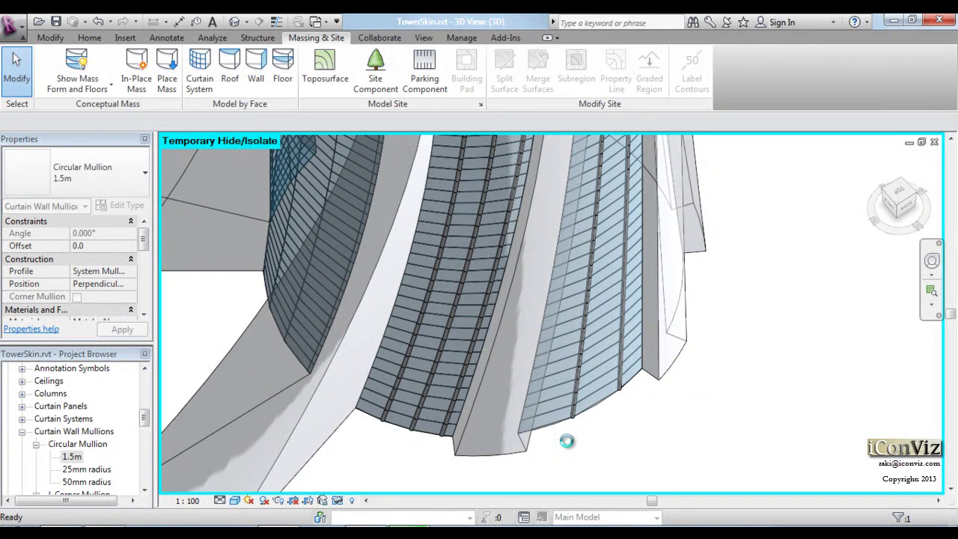
mouse_move(567, 440)
middle_mouse_down("shift")
mouse_move(493, 439)
mouse_move(392, 362)
middle_mouse_up("shift")
scroll(392, 361, "up", 2)
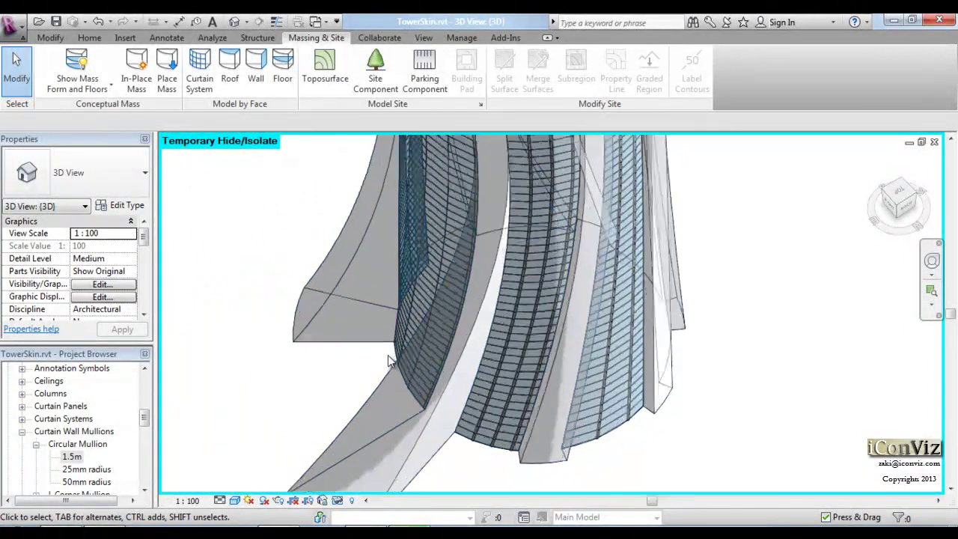
scroll(395, 358, "up", 3)
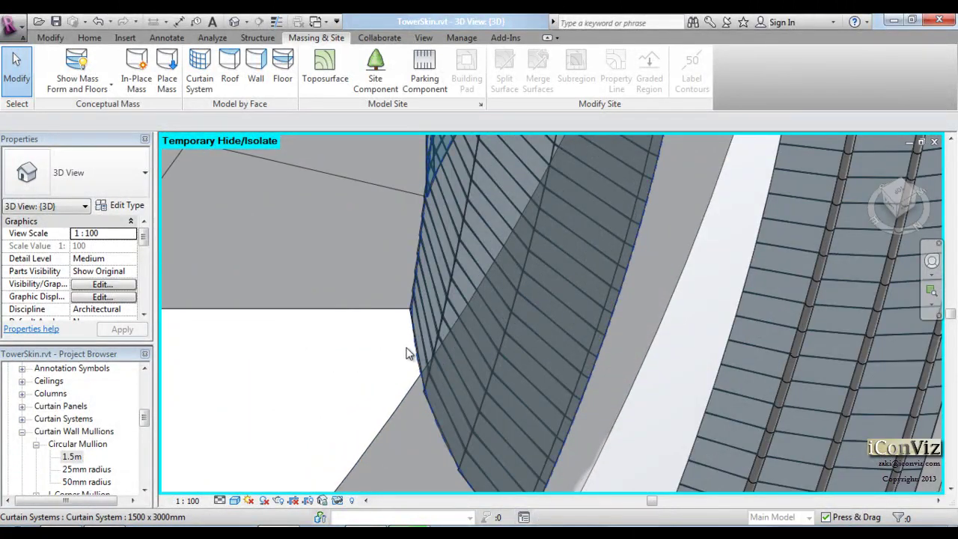
left_click(414, 347)
scroll(356, 346, "down", 2)
scroll(355, 346, "down", 3)
mouse_move(406, 391)
middle_mouse_down("shift")
mouse_move(474, 406)
mouse_move(553, 406)
mouse_move(498, 398)
middle_mouse_up("shift")
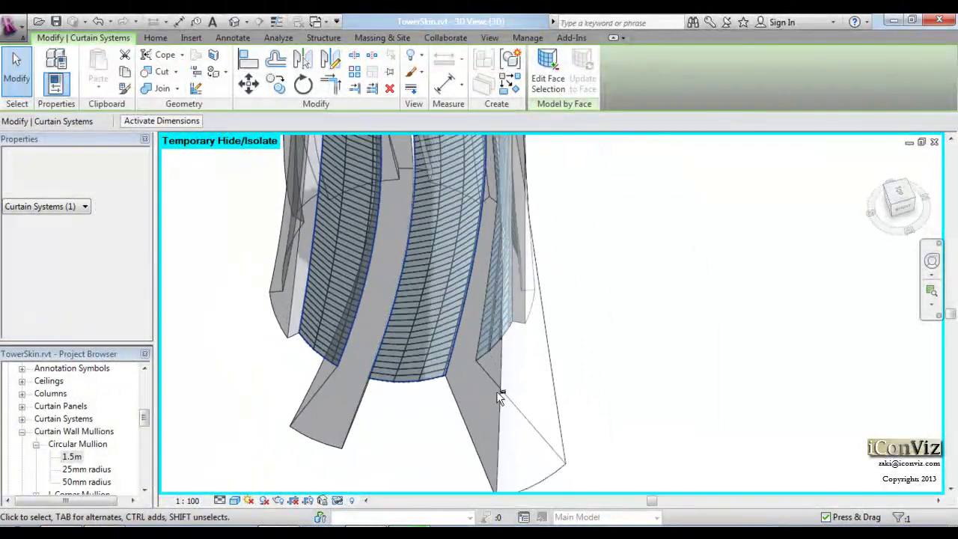
left_click(124, 181)
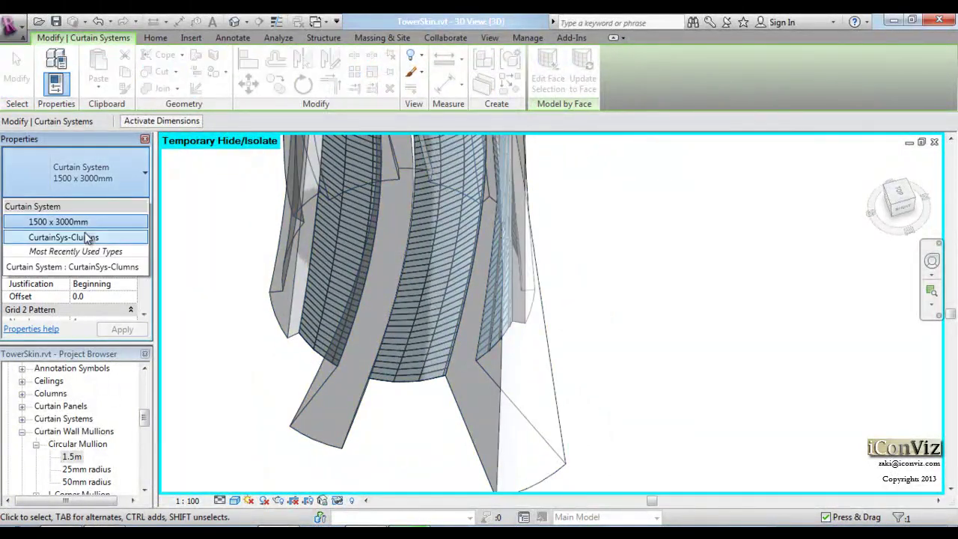
left_click(441, 432)
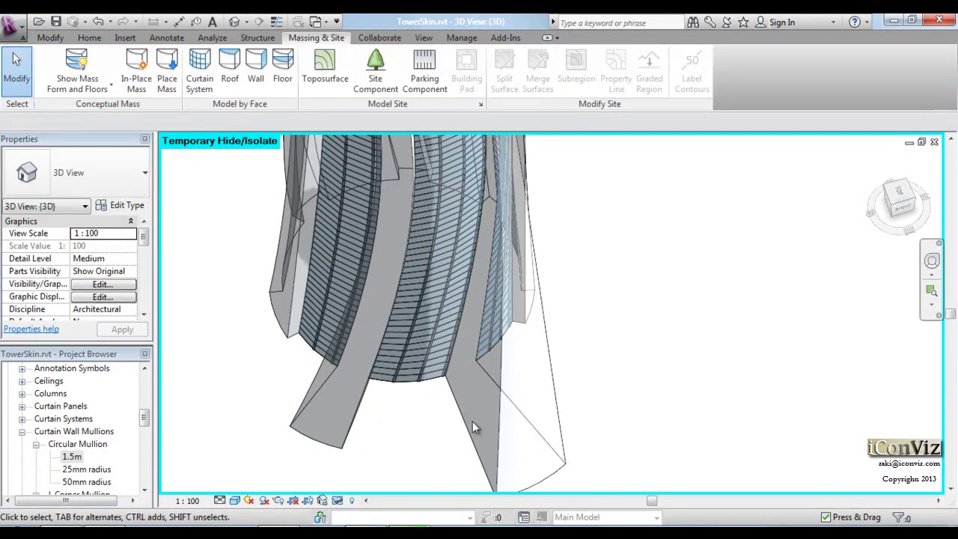
scroll(395, 392, "up", 2)
scroll(395, 391, "up", 3)
scroll(425, 406, "up", 3)
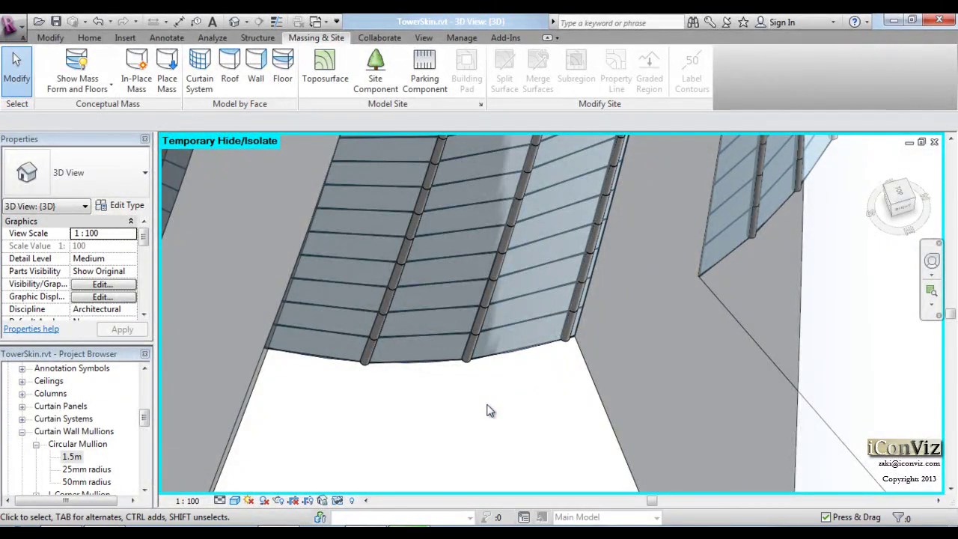
scroll(486, 410, "down", 3)
scroll(448, 400, "down", 2)
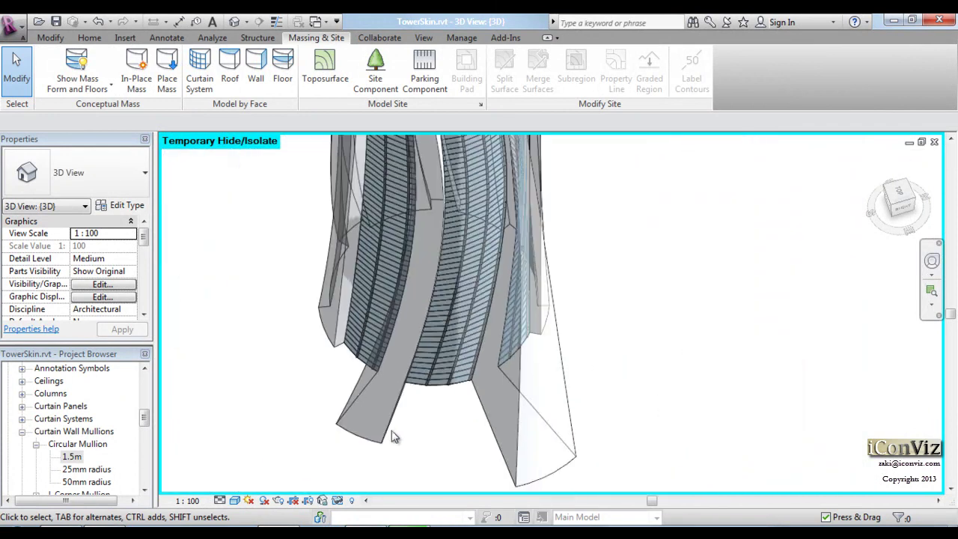
scroll(345, 456, "down", 3)
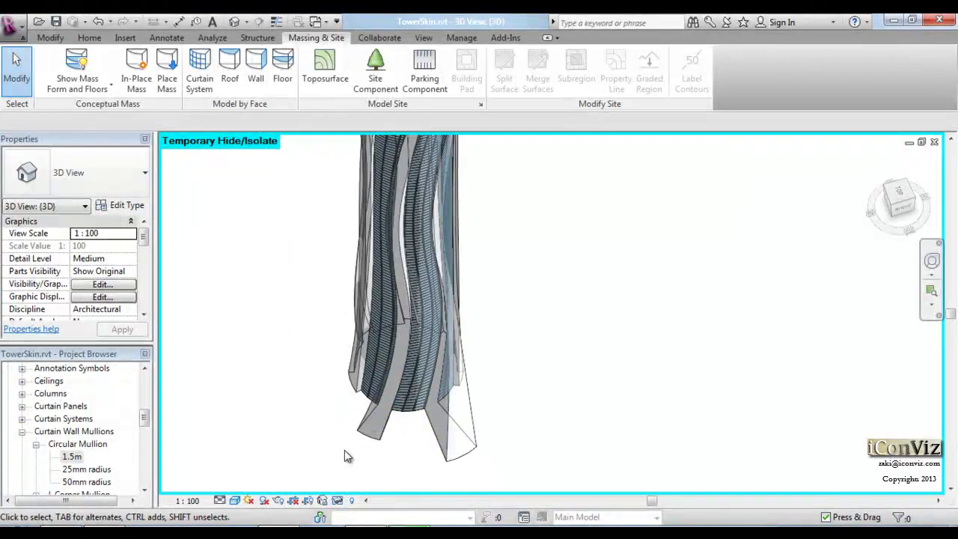
scroll(346, 457, "down", 2)
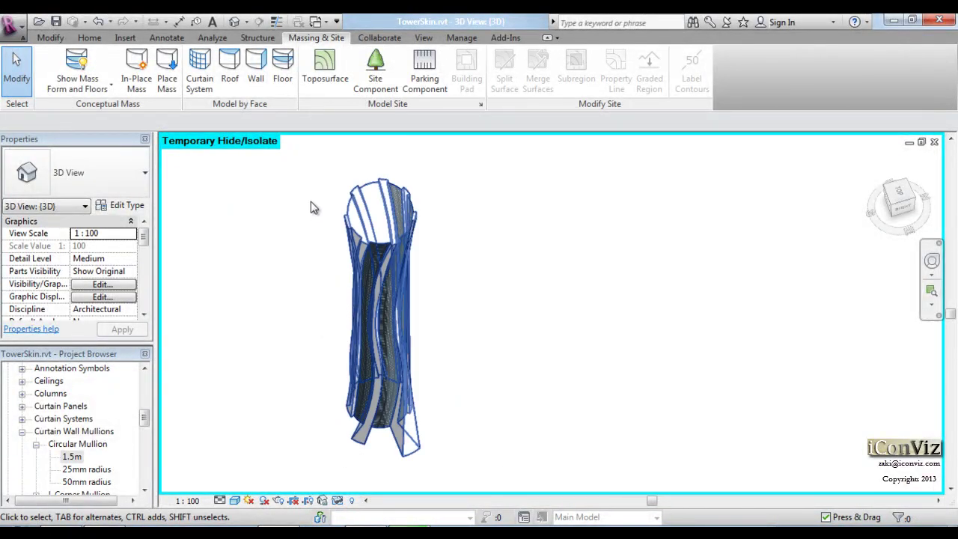
Box-select the tower and filter the selection down to its 1812 Curtain Panels.
mouse_move(311, 156)
left_mouse_down()
mouse_move(433, 305)
mouse_move(498, 458)
left_mouse_up()
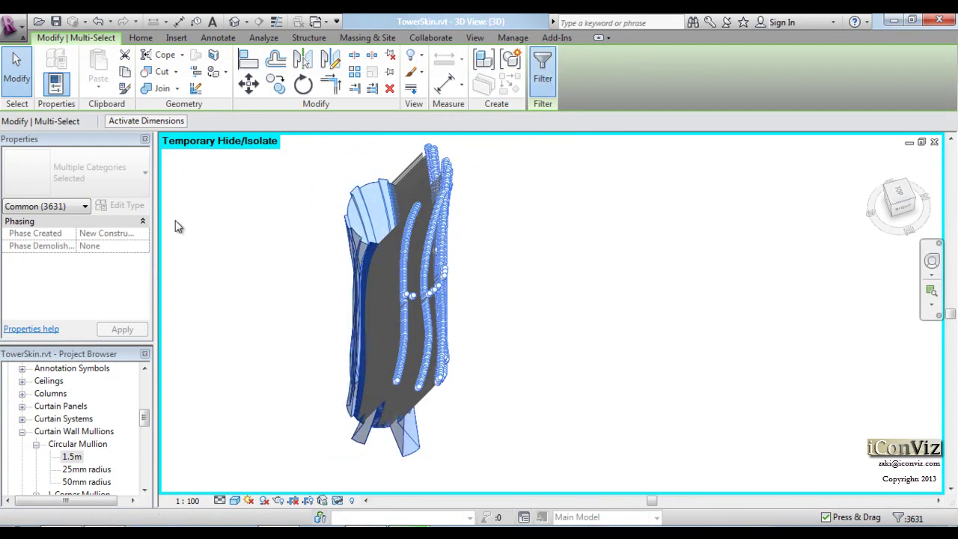
left_click(542, 84)
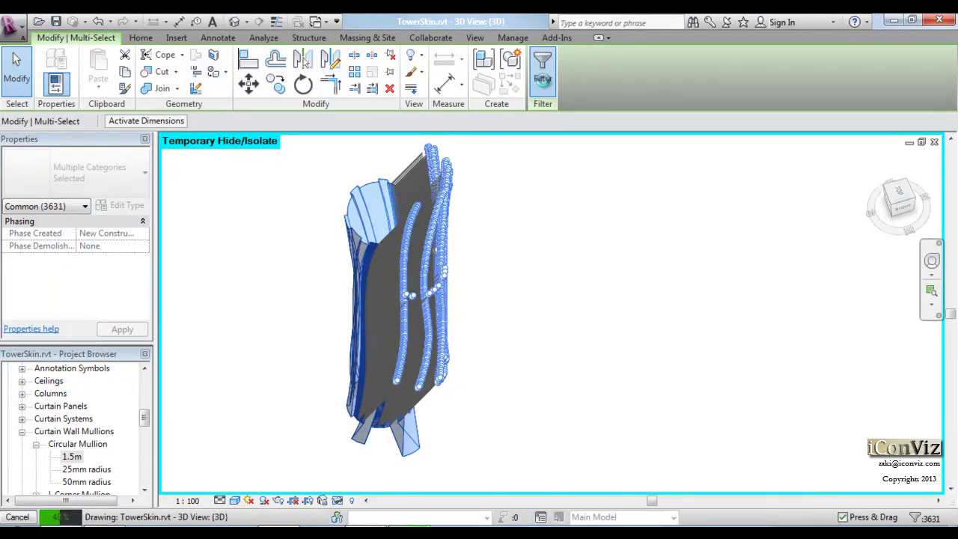
left_click(217, 95)
left_click(24, 71)
left_click(131, 269)
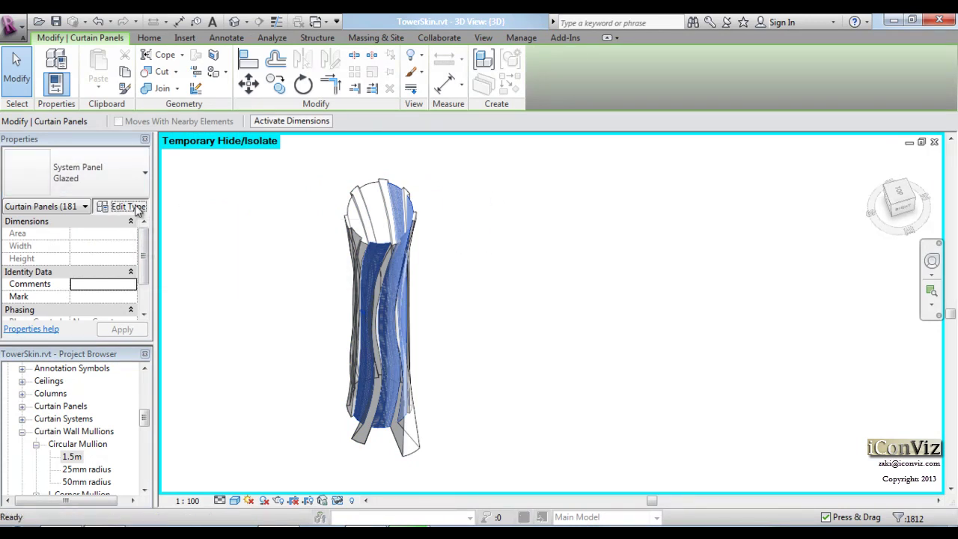
Duplicate the Glazed panel type as HiddenPanels and set its Type Mark to hidden.
left_click(122, 205)
left_click(442, 72)
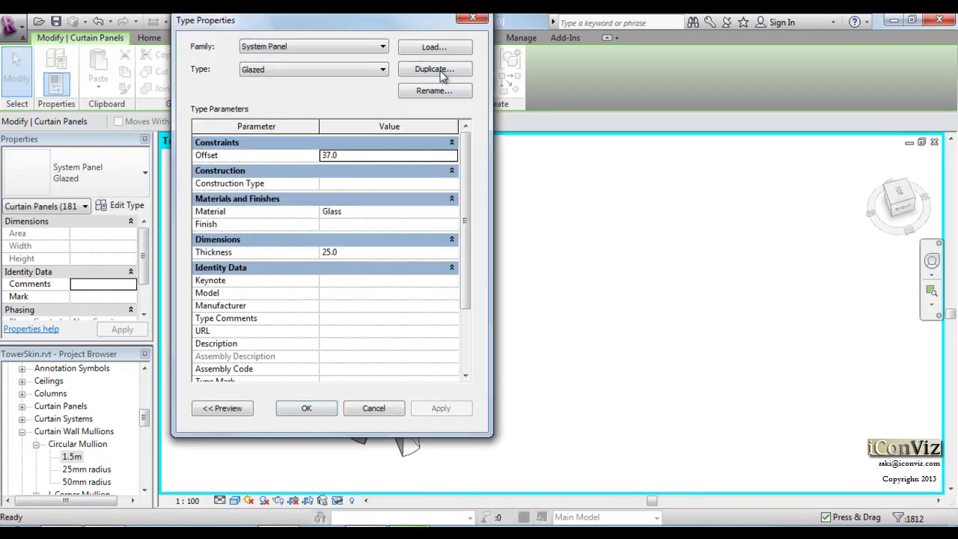
left_click(360, 167)
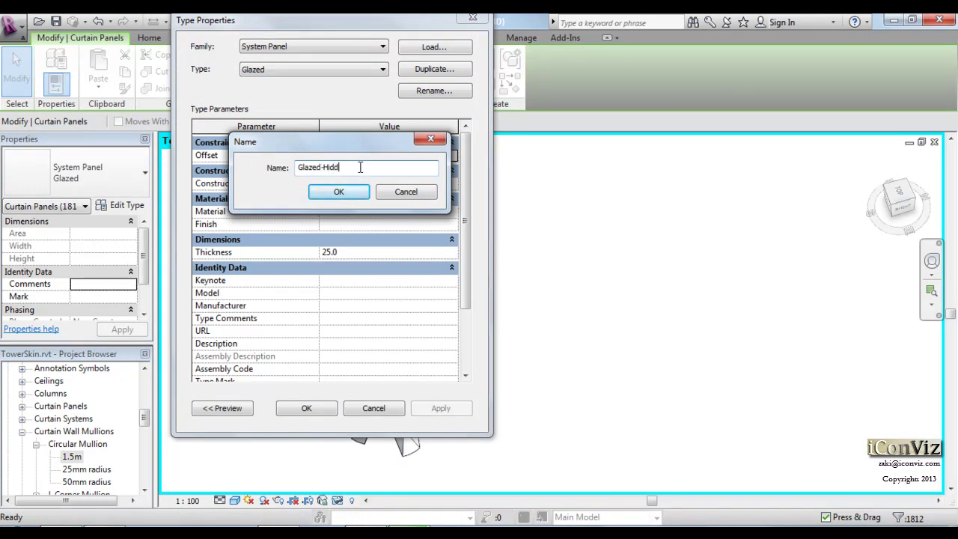
key("BackSpace")
key("BackSpace")
key("BackSpace")
type("Hidde")
left_click(350, 193)
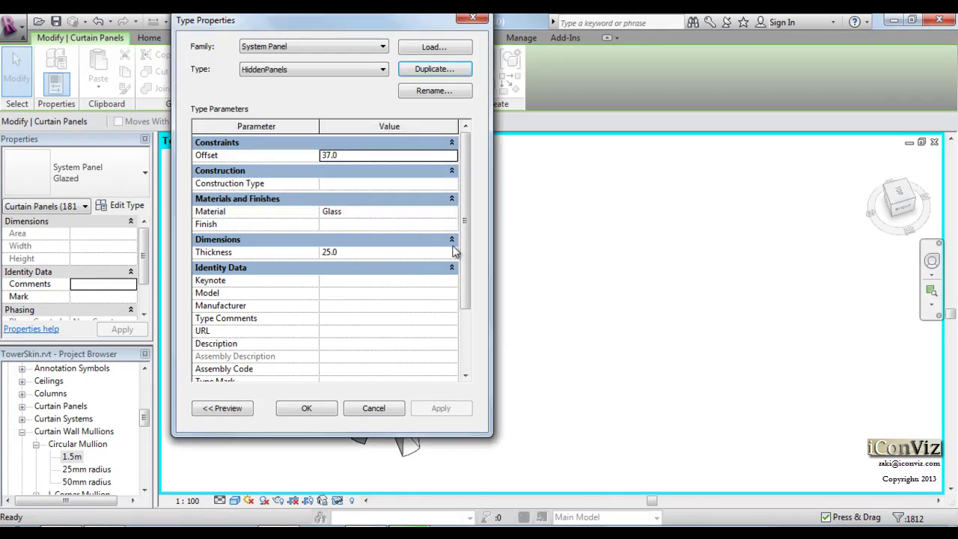
left_click_drag(466, 238, 468, 286)
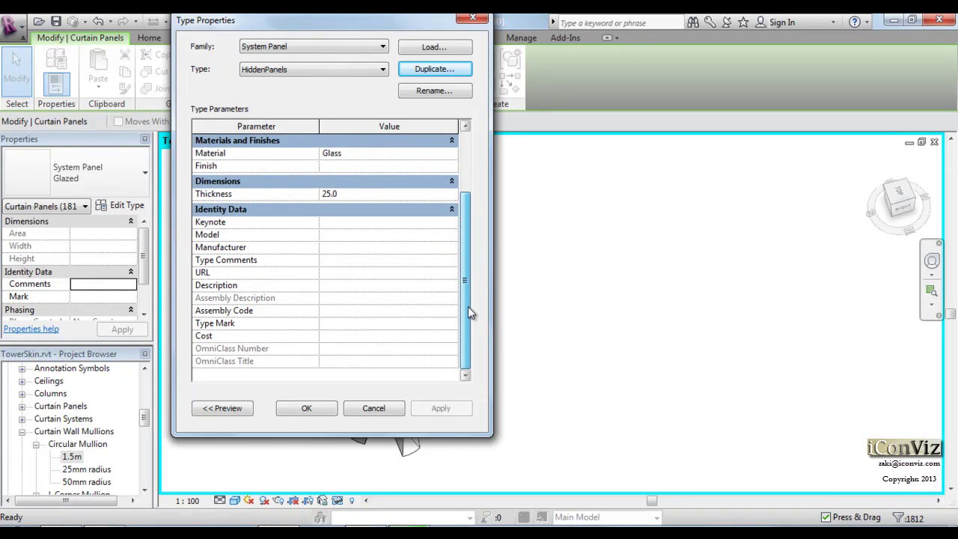
left_click(359, 324)
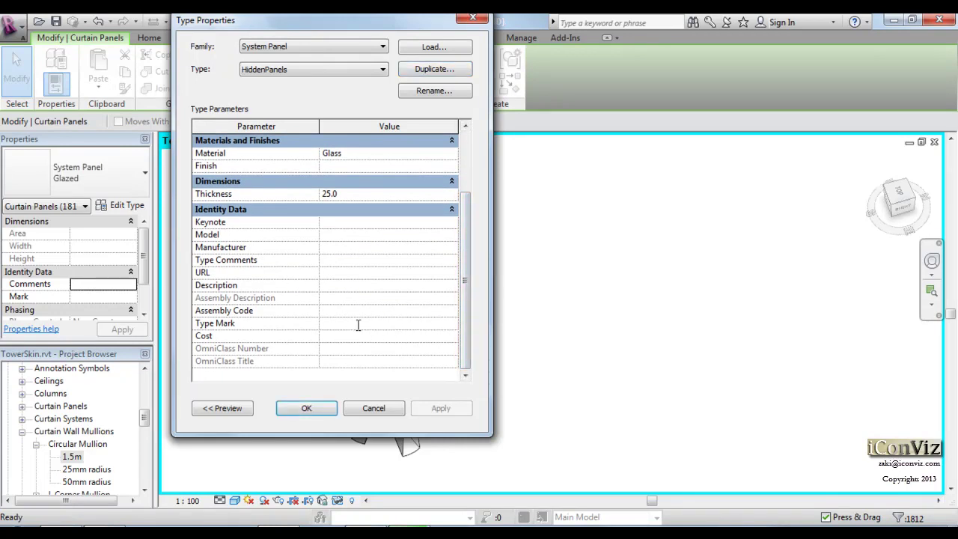
type("hidden")
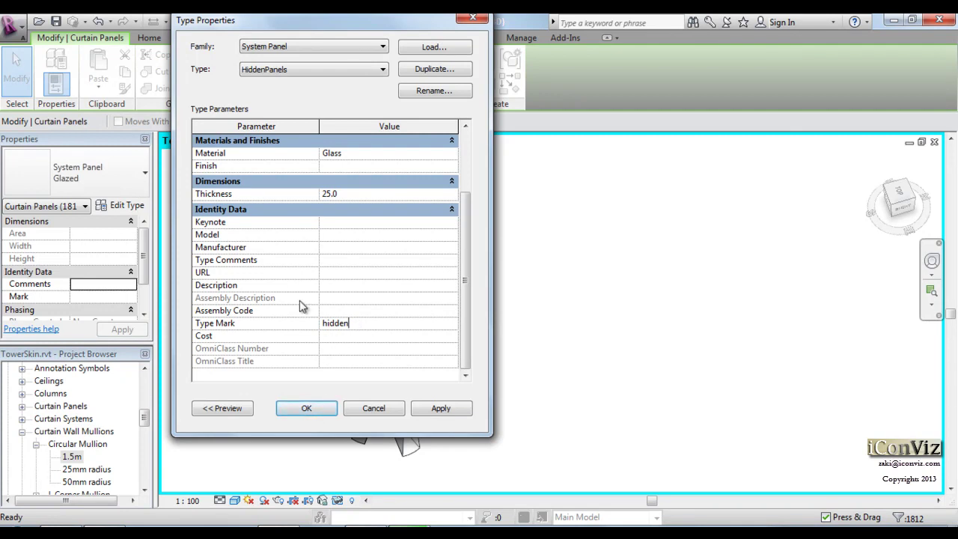
left_click(322, 410)
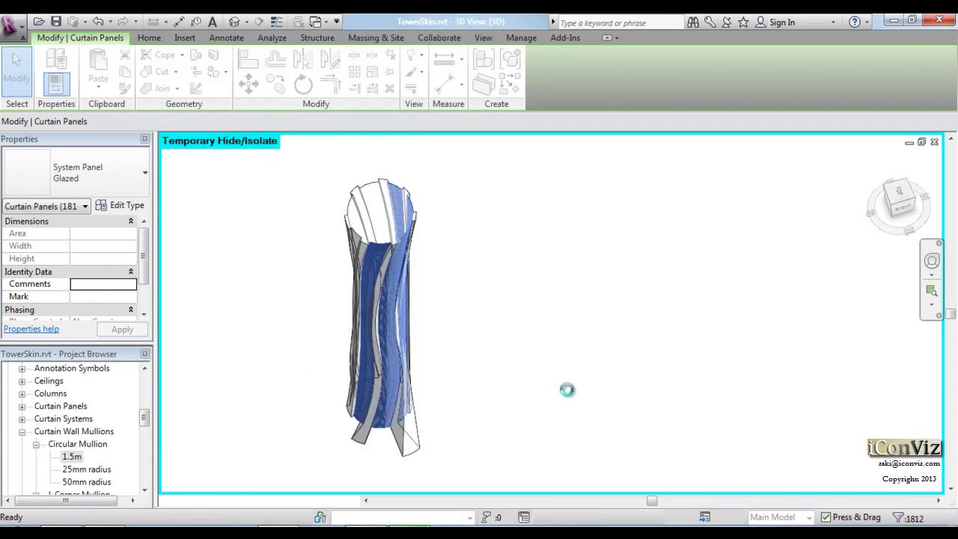
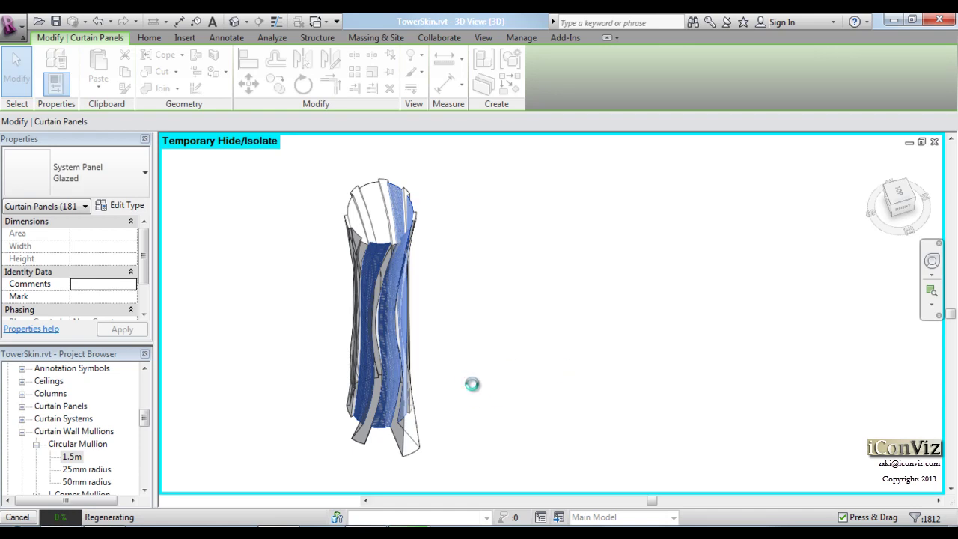
Finish the HiddenPanels type change and select the panels and mullions along the tower's base.
key("Escape")
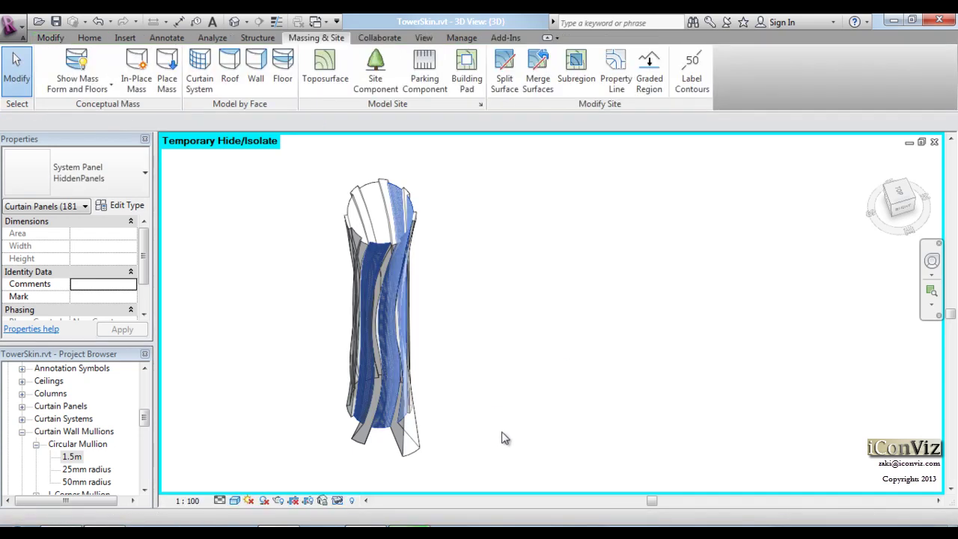
scroll(377, 441, "up", 3)
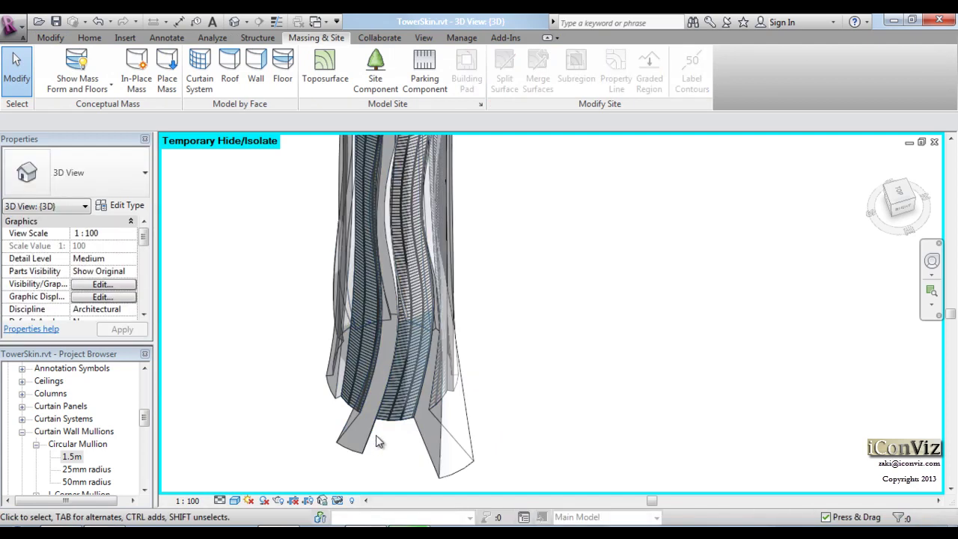
scroll(403, 416, "up", 2)
scroll(403, 416, "up", 2)
scroll(403, 416, "up", 2)
mouse_move(401, 411)
left_mouse_down()
mouse_move(489, 347)
mouse_move(470, 361)
mouse_move(457, 395)
left_mouse_up()
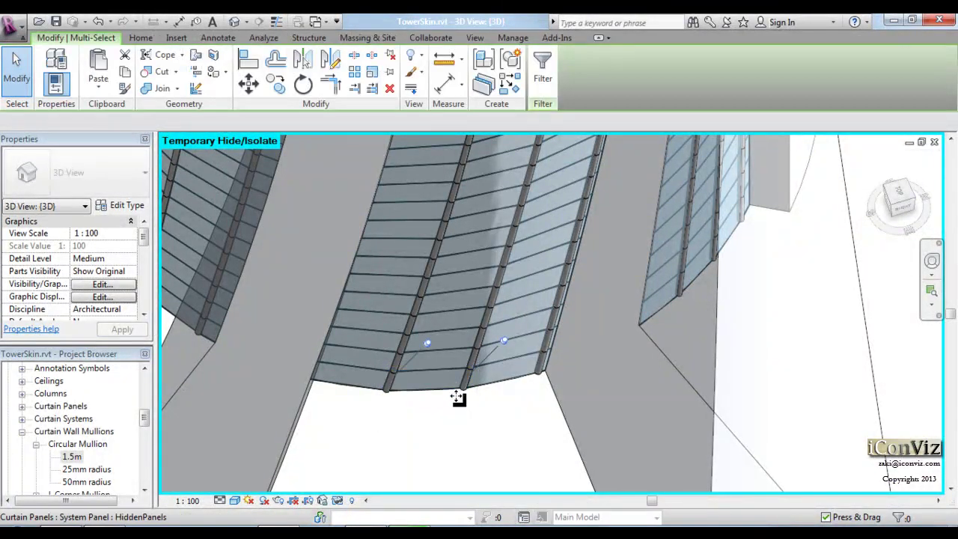
Filter the selection down to Curtain Panels only, then deselect it.
scroll(457, 397, "up", 1)
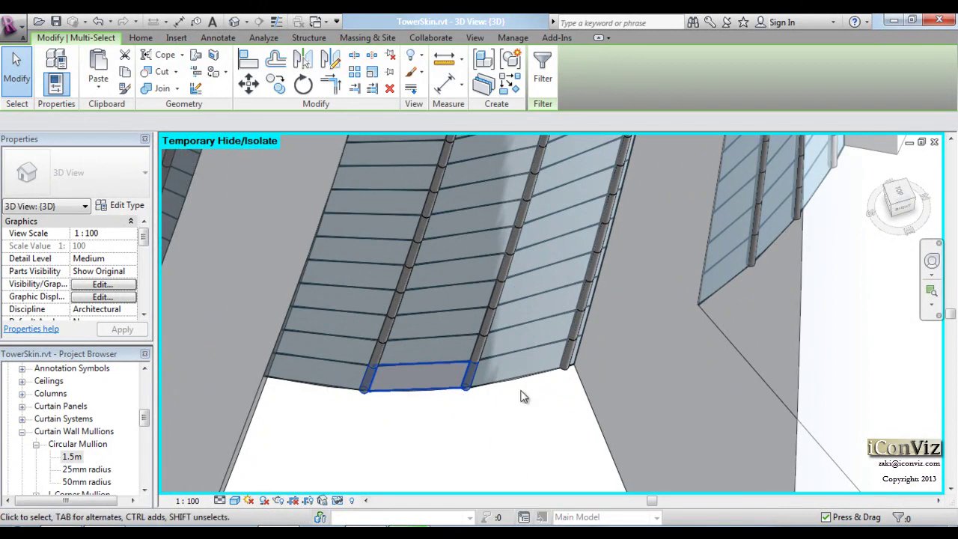
scroll(523, 395, "up", 3)
left_click(542, 71)
left_click(239, 94)
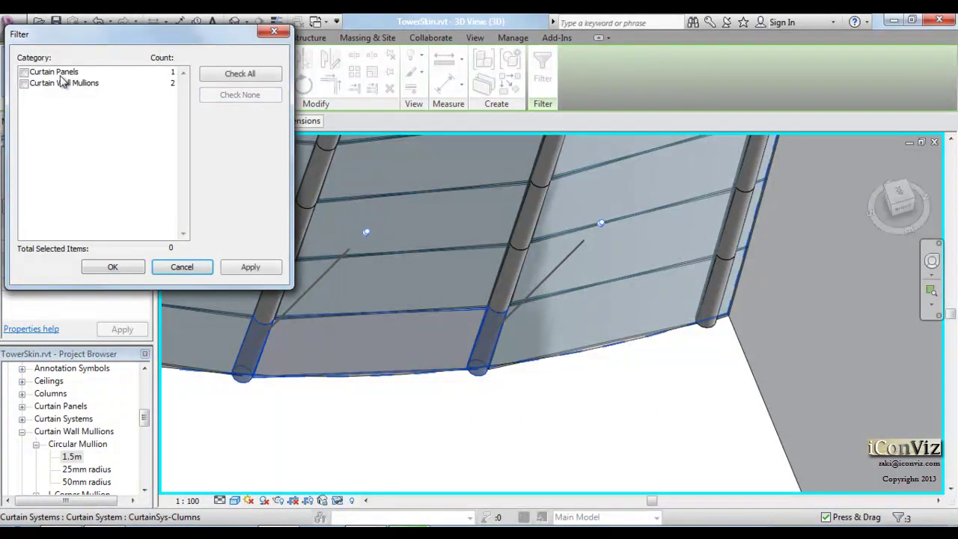
left_click(24, 72)
left_click(112, 267)
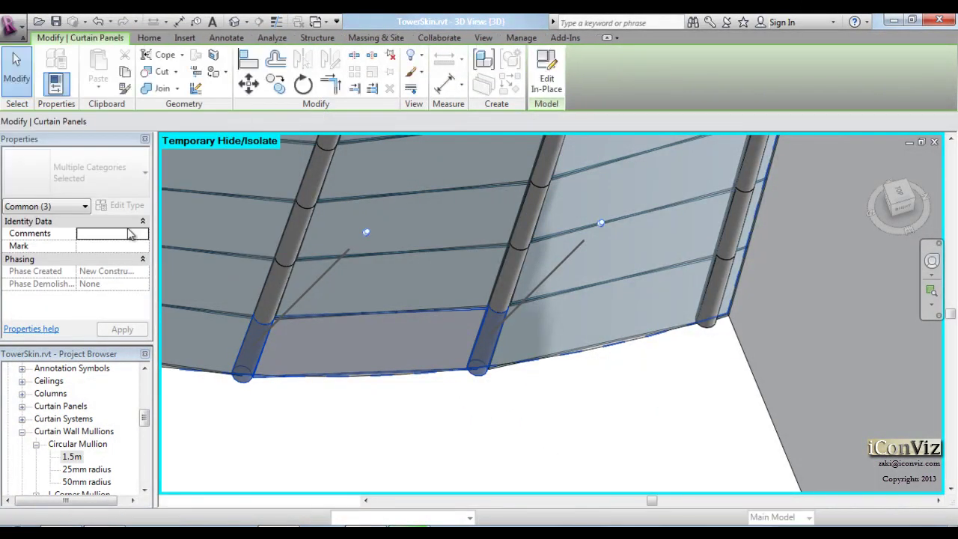
left_click(501, 393)
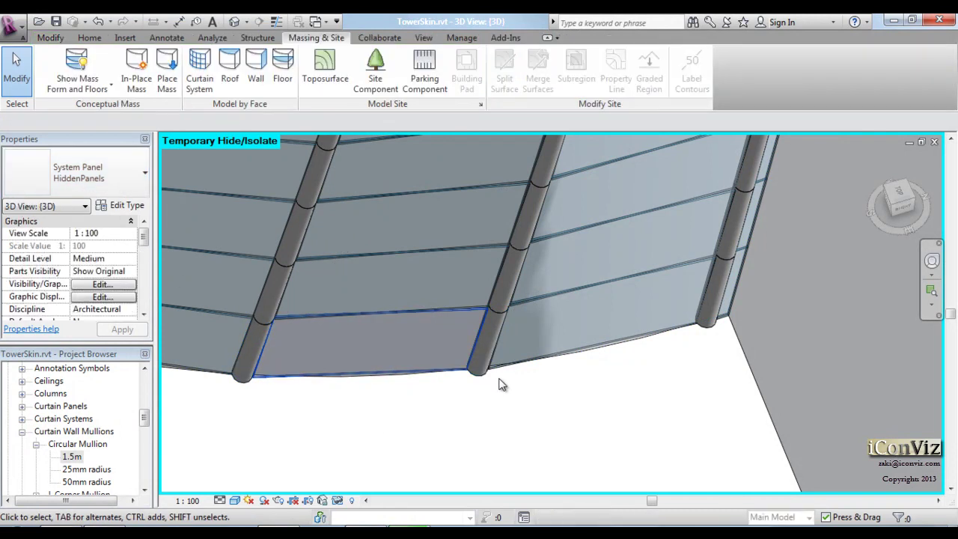
scroll(525, 430, "down", 2)
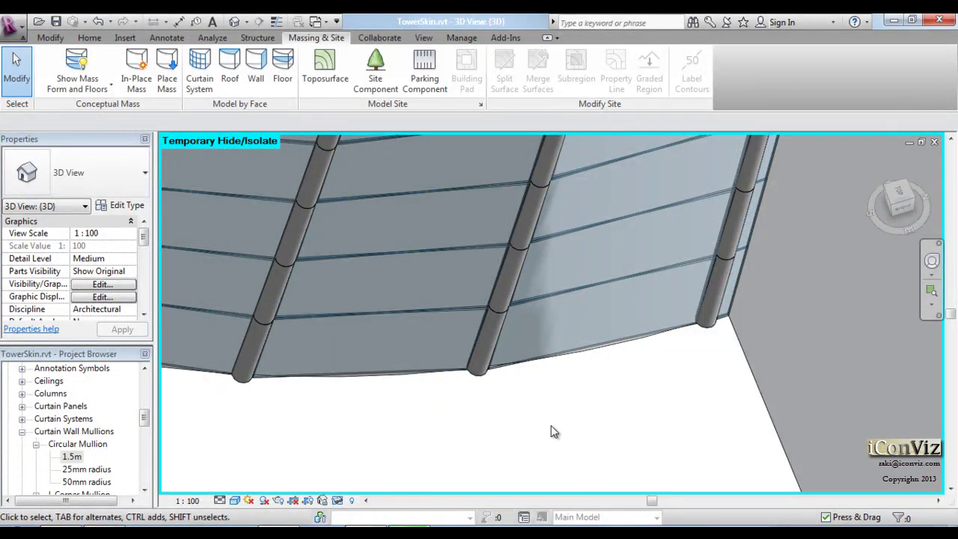
scroll(526, 432, "down", 3)
From the VG Filters tab, create a new filter named HiddenCurtainPanel.
key("v")
key("g")
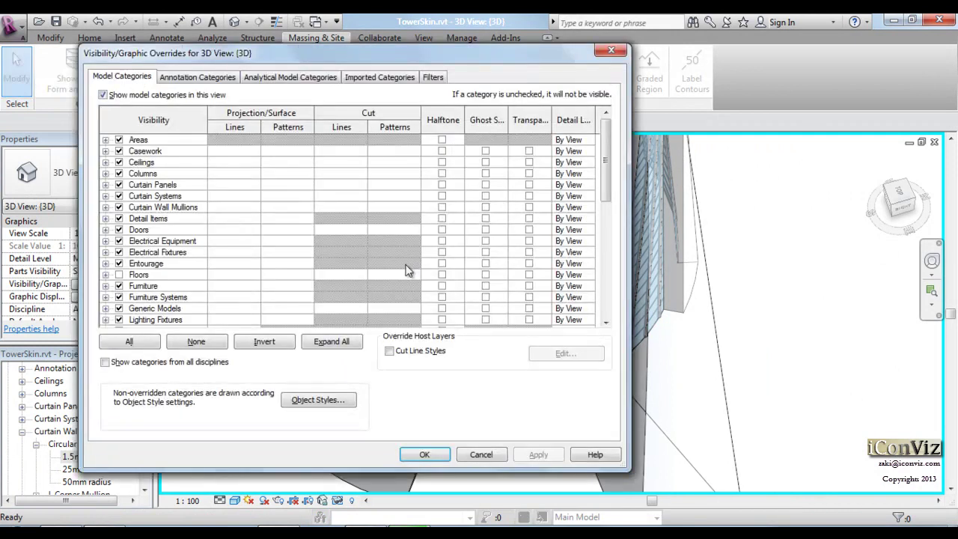
left_click_drag(399, 55, 317, 27)
left_click(351, 48)
left_click(49, 314)
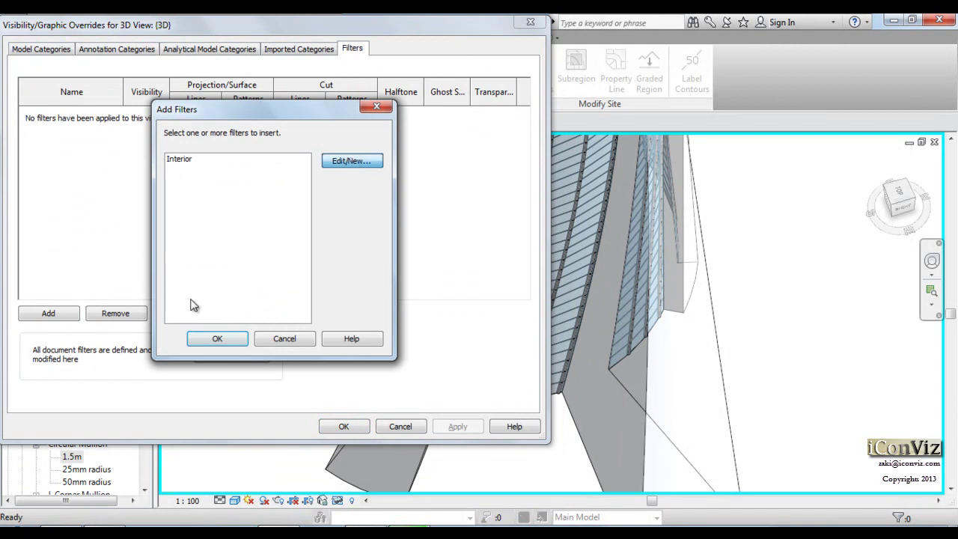
left_click(351, 160)
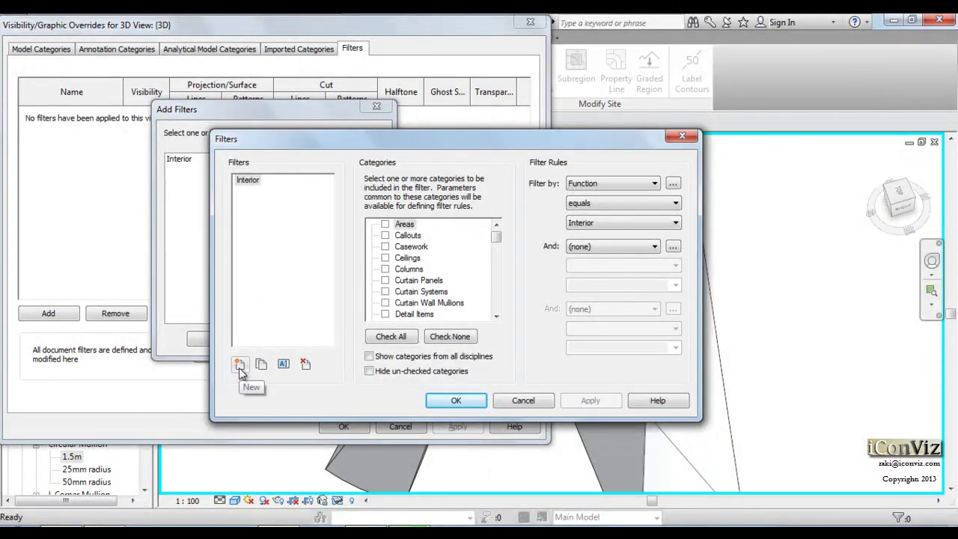
left_click(240, 365)
type("Hidden")
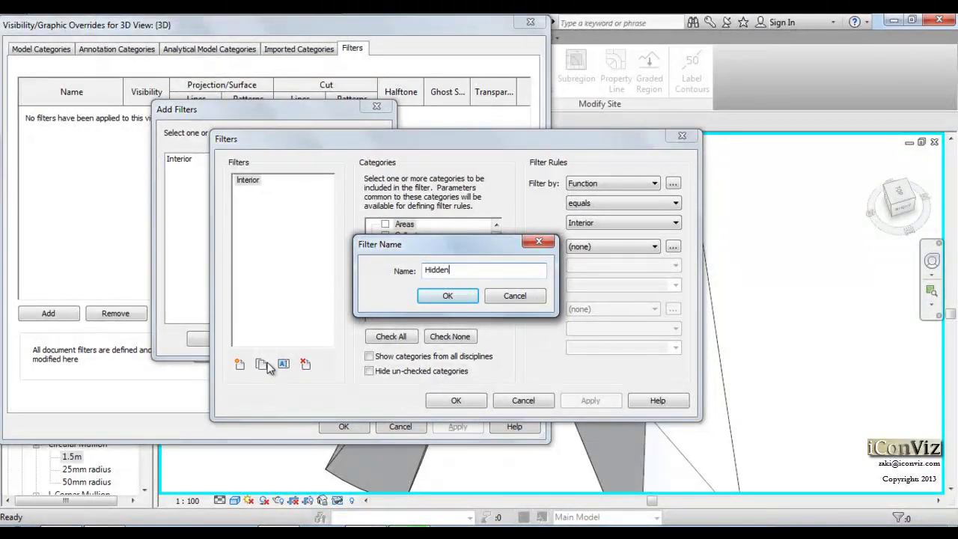
type("CurtainPanel")
left_click(435, 298)
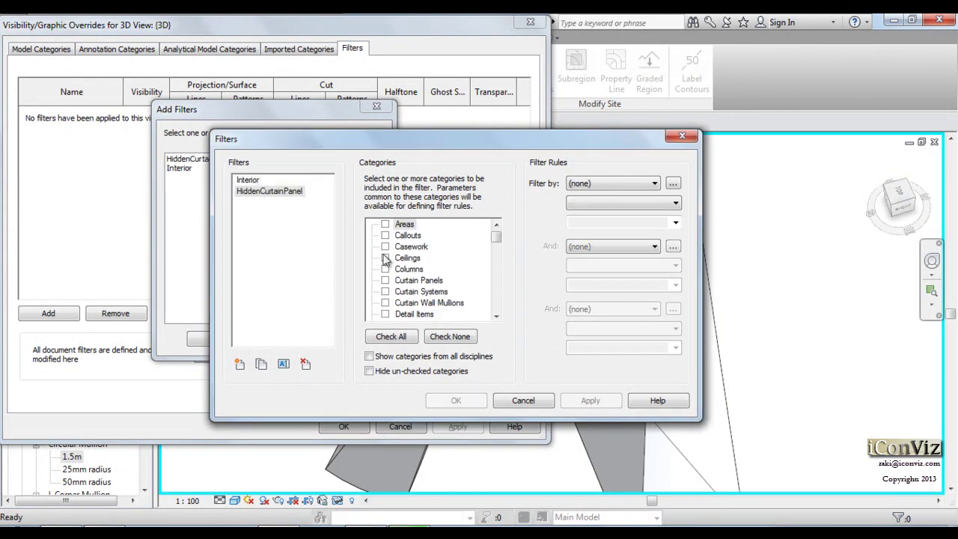
Define HiddenCurtainPanel for the Curtain Panels category with the rule Type Mark equals hidden.
left_click_drag(496, 237, 500, 241)
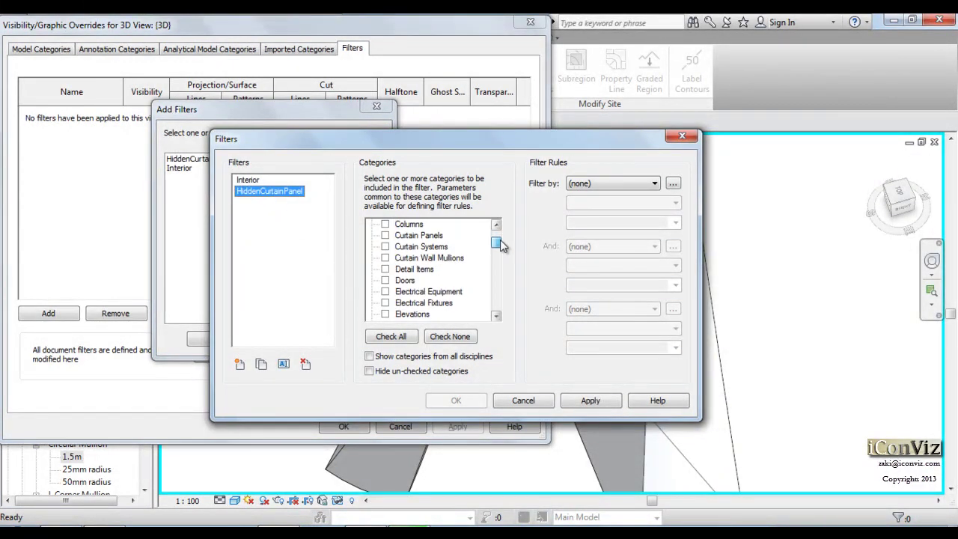
left_click(418, 269)
left_click(385, 269)
left_click(646, 187)
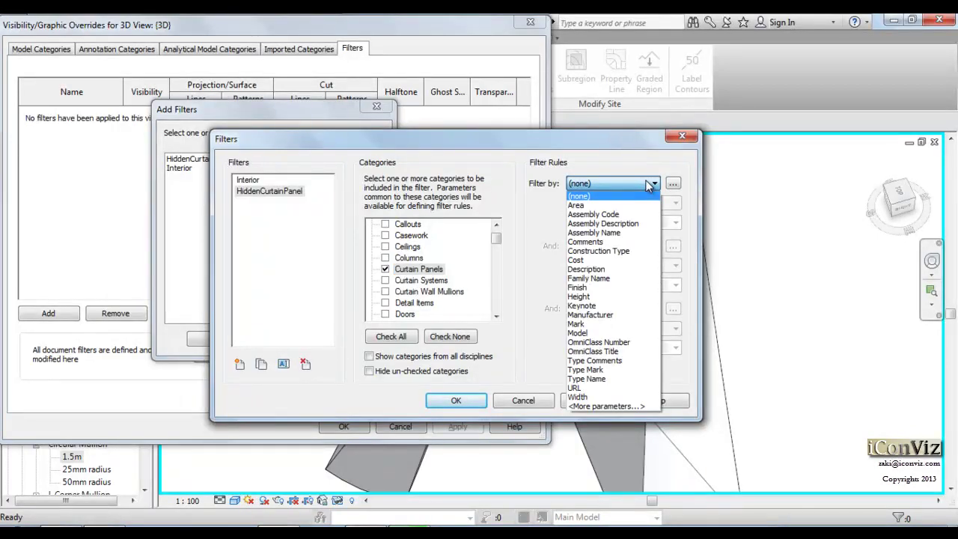
left_click(598, 369)
left_click(675, 223)
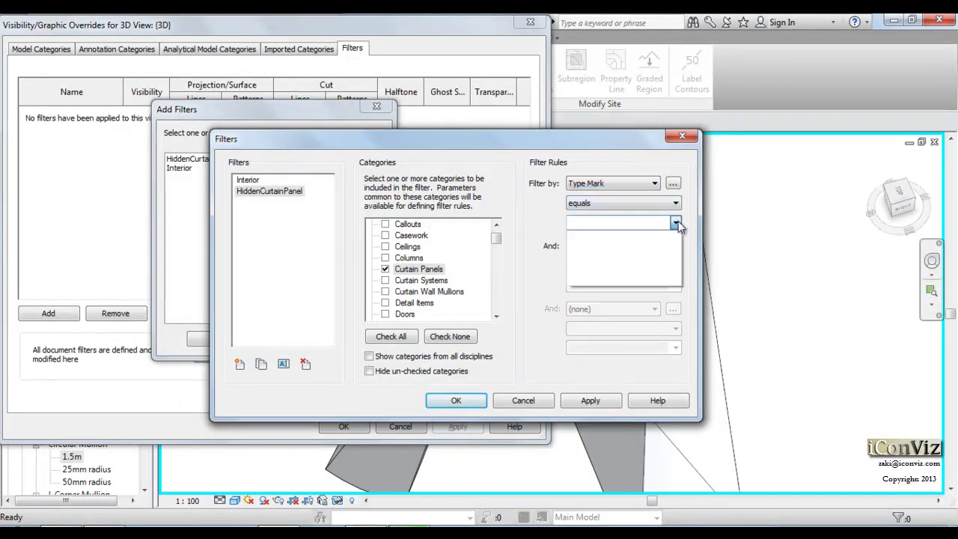
left_click(657, 221)
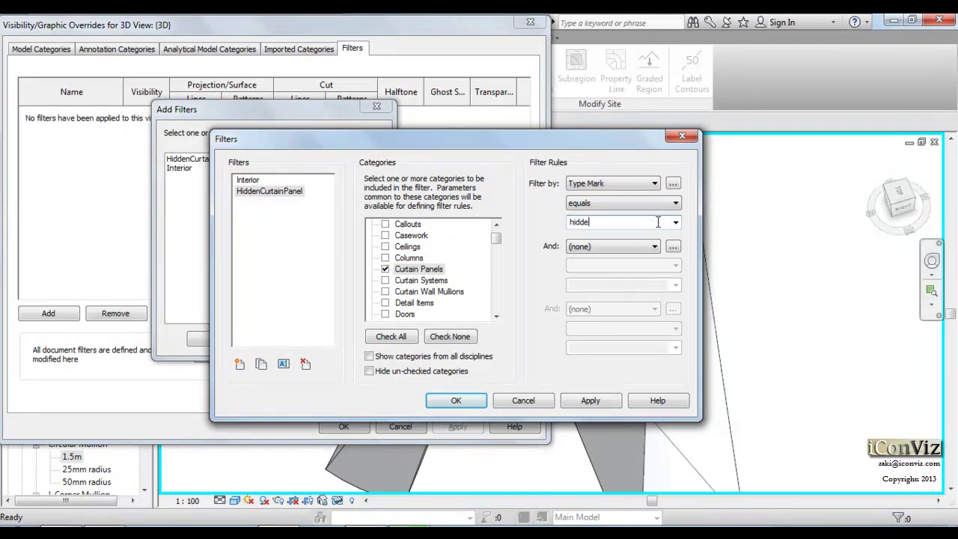
left_click(474, 402)
Add HiddenCurtainPanel to the 3D view with Visibility unchecked and apply.
left_click(188, 158)
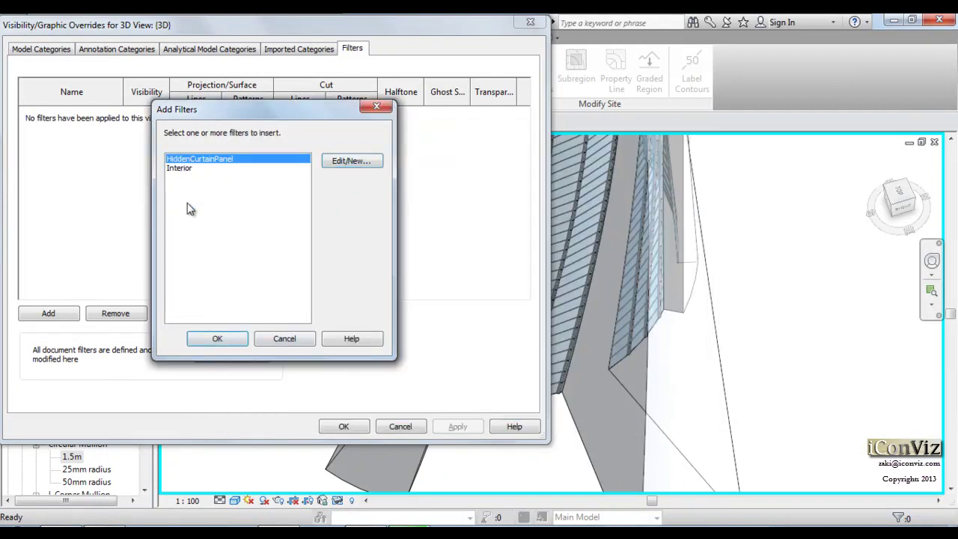
left_click(217, 341)
left_click(146, 111)
left_click(173, 112)
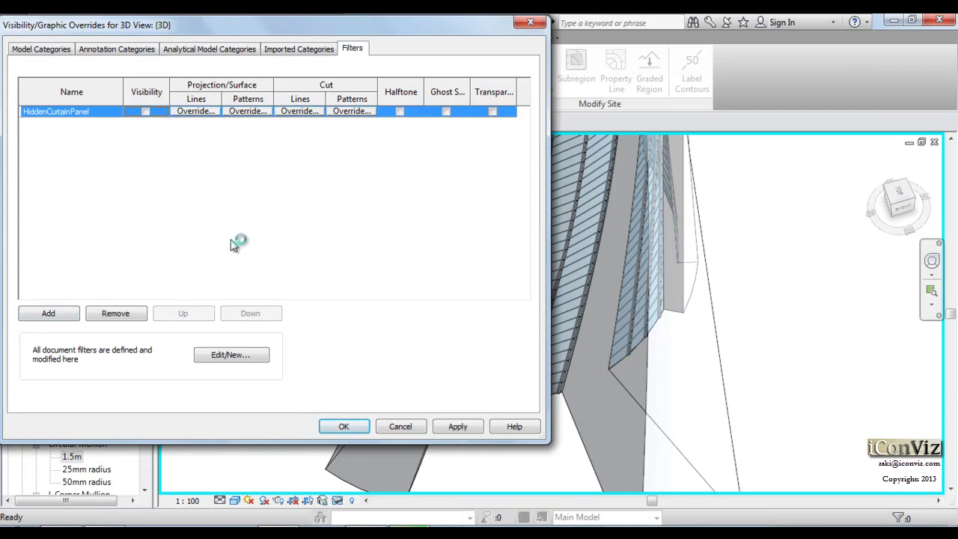
left_click(345, 427)
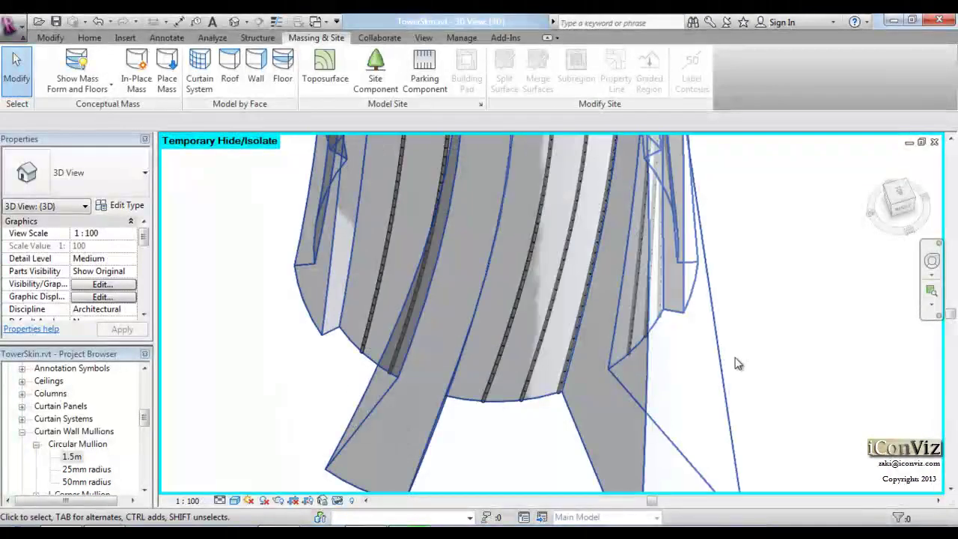
Orbit to the tower's base and reset Temporary Hide/Isolate.
middle_click_drag(524, 436, 522, 429, "shift")
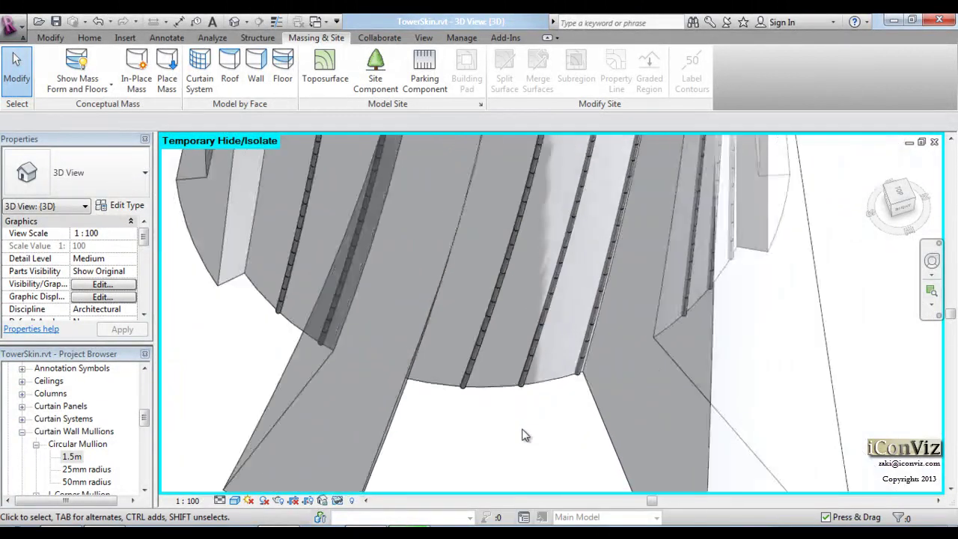
middle_click_drag(521, 429, 523, 429, "shift")
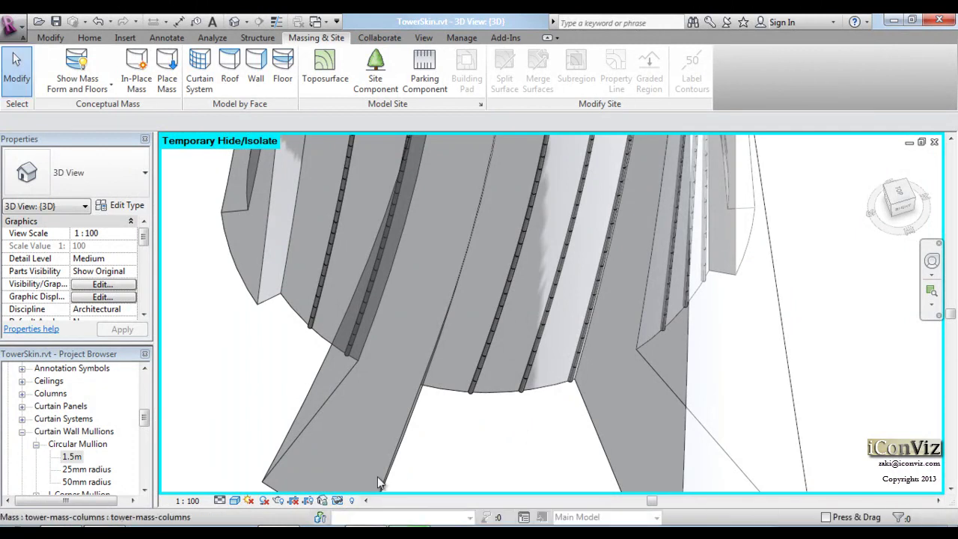
scroll(441, 448, "down", 3)
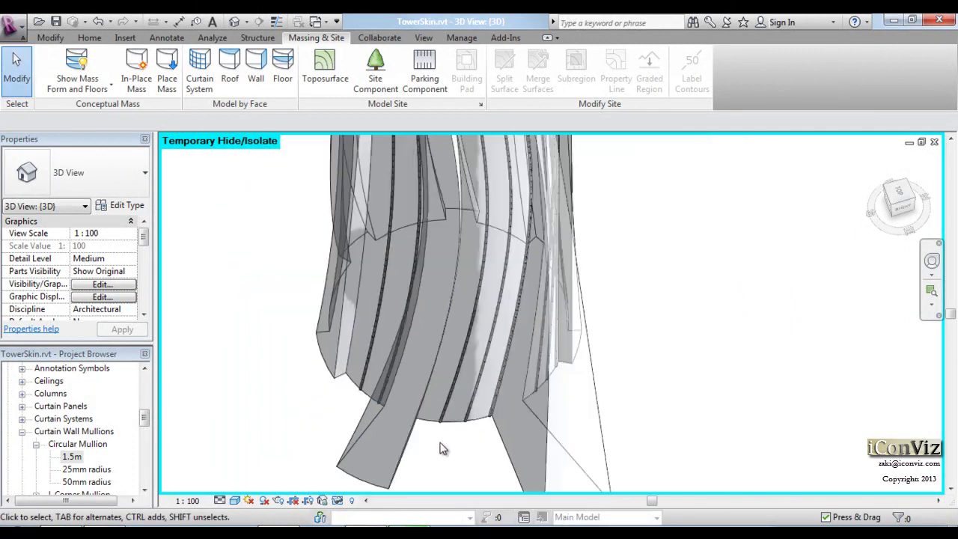
left_click(339, 505)
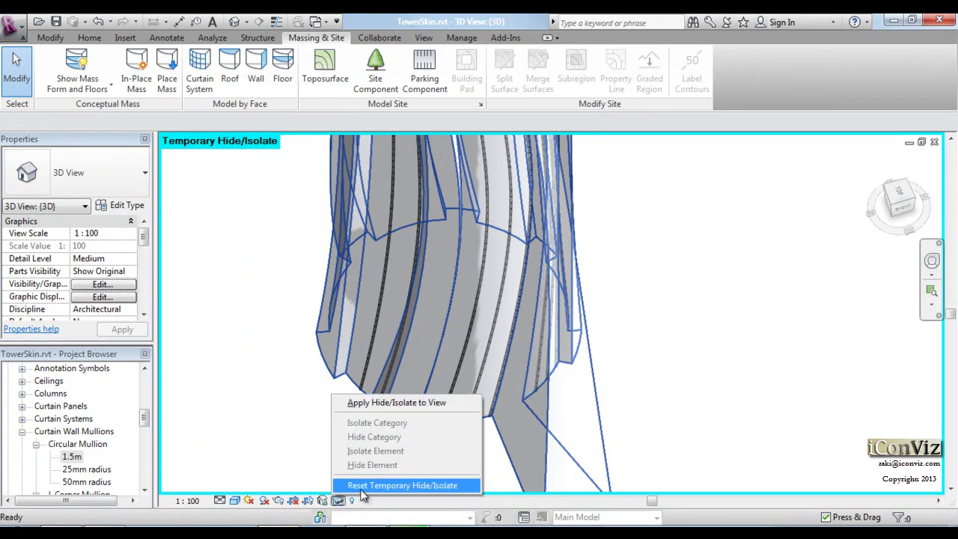
left_click(362, 486)
Undo the panel change with Ctrl+Z to restore the curtain panels, then pan across the tower.
left_click(574, 266)
scroll(575, 265, "up", 2)
scroll(575, 254, "up", 2)
scroll(572, 194, "up", 1)
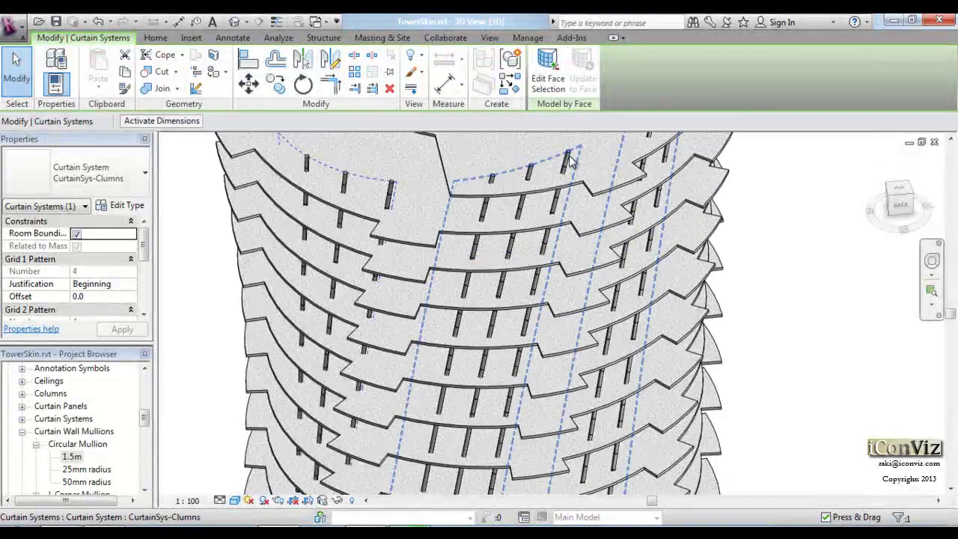
key("Escape")
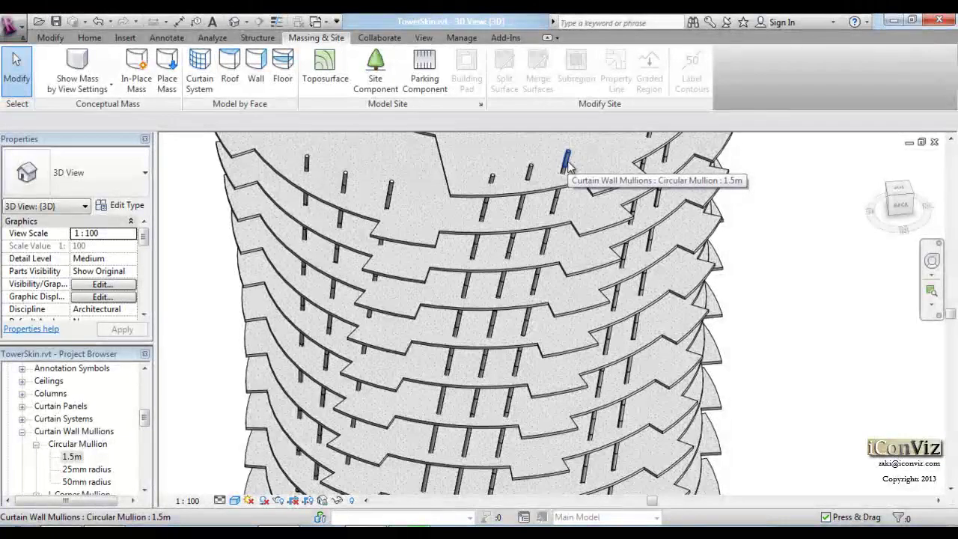
key("ctrl+z")
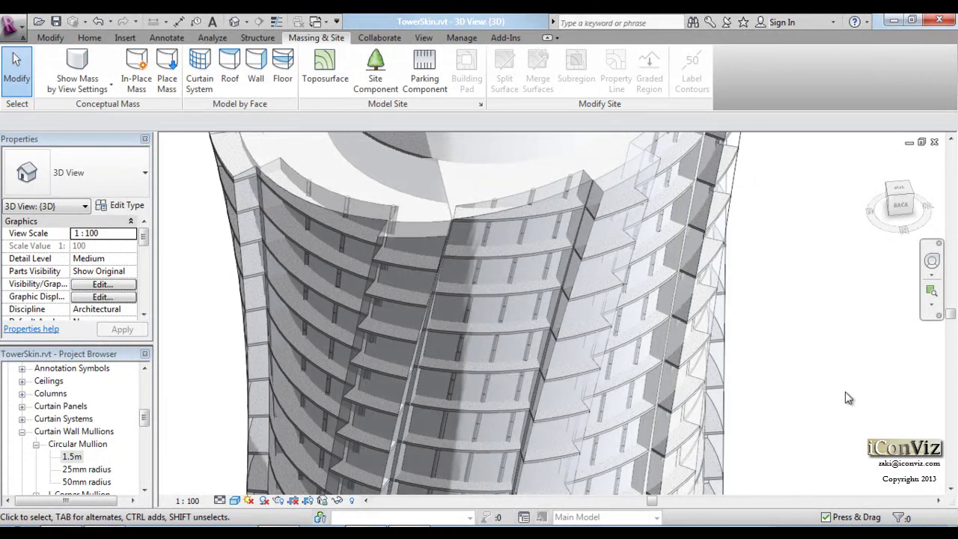
mouse_move(821, 333)
middle_mouse_down()
mouse_move(818, 372)
mouse_move(792, 353)
mouse_move(791, 336)
middle_mouse_up()
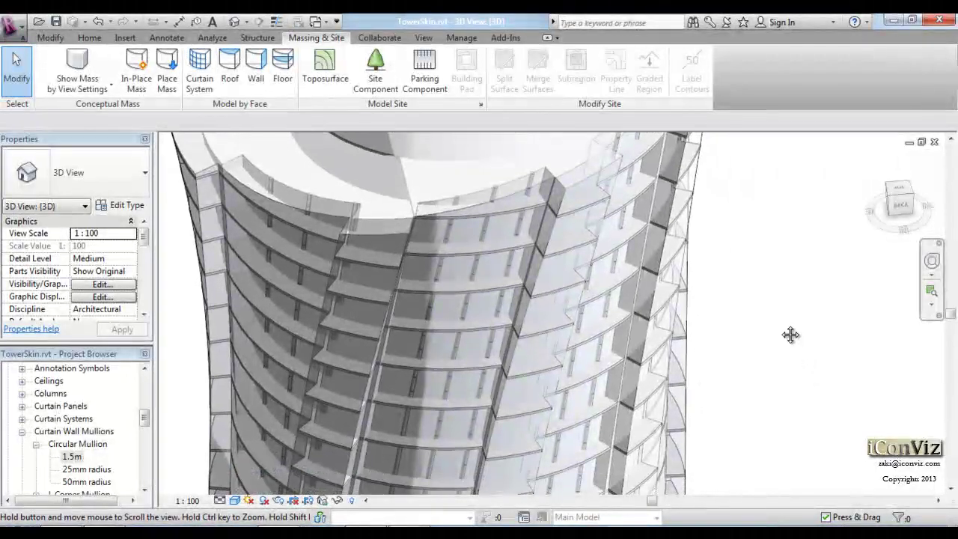
Create a curtain system on two mass faces, then temporarily isolate the tower mass.
left_click(200, 84)
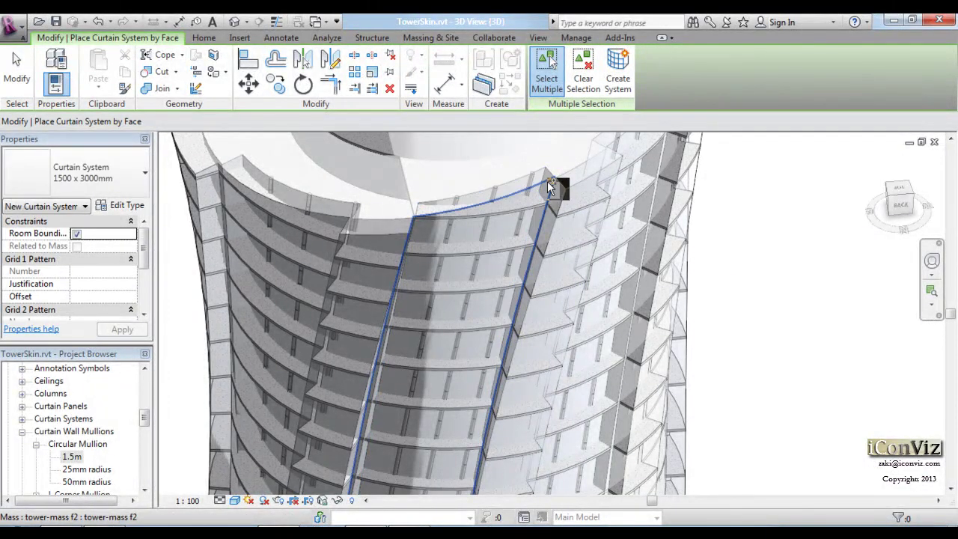
left_click(550, 186)
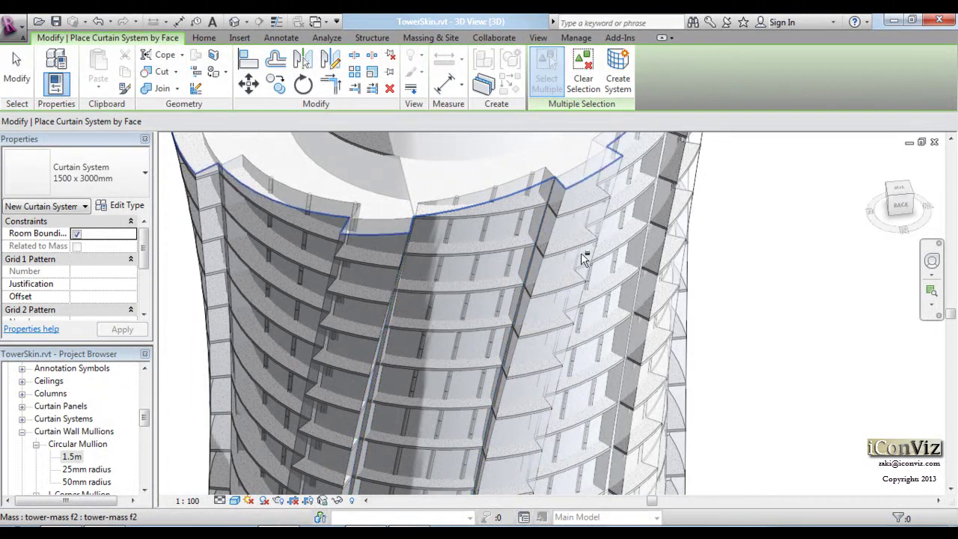
left_click(583, 258)
left_click(617, 78)
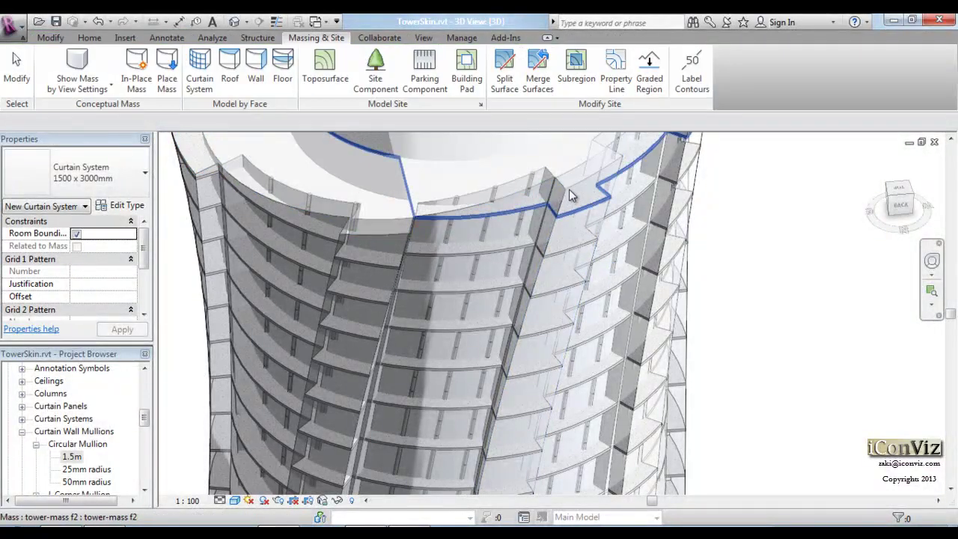
left_click(569, 191)
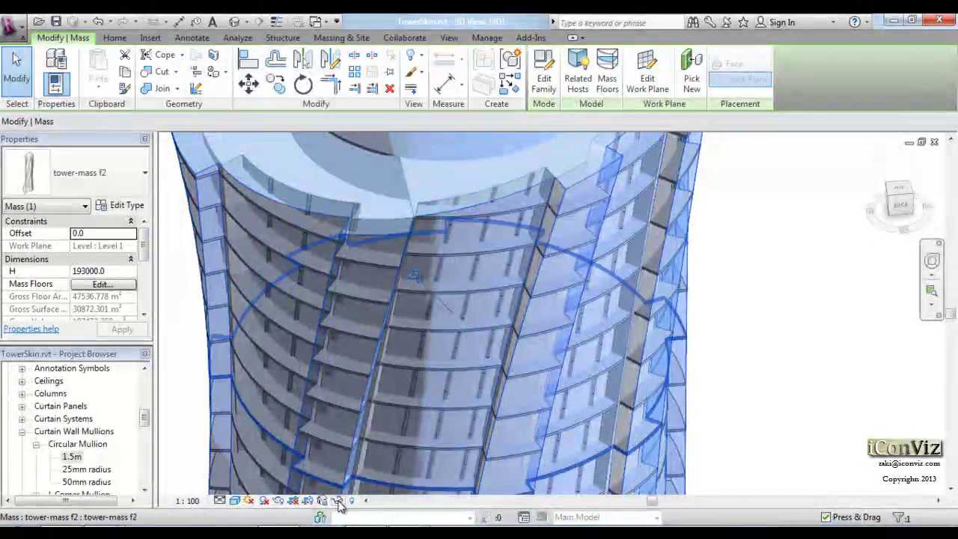
left_click(338, 501)
left_click(367, 451)
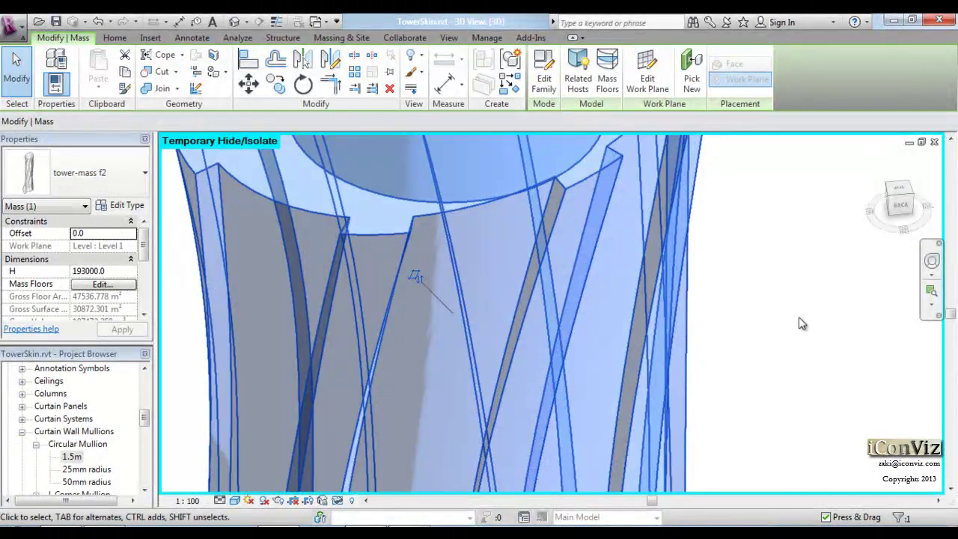
left_click(802, 323)
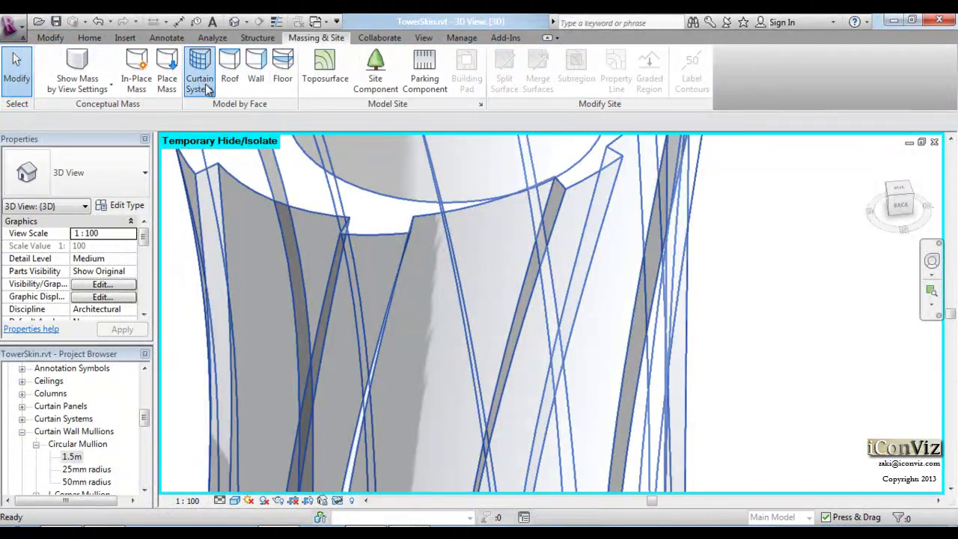
Create curtain systems on the left, middle and right faces of the isolated mass.
left_click(200, 82)
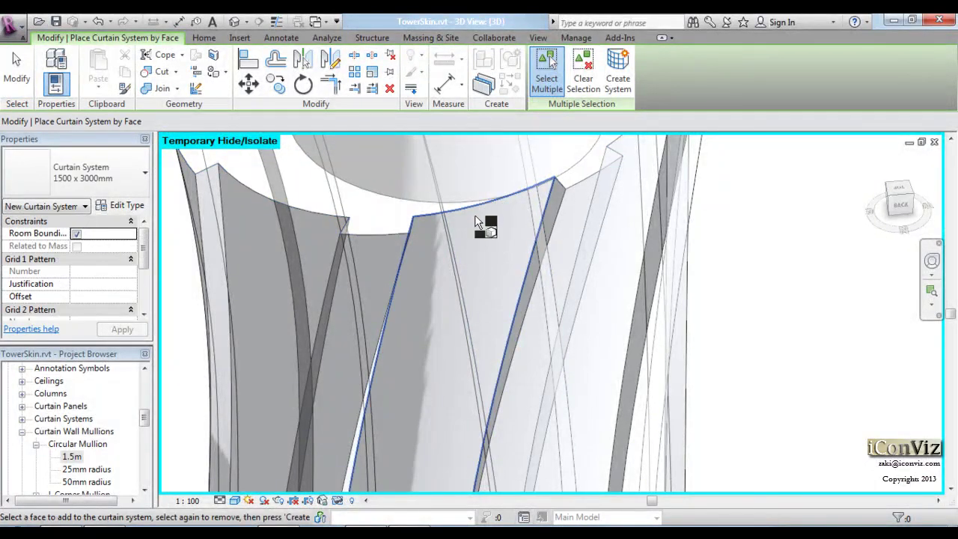
left_click(528, 252)
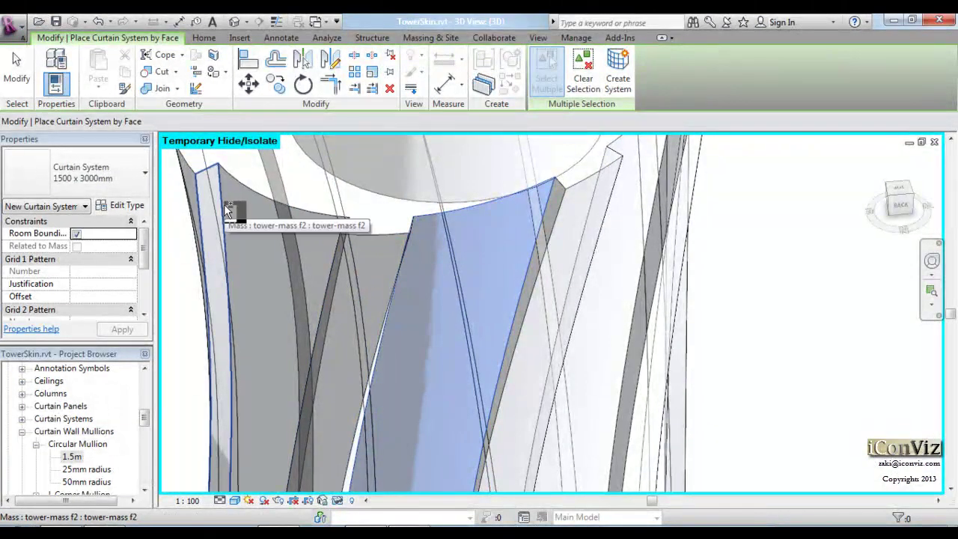
key("Escape")
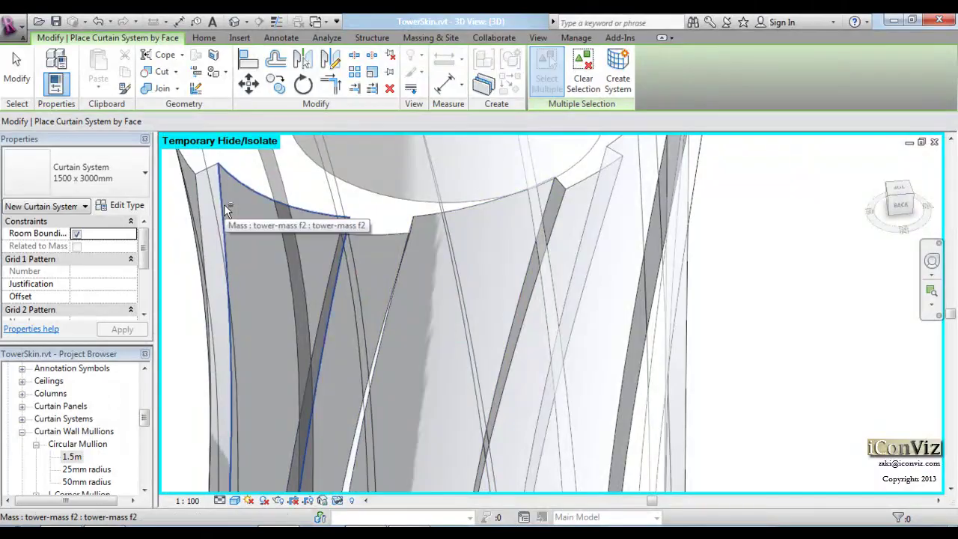
left_click(227, 209)
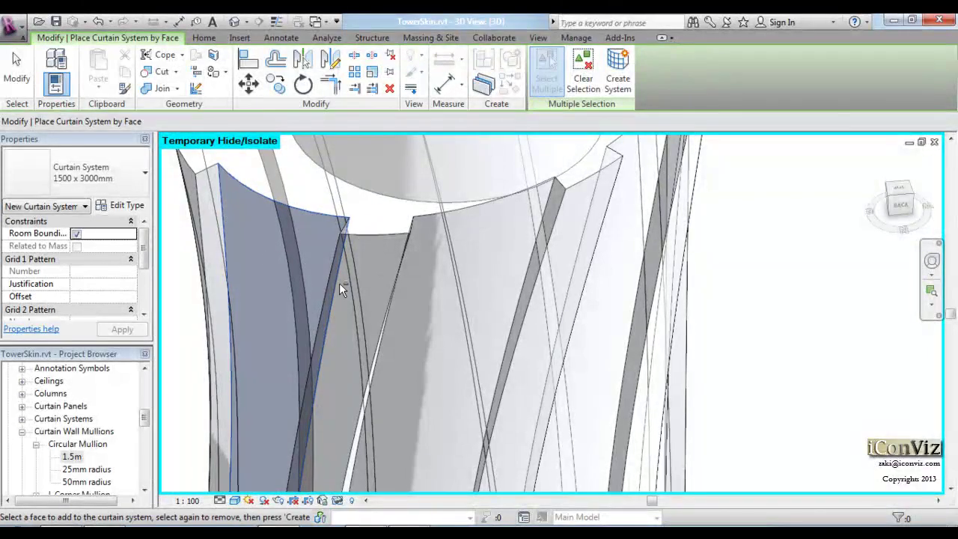
left_click(517, 285)
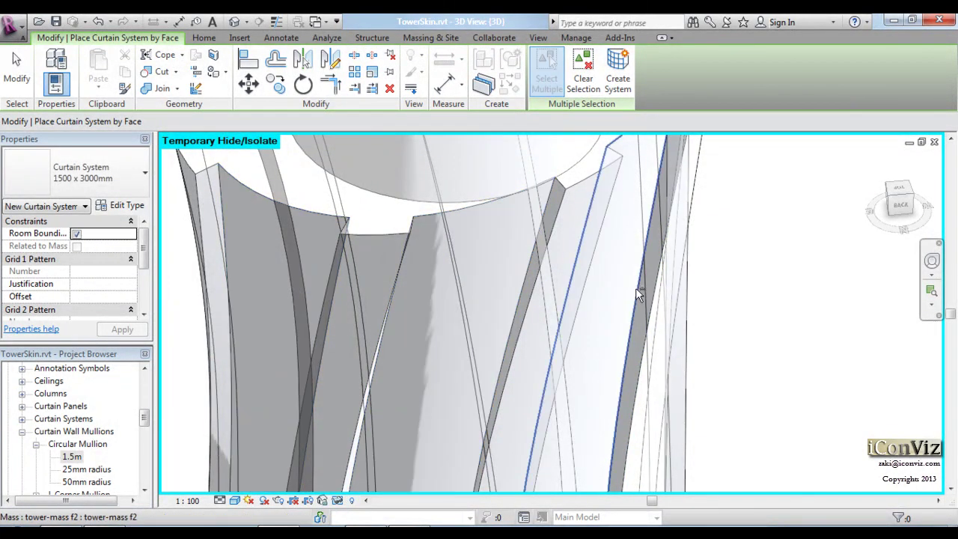
left_click(635, 291)
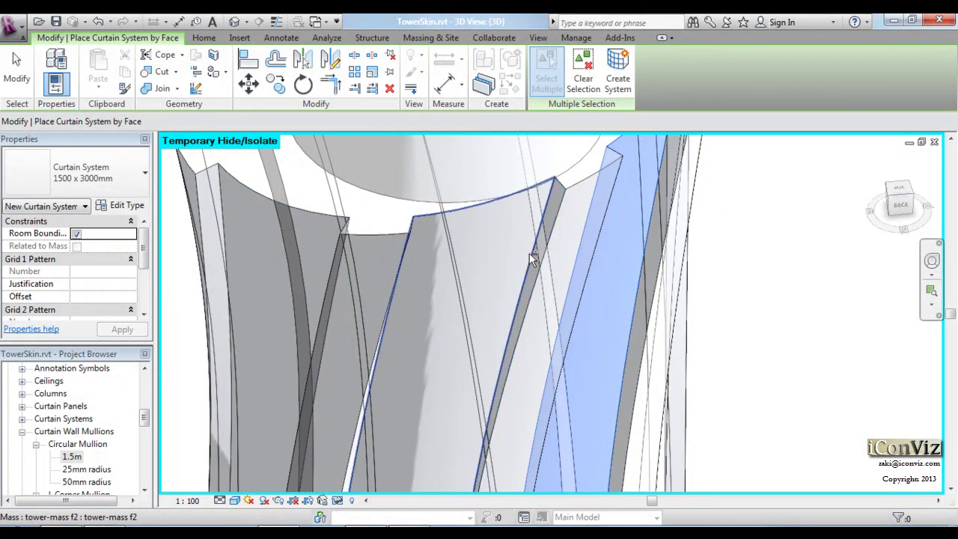
left_click(530, 252)
left_click(223, 210)
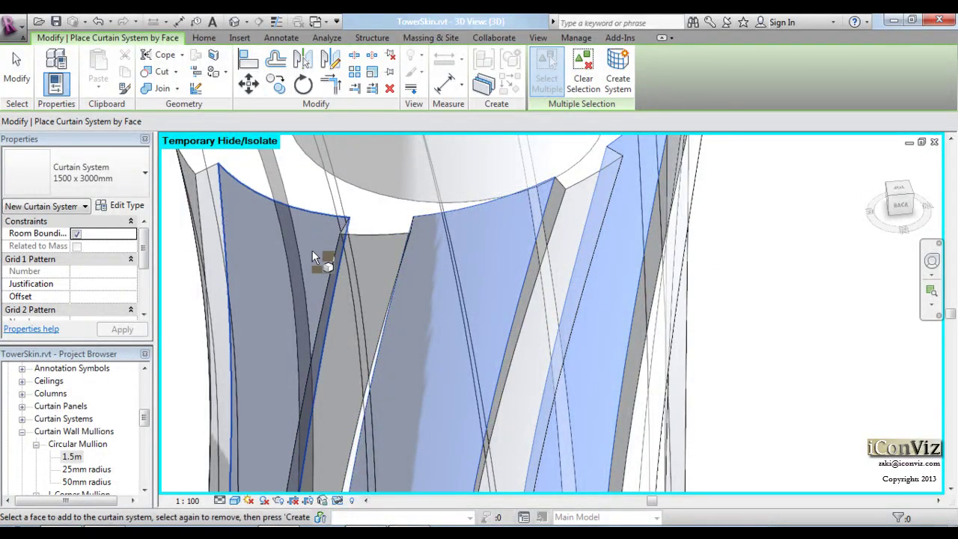
left_click(614, 75)
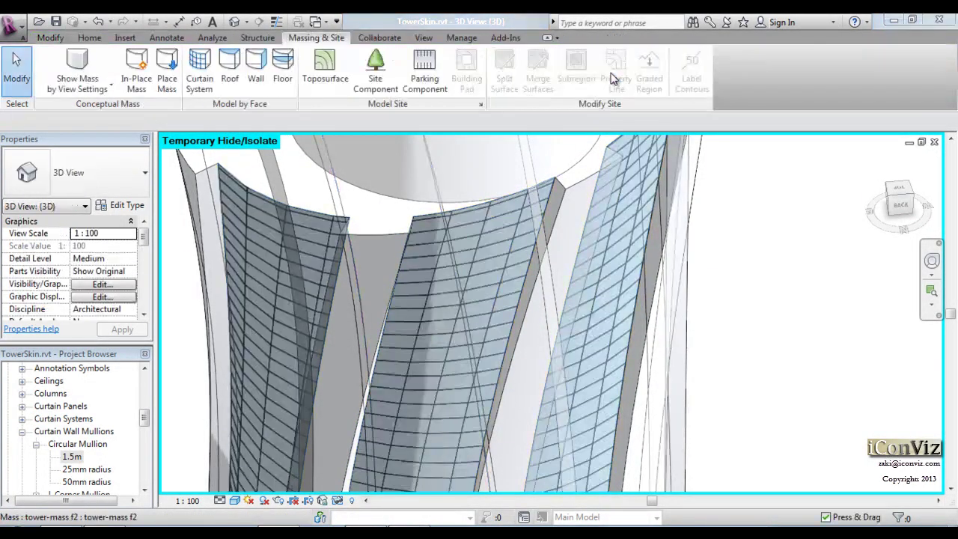
Reset Temporary Hide/Isolate to show all elements again.
left_click(338, 500)
left_click(367, 485)
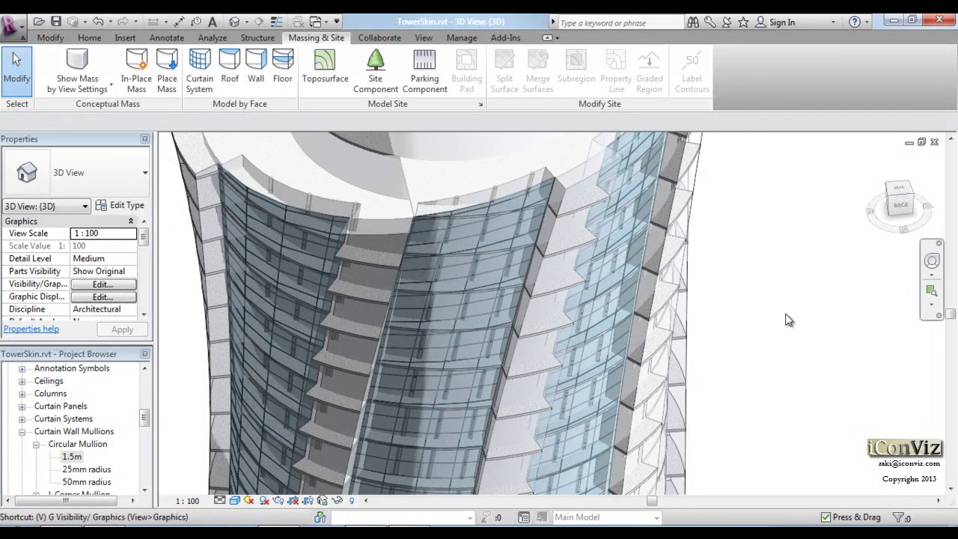
key("g")
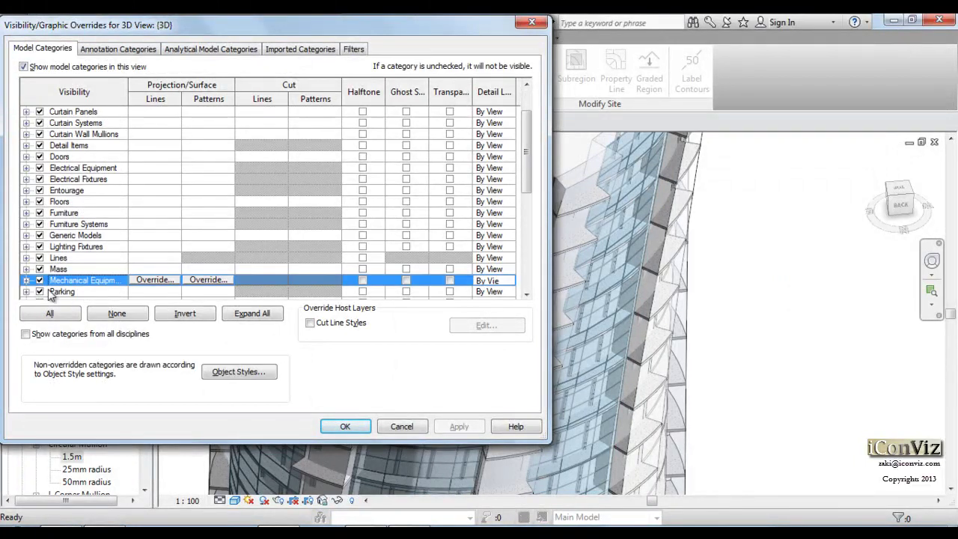
Uncheck Mass in Visibility/Graphic Overrides, then inspect a circular mullion up close in 3D.
left_click(40, 268)
left_click(344, 426)
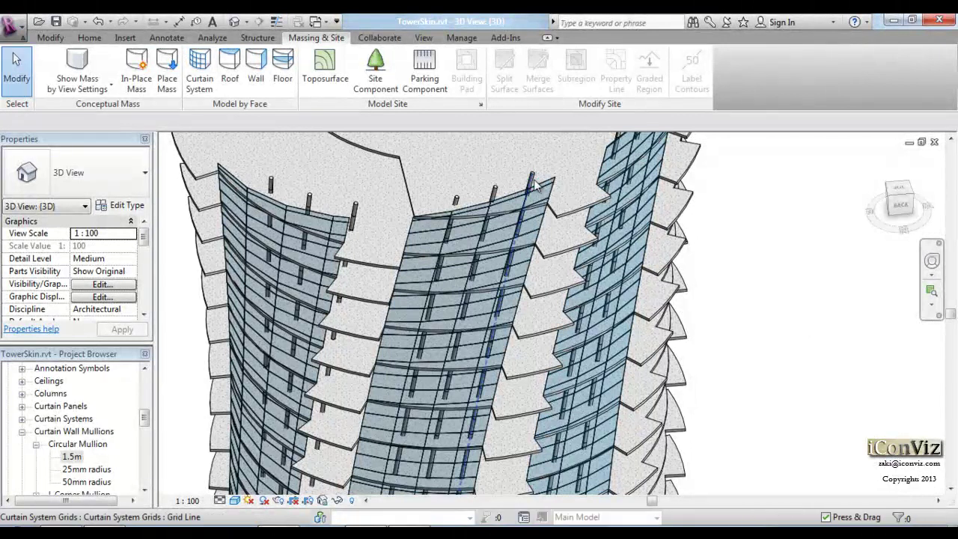
left_click(533, 185)
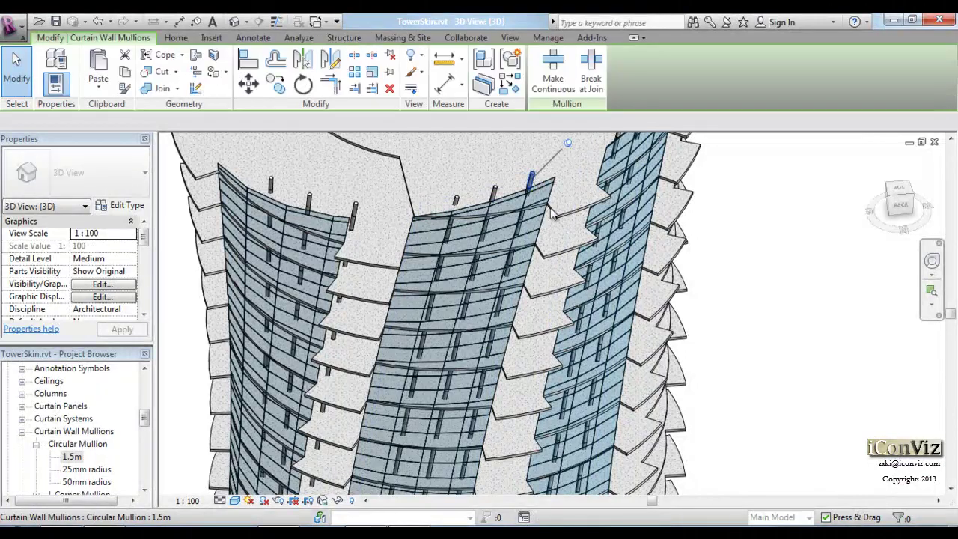
mouse_move(614, 307)
middle_mouse_down("shift")
mouse_move(641, 320)
mouse_move(621, 282)
mouse_move(691, 203)
mouse_move(580, 249)
mouse_move(566, 228)
mouse_move(590, 258)
mouse_move(583, 273)
middle_mouse_up("shift")
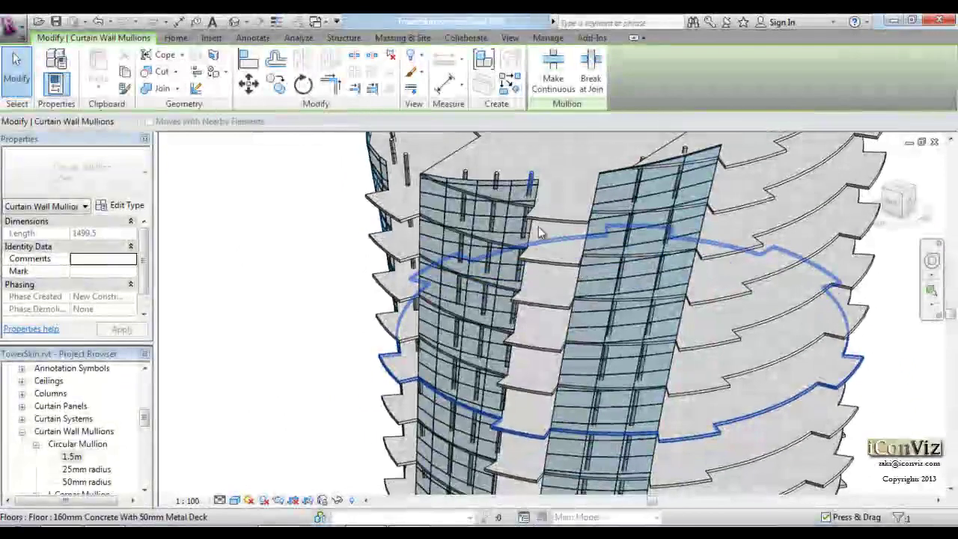
scroll(530, 175, "up", 3)
scroll(530, 175, "up", 2)
key("Escape")
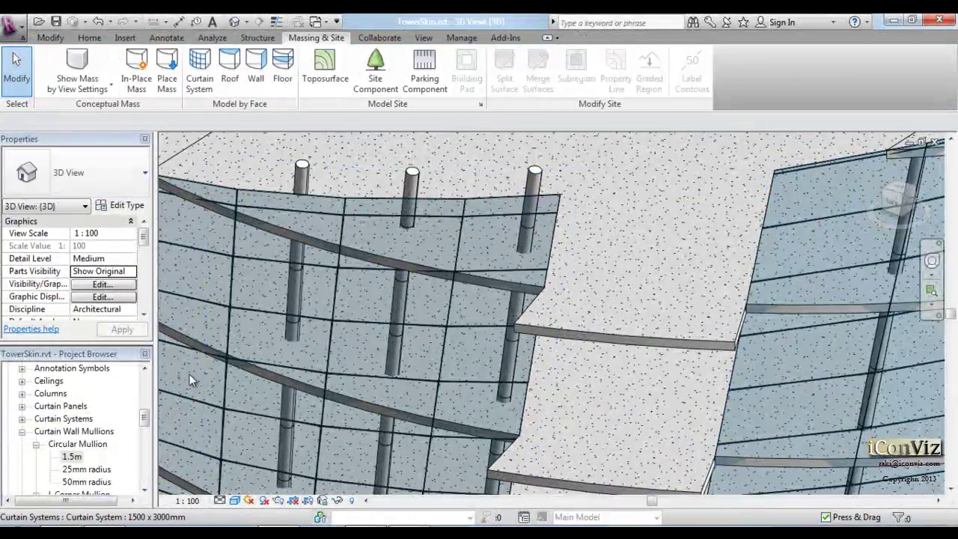
Rename the Circular Mullion type from 1.5m to 2m and change its Radius from 150 to 200.
left_click(71, 456)
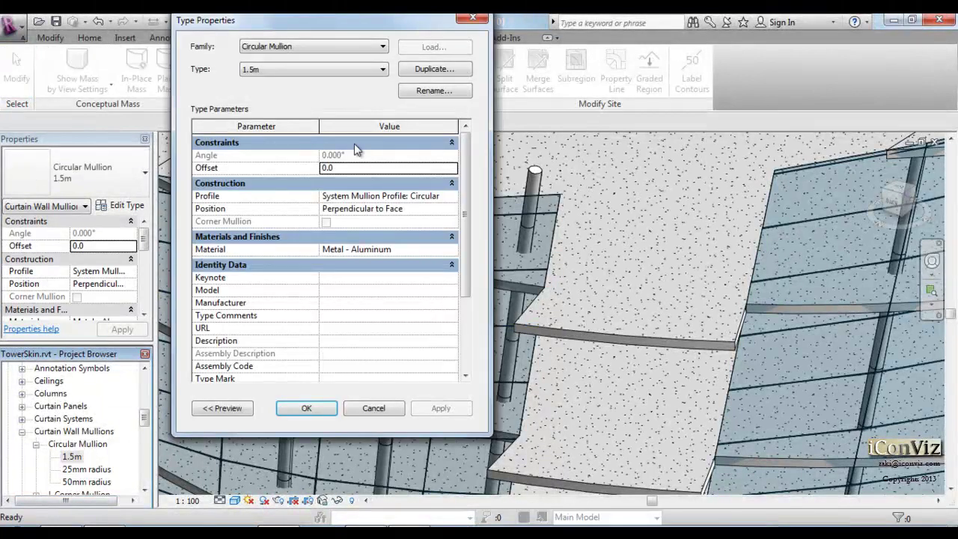
left_click(434, 93)
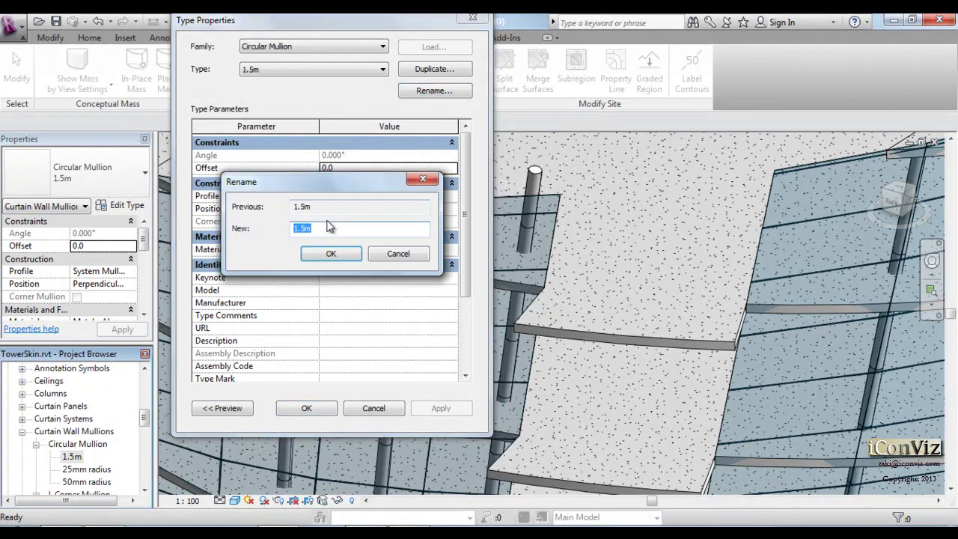
type(".5")
type("m")
left_click(331, 253)
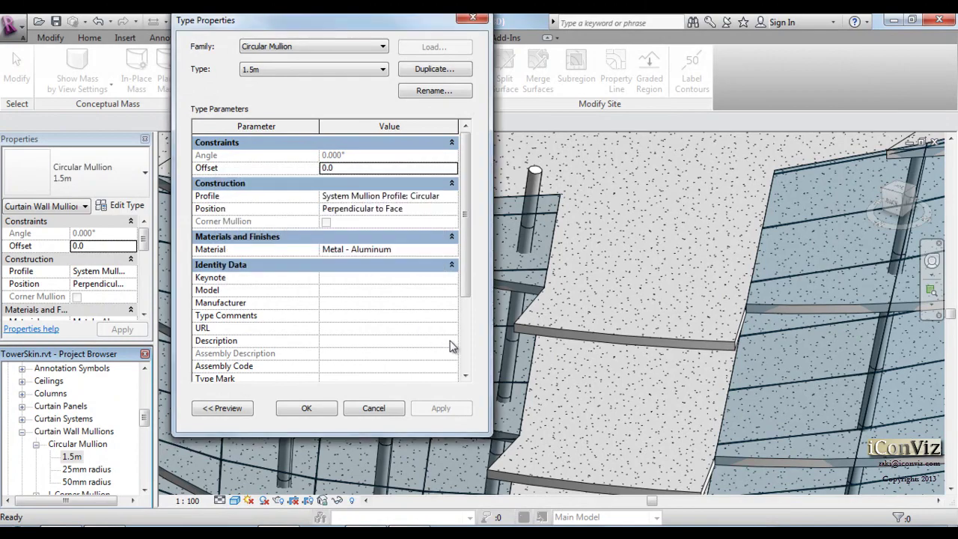
scroll(399, 378, "down", 3)
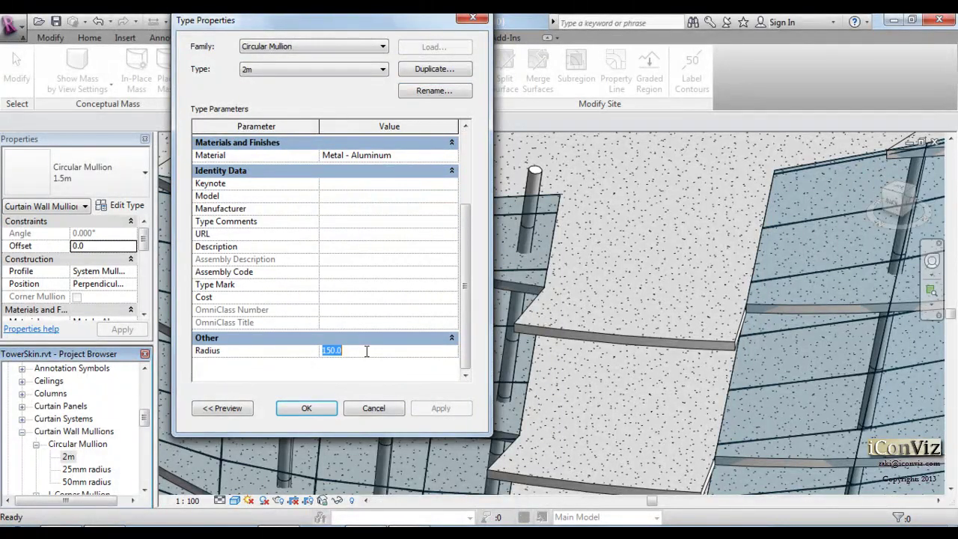
key("Return")
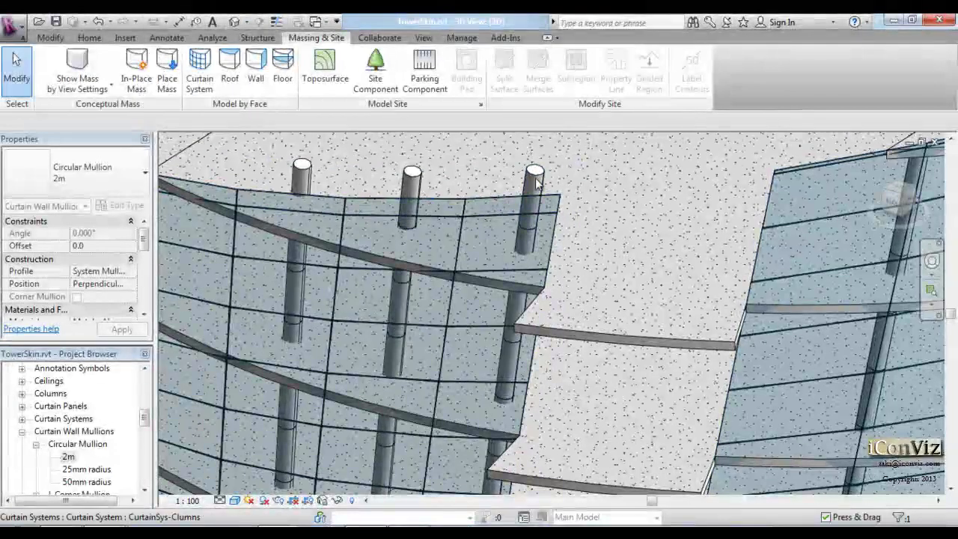
Select the tower's curtain system and orbit round to the glazed curtain-wall side.
left_click(535, 184)
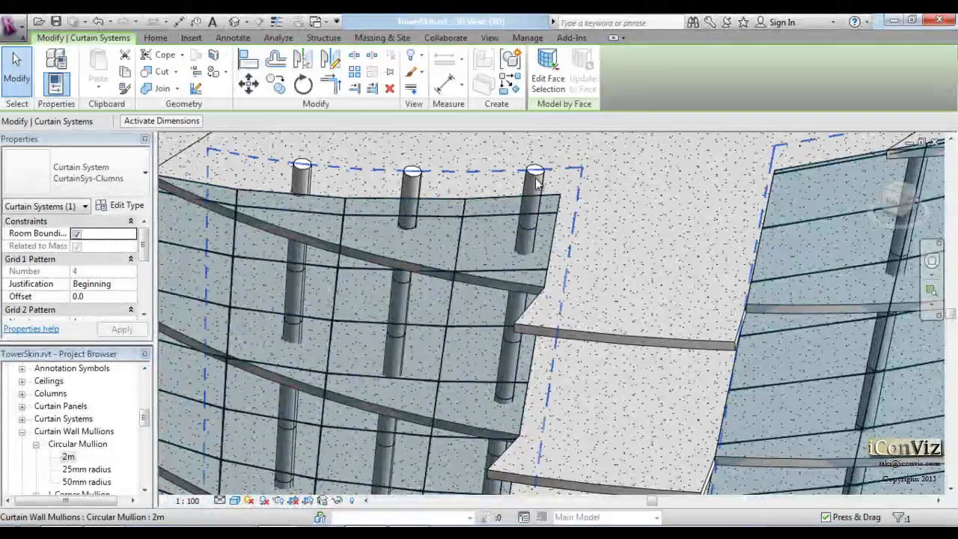
scroll(481, 206, "down", 3)
scroll(483, 208, "down", 3)
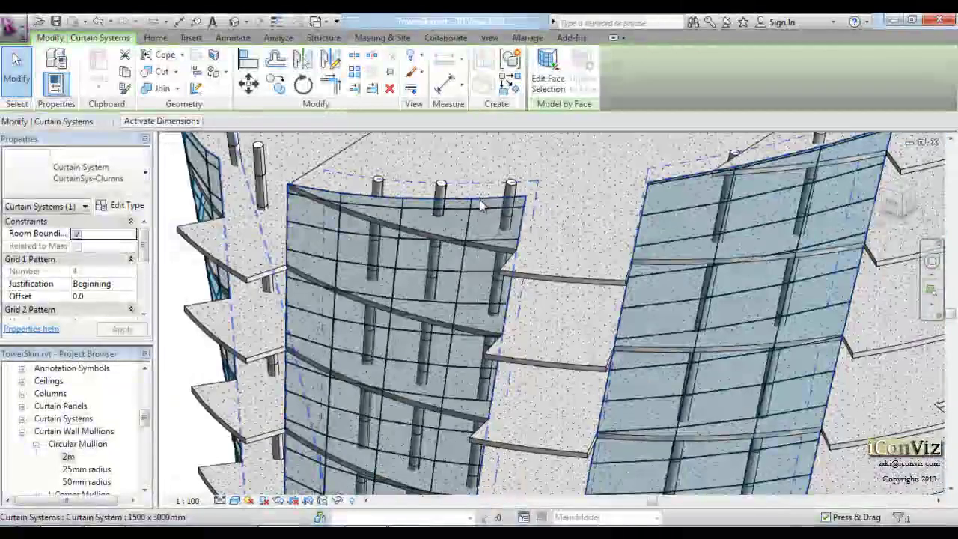
scroll(490, 214, "down", 2)
mouse_move(494, 217)
middle_mouse_down("shift")
mouse_move(551, 354)
mouse_move(482, 320)
middle_mouse_up("shift")
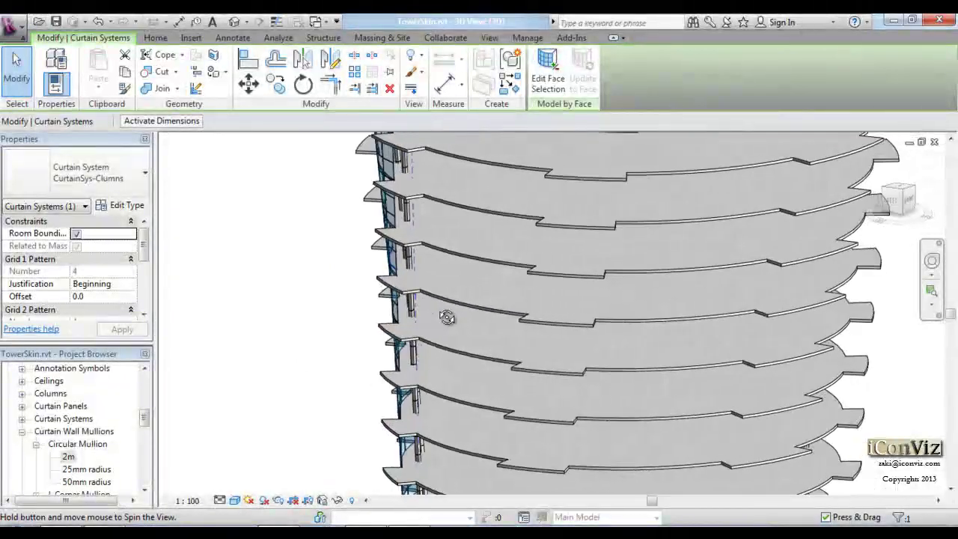
scroll(456, 329, "up", 3)
scroll(479, 349, "up", 2)
mouse_move(483, 352)
middle_mouse_down("shift")
mouse_move(474, 316)
mouse_move(504, 277)
mouse_move(530, 356)
mouse_move(557, 359)
middle_mouse_up("shift")
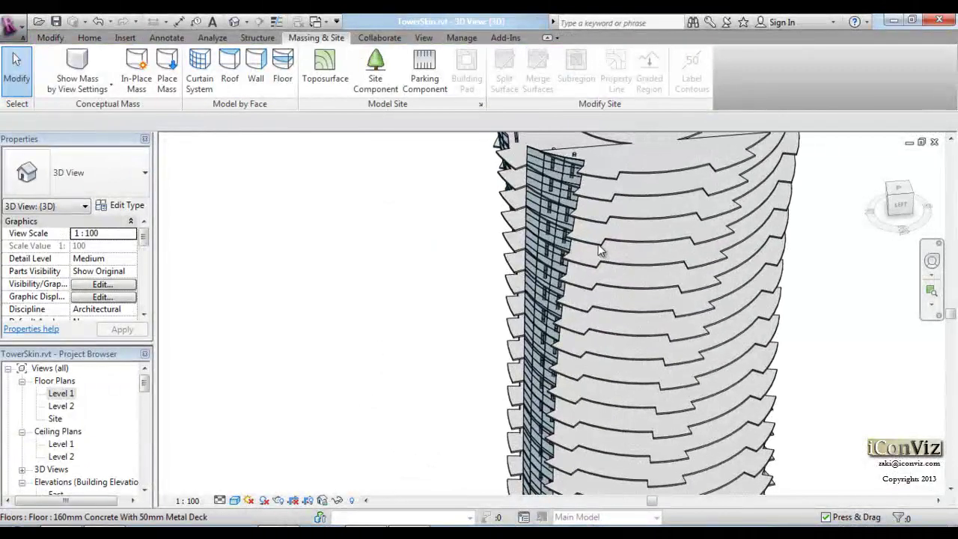
Pick a floor slab, orbit to the tower's other side, and open the Level 1 floor plan.
left_click(599, 251)
mouse_move(598, 251)
middle_mouse_down("shift")
mouse_move(616, 276)
mouse_move(657, 232)
mouse_move(674, 228)
middle_mouse_up("shift")
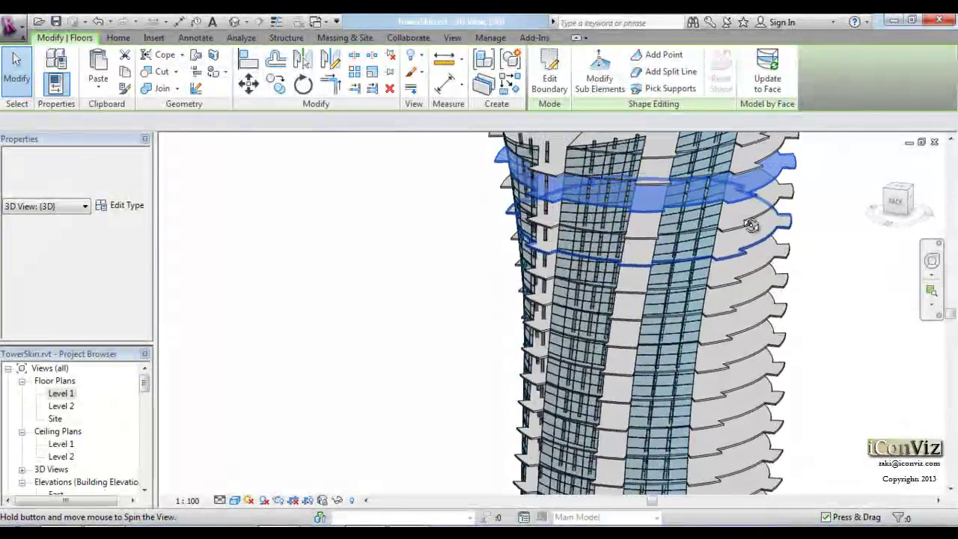
middle_click_drag(775, 223, 769, 222, "shift")
middle_click_drag(625, 348, 778, 315, "shift")
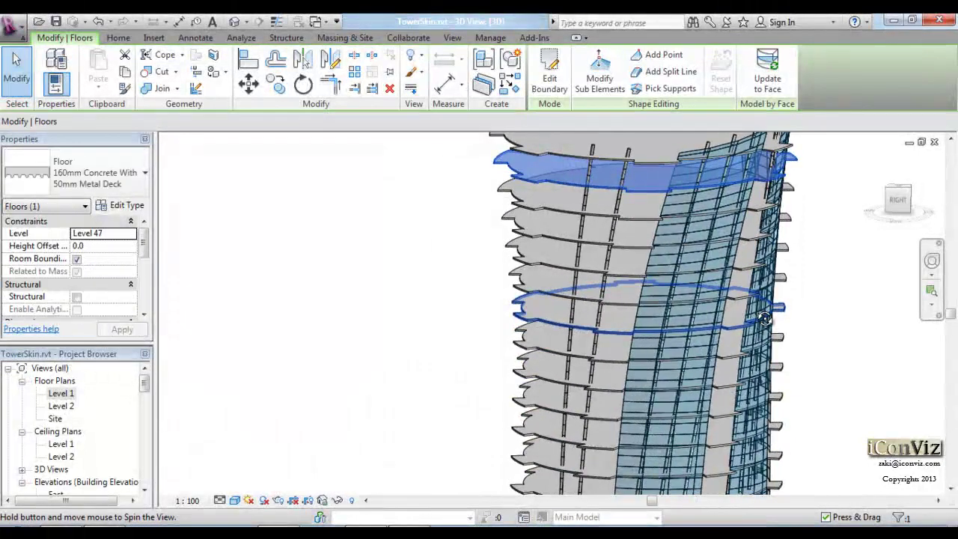
double_click(72, 394)
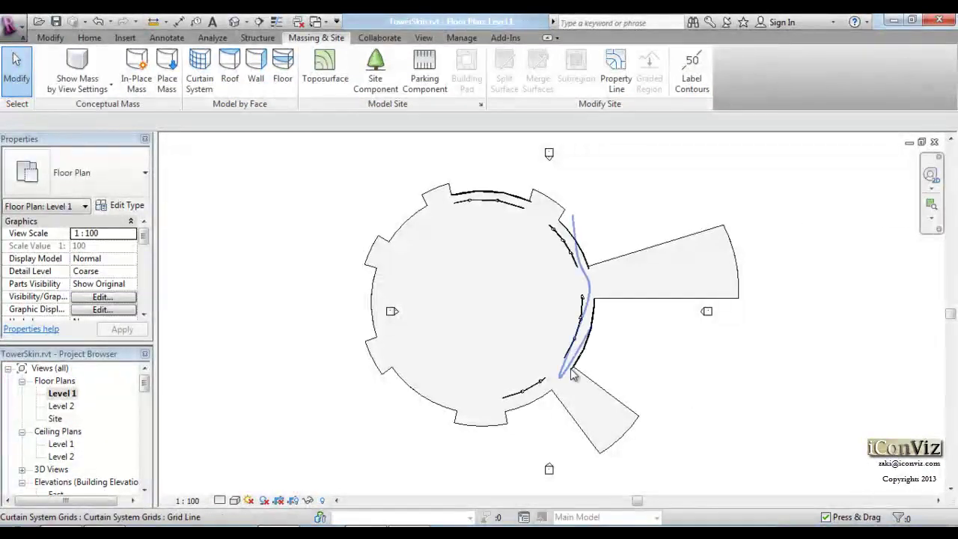
Select all 2m Circular Mullion instances in the entire project and review their type properties.
scroll(578, 363, "up", 5)
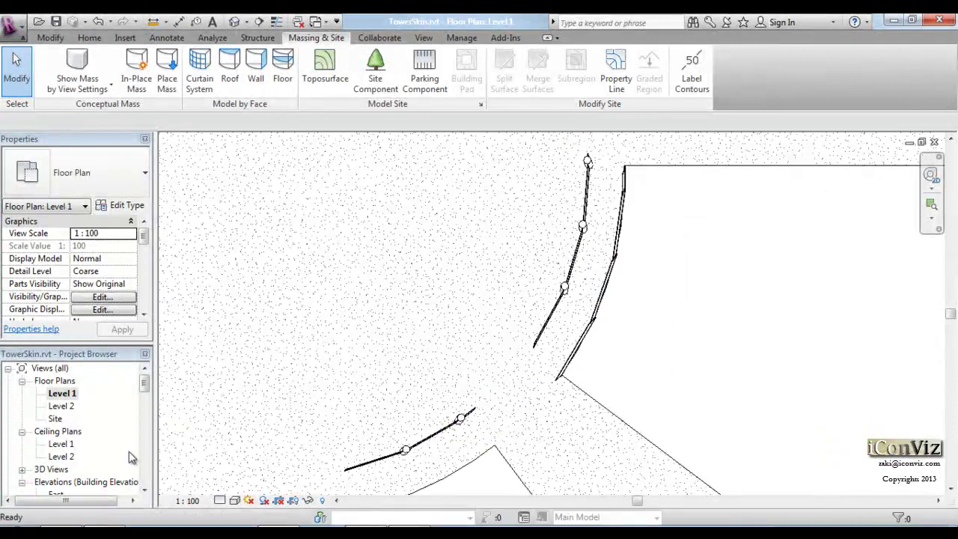
scroll(148, 458, "down", 3)
scroll(148, 458, "down", 3)
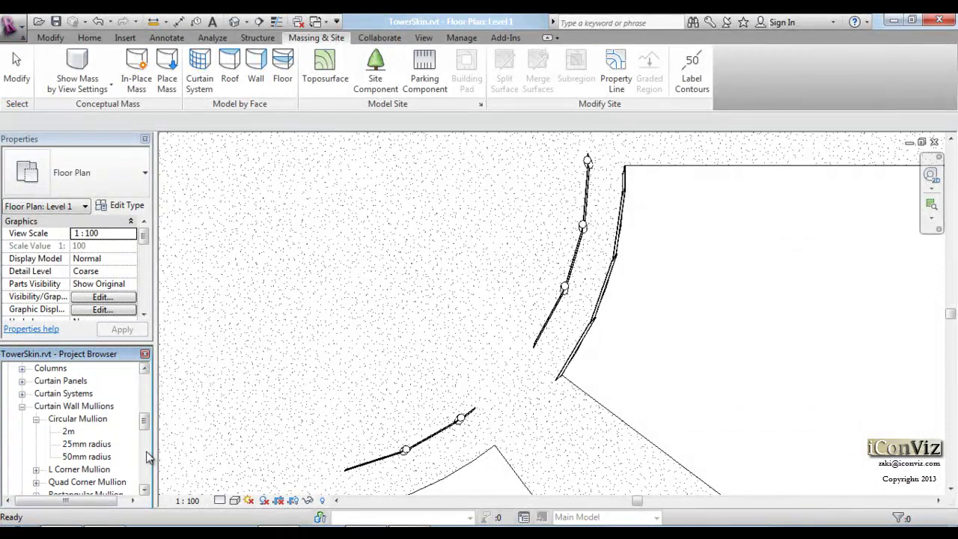
left_click(68, 433)
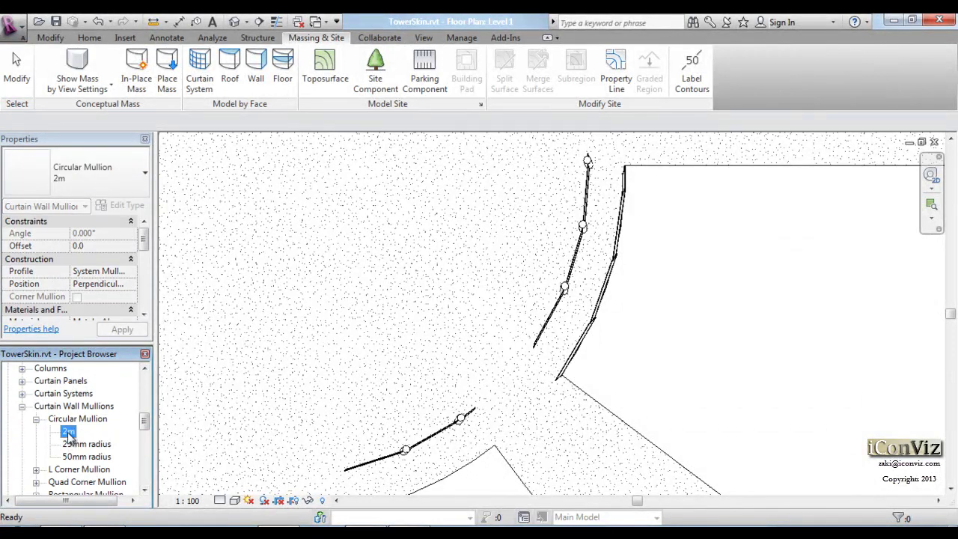
right_click(67, 431)
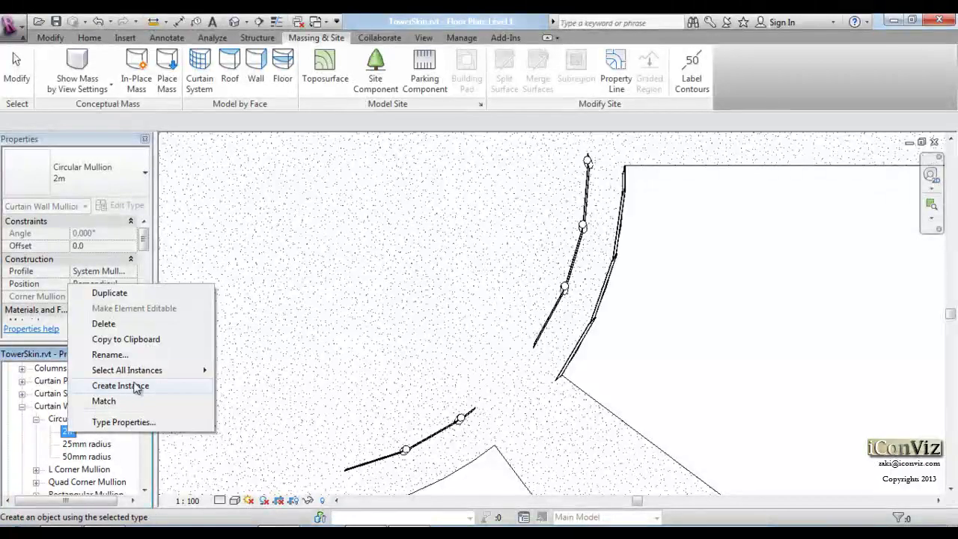
mouse_move(127, 370)
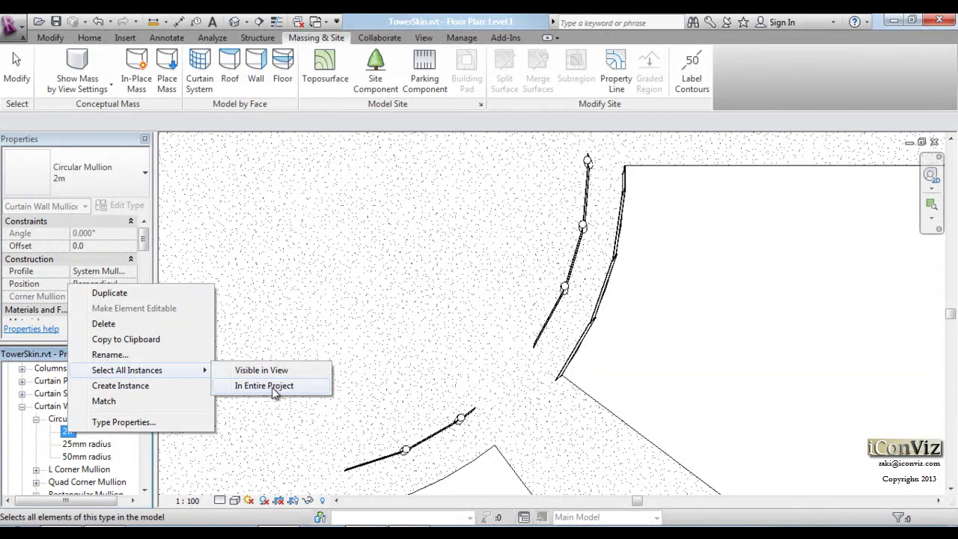
left_click(273, 390)
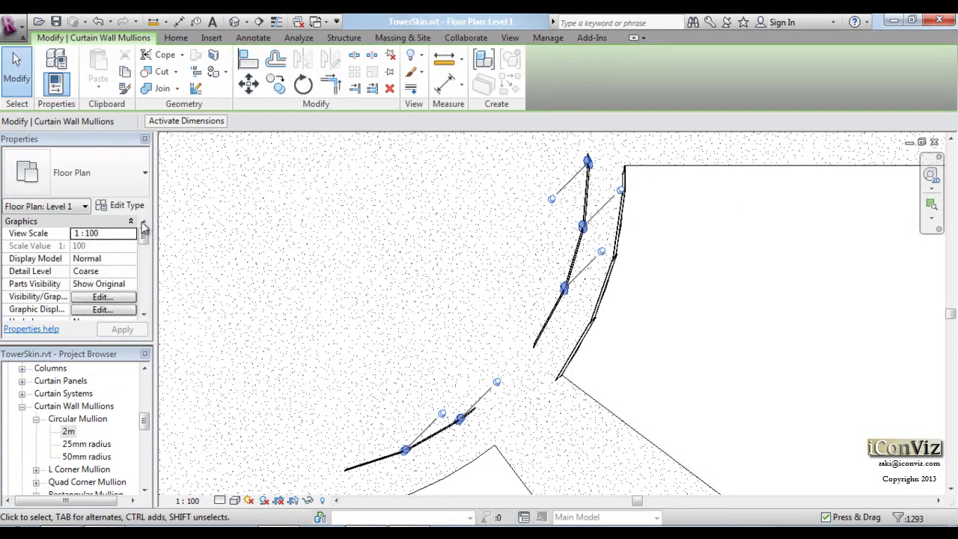
left_click(122, 205)
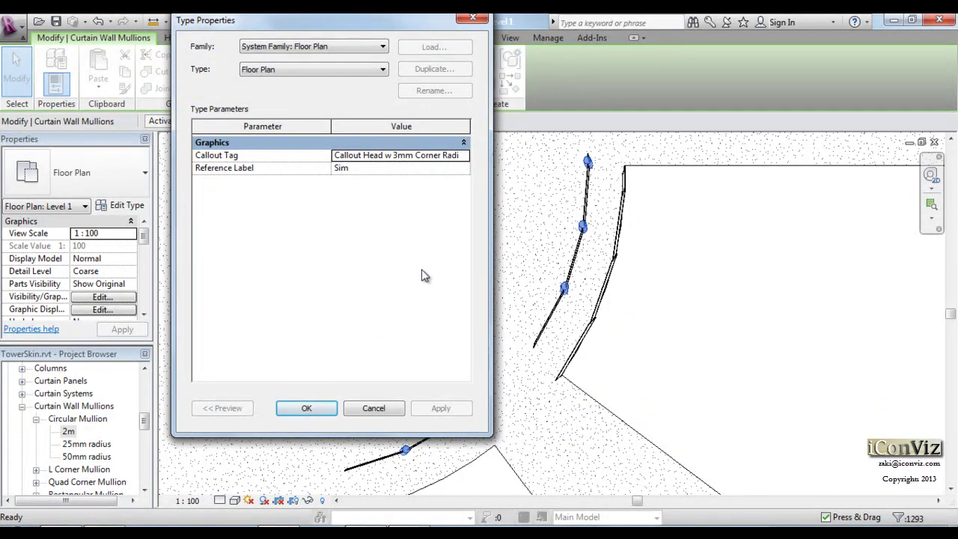
left_click(373, 407)
left_click(727, 342)
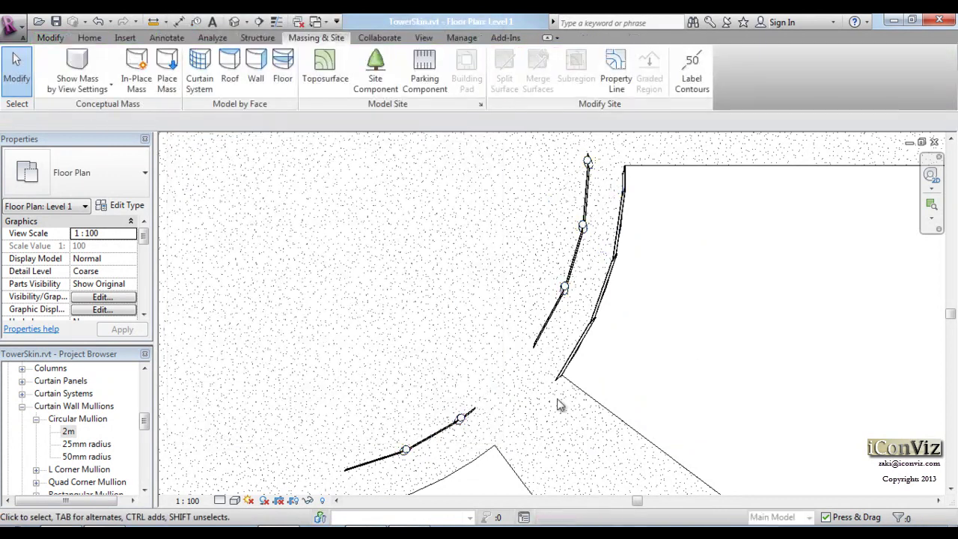
Open the 2m Circular Mullion type properties and edit its Type Mark to 'column'.
double_click(68, 432)
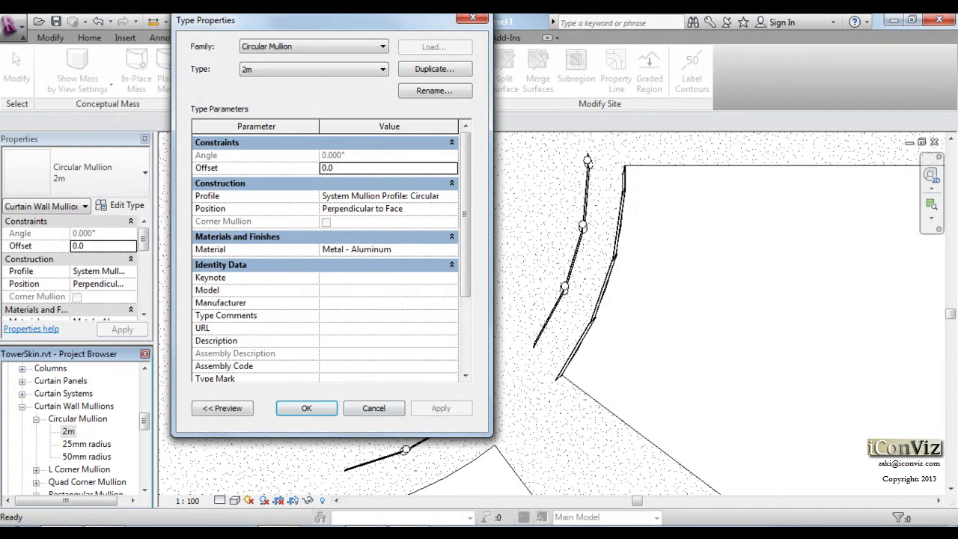
left_click(466, 323)
left_click(337, 285)
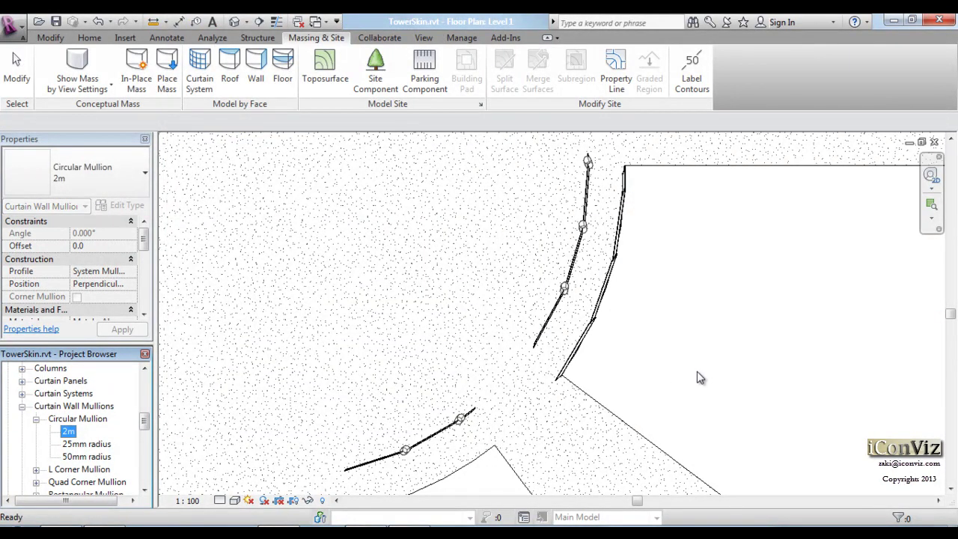
Add the HiddenCurtainPanel filter to the Level 1 plan's view filters.
key("v")
key("g")
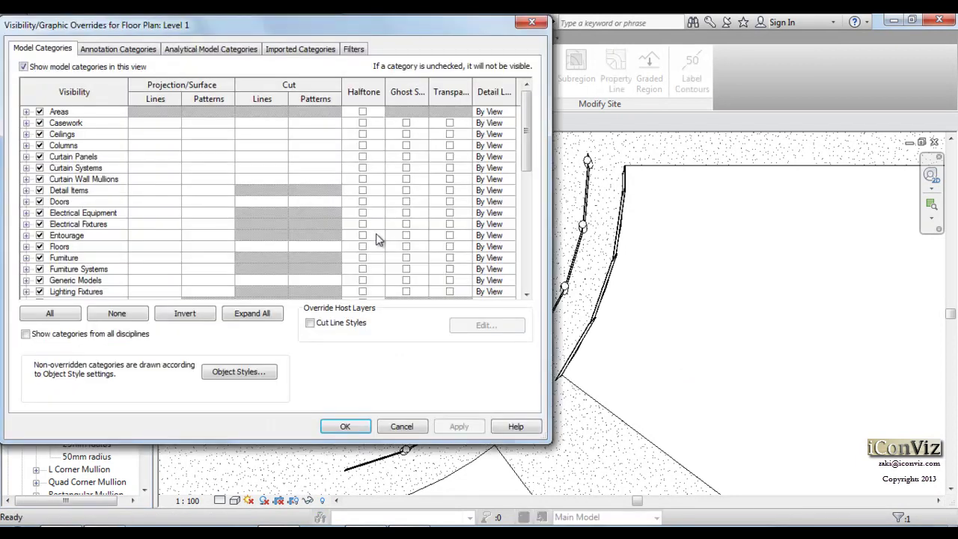
left_click(353, 51)
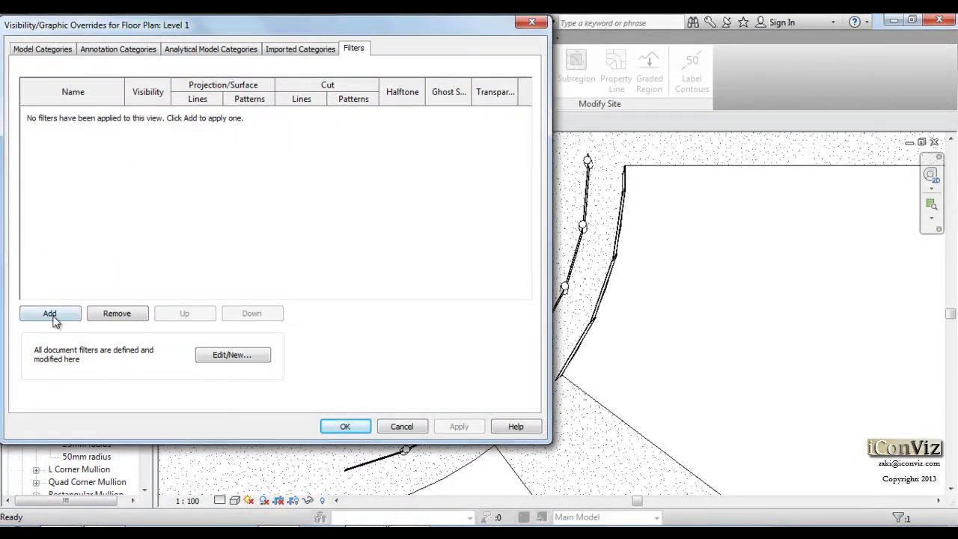
left_click(51, 316)
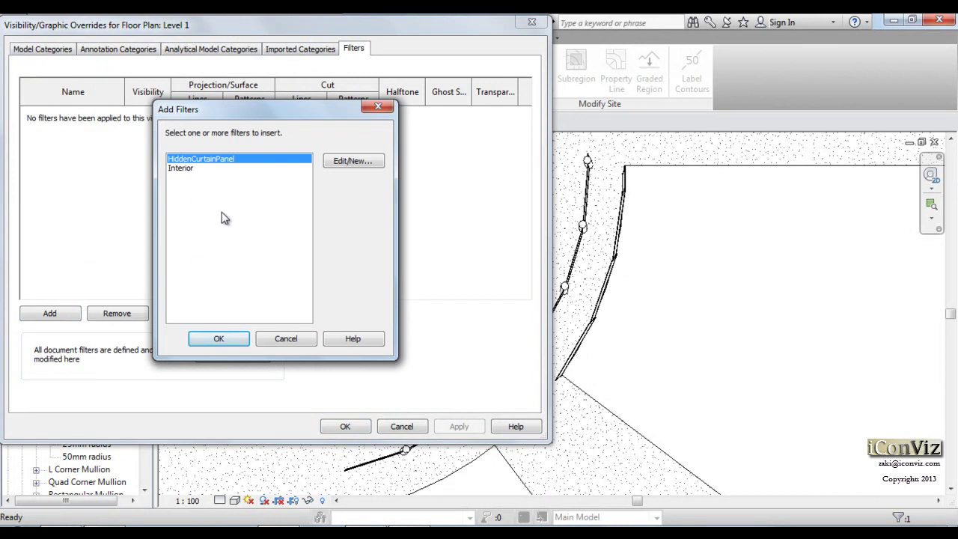
left_click(221, 339)
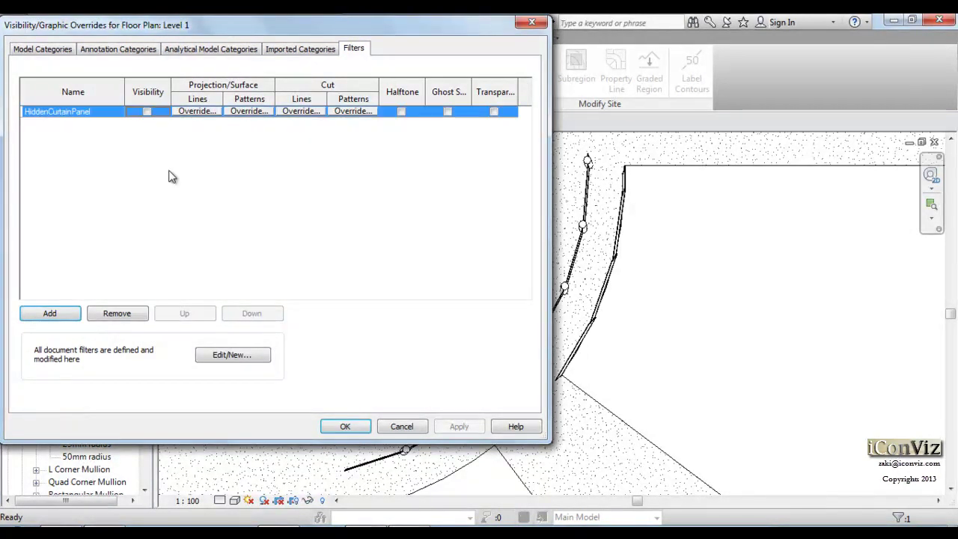
left_click(345, 426)
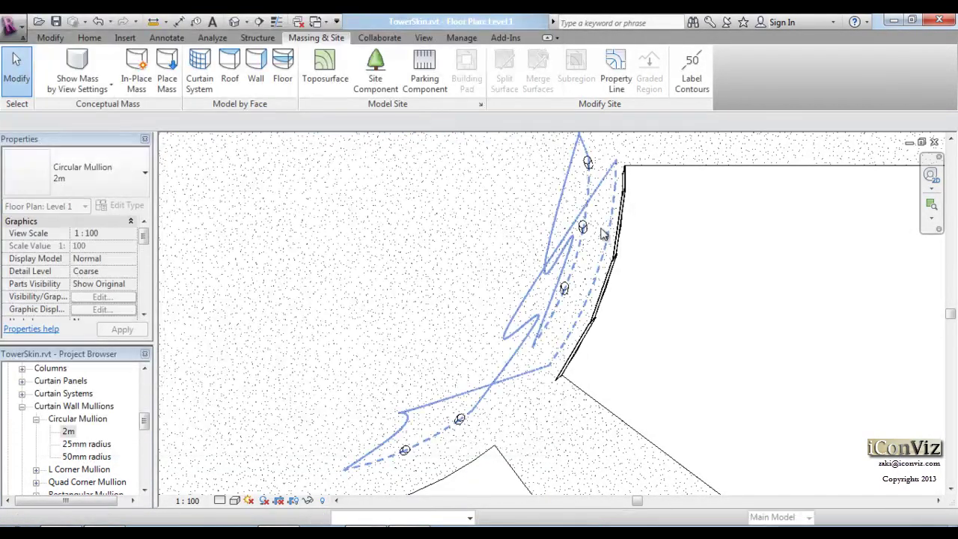
scroll(588, 241, "up", 3)
scroll(598, 279, "up", 2)
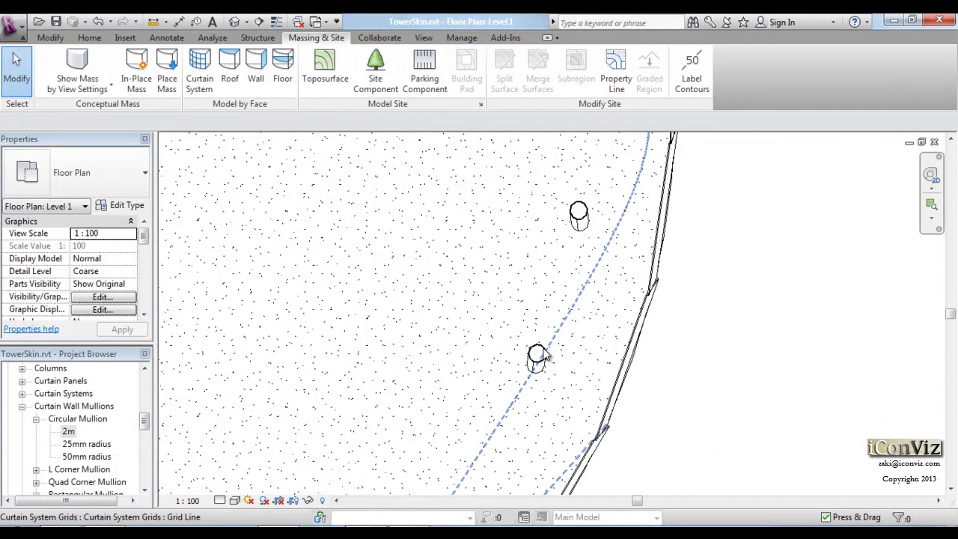
Create a new view filter named Columns.
key("v")
key("g")
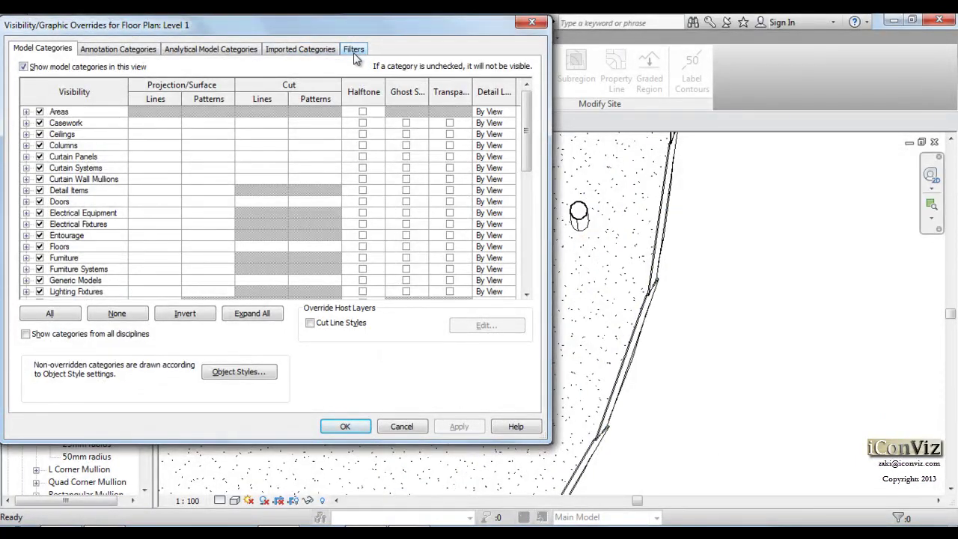
left_click(353, 49)
left_click(51, 313)
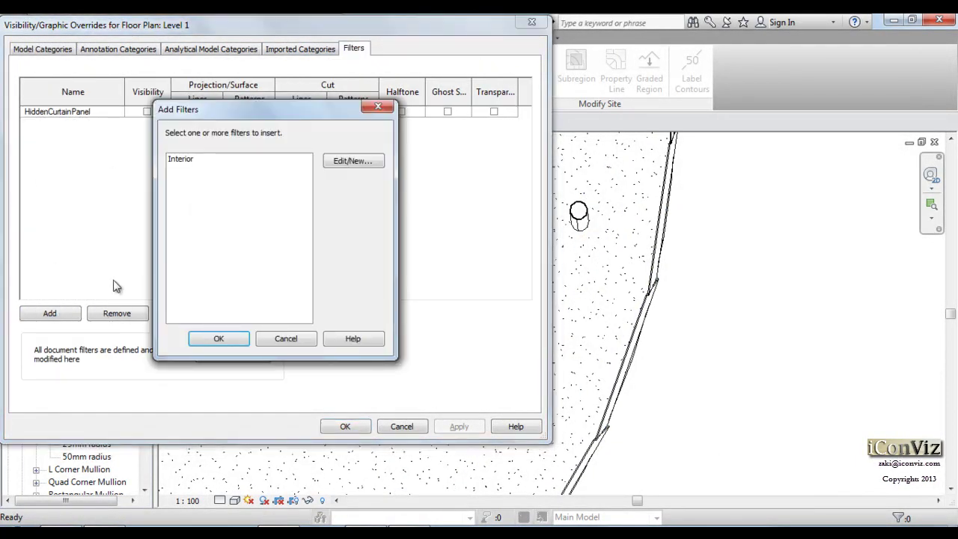
left_click(346, 162)
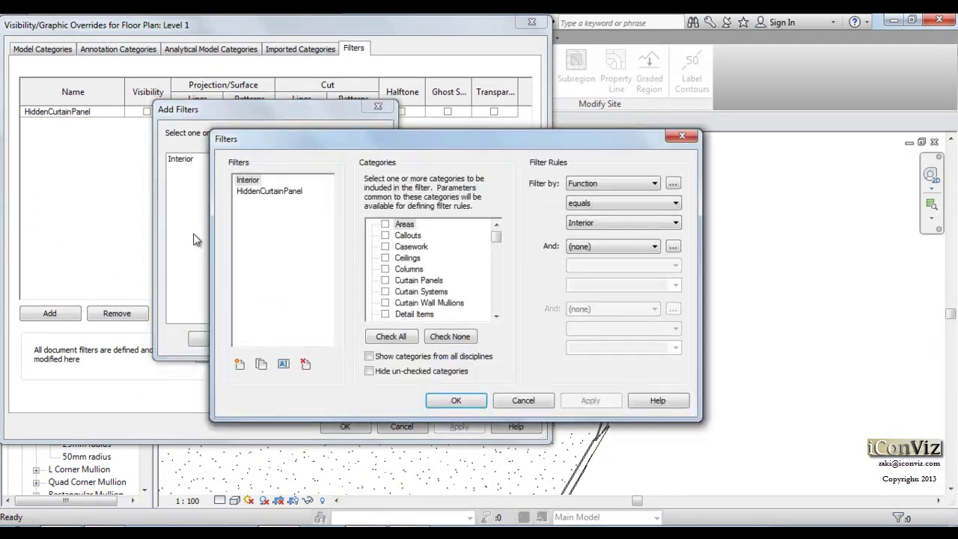
left_click(240, 363)
type("Columns")
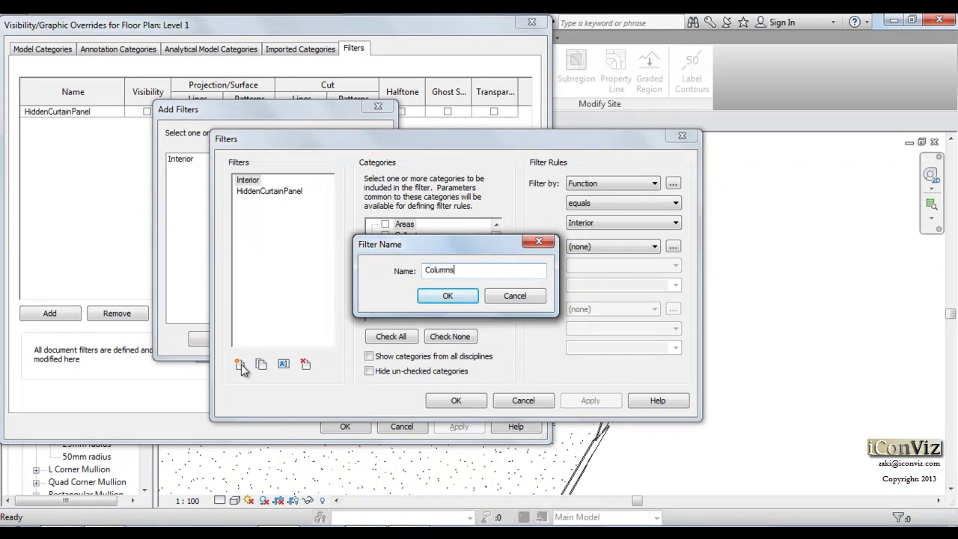
key("Return")
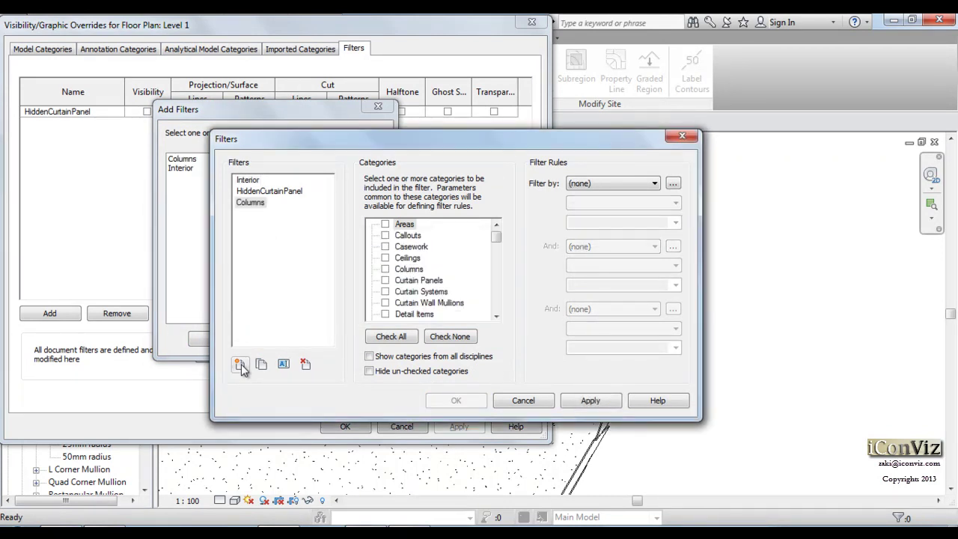
Set the Columns filter to Curtain Wall Mullions with Type Mark equals columns.
left_click(404, 282)
left_click(385, 303)
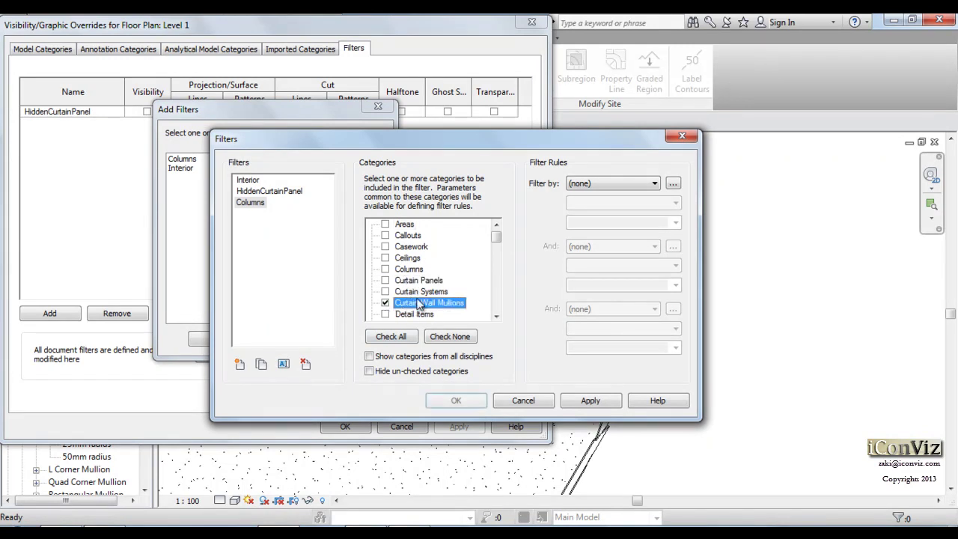
left_click(654, 184)
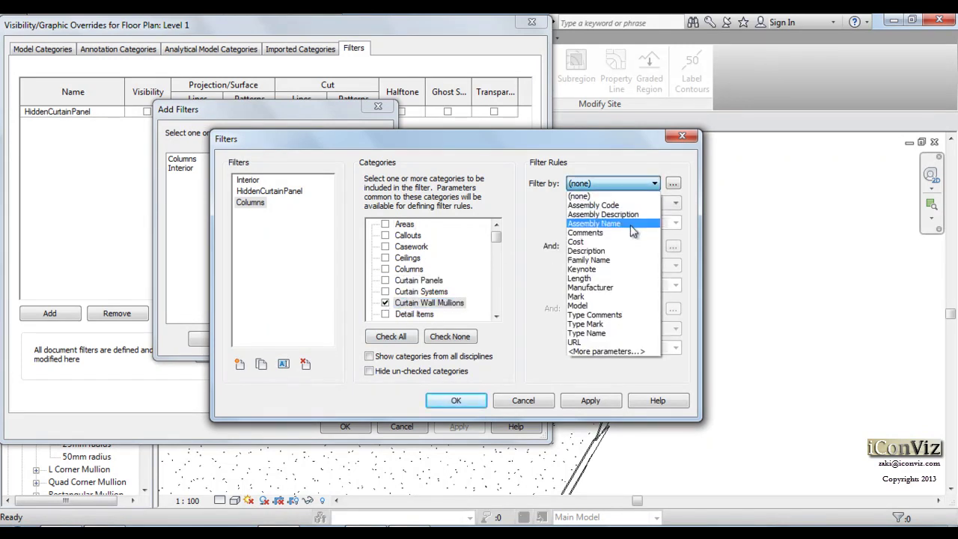
left_click(606, 324)
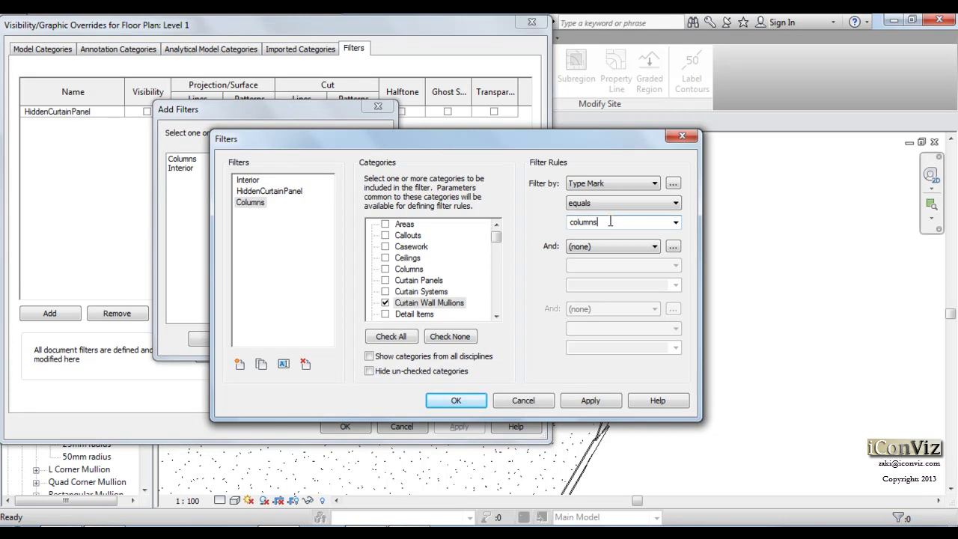
left_click(458, 401)
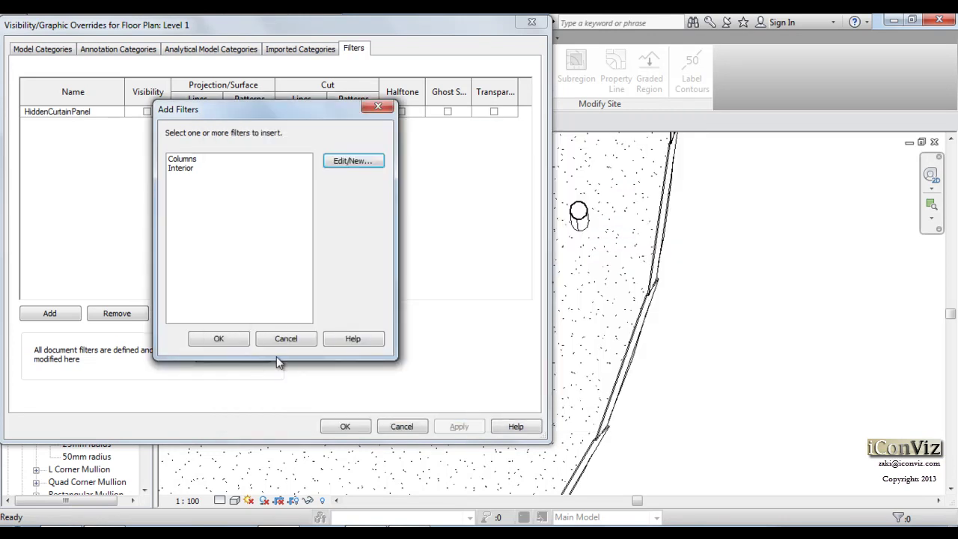
Add the Columns filter to the Level 1 plan with Visibility unchecked and apply.
left_click(236, 339)
left_click(75, 317)
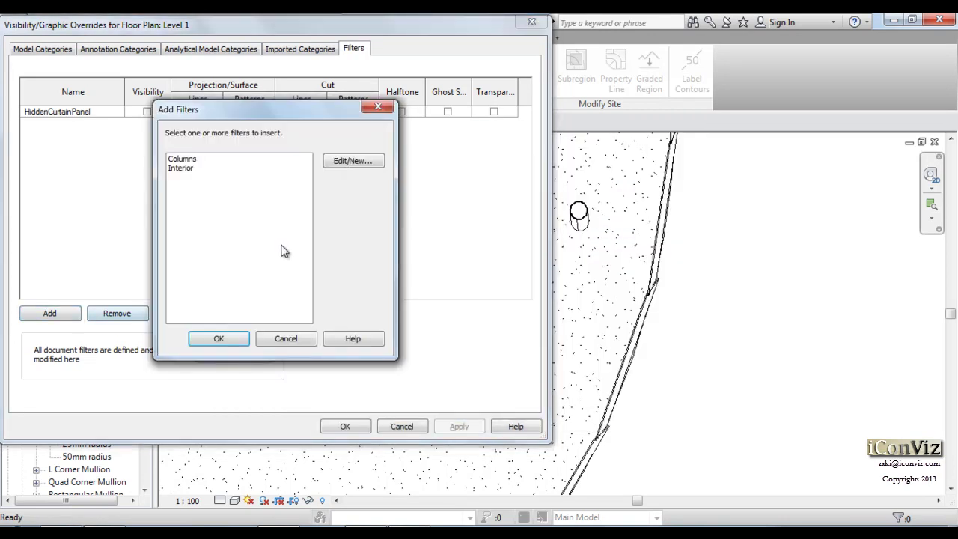
left_click(182, 158)
left_click(228, 341)
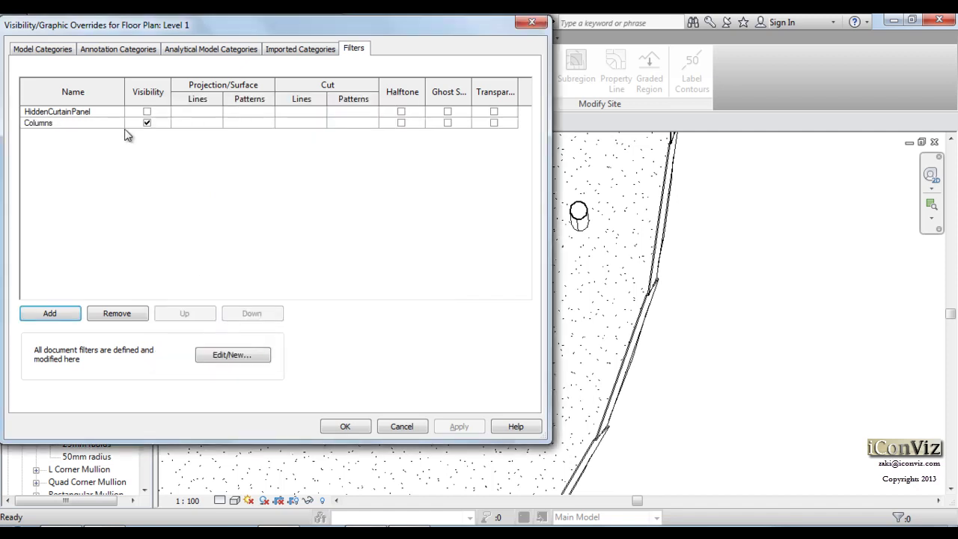
left_click(148, 123)
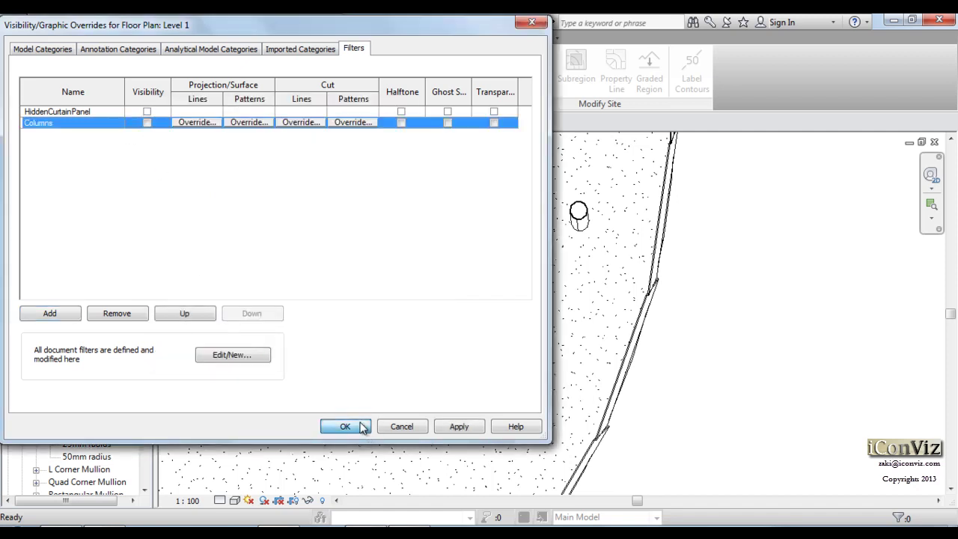
left_click(363, 426)
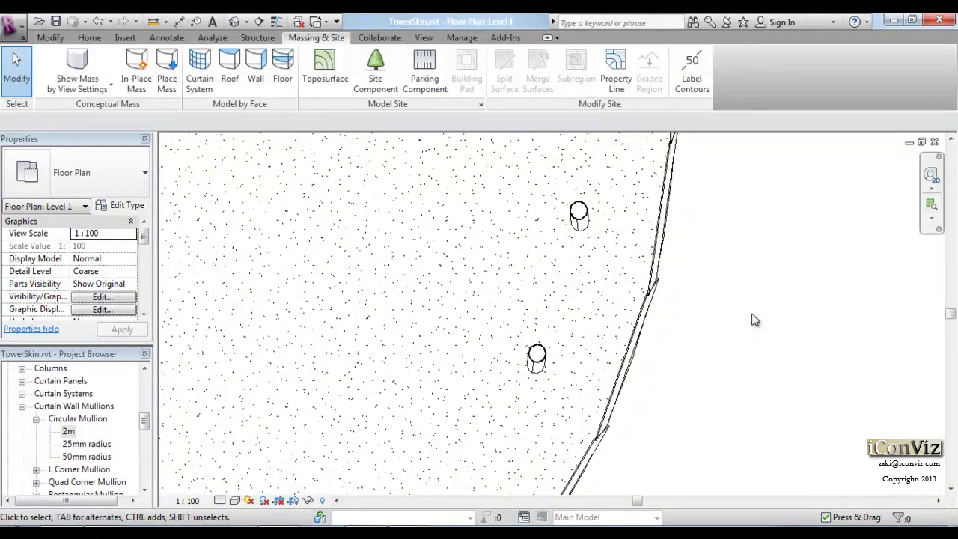
Check the Type Mark value of the Circular Mullion 2m type.
double_click(68, 431)
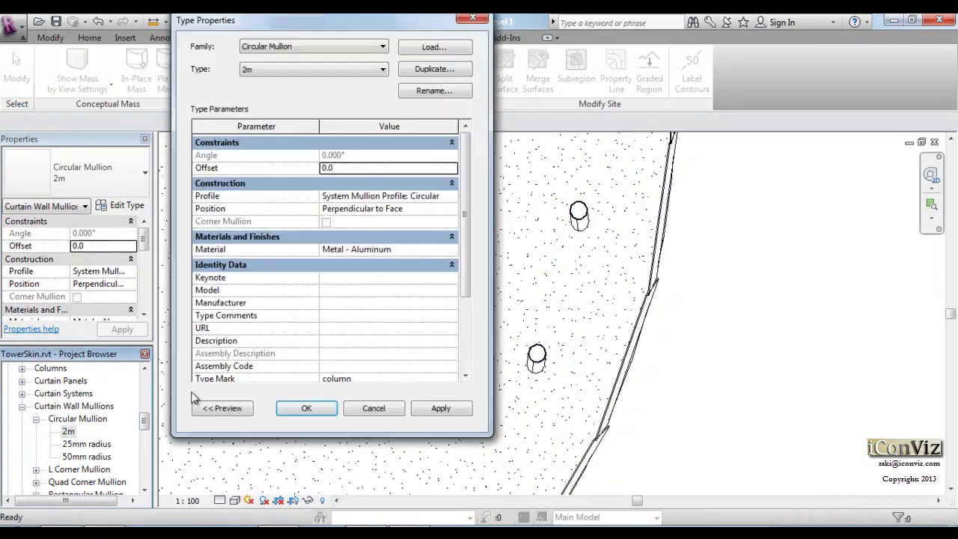
left_click(366, 379)
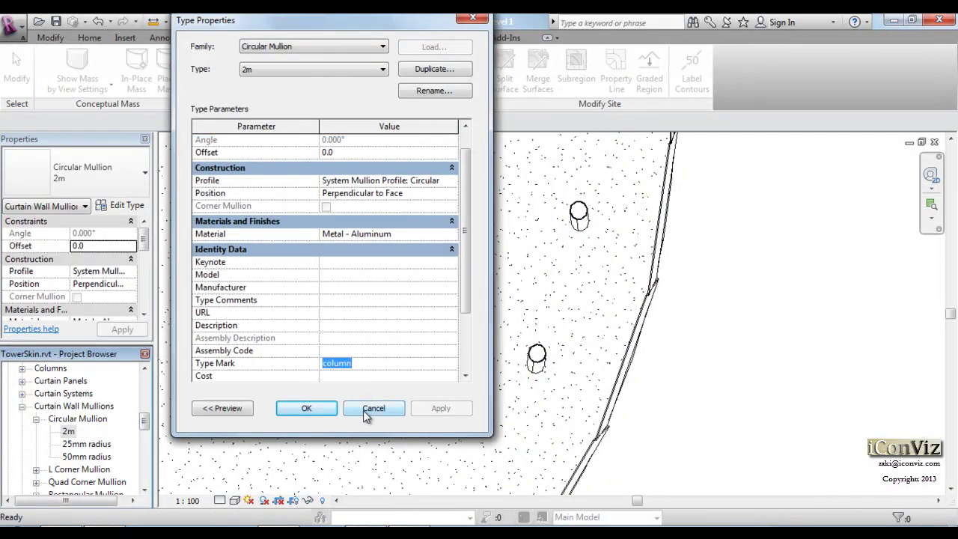
left_click(363, 410)
Change the Columns filter rule value to 'column' to match the mullions' Type Mark.
key("v")
key("g")
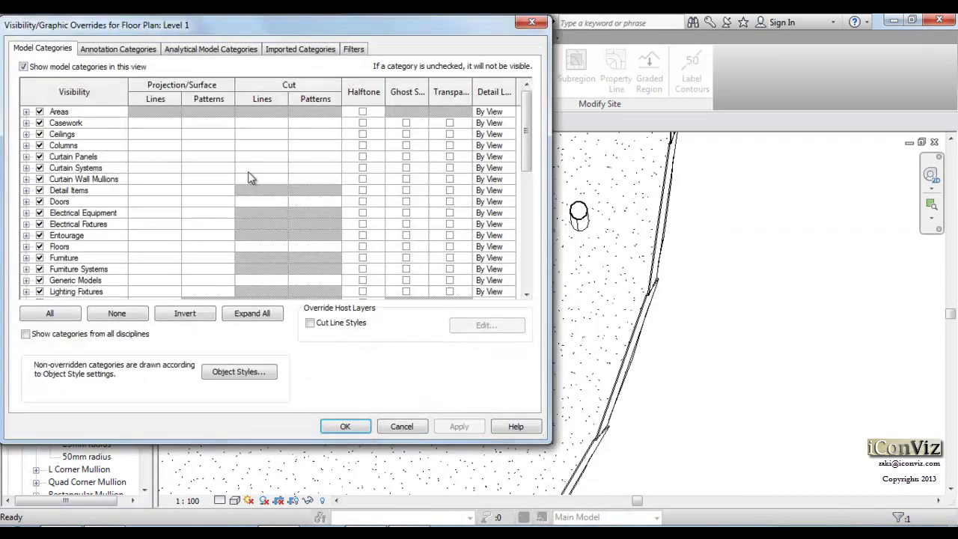
left_click(353, 49)
left_click(228, 355)
left_click(254, 203)
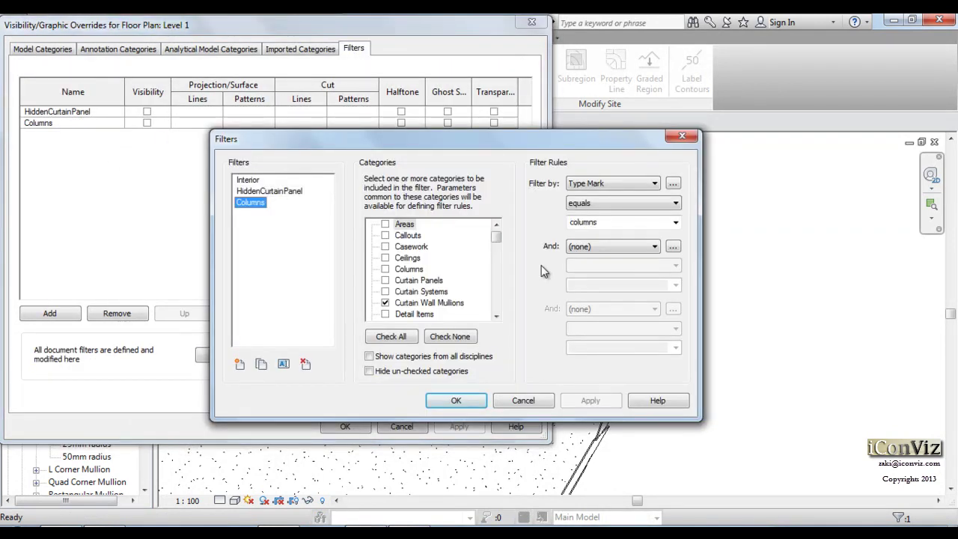
double_click(614, 224)
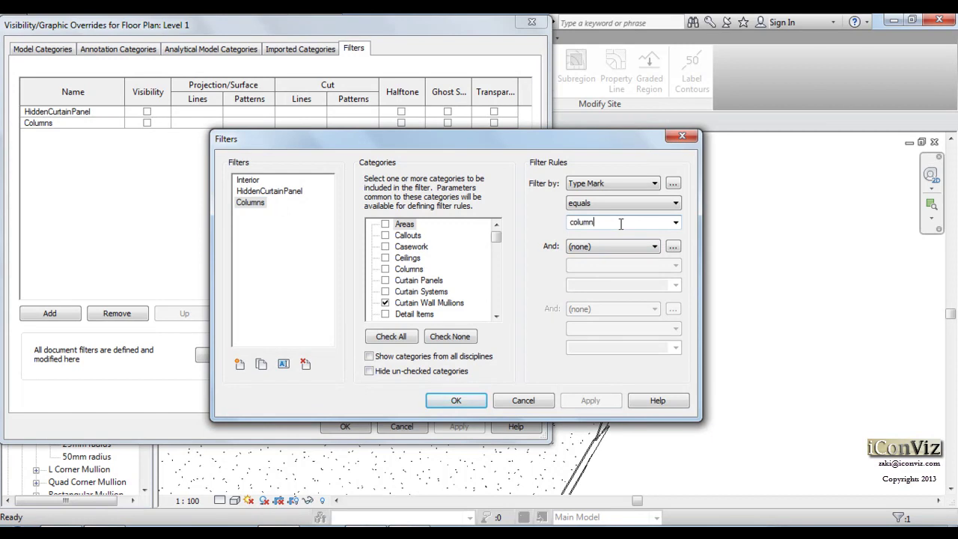
left_click(456, 401)
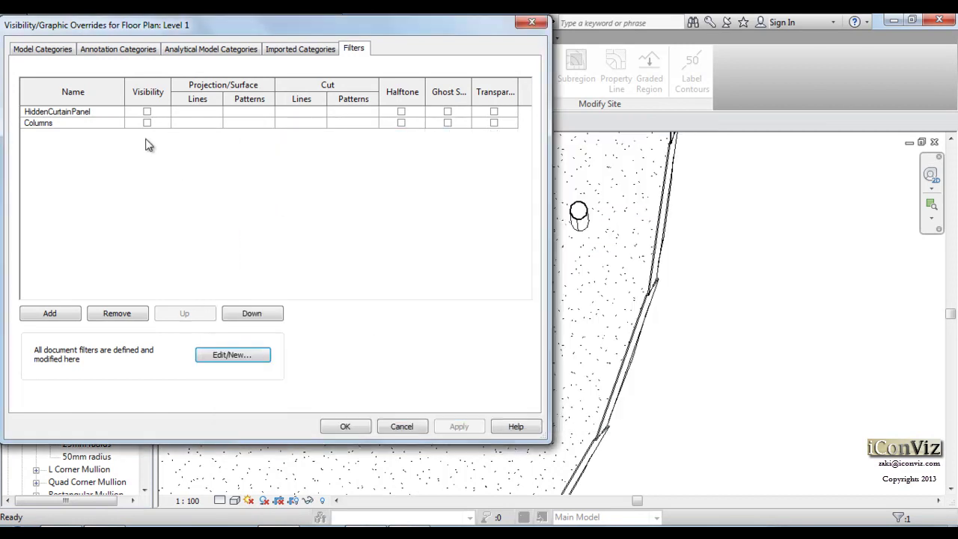
left_click(345, 425)
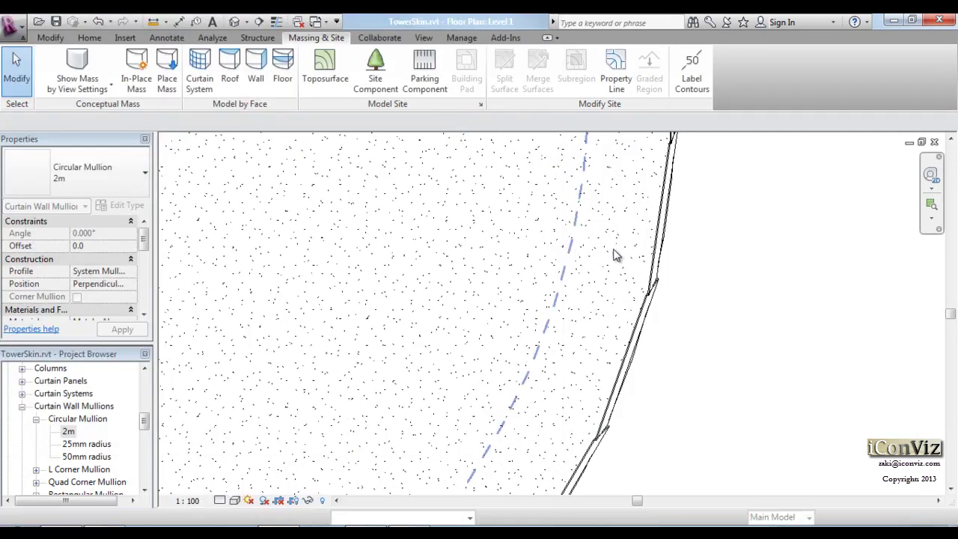
Turn the Columns filter's visibility back on in the Level 1 plan.
key("v")
key("v")
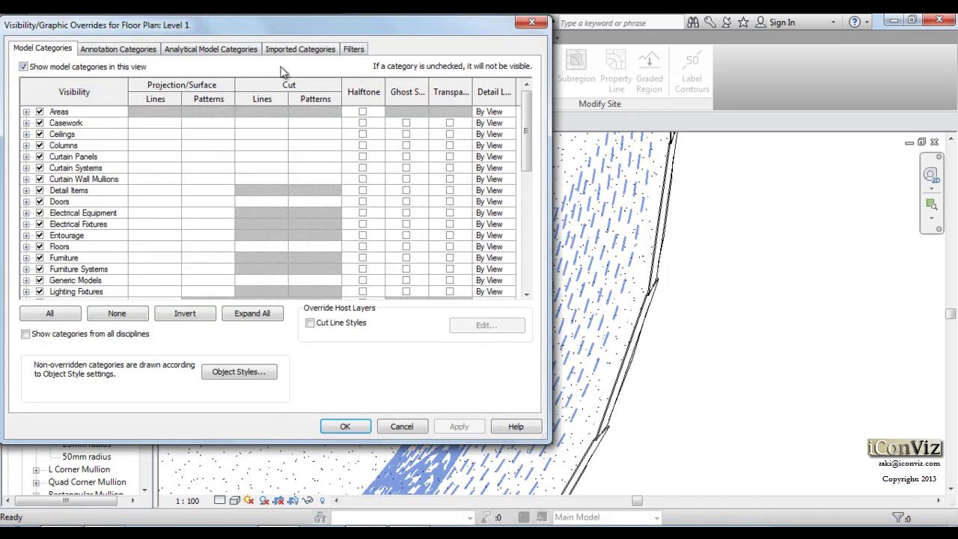
left_click(353, 49)
left_click(147, 122)
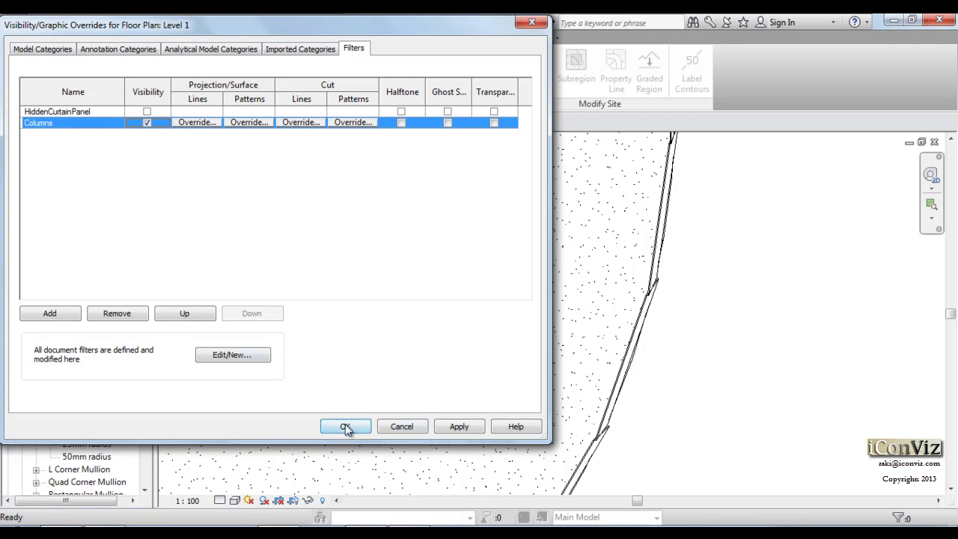
left_click(345, 427)
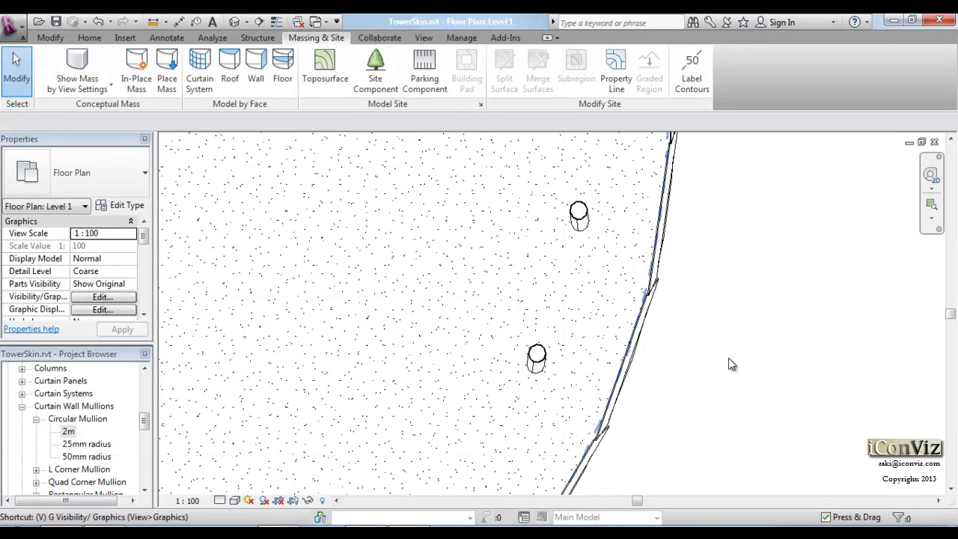
Override the Columns filter's cut pattern with a red Solid fill in Level 1.
key("g")
left_click(353, 49)
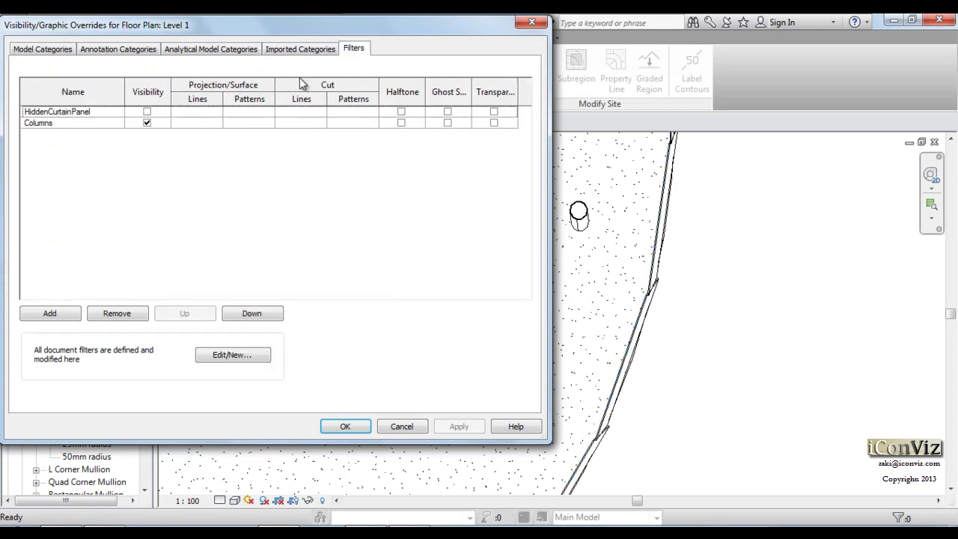
left_click(78, 123)
left_click(351, 122)
left_click(314, 252)
left_click(363, 314)
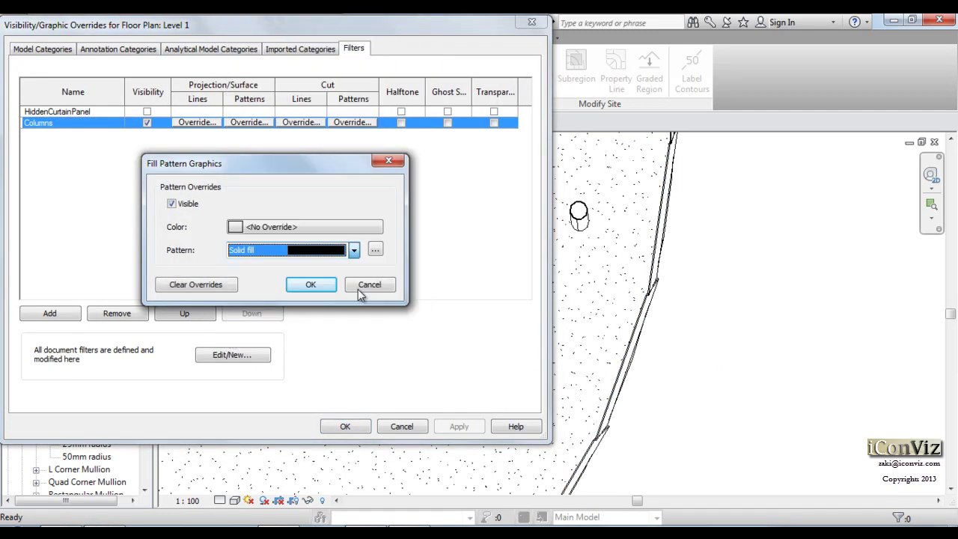
left_click(326, 228)
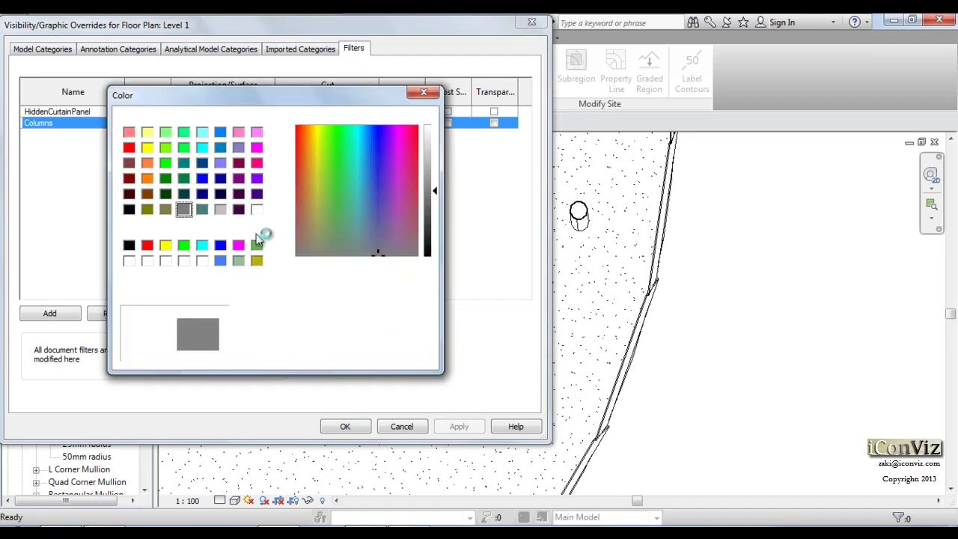
left_click(128, 147)
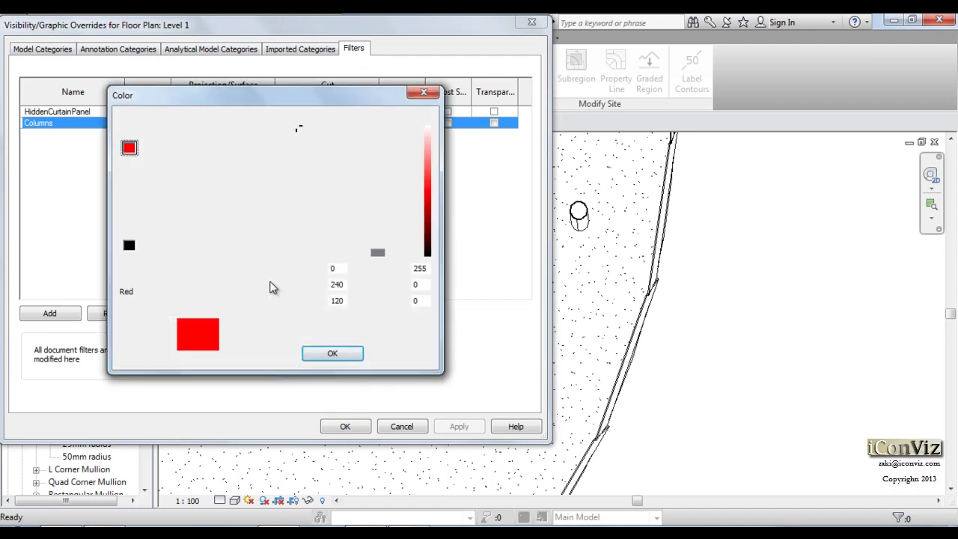
left_click(325, 359)
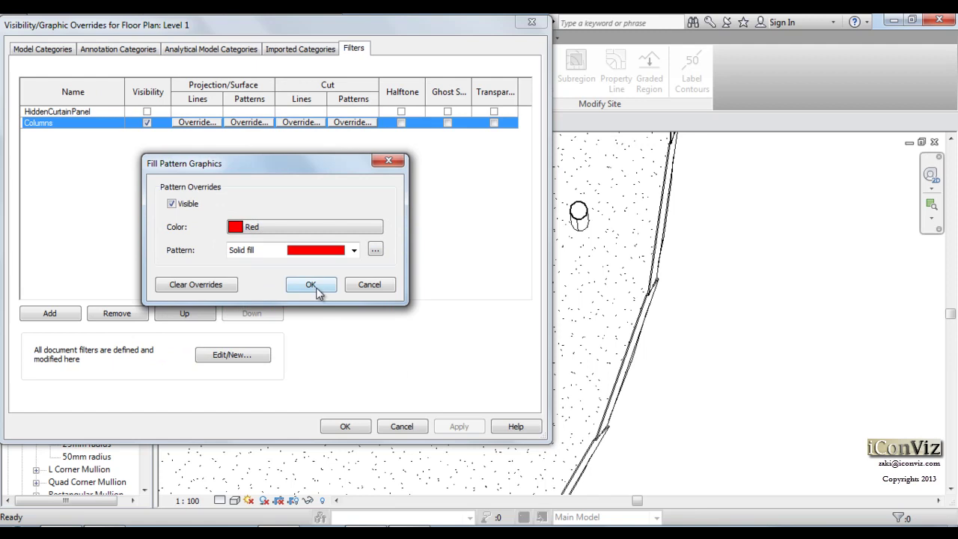
left_click(311, 285)
left_click(347, 425)
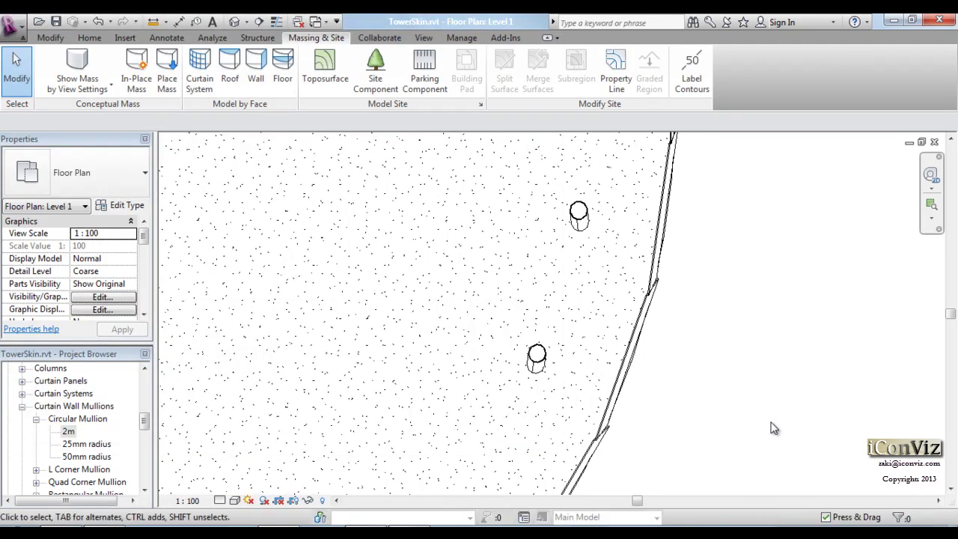
Inspect the mullion columns along the curtain wall, then fit and recenter the floor plan.
scroll(667, 265, "down", 1)
scroll(668, 265, "down", 1)
scroll(668, 265, "down", 1)
middle_click_drag(726, 331, 740, 306)
scroll(739, 306, "up", 2)
scroll(730, 344, "up", 1)
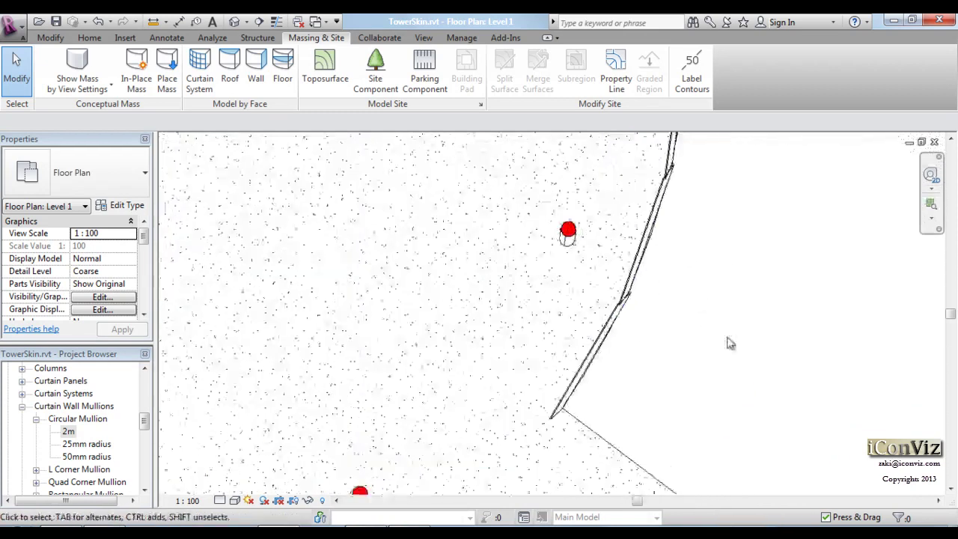
key("z")
key("f")
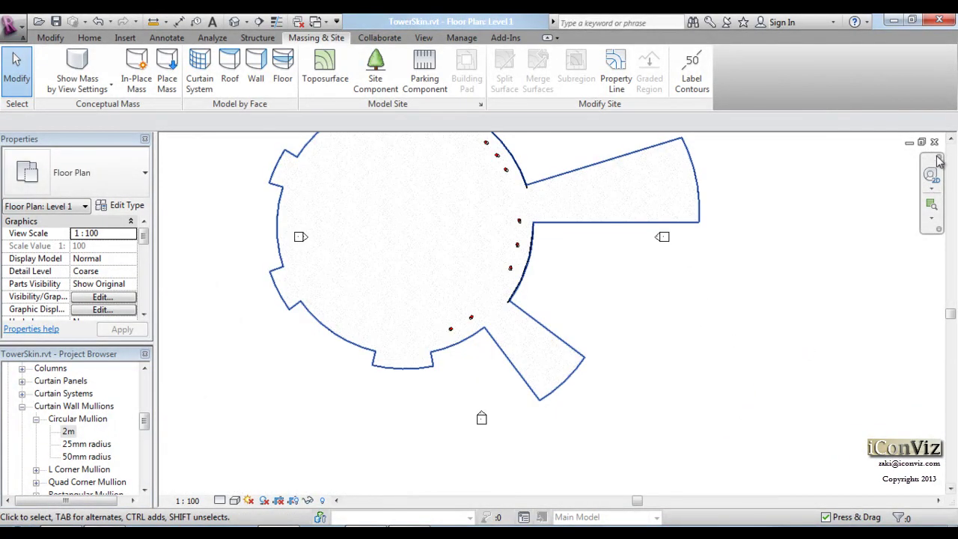
middle_click_drag(671, 313, 707, 373)
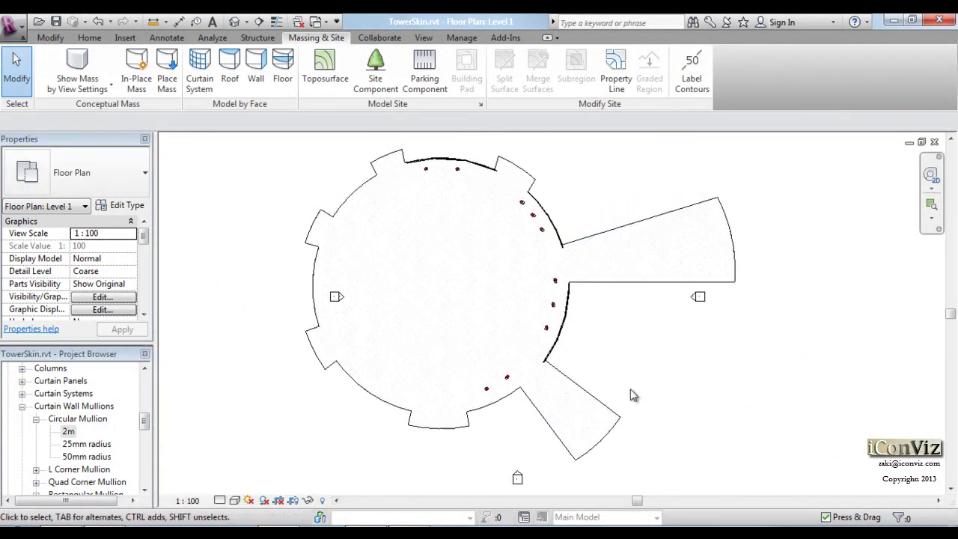
scroll(427, 154, "up", 3)
scroll(427, 155, "up", 4)
scroll(426, 154, "up", 1)
Switch the Level 1 plan's visual style to Consistent Colors and zoom back out.
left_click(234, 501)
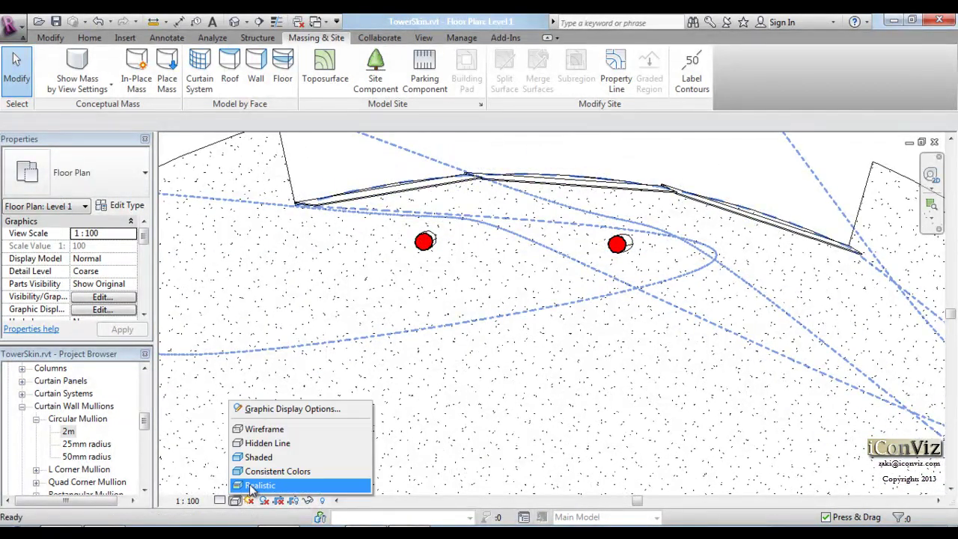
left_click(257, 474)
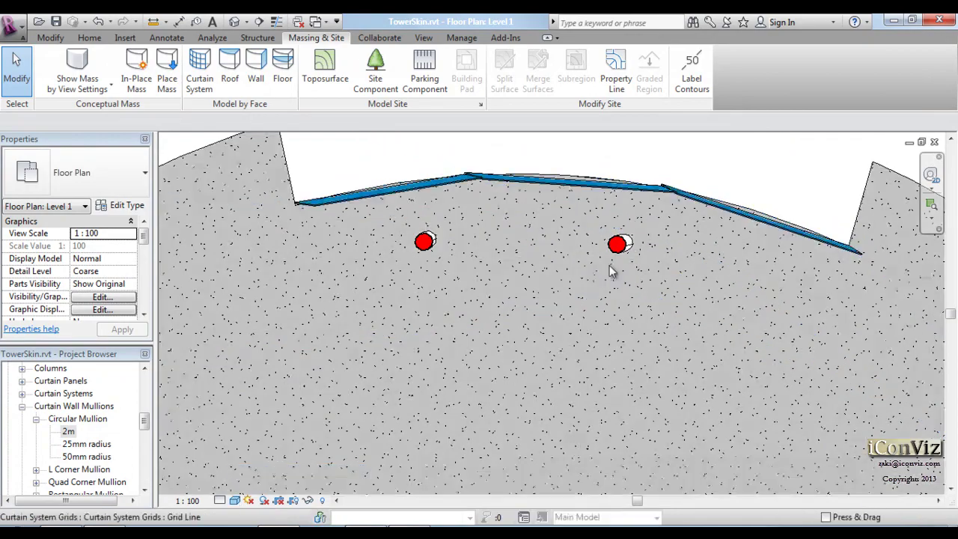
scroll(613, 387, "down", 1)
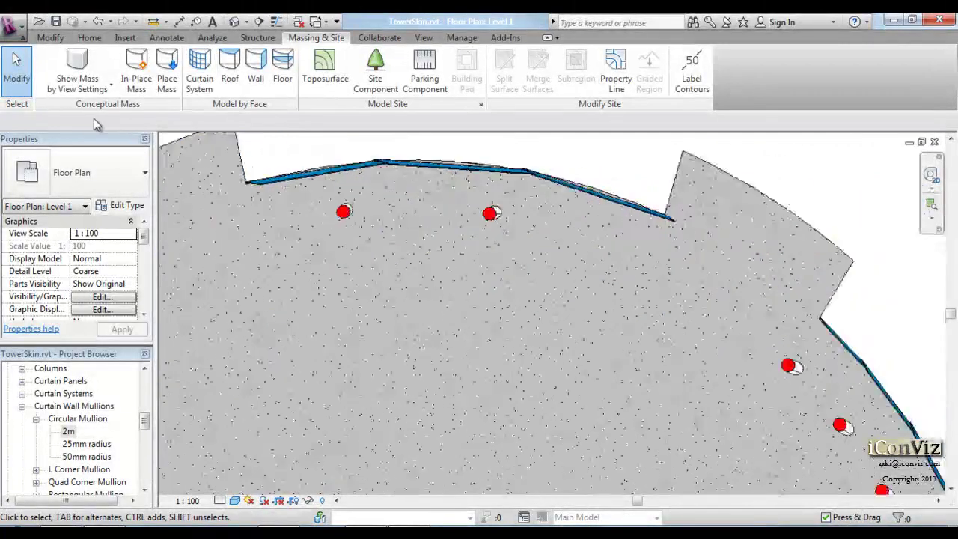
scroll(538, 405, "down", 1)
scroll(464, 423, "down", 1)
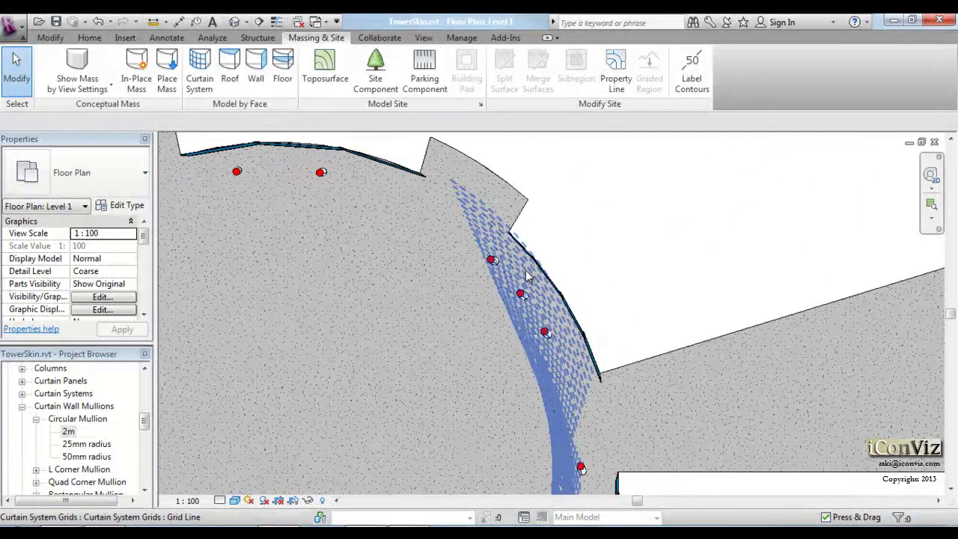
scroll(598, 276, "down", 2)
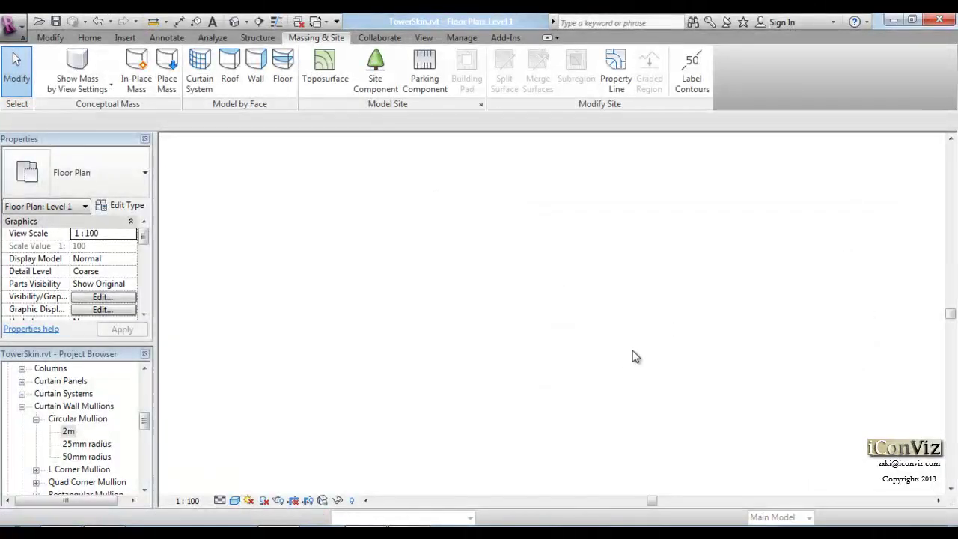
Enable the Section Box for the 3D tower view.
scroll(148, 302, "down", 3)
scroll(148, 302, "down", 3)
scroll(148, 300, "down", 2)
scroll(135, 257, "up", 2)
left_click(76, 271)
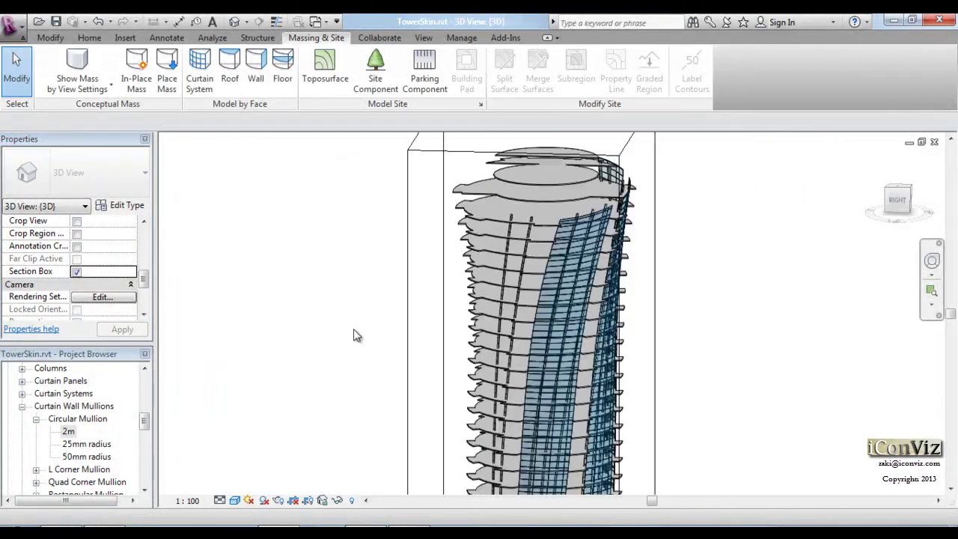
Lower the section box top to cut through the tower's upper floor slabs.
scroll(430, 283, "down", 2)
scroll(432, 283, "down", 2)
left_click(520, 215)
mouse_move(568, 314)
middle_mouse_down("shift")
mouse_move(567, 349)
mouse_move(543, 374)
mouse_move(462, 266)
middle_mouse_up("shift")
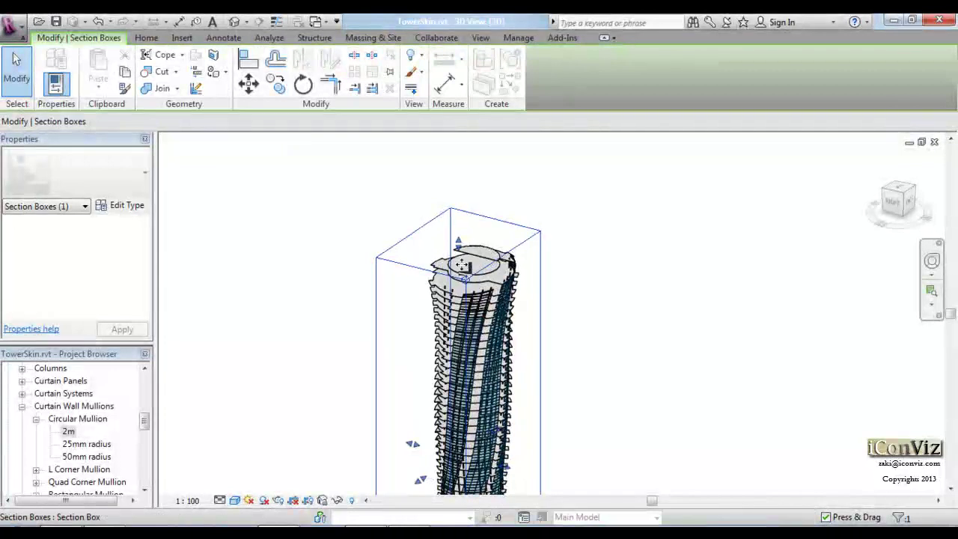
scroll(462, 266, "up", 3)
mouse_move(449, 211)
left_mouse_down()
mouse_move(454, 315)
mouse_move(443, 362)
left_mouse_up()
scroll(468, 363, "up", 3)
scroll(507, 417, "up", 3)
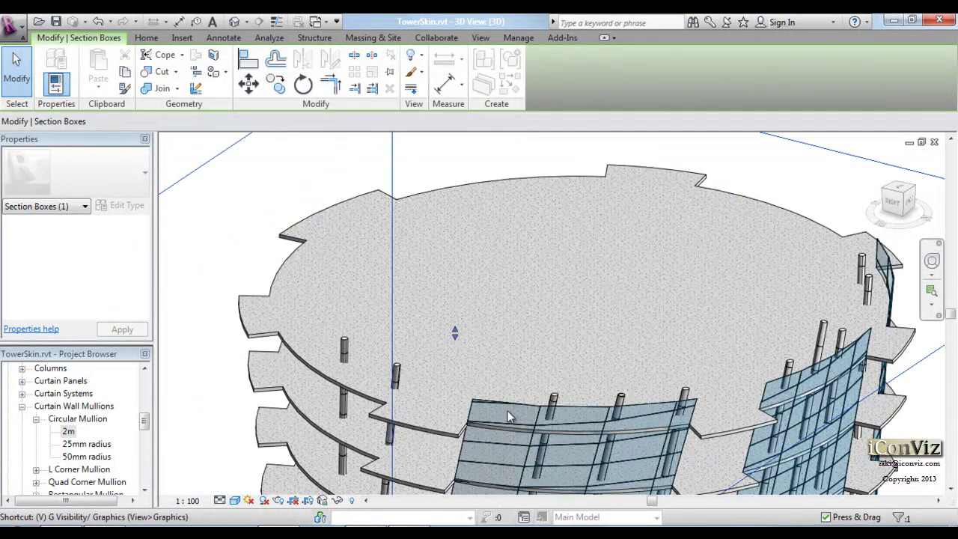
Add the Columns filter to the 3D view's filter overrides.
key("g")
left_click(353, 48)
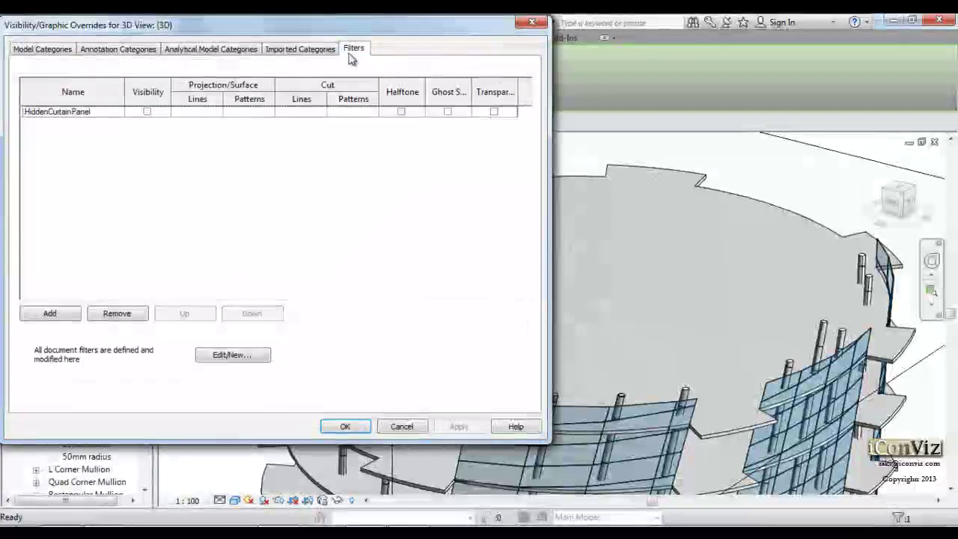
left_click(63, 315)
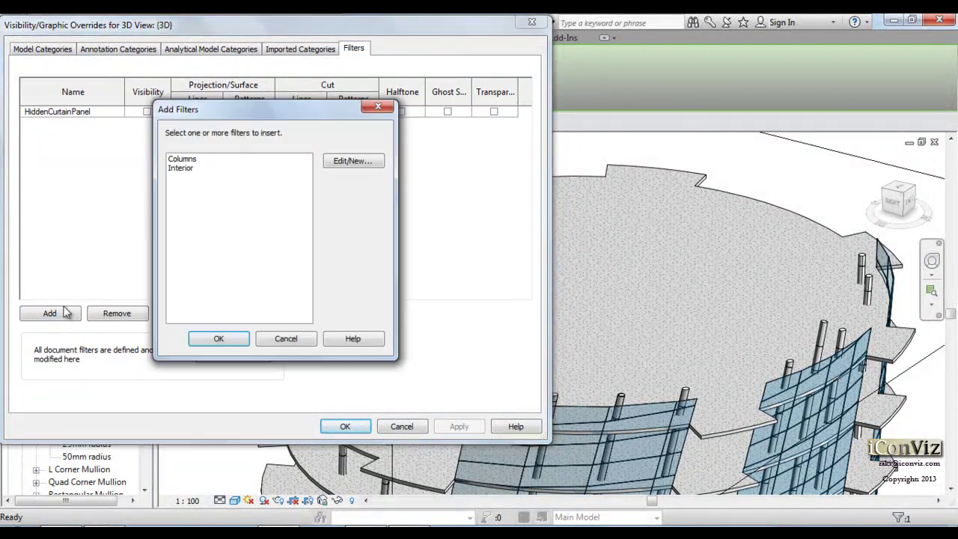
left_click(179, 162)
left_click(219, 339)
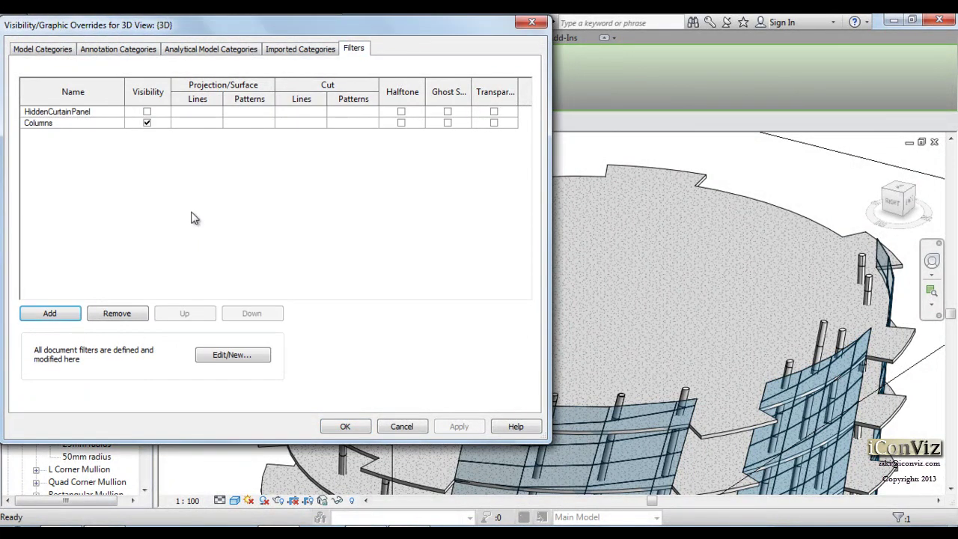
Give the Columns filter a red Solid fill cut pattern override in 3D.
left_click(349, 125)
left_click(349, 123)
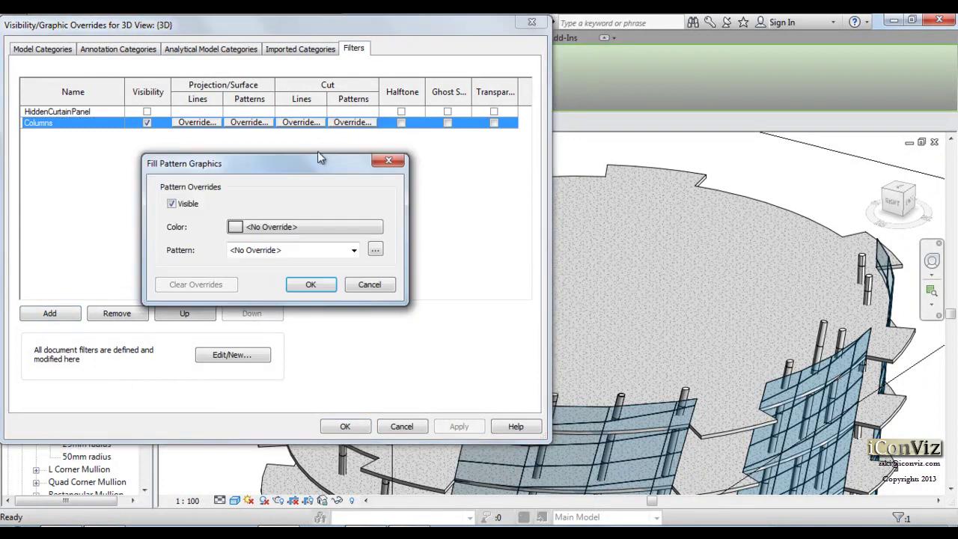
left_click(261, 229)
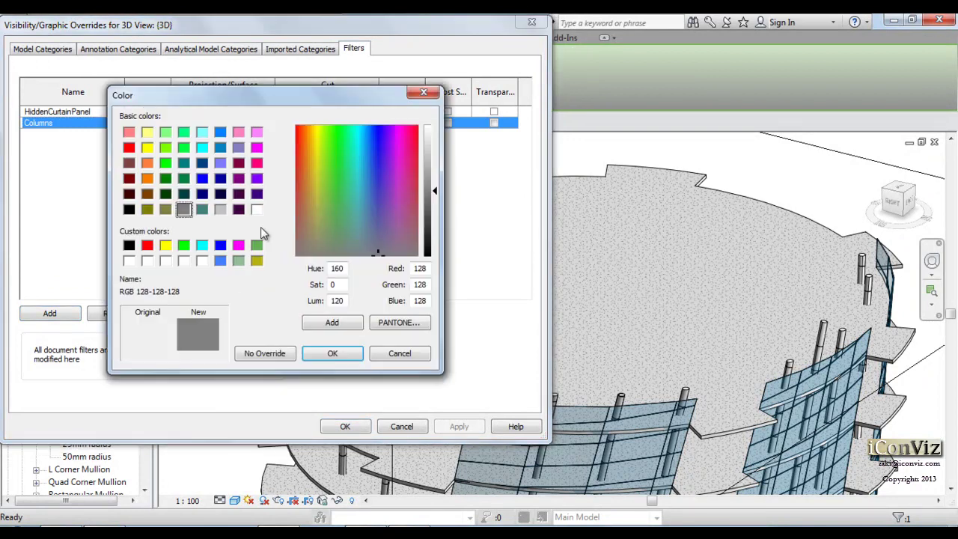
left_click(129, 148)
key("Return")
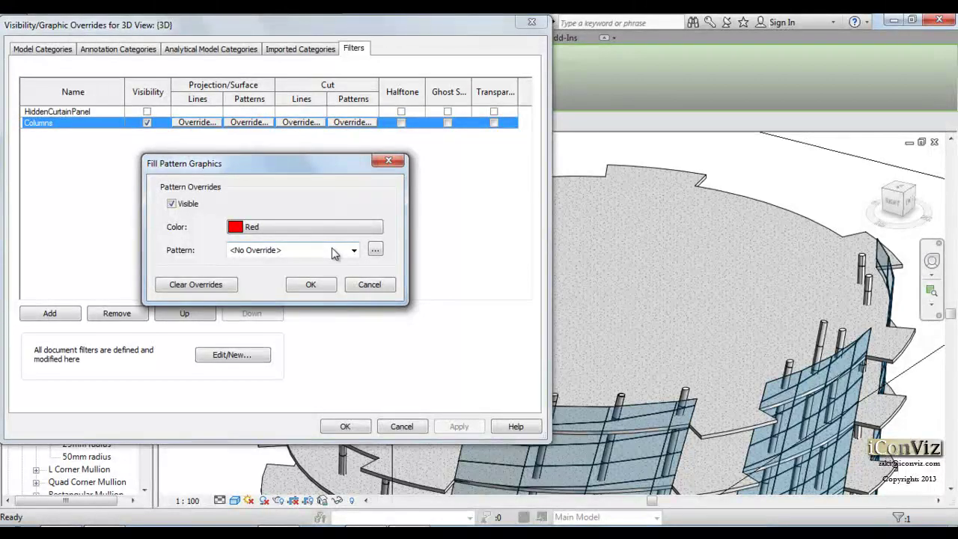
left_click(331, 252)
left_click(383, 306)
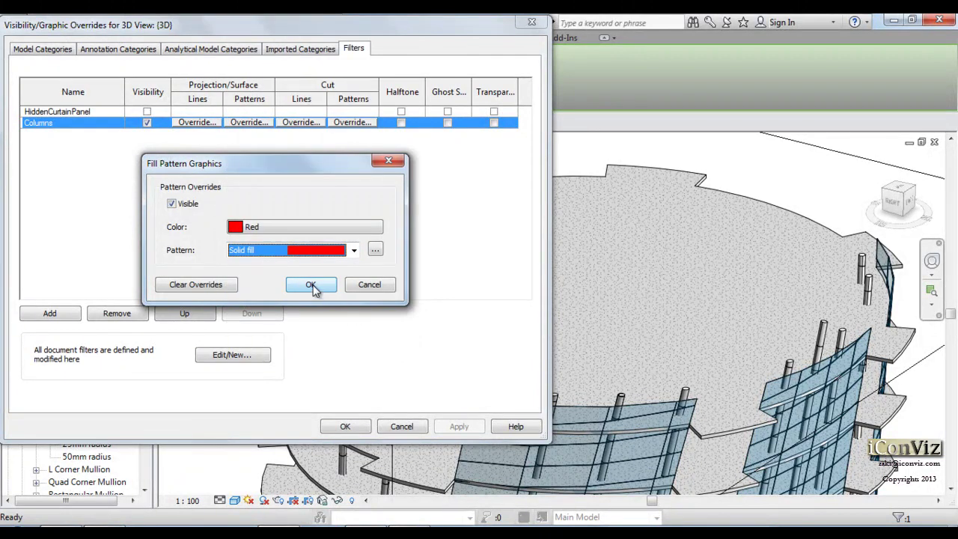
left_click(311, 286)
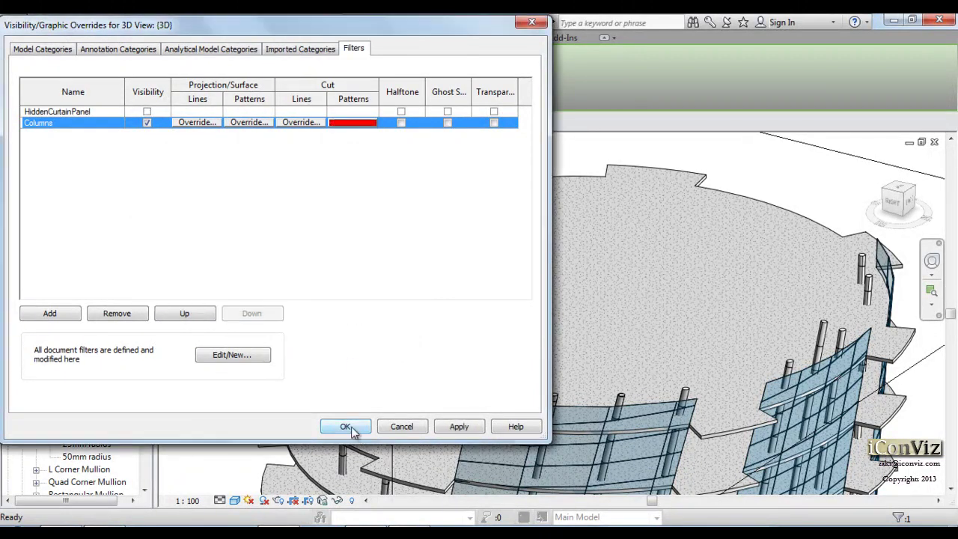
left_click(346, 426)
Nudge the section box face slightly downward.
scroll(916, 382, "up", 5)
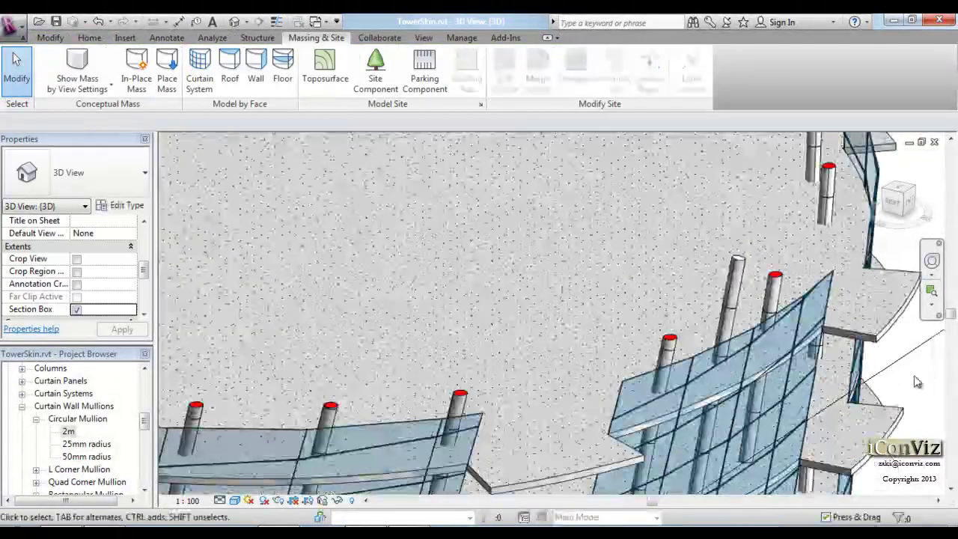
scroll(869, 335, "up", 1)
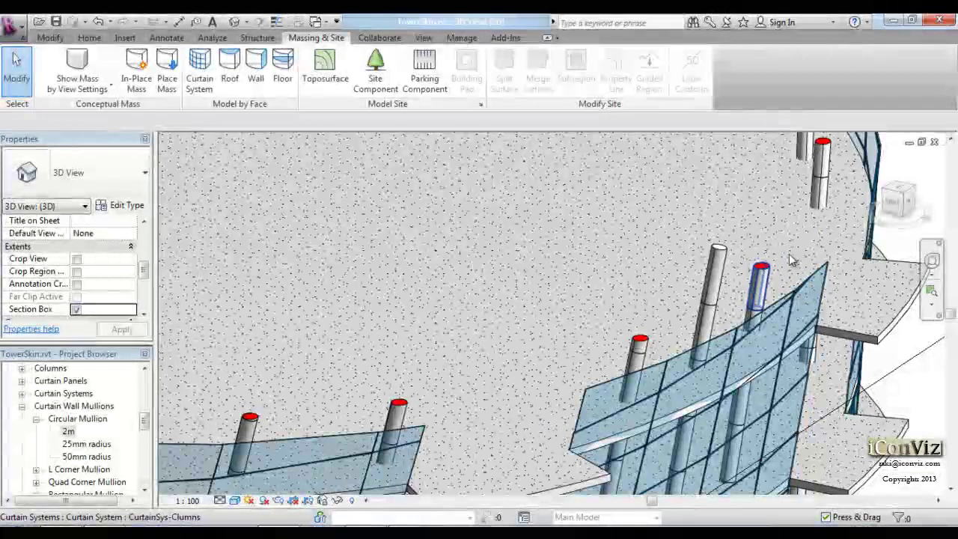
left_click(792, 259)
scroll(786, 261, "down", 4)
left_click(284, 199)
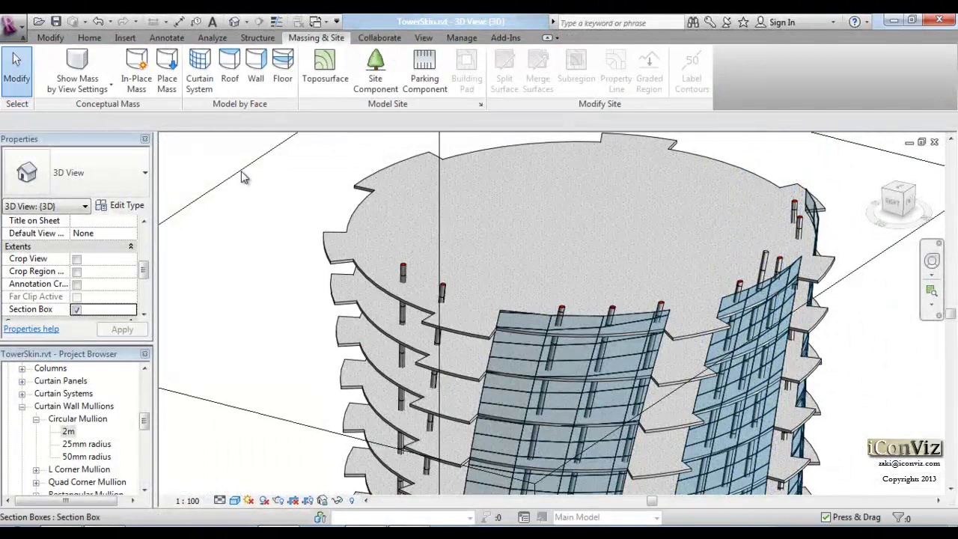
left_click(241, 177)
scroll(536, 220, "down", 2)
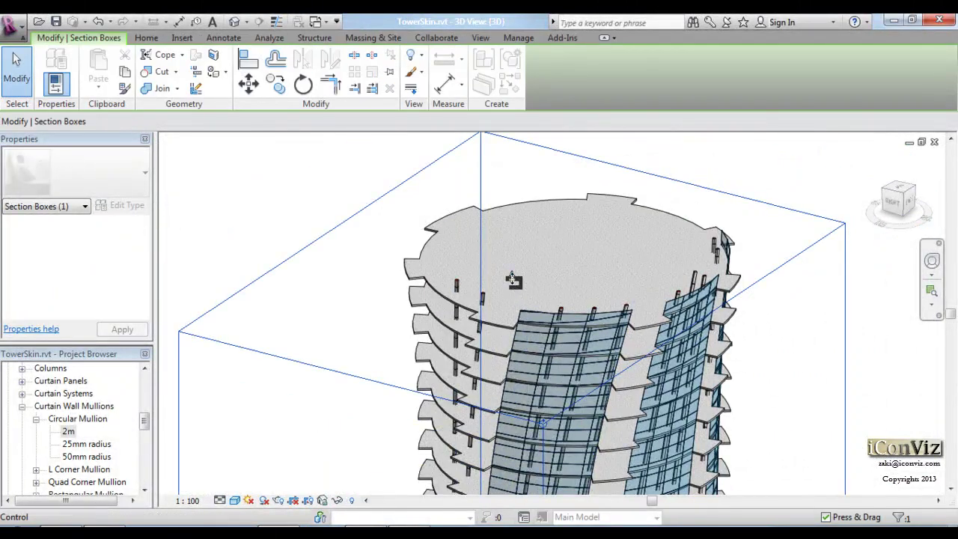
left_click_drag(513, 280, 511, 281)
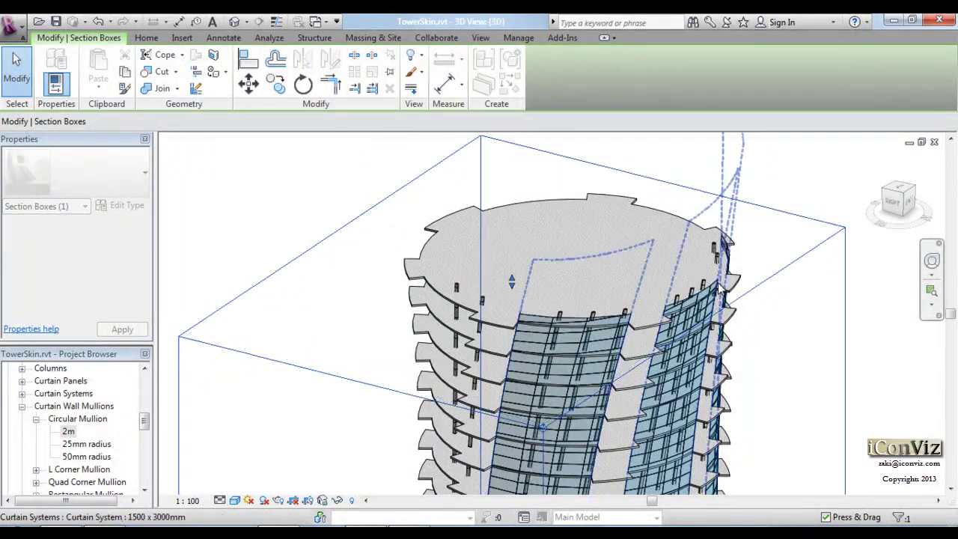
Select one circular mullion and orbit around the tower edge to inspect it.
scroll(720, 288, "up", 5)
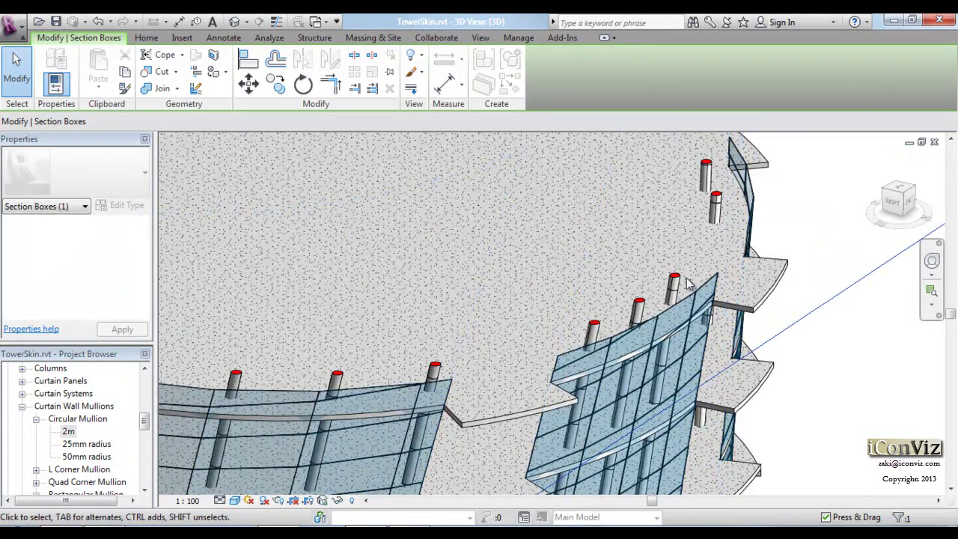
left_click(674, 281)
mouse_move(674, 281)
middle_mouse_down("shift")
mouse_move(698, 366)
mouse_move(697, 337)
middle_mouse_up("shift")
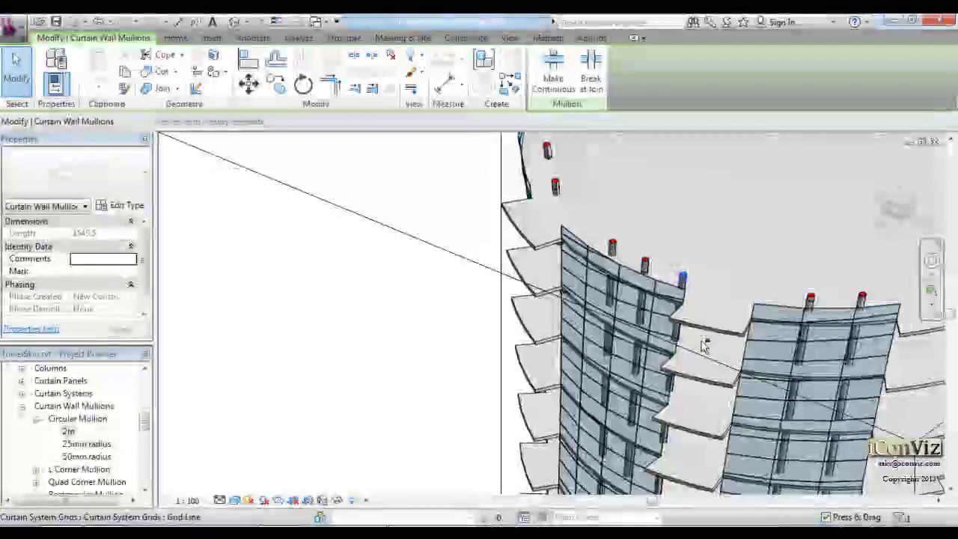